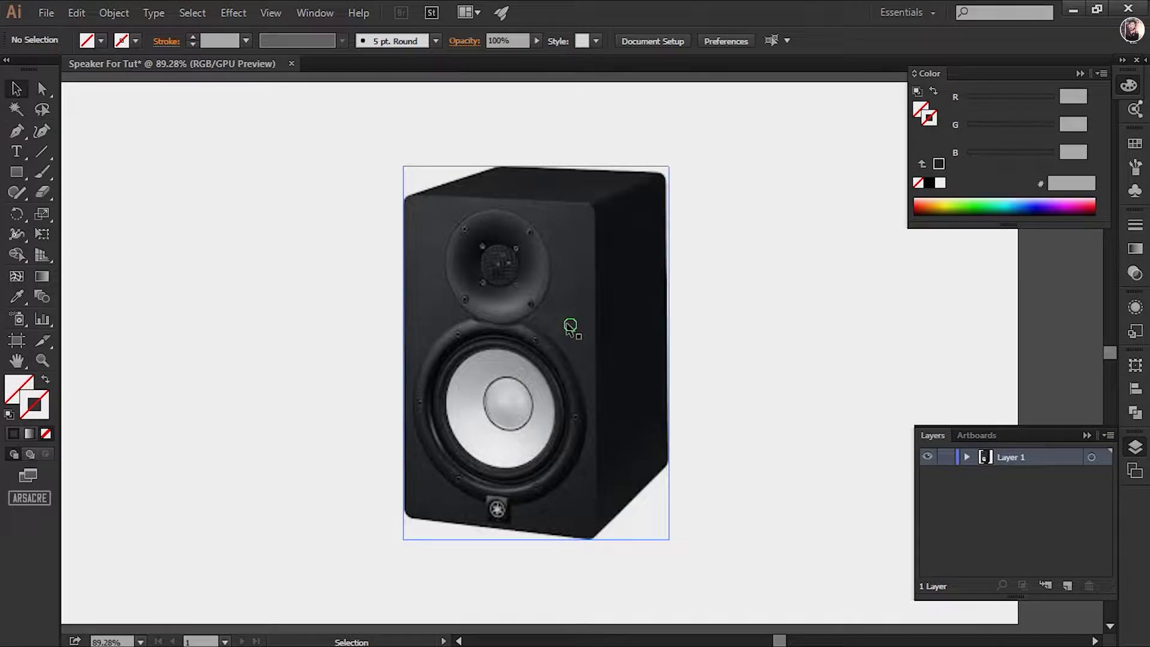
drag(508, 333, 478, 243)
drag(535, 267, 557, 298)
key(ctrl+z)
key(ctrl+z)
Lower the speaker image's opacity to 54% and lock its layer.
click(543, 40)
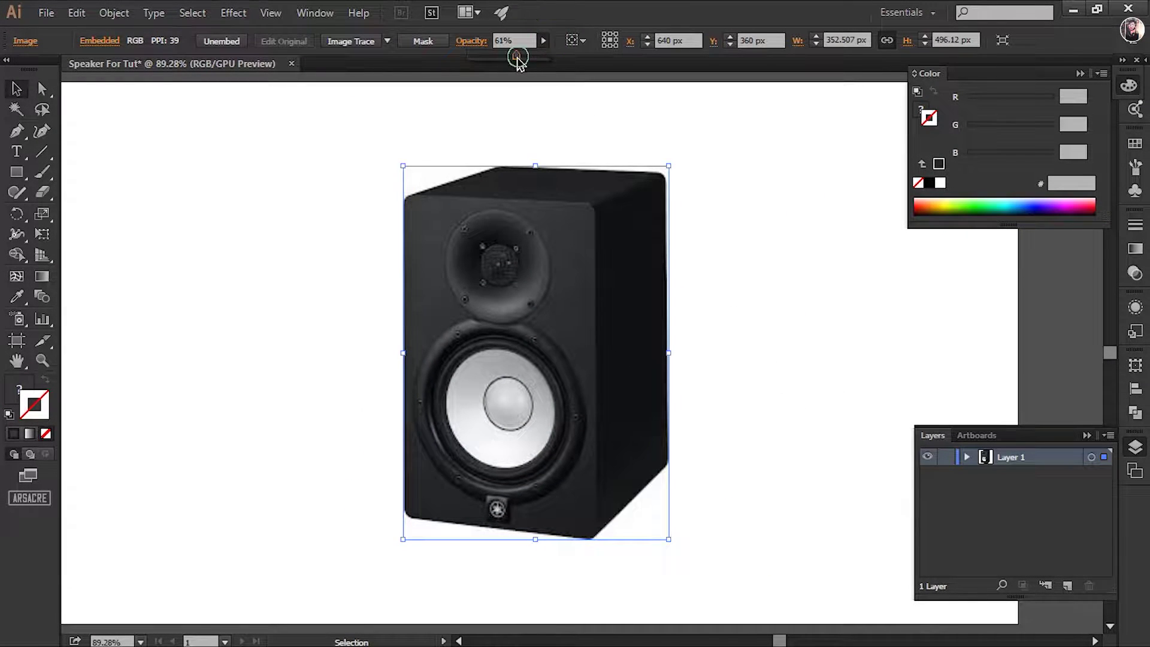
drag(516, 56, 510, 55)
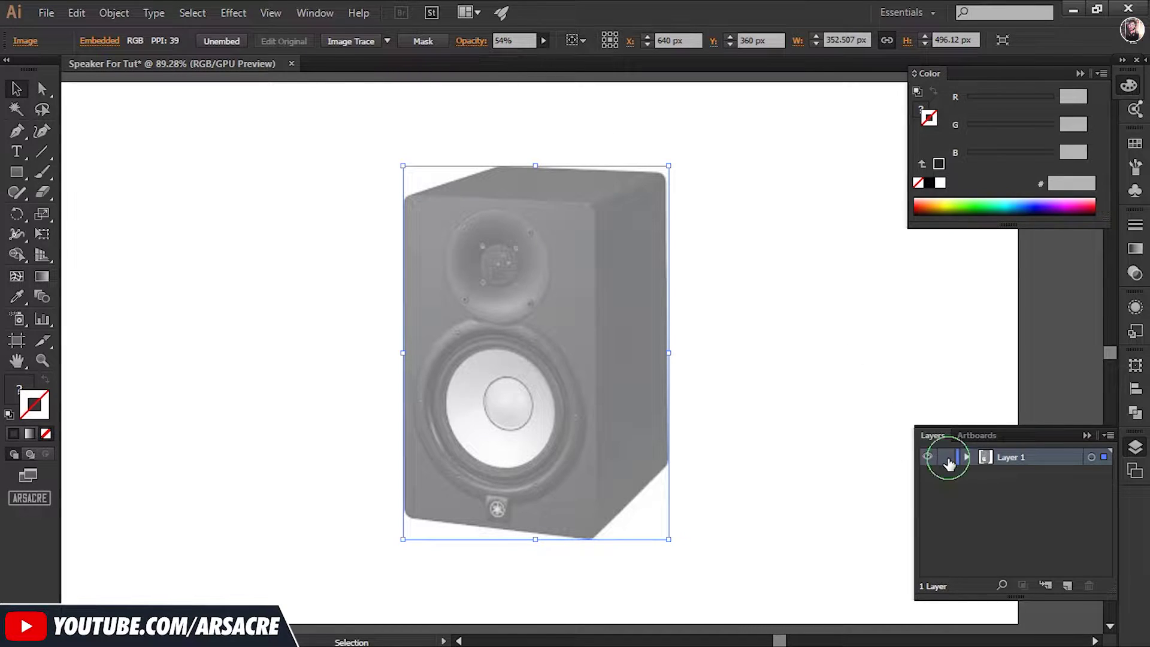
click(947, 459)
Add a new layer and draw a rectangle with a 2 pt black outline over the speaker's front face.
click(1067, 586)
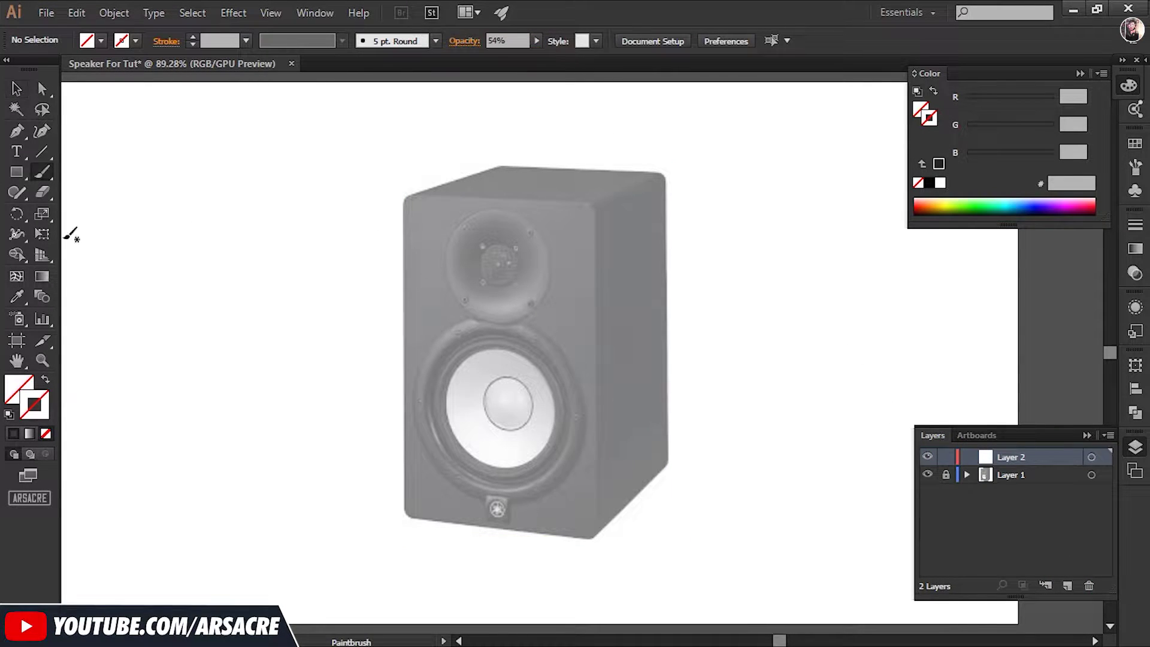
key(m)
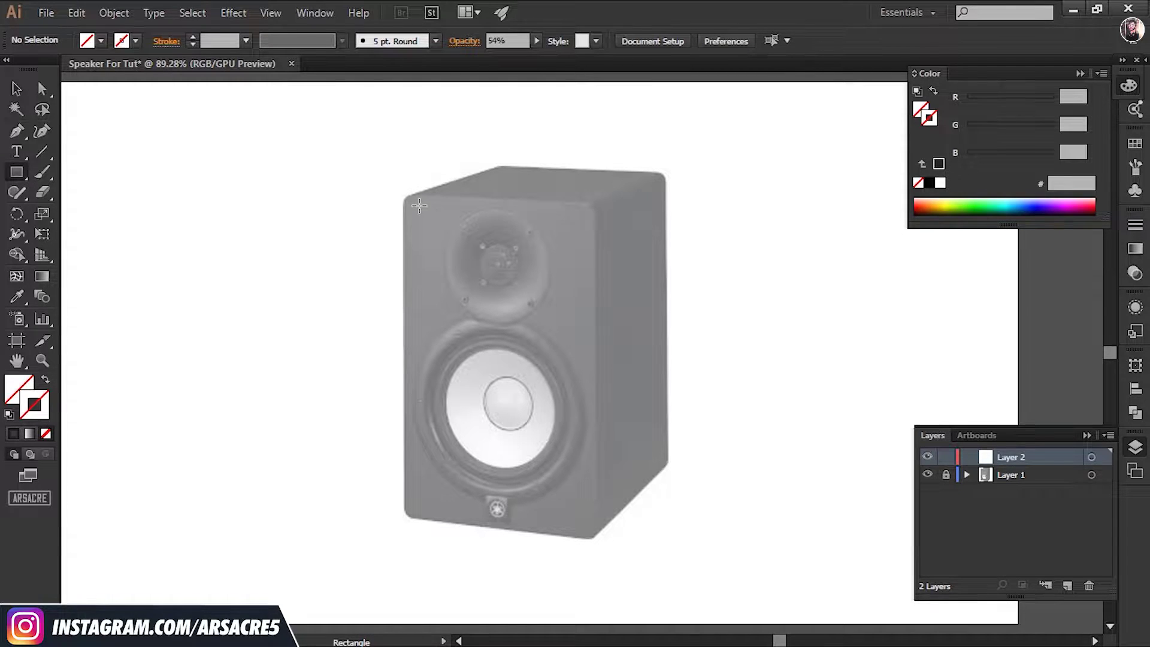
drag(415, 208, 634, 559)
click(192, 36)
Reposition the rectangle and shift its edges and corner points to match the perspective of the speaker's front face.
key(v)
scroll(529, 332, up, 1)
key(Down)
key(Down)
key(Down)
key(Down)
key(a)
click(636, 341)
key(shift+Down)
key(shift+Down)
drag(615, 163, 747, 624)
drag(636, 582, 609, 581)
key(shift+Up)
drag(380, 563, 379, 558)
key(ctrl+shift+a)
Round the corners of the front outline to follow the speaker's rounded edges.
key(ctrl+space)
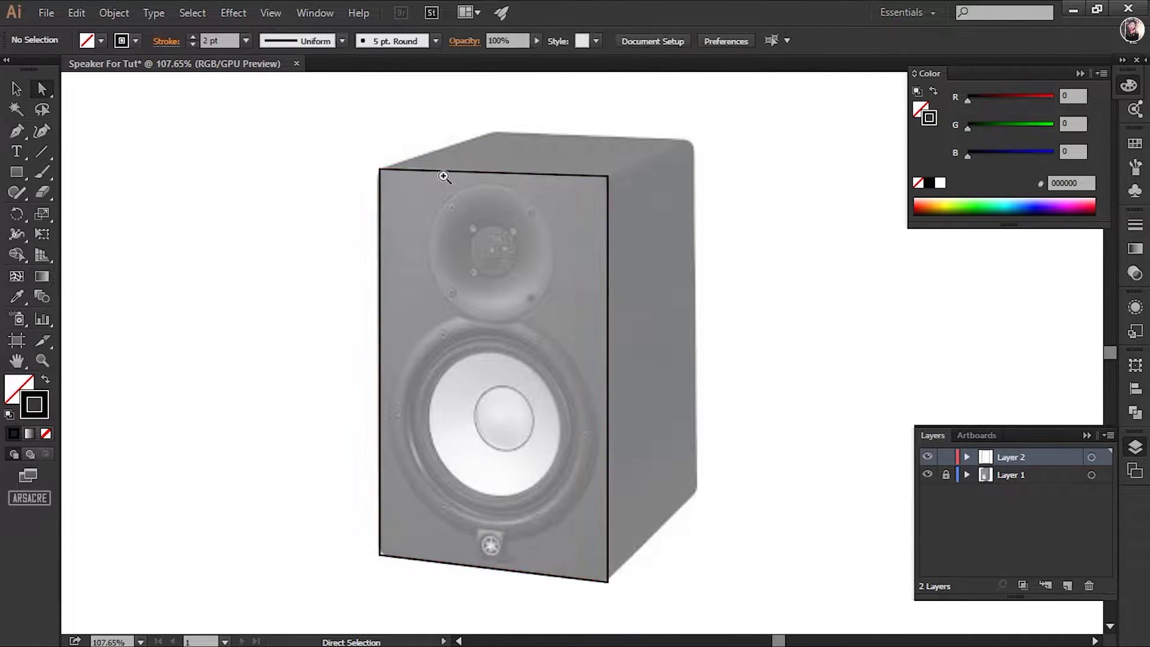
drag(385, 188, 449, 189)
click(377, 161)
drag(389, 166, 398, 179)
key(ctrl+shift+a)
Draw a second rectangle over the speaker's side face and move its corner points to fit the side's perspective.
drag(443, 451, 372, 452)
drag(414, 334, 329, 495)
key(m)
drag(320, 255, 402, 559)
key(a)
drag(320, 561, 321, 628)
drag(402, 558, 403, 547)
drag(402, 254, 398, 221)
scroll(319, 627, up, 5)
drag(372, 498, 373, 508)
Trace the speaker's top face with the Pen tool from the front outline's upper corner along the back edge.
key(p)
click(268, 401)
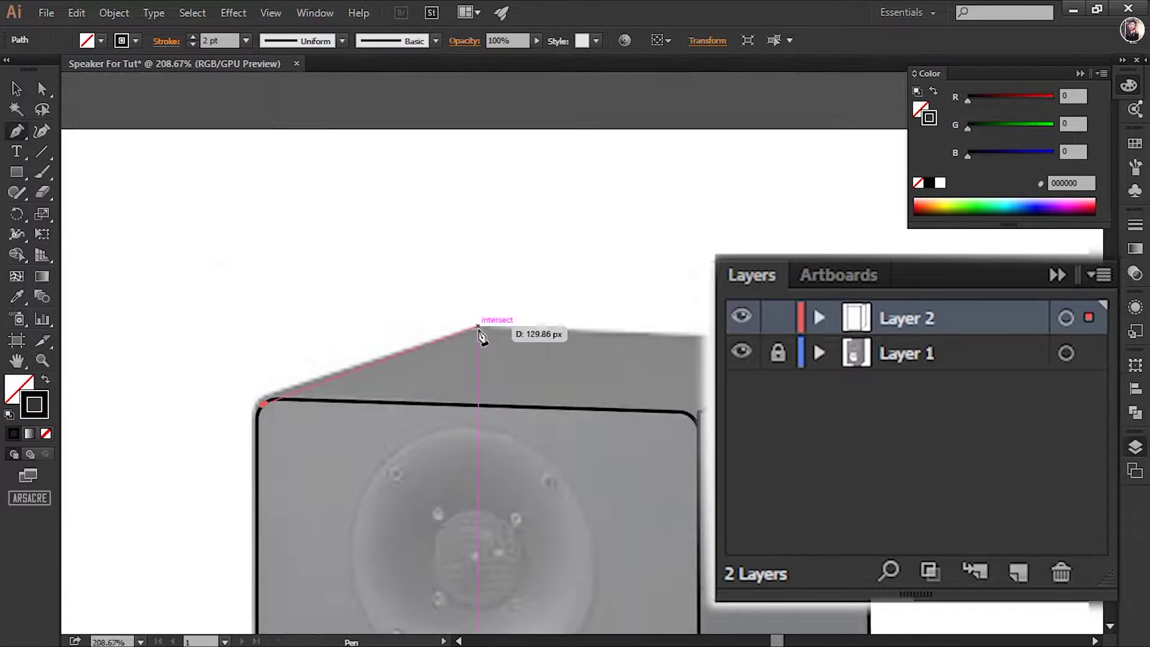
click(487, 326)
click(706, 336)
key(z)
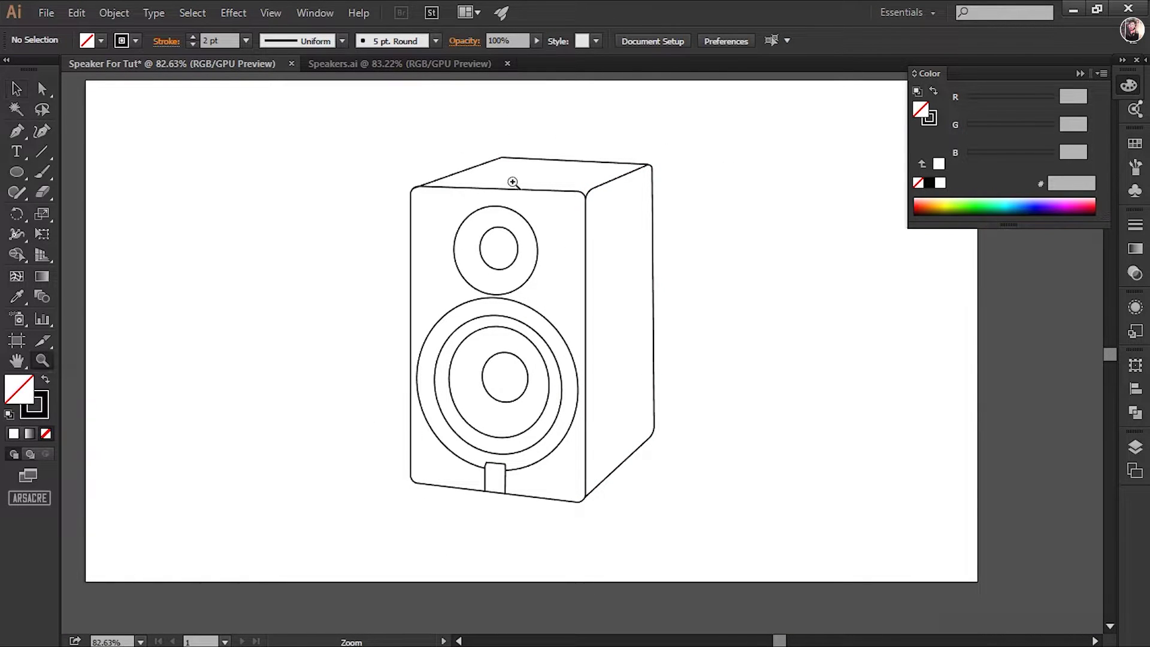
Switch to the Speakers.ai document and save it.
key(v)
key(z)
click(427, 66)
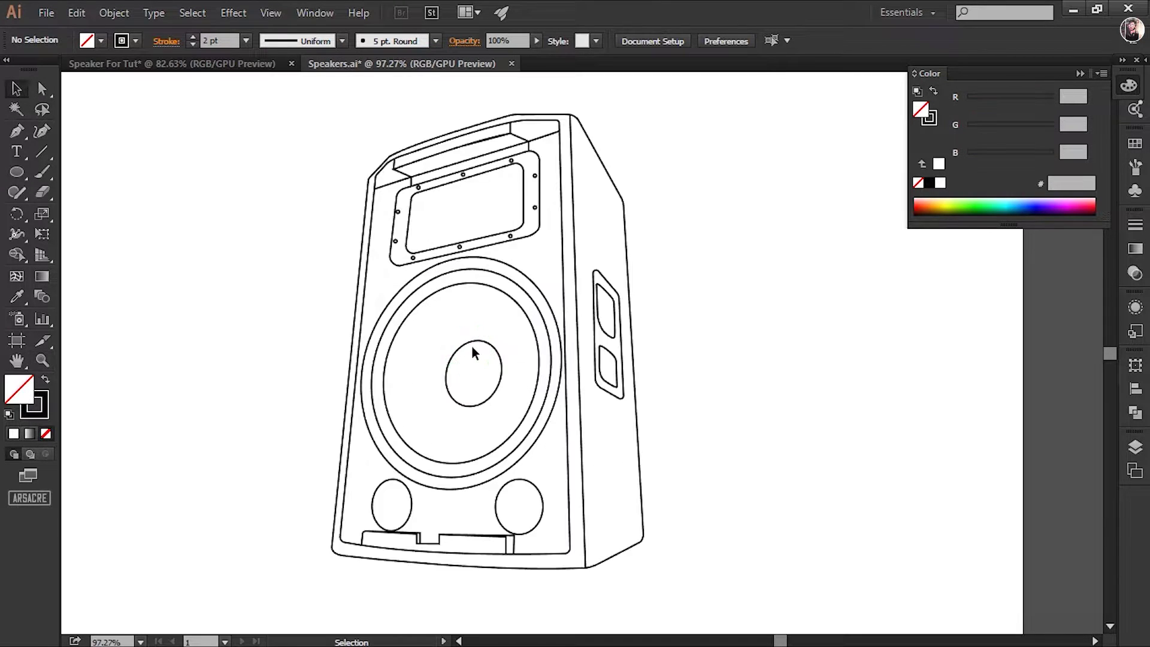
drag(556, 343, 701, 336)
key(ctrl+z)
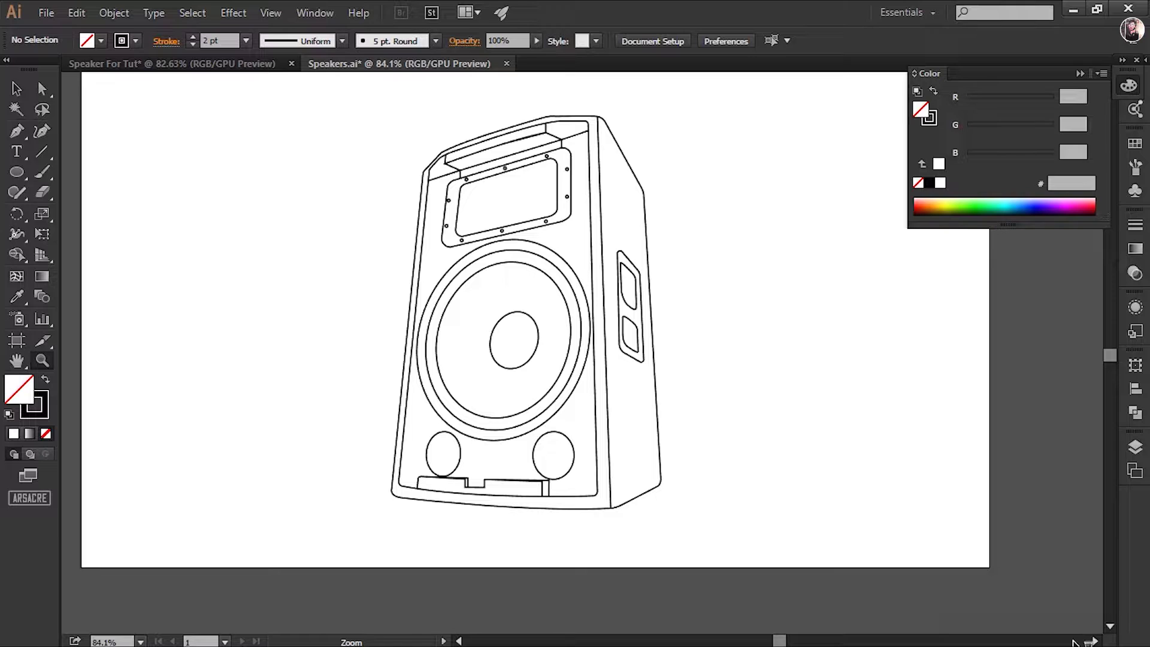
key(ctrl+s)
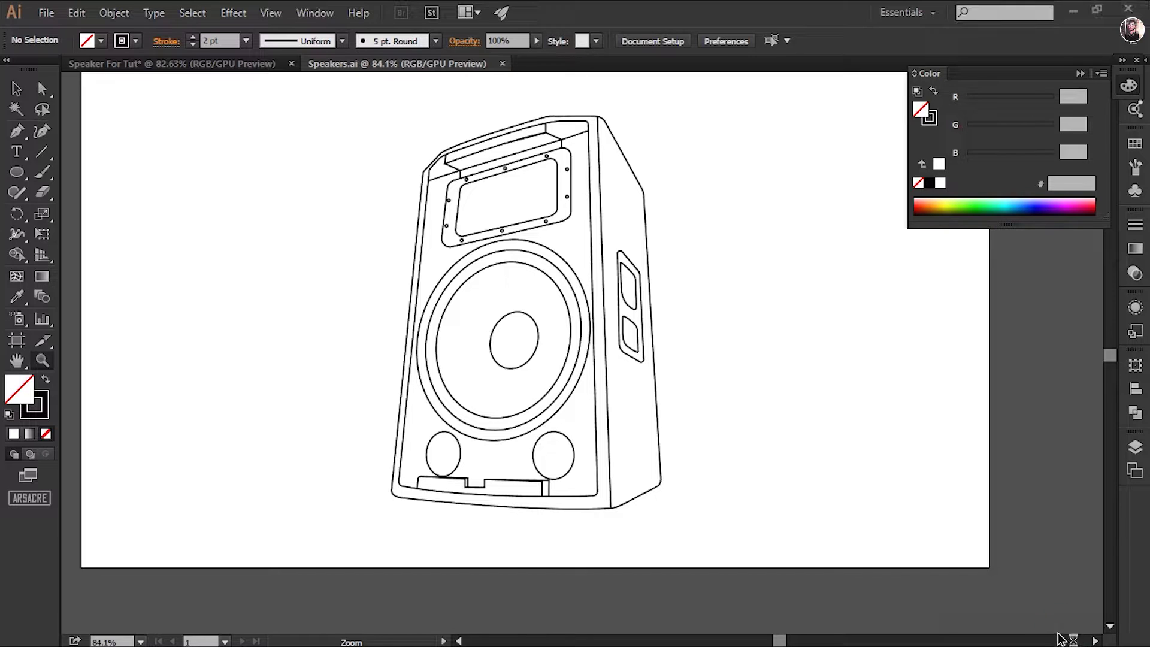
Save the speaker drawing under a new location as Speakers.ai in Adobe Illustrator format in the Aep folder.
click(46, 14)
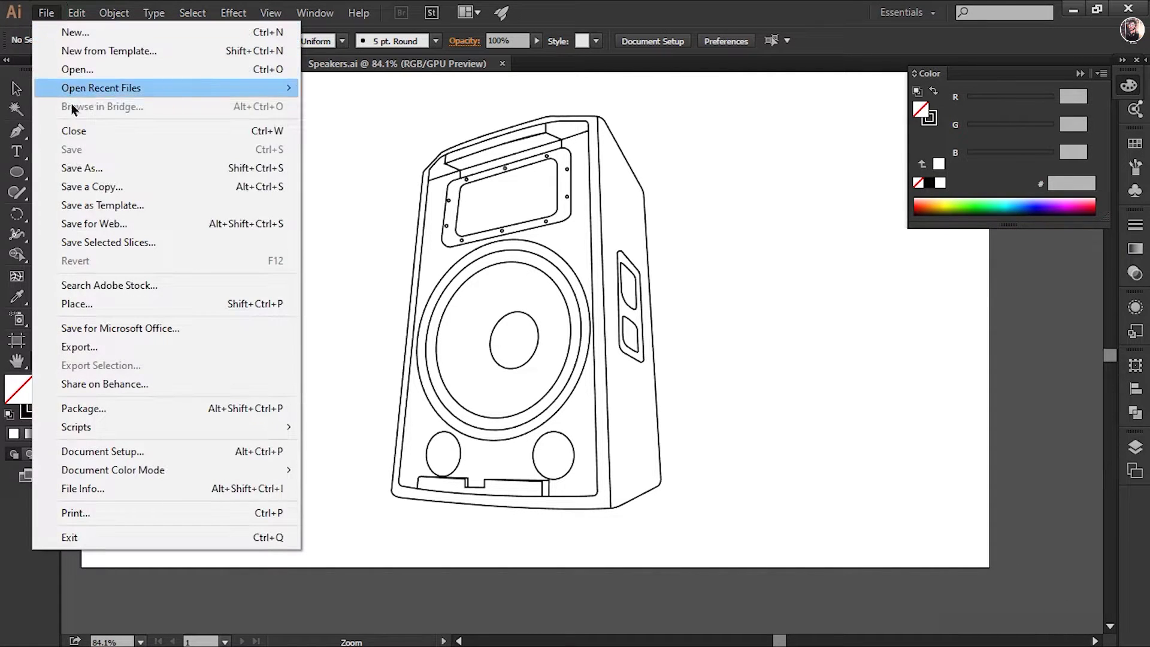
click(105, 172)
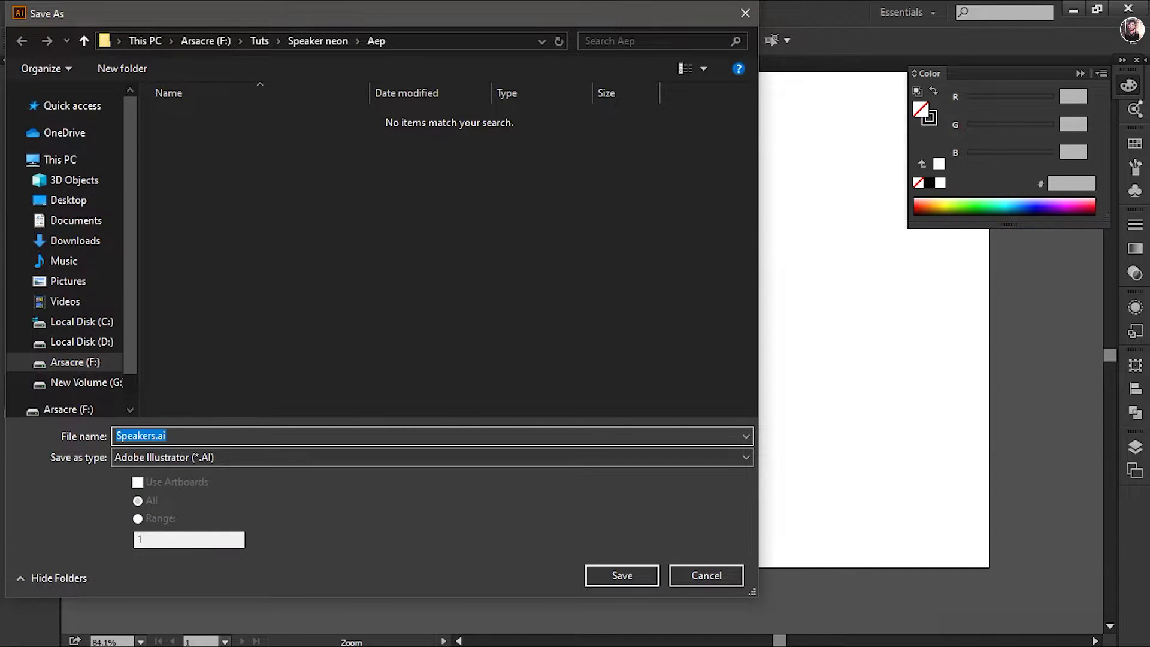
key(ctrl+a)
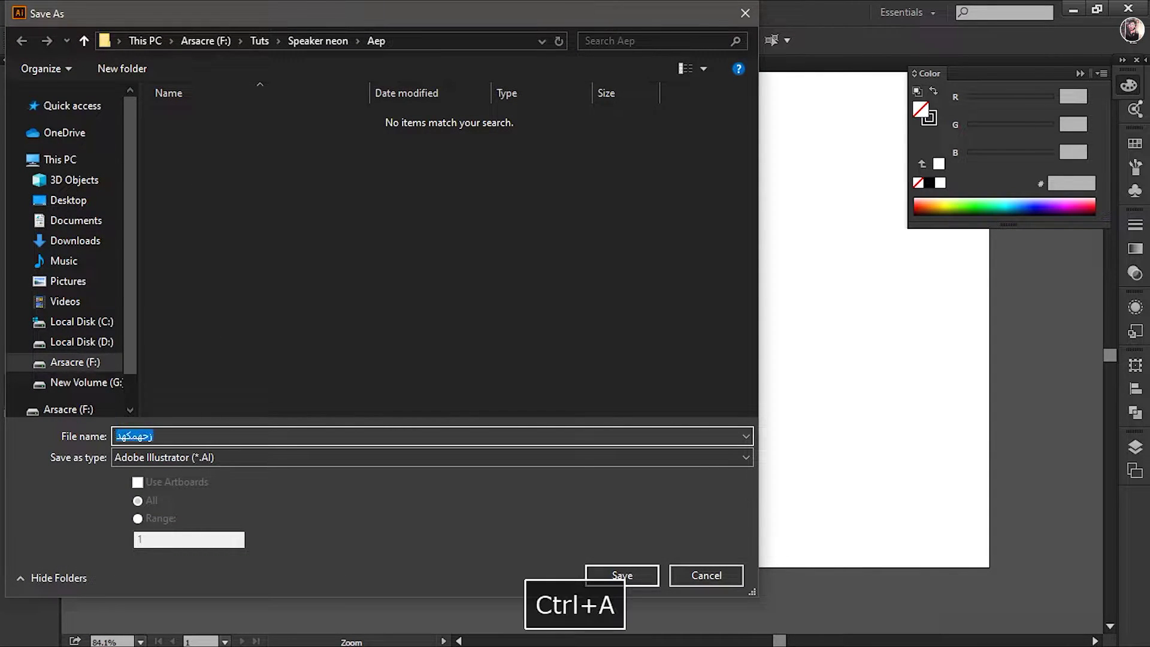
text(Spe)
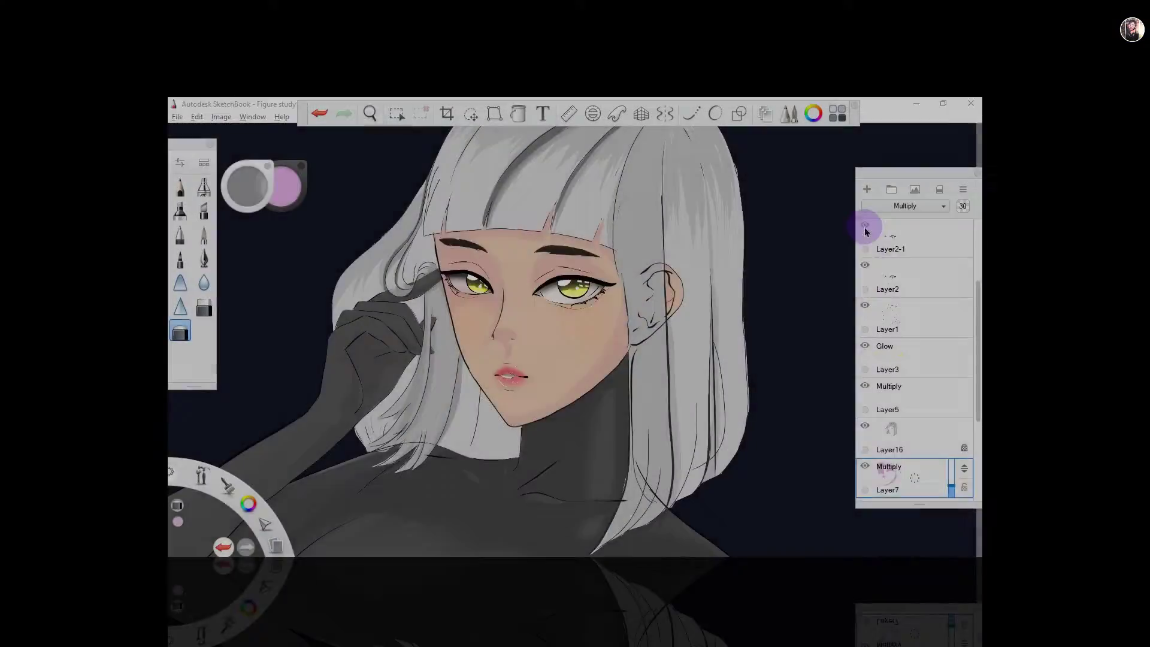
In SketchBook, refine the shading and linework of the character's hair and face across the portrait's layers.
scroll(550, 234, down, 3)
scroll(534, 325, up, 5)
drag(407, 288, 527, 321)
click(180, 332)
scroll(591, 314, down, 3)
scroll(434, 313, up, 4)
scroll(575, 336, down, 5)
click(914, 386)
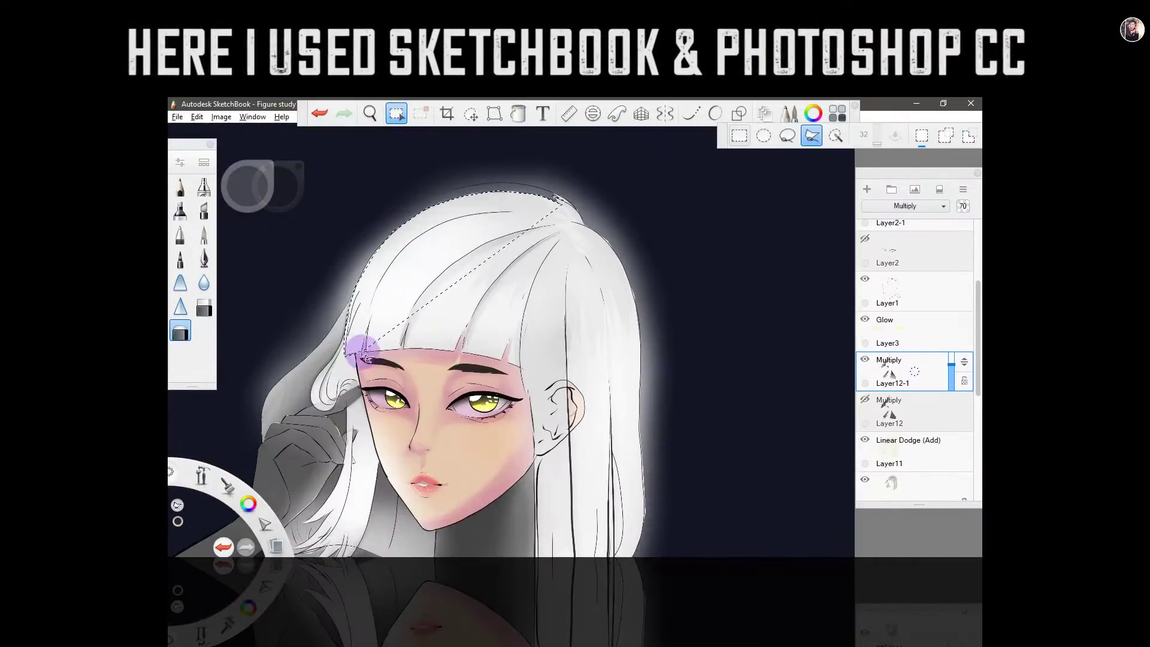
scroll(526, 192, down, 4)
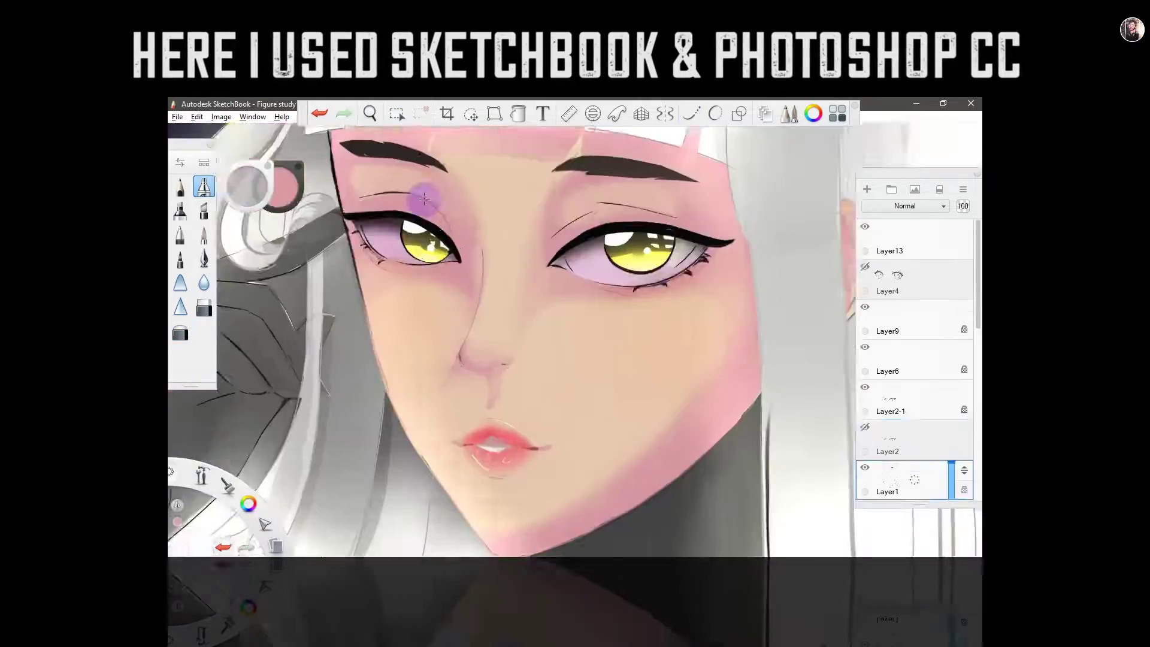
scroll(509, 312, down, 3)
scroll(479, 252, up, 5)
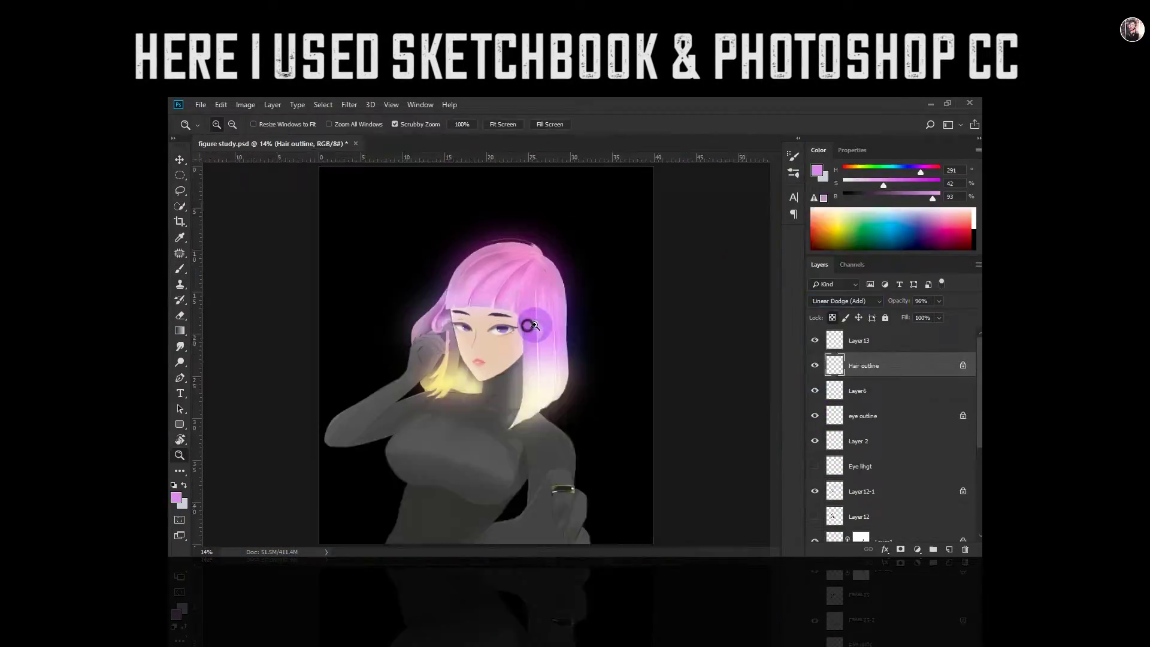
Switch to Photoshop and add soft pink shading to the character's face on the Multiply clipping layer at 71% opacity.
drag(527, 326, 485, 326)
click(818, 470)
drag(817, 470, 850, 524)
key(l)
key(z)
mouse_move(531, 462)
mouse_down()
mouse_move(450, 429)
mouse_move(563, 430)
mouse_up()
key(e)
key(l)
drag(652, 446, 549, 505)
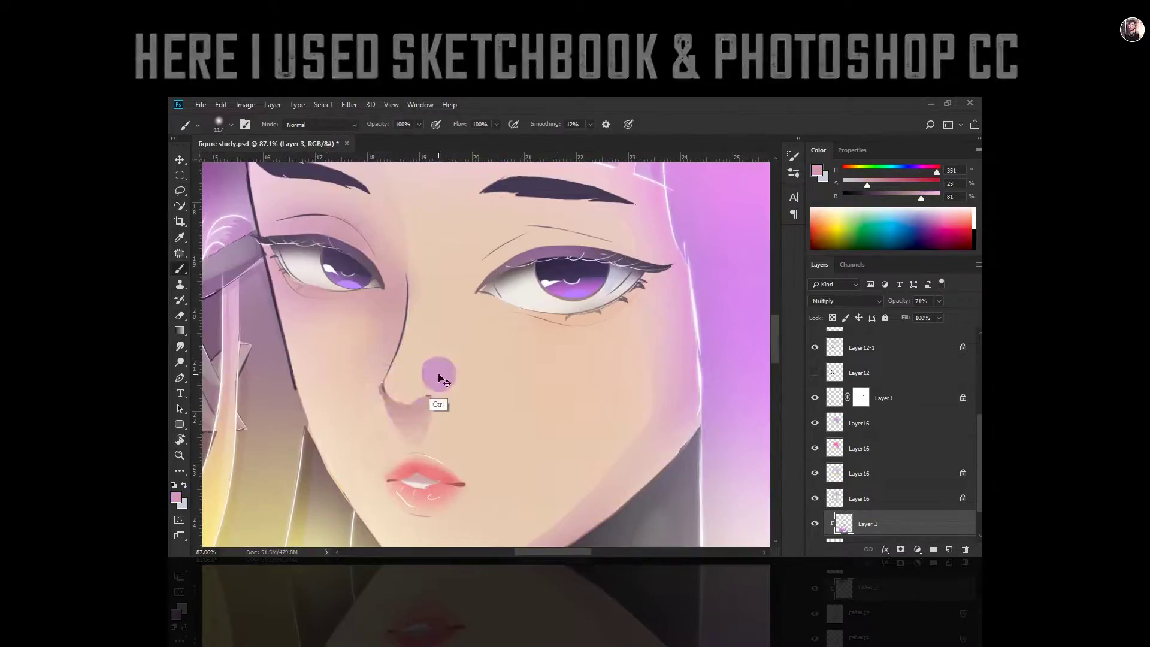
Extend the mauve shading across the character's body on the Multiply clipping layer.
key(l)
key(z)
mouse_move(371, 392)
mouse_down()
mouse_move(377, 345)
mouse_move(287, 344)
mouse_up()
key(l)
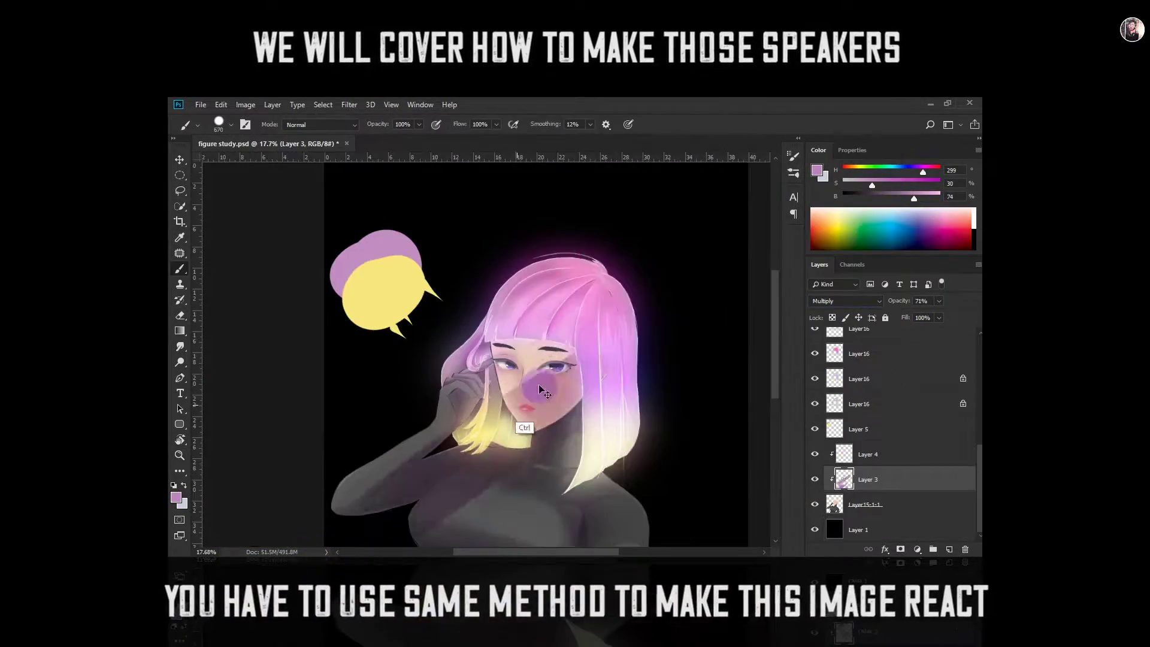
Touch up the character's face with a light pink brush on Layer1.
key(z)
drag(505, 381, 569, 376)
key(alt+bracketright)
key(b)
key(e)
key(z)
drag(420, 353, 365, 353)
key(b)
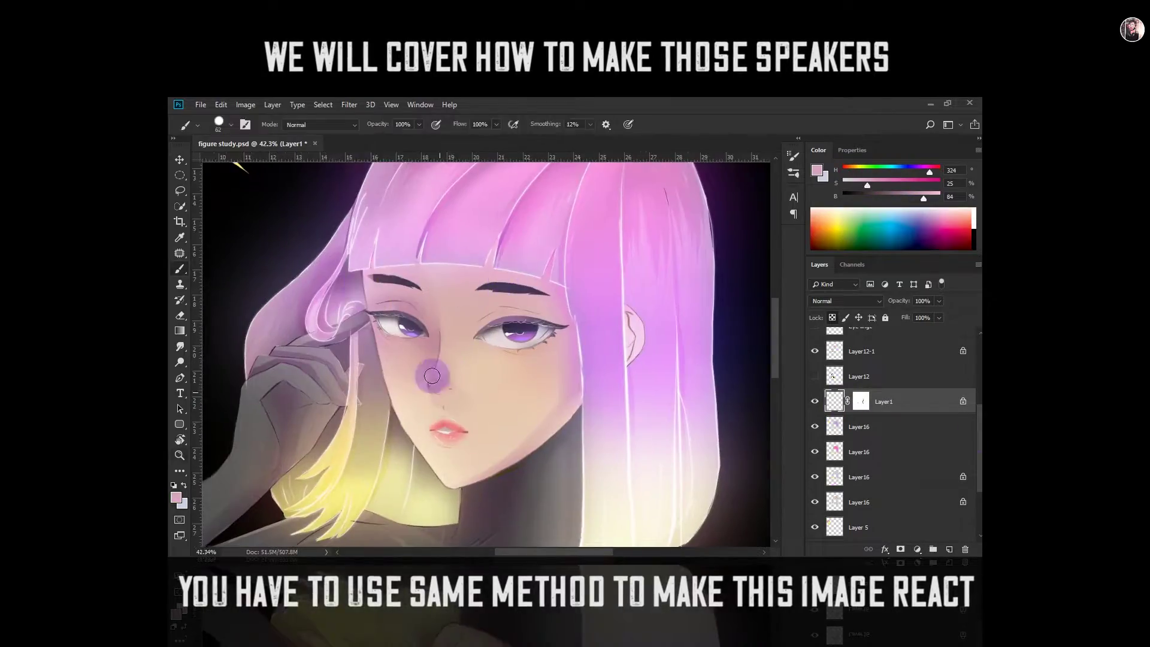
Repaint and smooth the character's dark clothing on the Layer15-1-1 layer.
key(z)
drag(432, 376, 365, 376)
key(b)
click(857, 304)
key(e)
drag(495, 355, 474, 364)
key(z)
drag(599, 398, 557, 397)
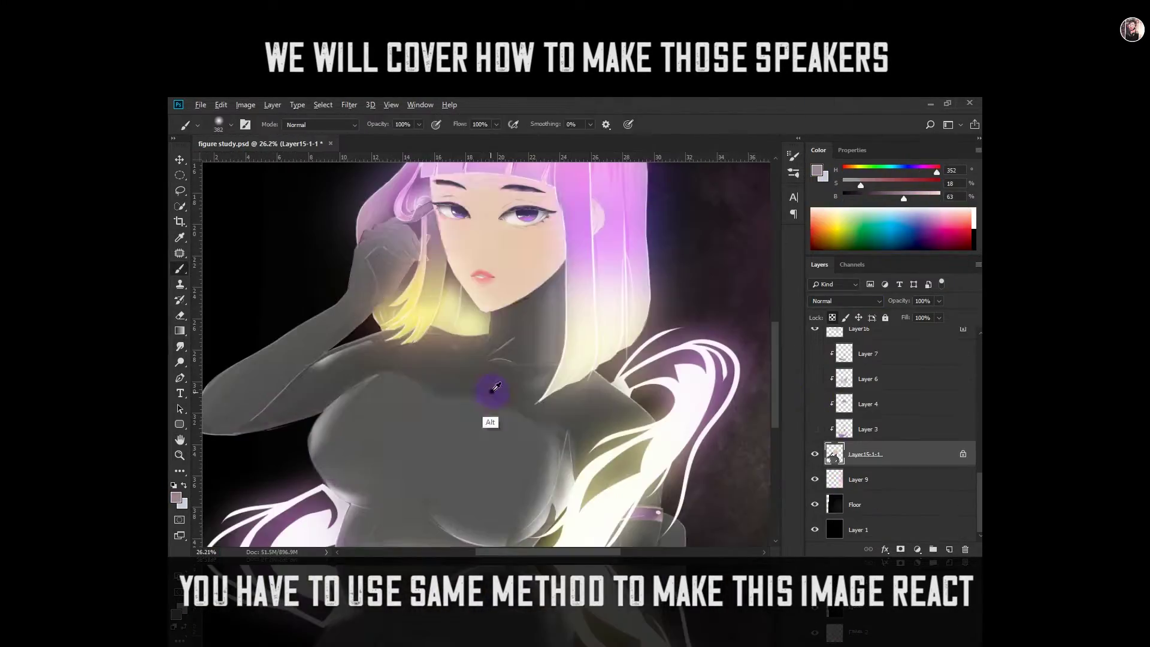
key(z)
mouse_move(563, 432)
mouse_down()
mouse_move(515, 431)
mouse_move(575, 431)
mouse_up()
key(b)
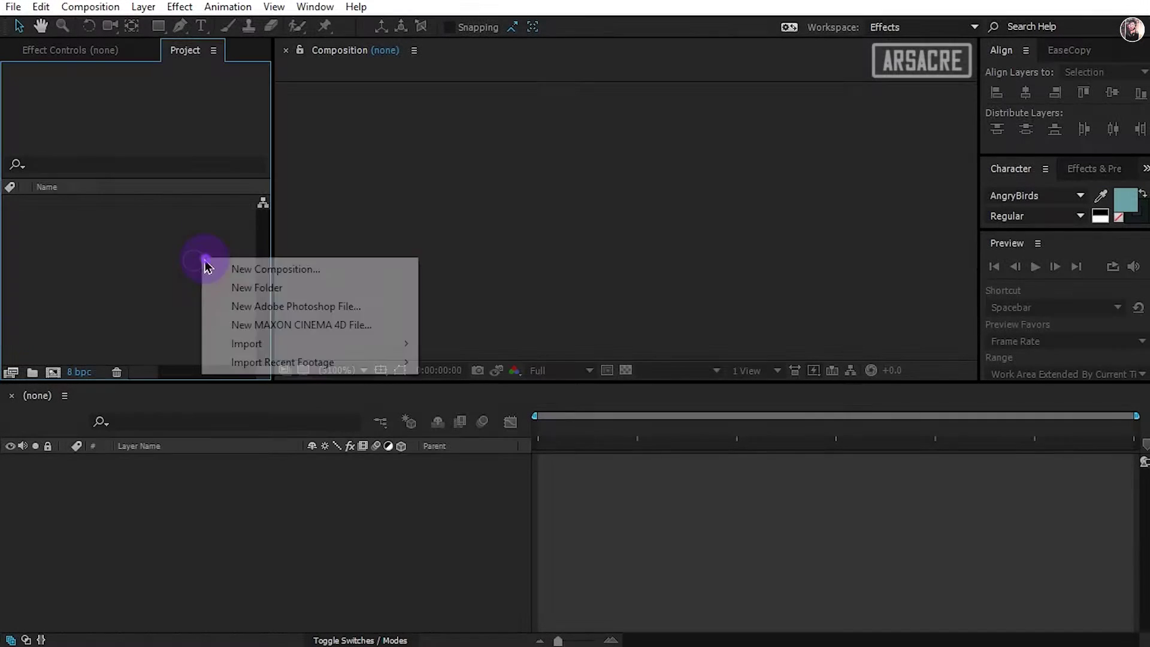
In After Effects, import Speakers.ai as Composition - Retain Layer Sizes.
mouse_move(389, 343)
click(468, 344)
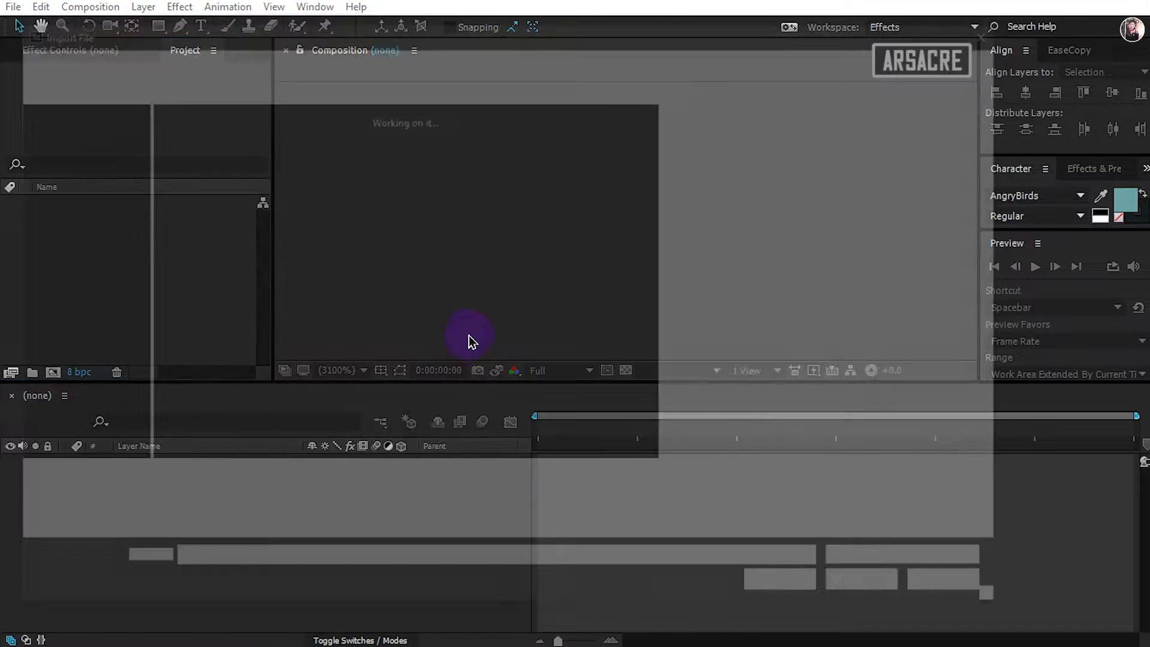
click(227, 121)
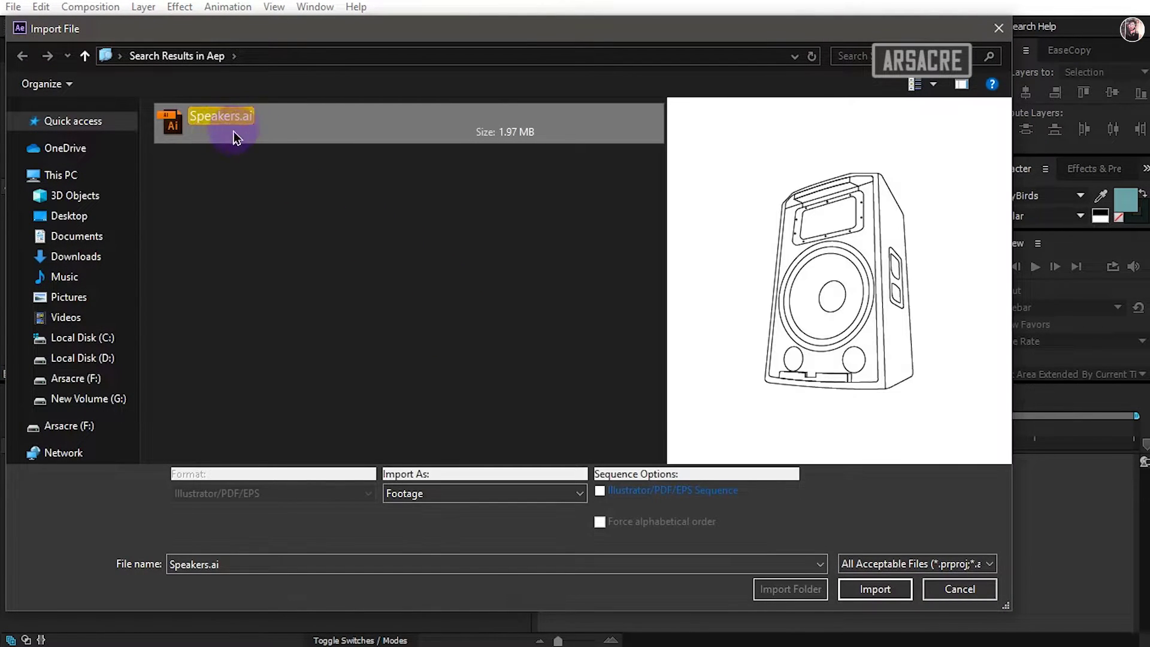
click(445, 499)
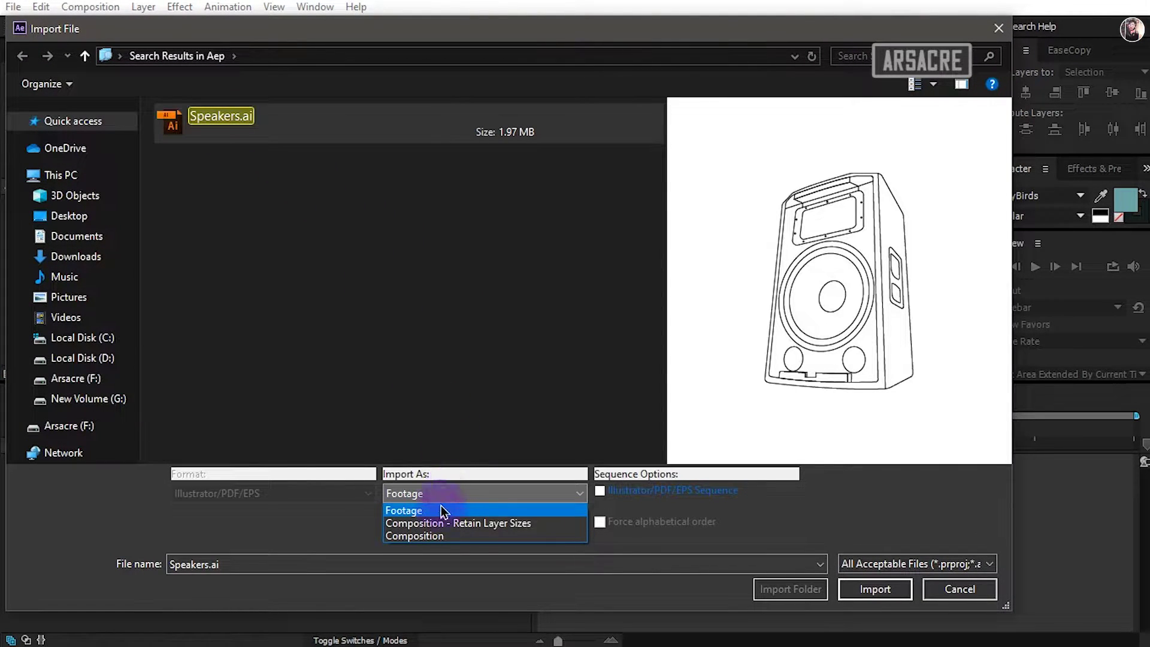
click(514, 524)
click(877, 589)
click(91, 253)
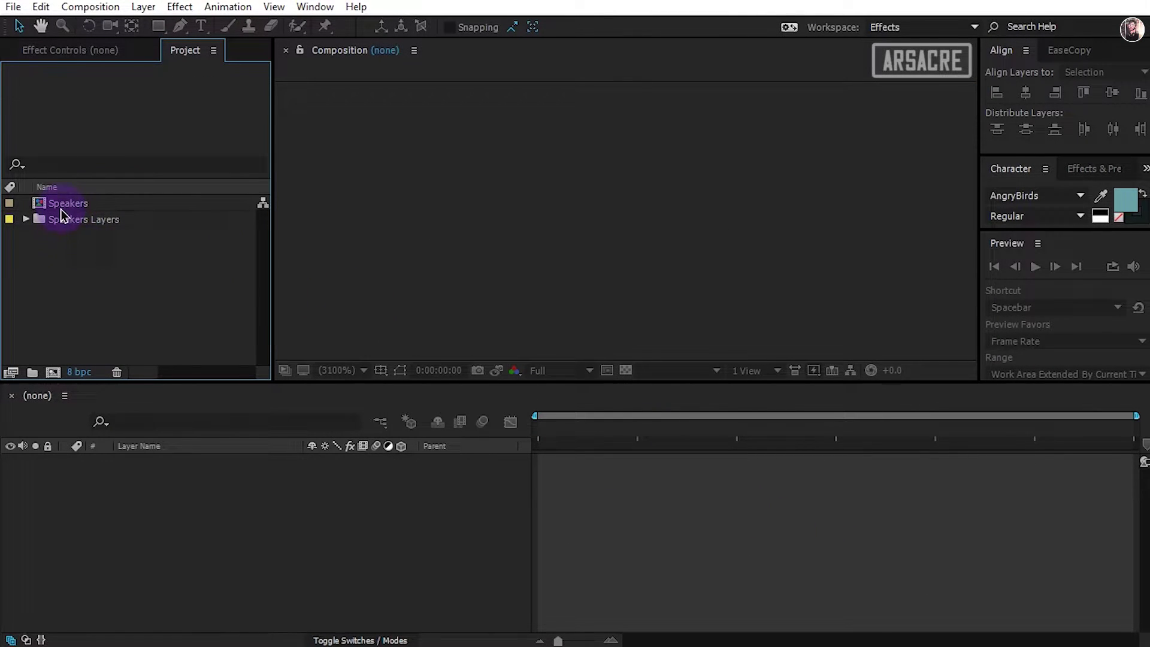
Open the Speakers composition and preview it on a transparency grid at Third resolution.
double_click(58, 207)
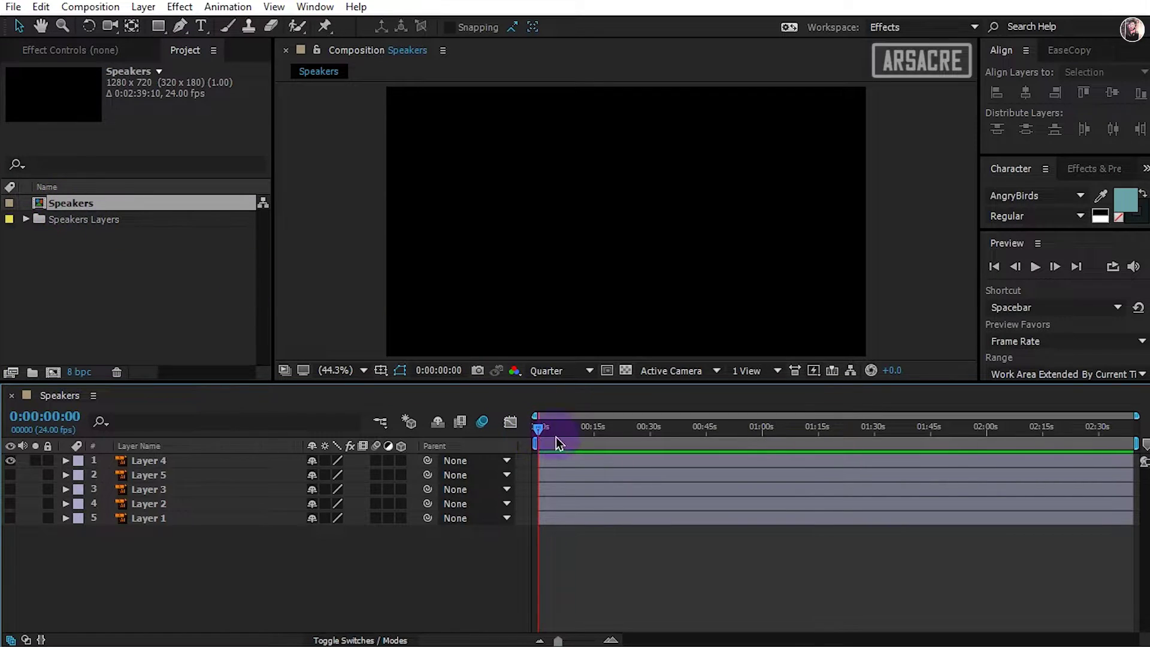
click(626, 371)
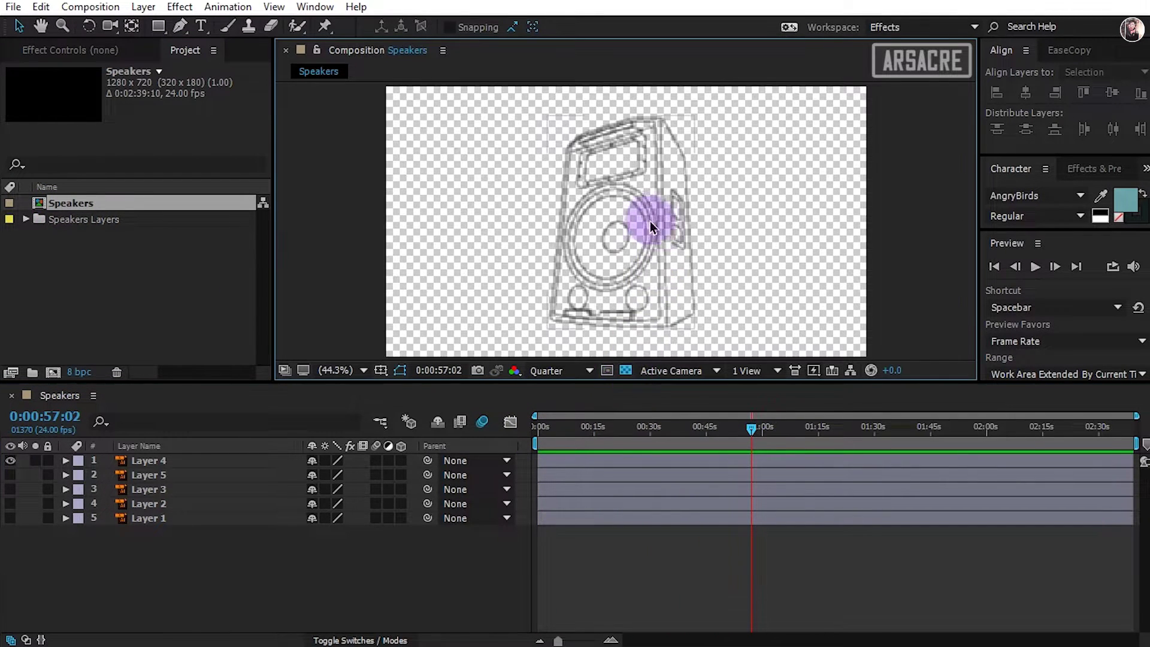
click(562, 370)
click(566, 448)
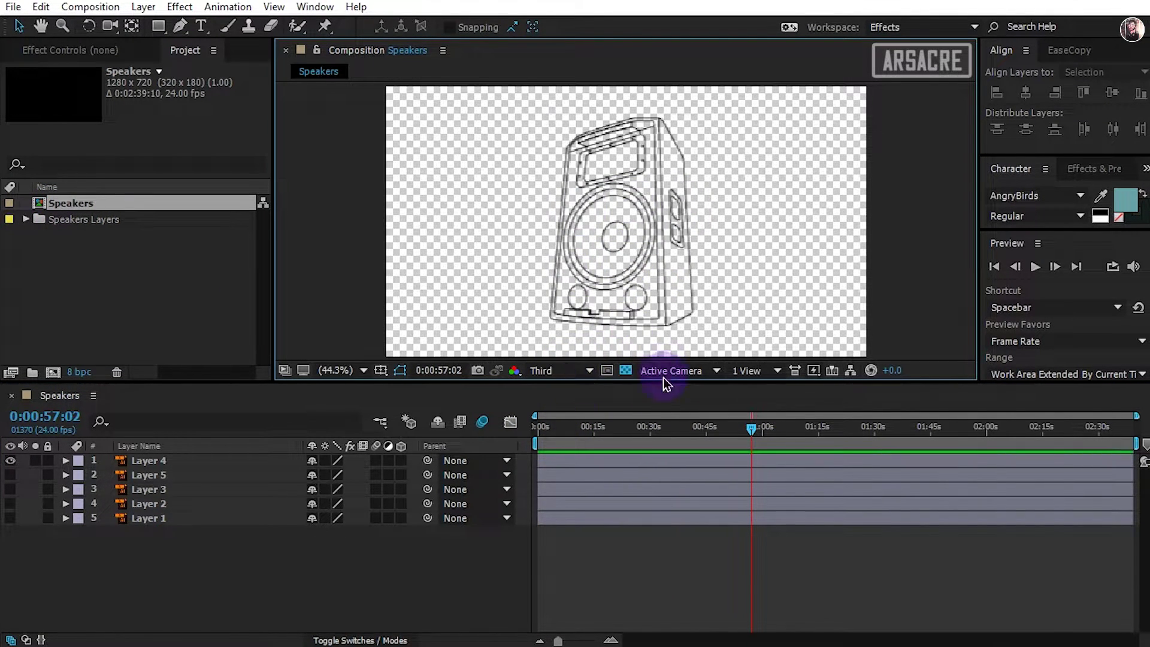
drag(596, 426, 670, 443)
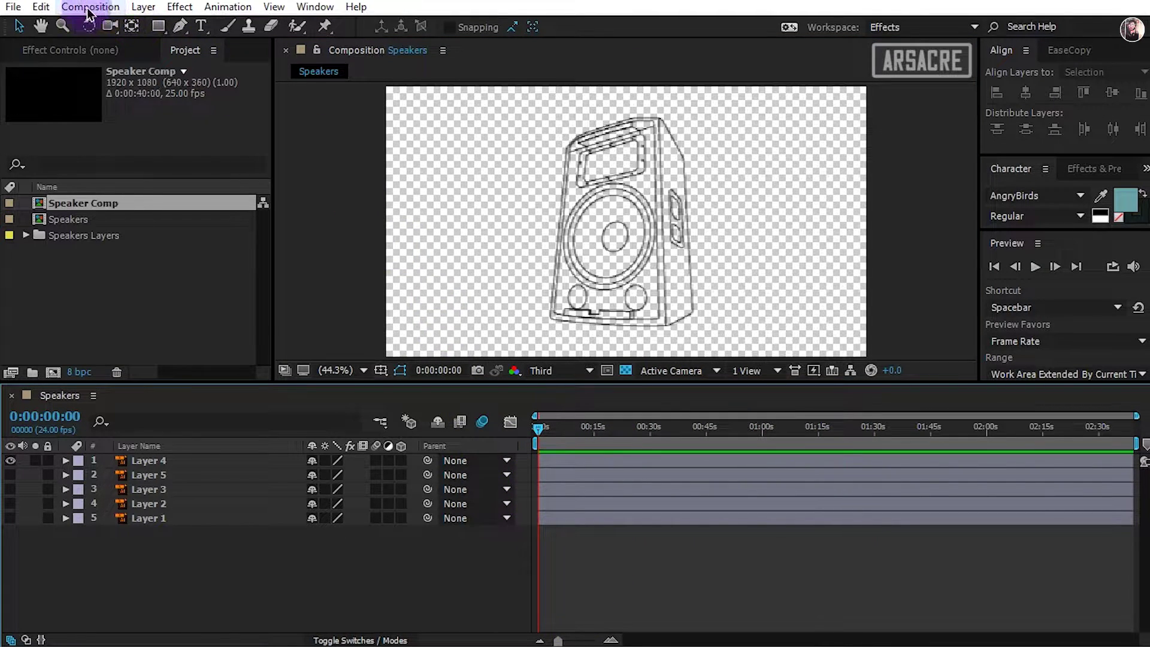
Rename the Speakers composition as Speaker Comp and set its duration to 0:00:40:00 and frame rate to 25 fps.
click(90, 7)
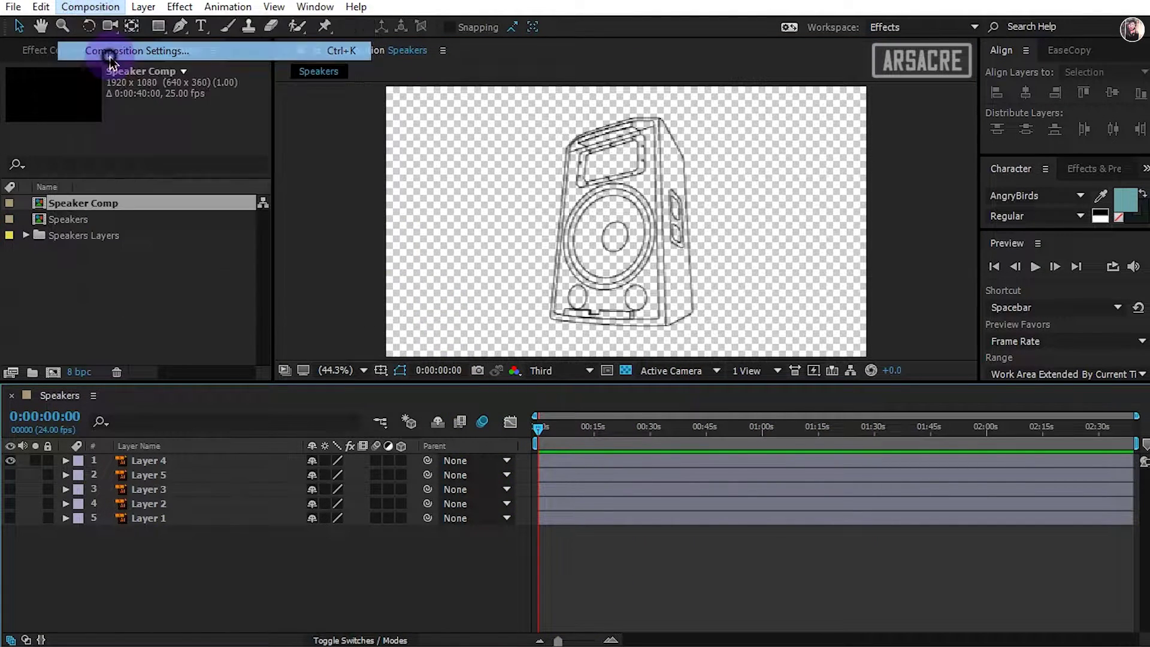
click(90, 44)
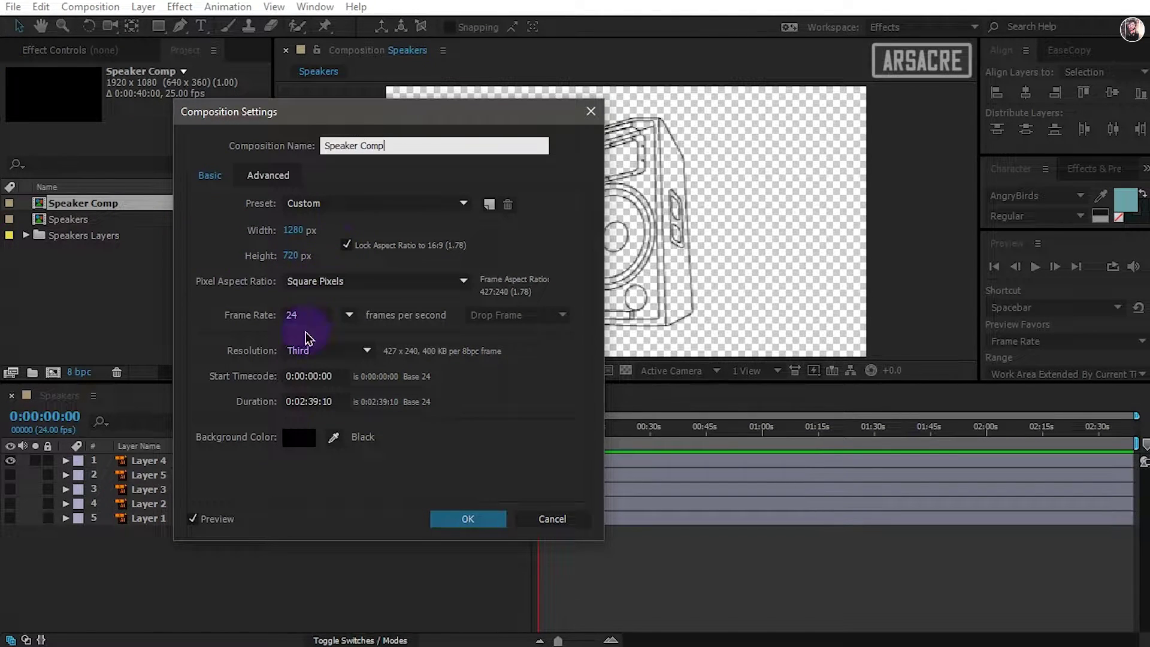
click(302, 375)
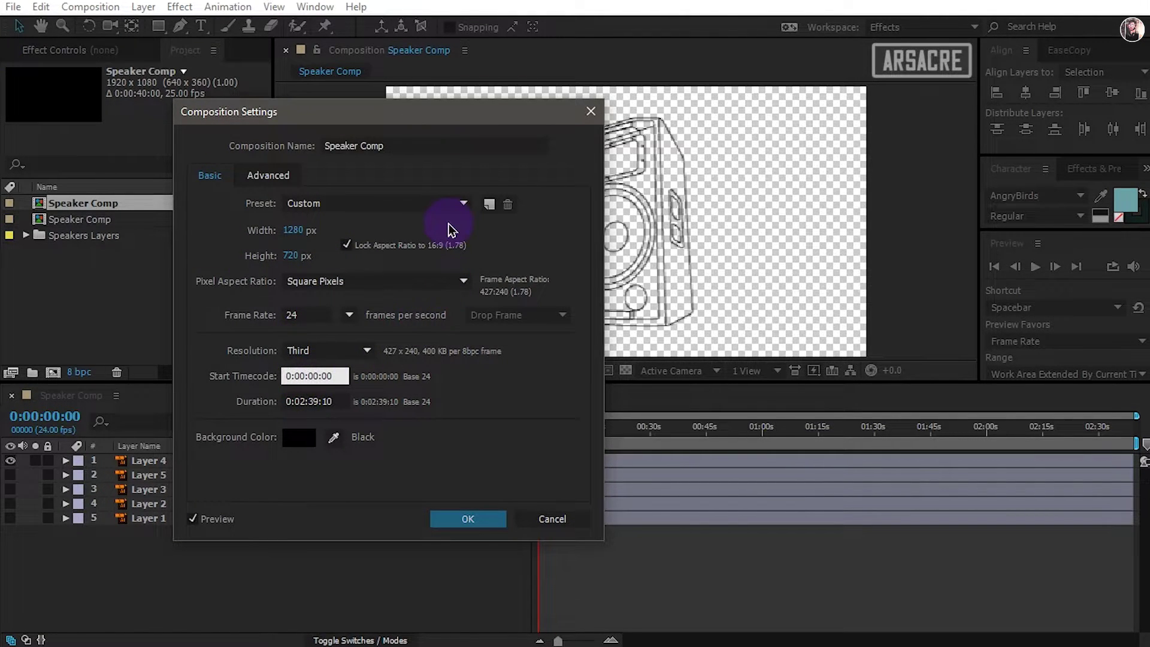
key(Tab)
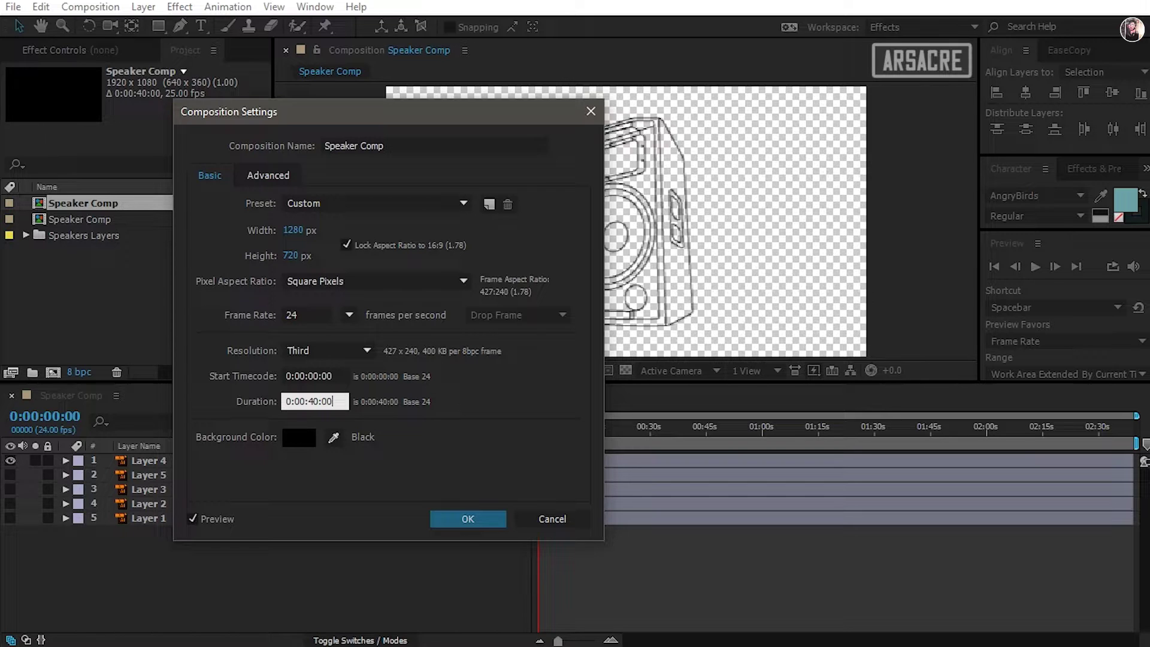
click(349, 315)
click(379, 426)
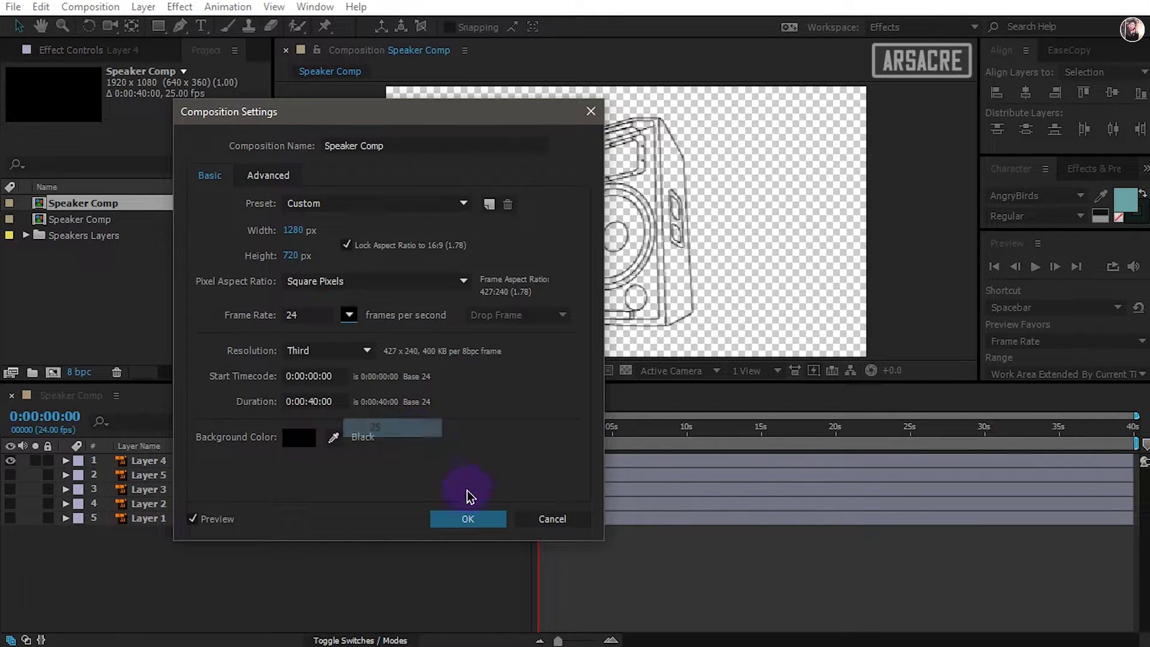
Unlock the composition's aspect ratio and narrow its width to 592 px around the speaker.
click(346, 245)
drag(344, 123, 249, 133)
drag(198, 240, 114, 255)
drag(219, 258, 194, 258)
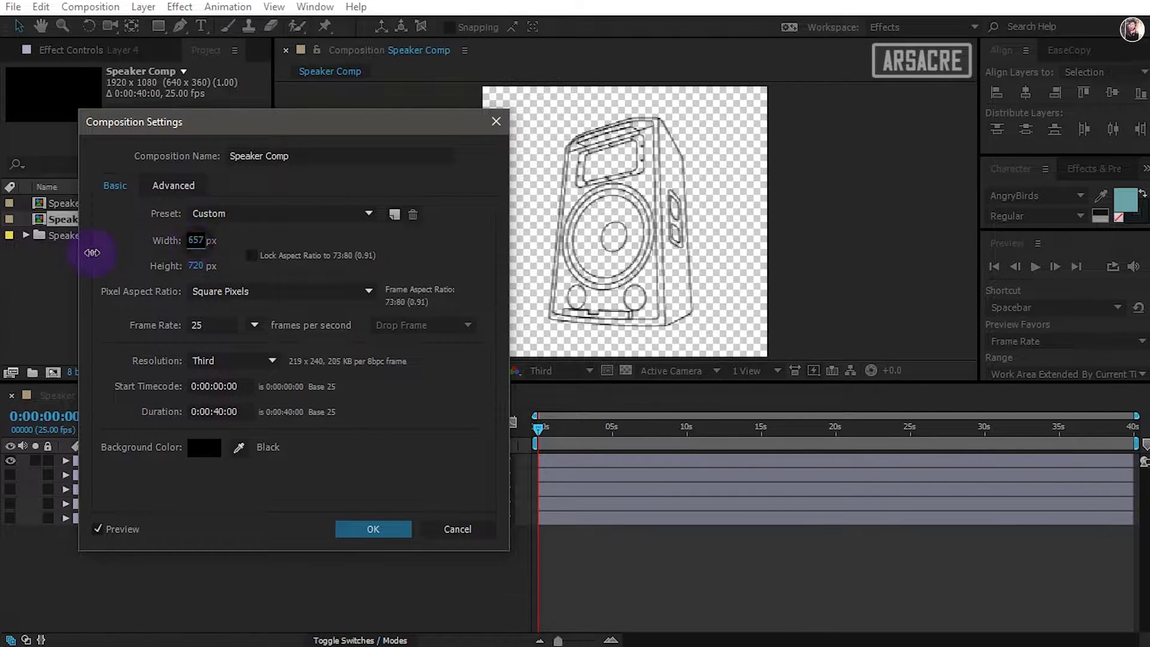
drag(81, 254, 189, 255)
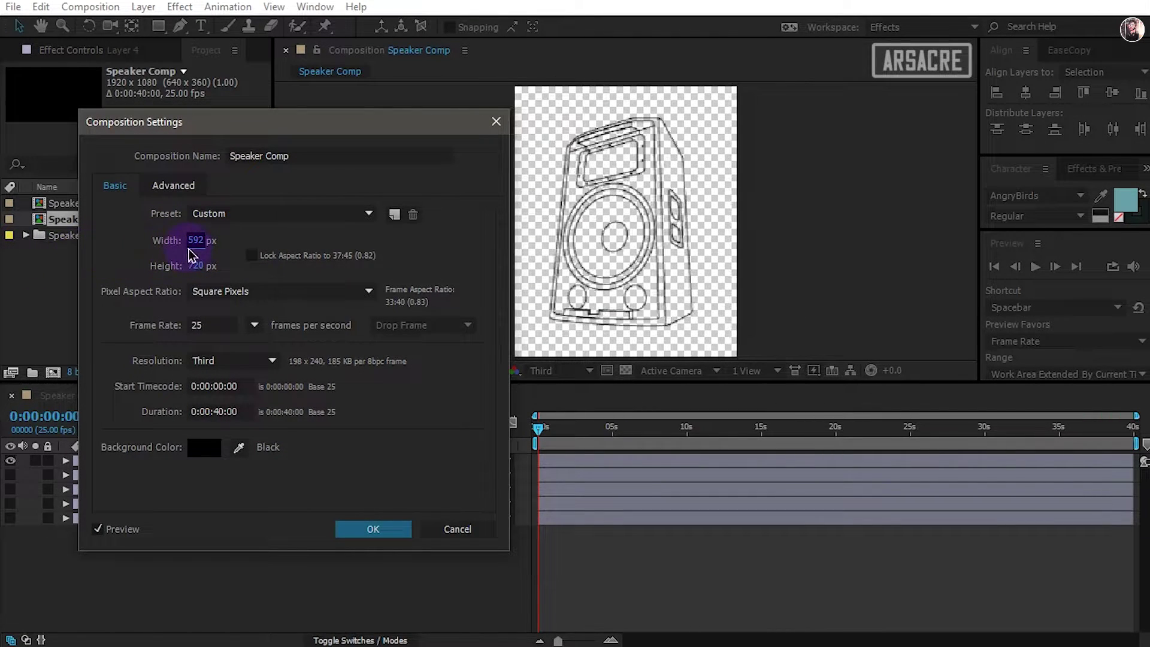
click(394, 531)
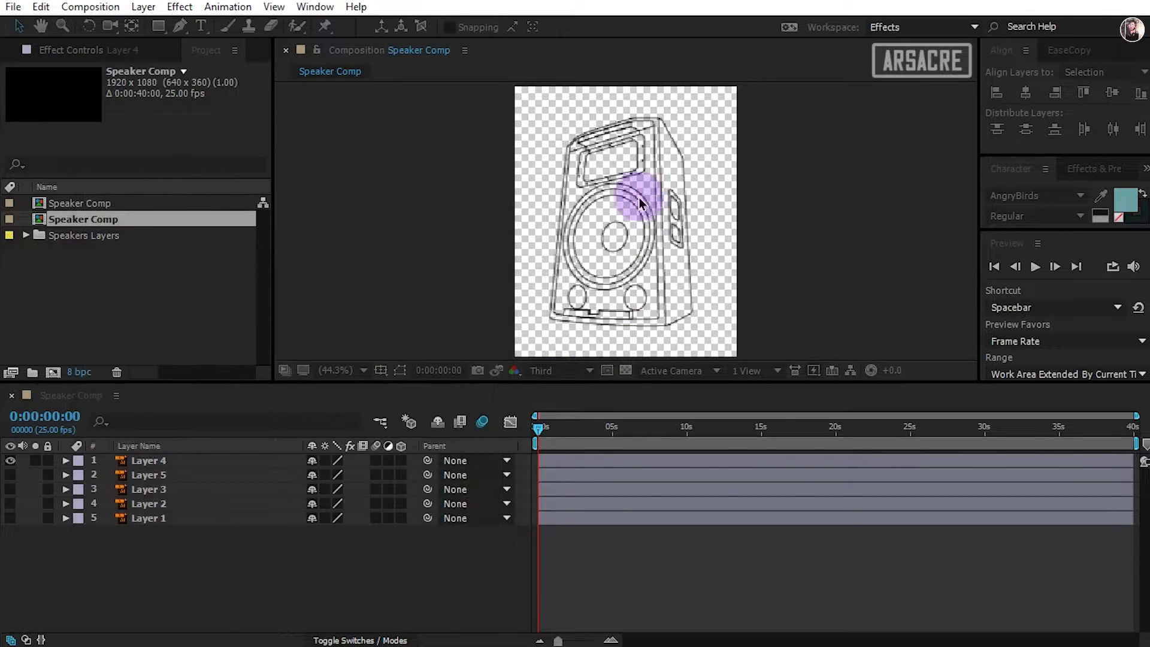
Delete Layer 5, Layer 3, Layer 2 and Layer 1 from the composition, keeping only Layer 4.
click(10, 474)
click(11, 474)
click(149, 518)
shift+click(155, 477)
key(Delete)
Rename the Layer 4 speaker artwork as Main.
click(186, 461)
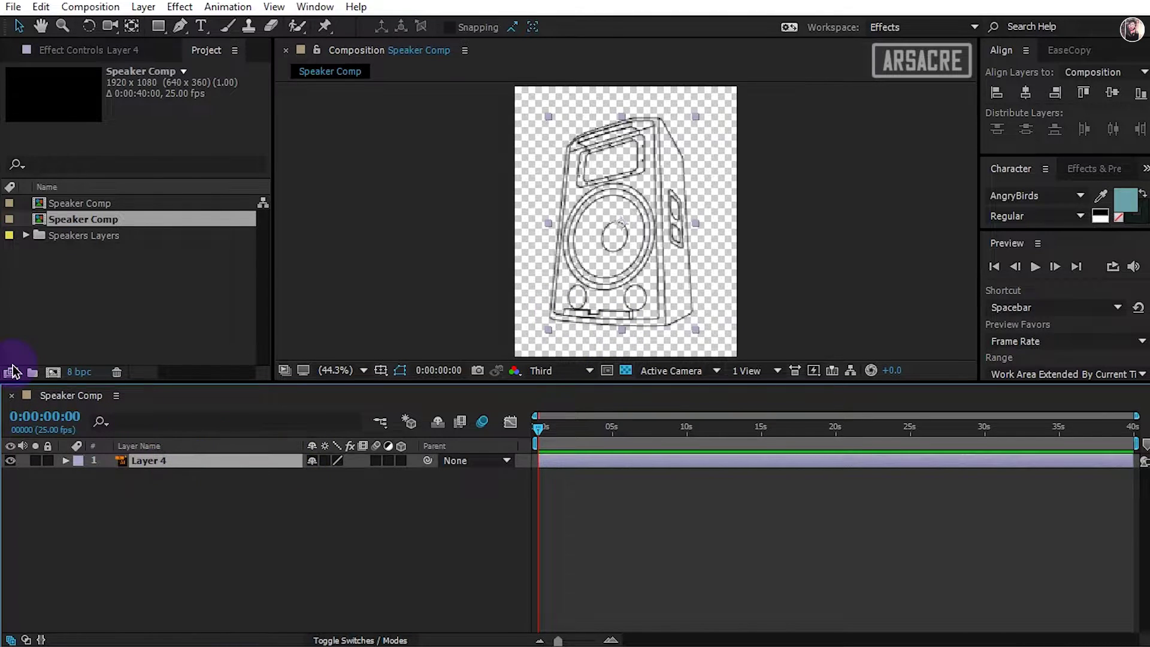
key(Return)
key(Return)
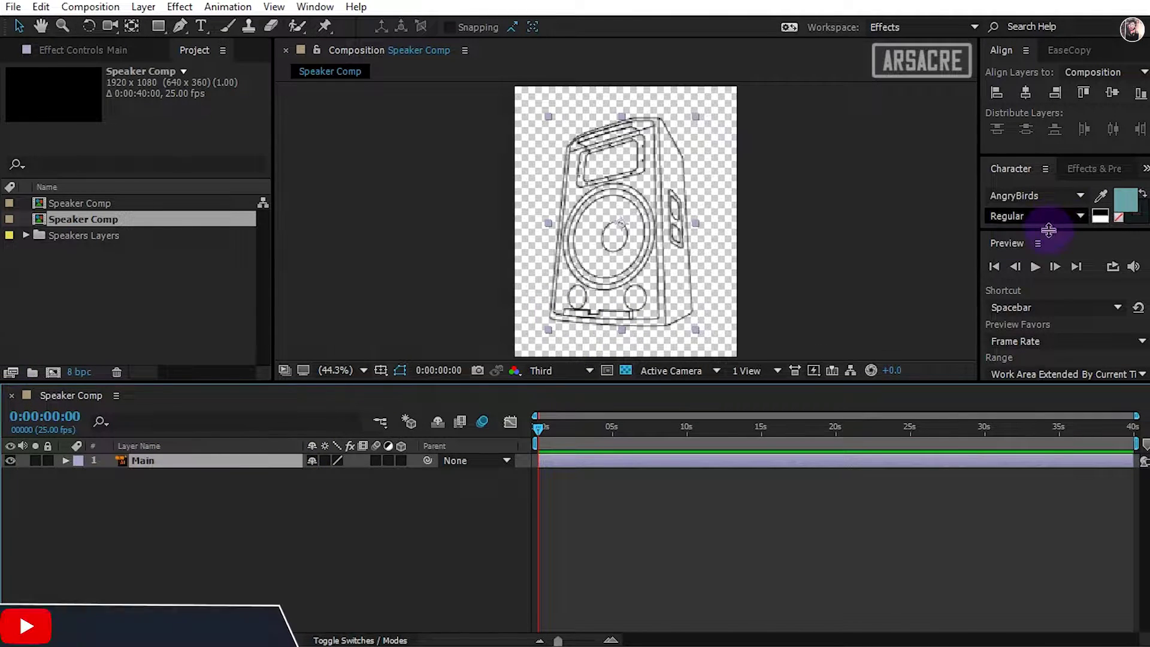
Close the Preview panel and apply the Fill effect to the speaker artwork.
click(1038, 244)
click(1012, 247)
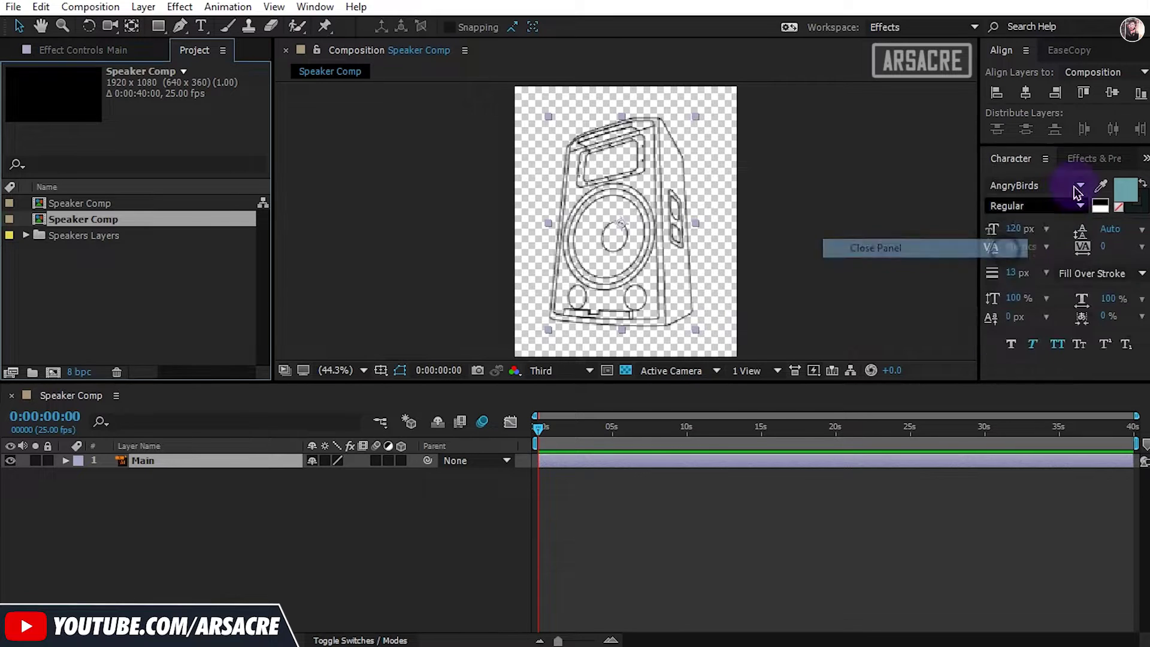
click(1089, 157)
click(1041, 176)
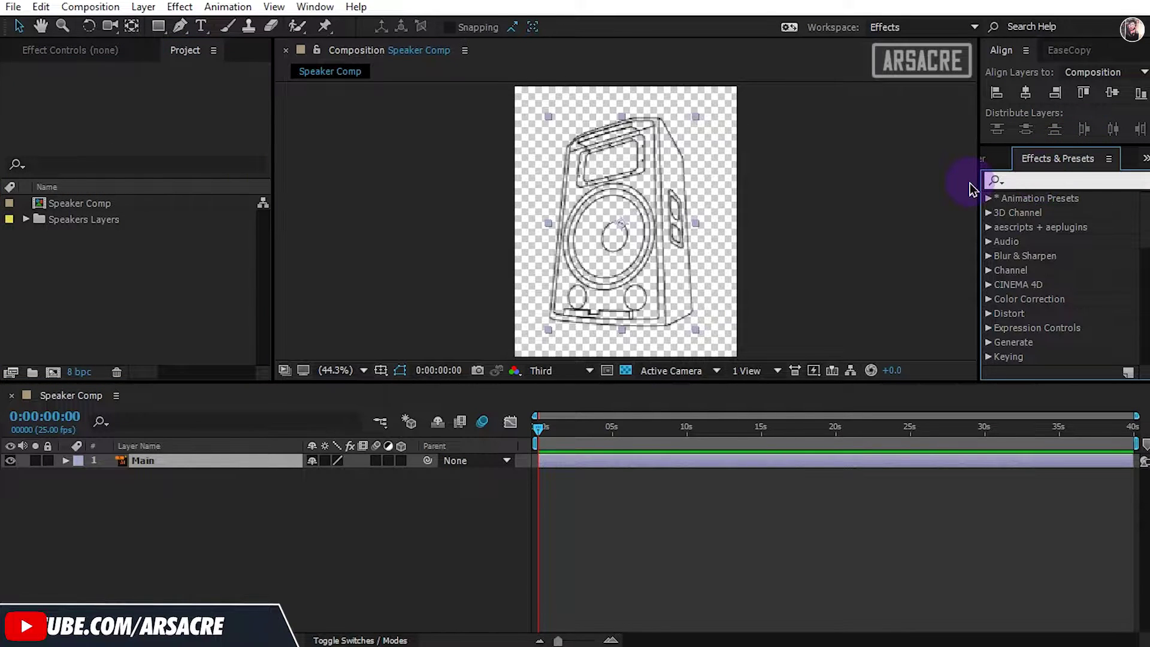
text(fill)
drag(1031, 299, 616, 270)
Change the Fill color to light purple and turn off the transparency grid.
click(158, 130)
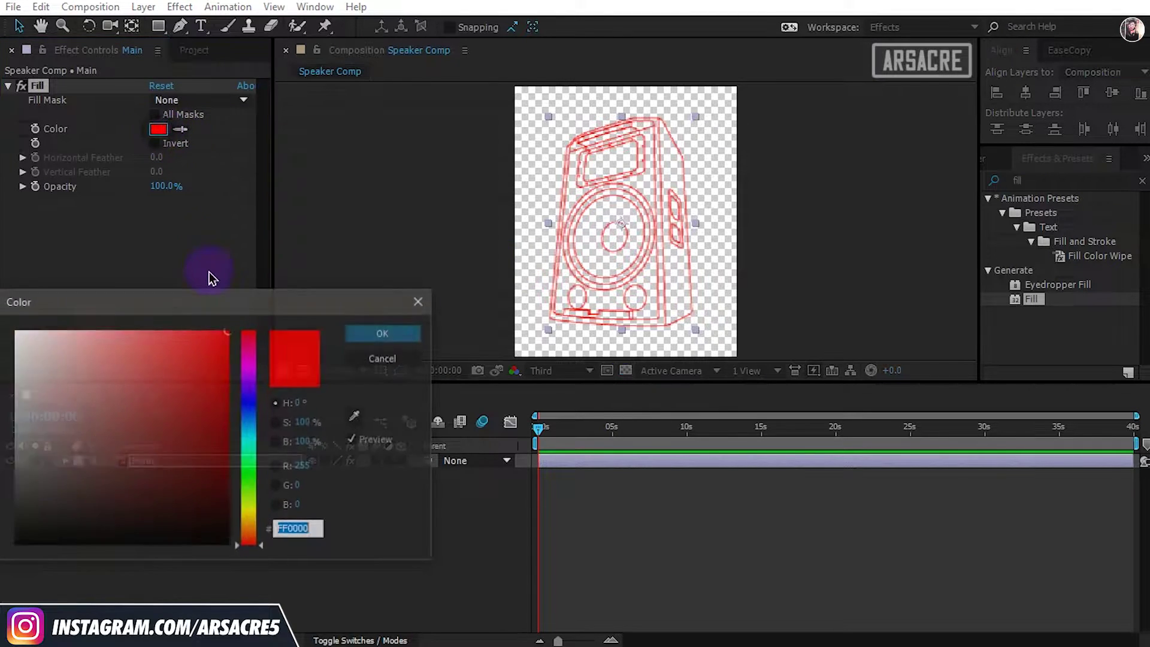
drag(254, 541, 247, 387)
drag(193, 334, 92, 330)
click(345, 333)
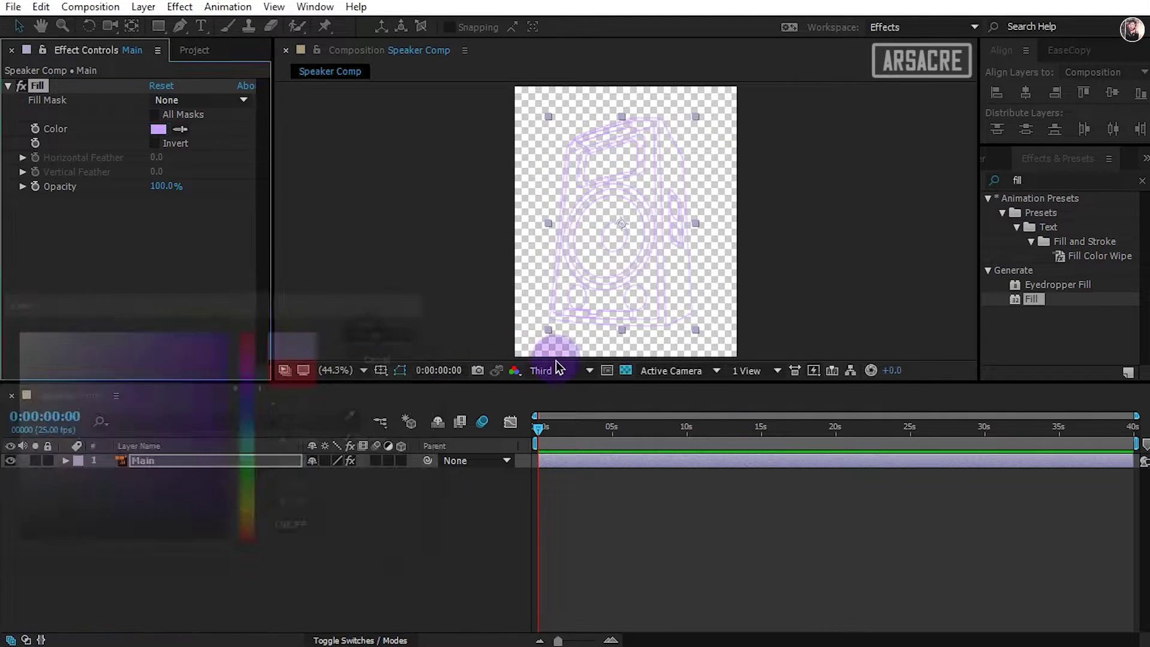
click(625, 370)
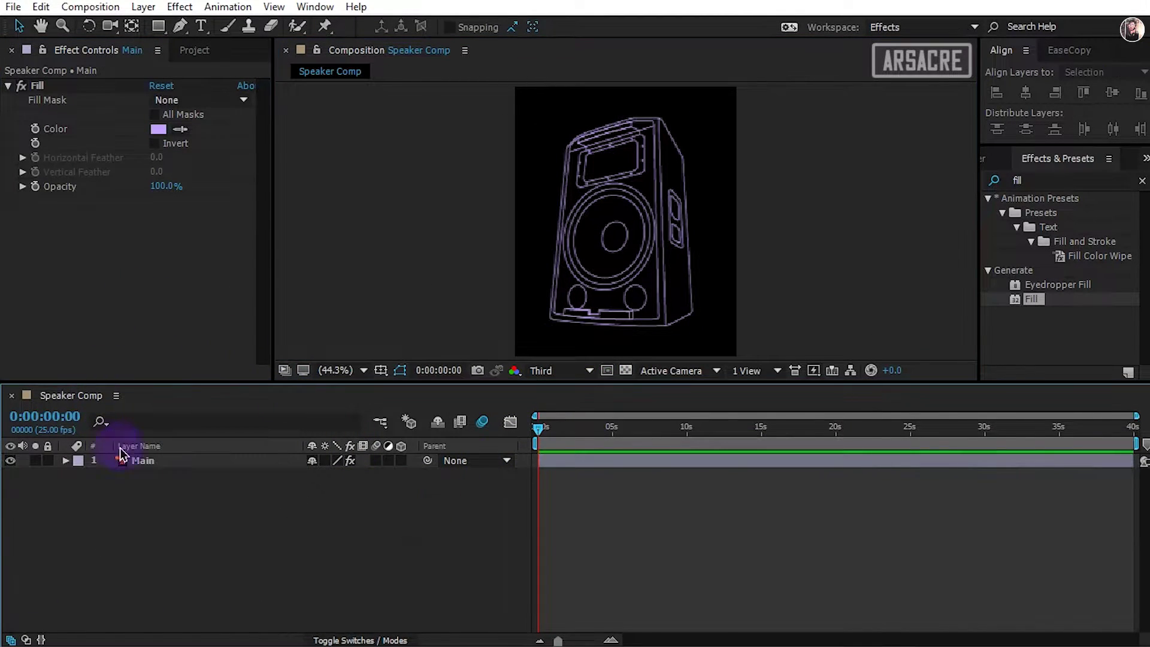
Duplicate the Main layer, rename the copy as Reactor and collapse its Fill effect.
click(134, 460)
click(40, 7)
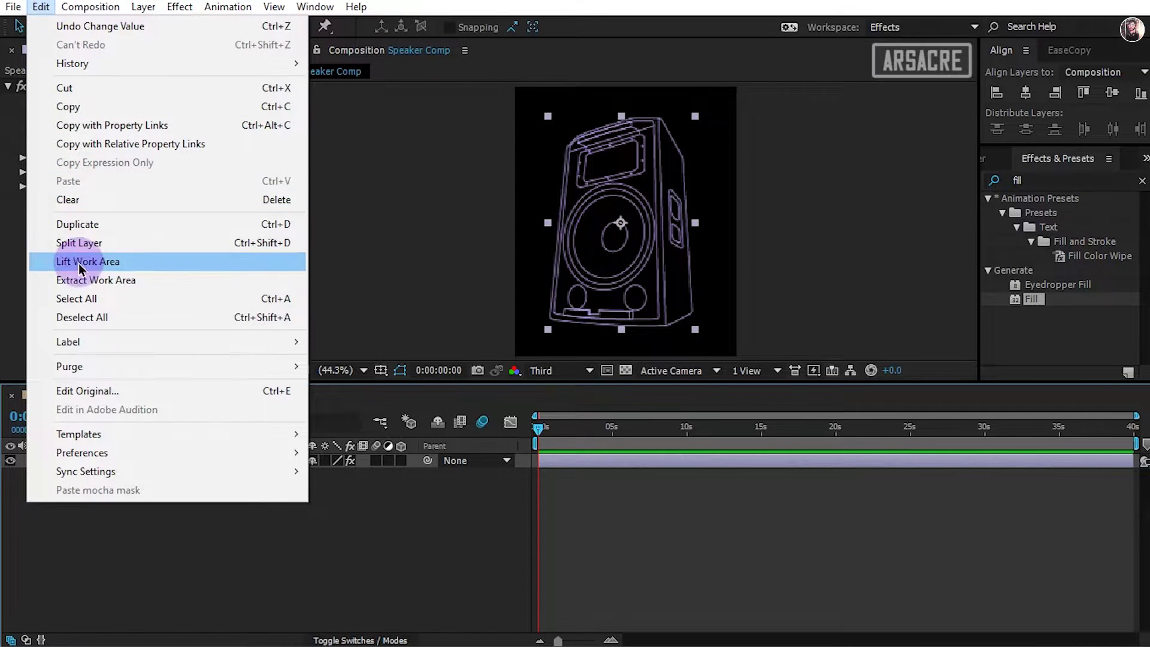
click(167, 227)
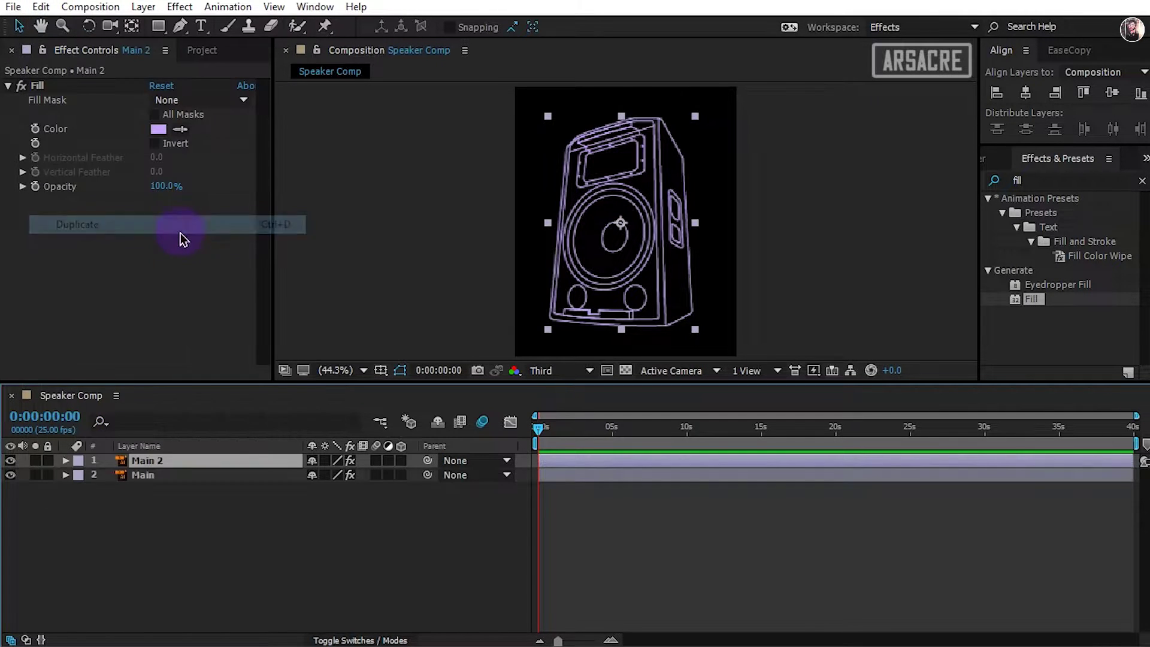
click(169, 535)
click(172, 461)
key(Return)
key(Return)
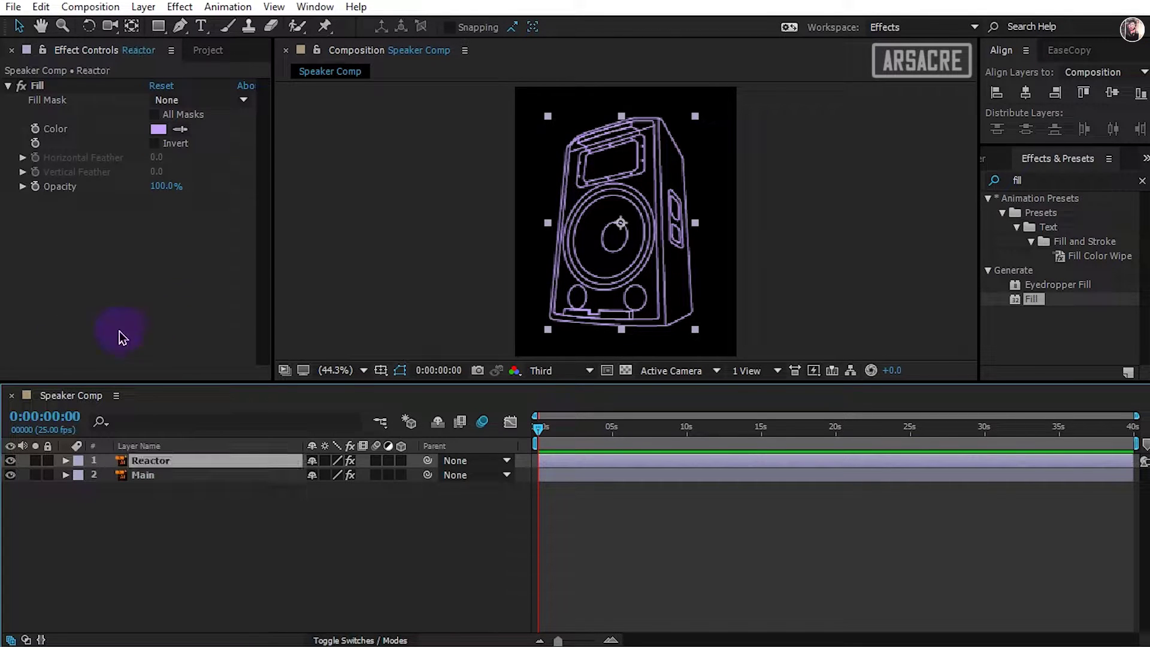
click(8, 85)
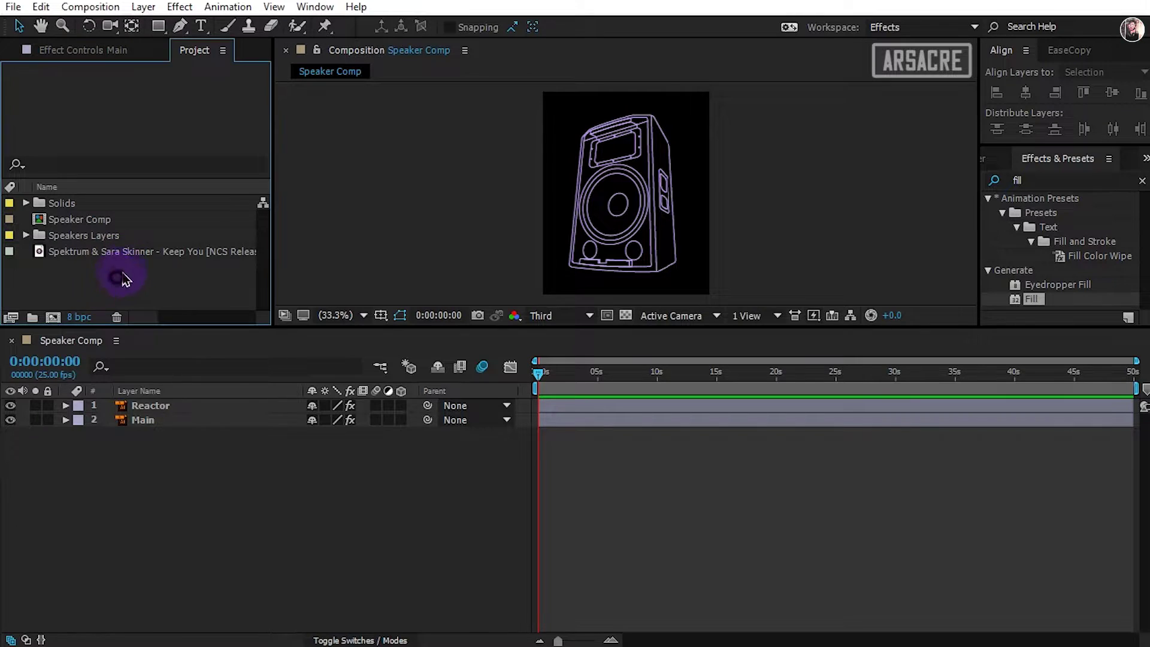
Add the Keep You mp3 beneath the speaker layers in Speaker Comp and rename it as AUDIO.
drag(123, 251, 167, 447)
click(148, 484)
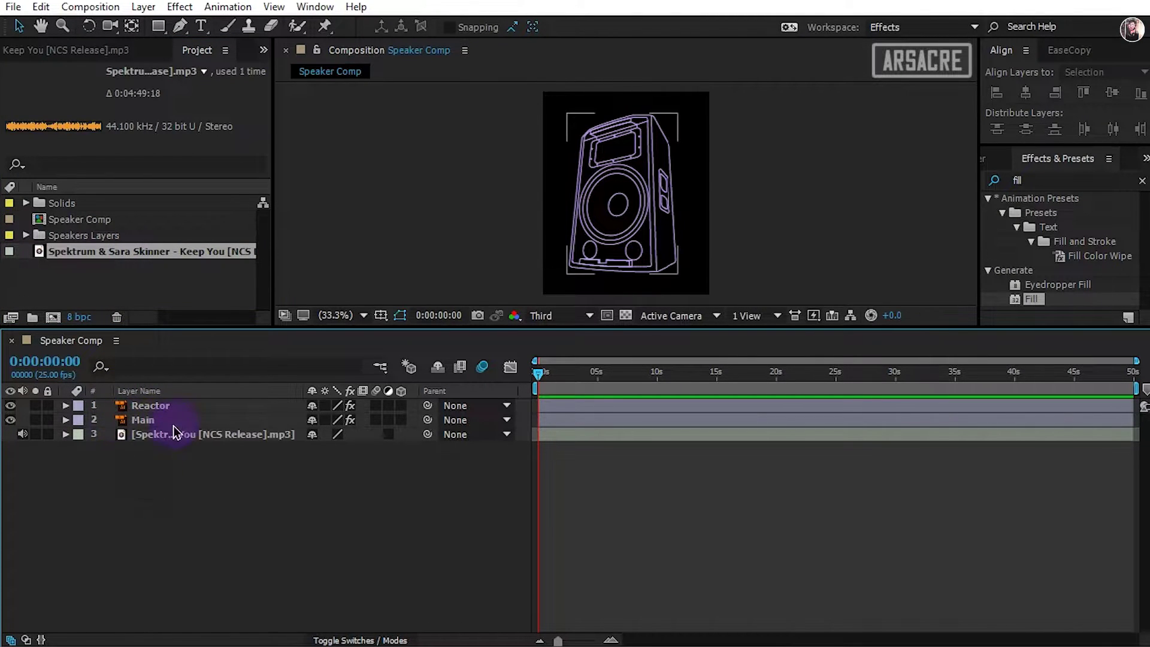
right_click(180, 441)
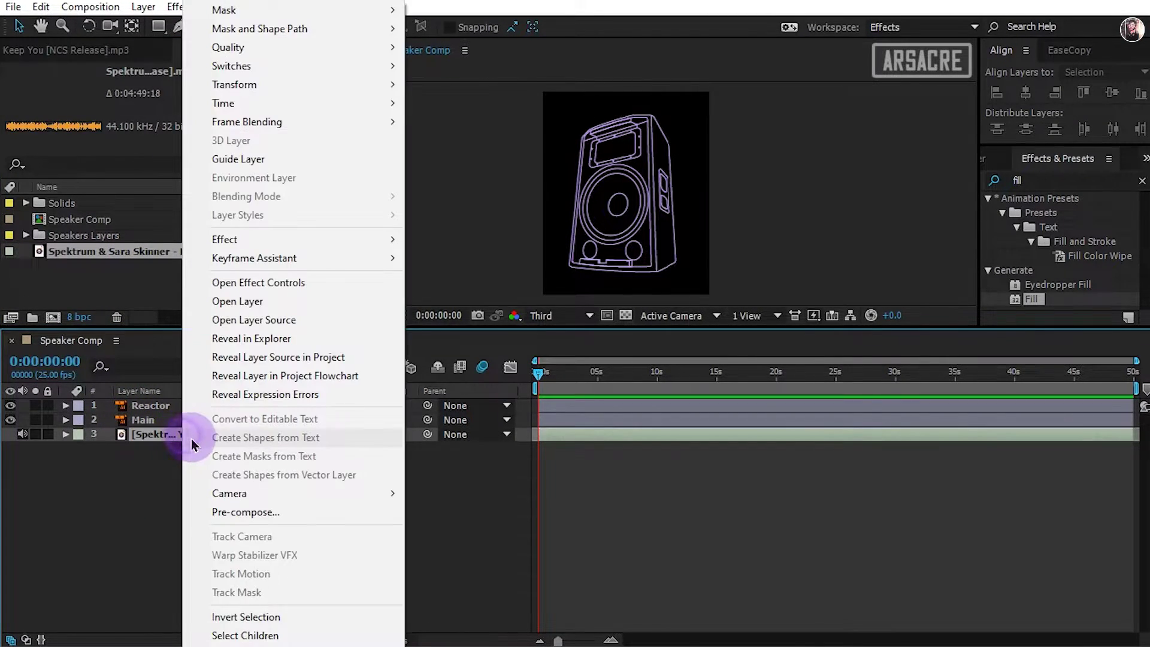
click(148, 437)
key(Return)
text(A)
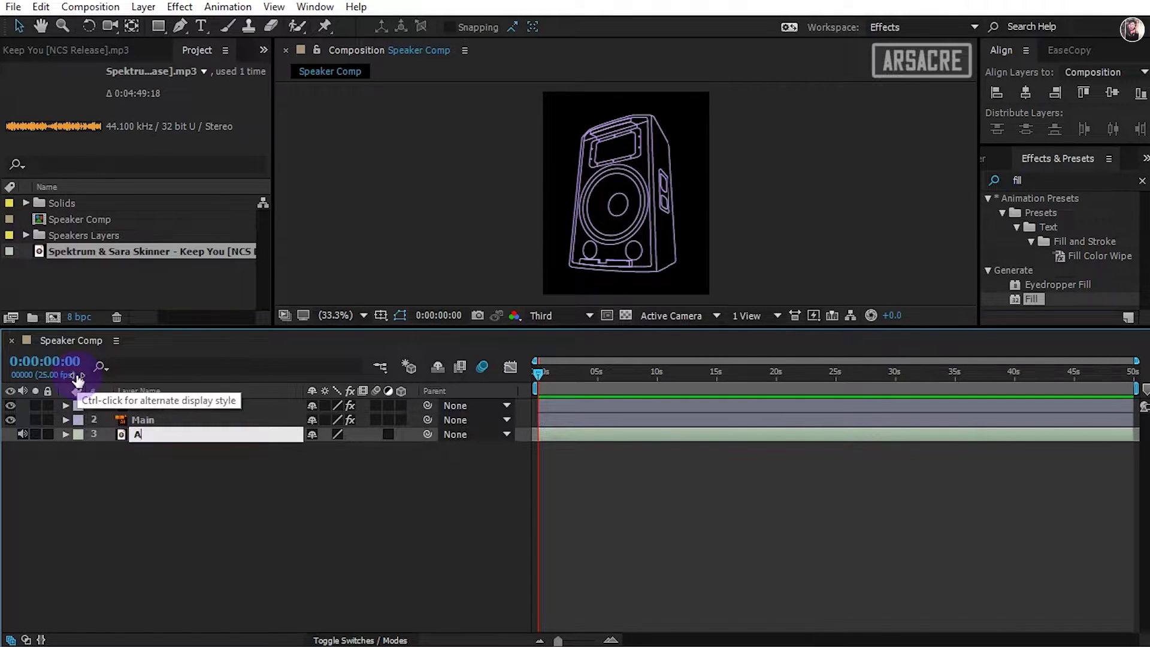
text(UDIO)
key(Return)
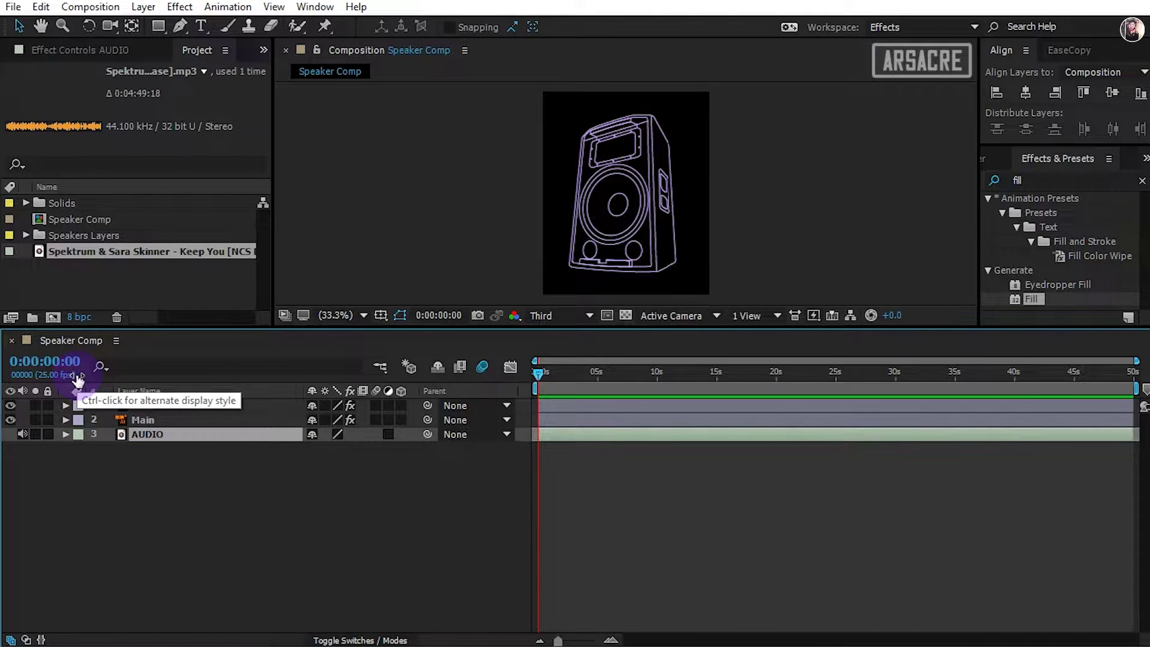
Convert the AUDIO layer's sound to keyframes with Convert Audio to Keyframes.
right_click(174, 443)
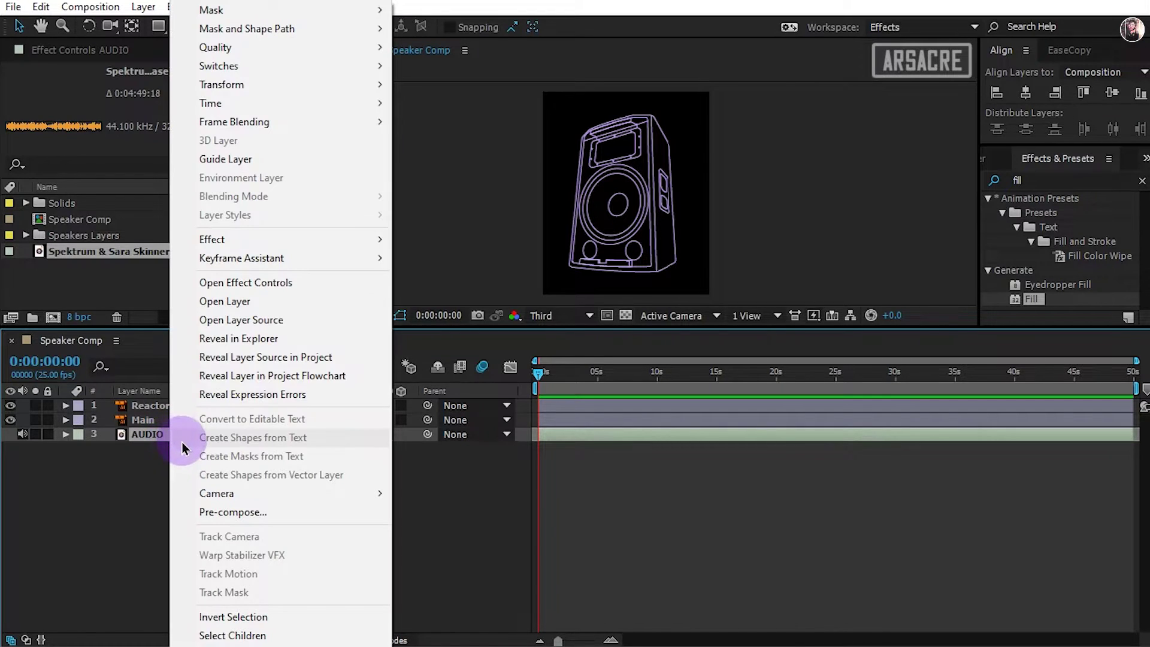
mouse_move(385, 258)
click(466, 260)
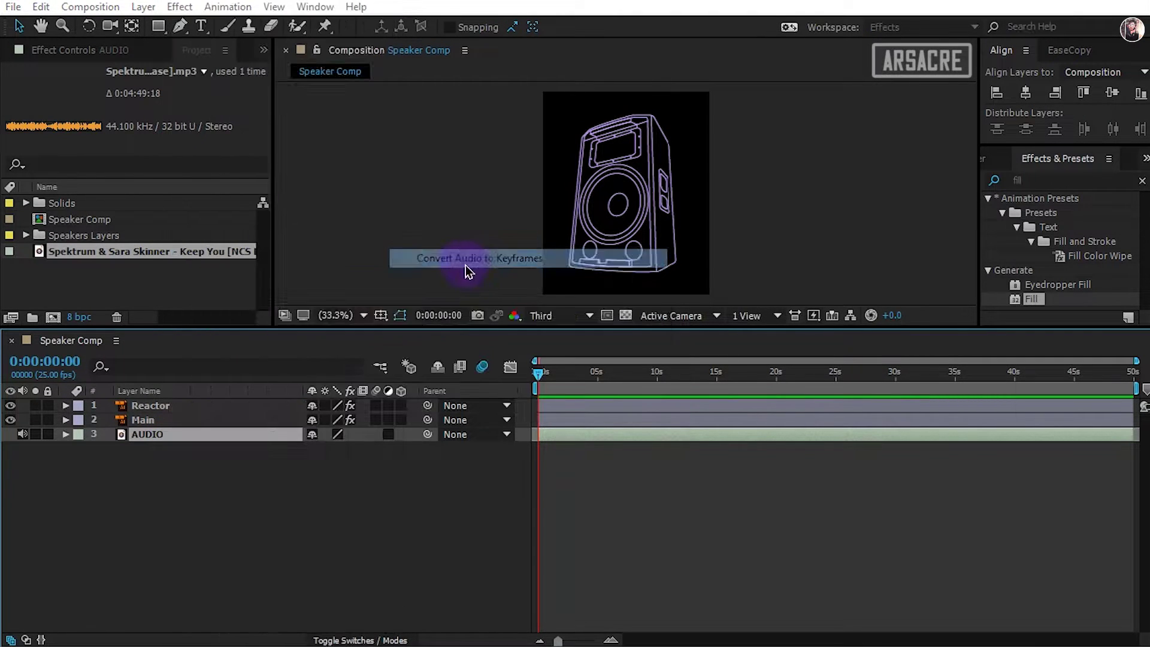
Delete the Left Channel and Right Channel effects from Audio Amplitude and inspect the Both Channels slider keyframes.
click(169, 407)
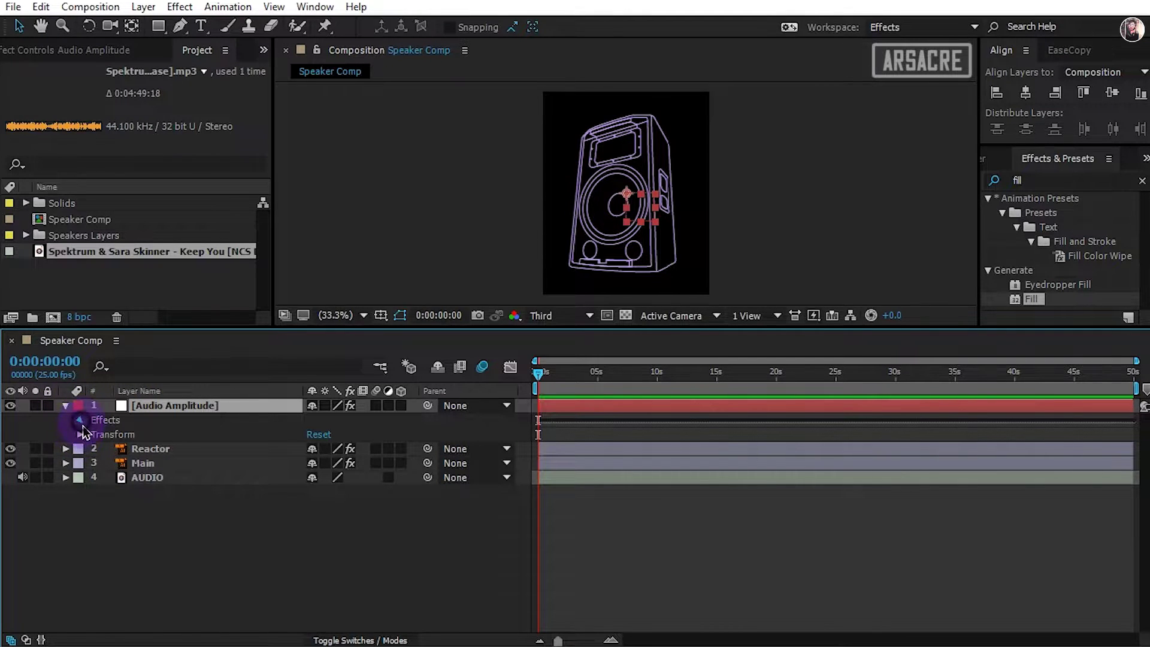
click(118, 435)
shift+click(127, 451)
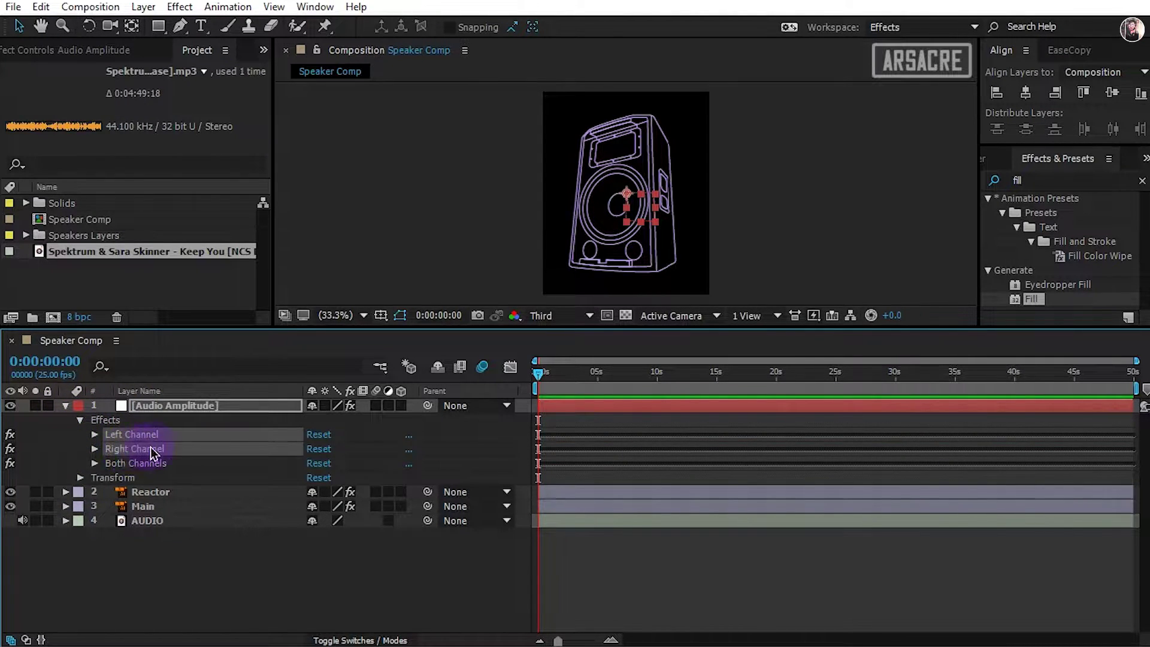
key(Delete)
click(111, 435)
click(95, 435)
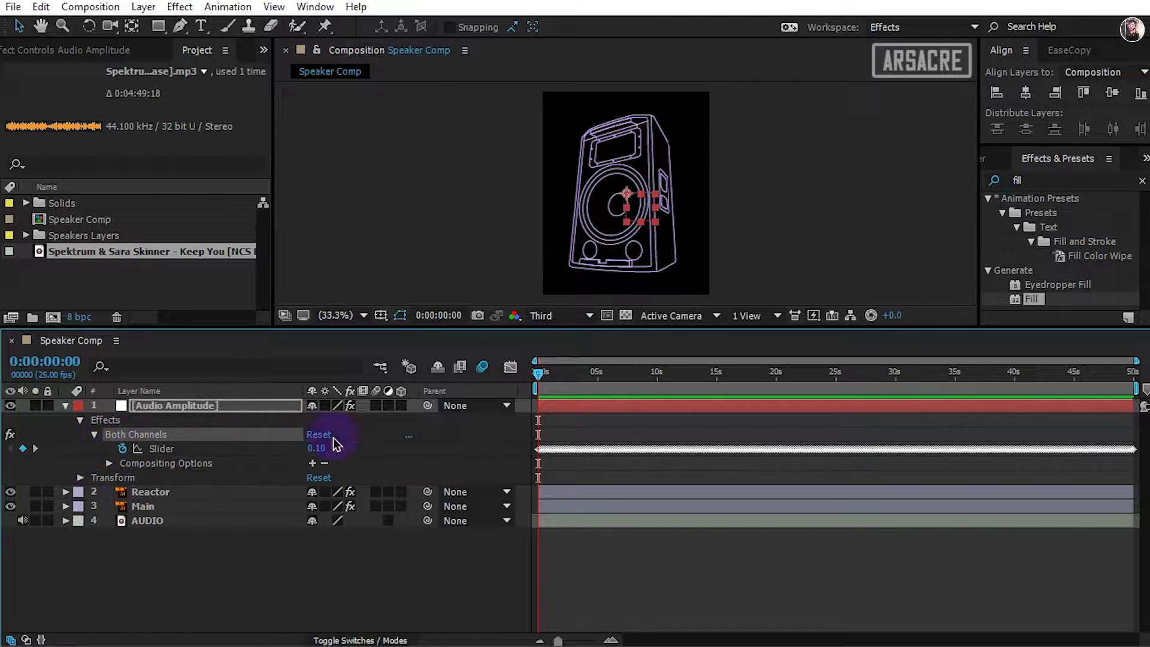
click(66, 405)
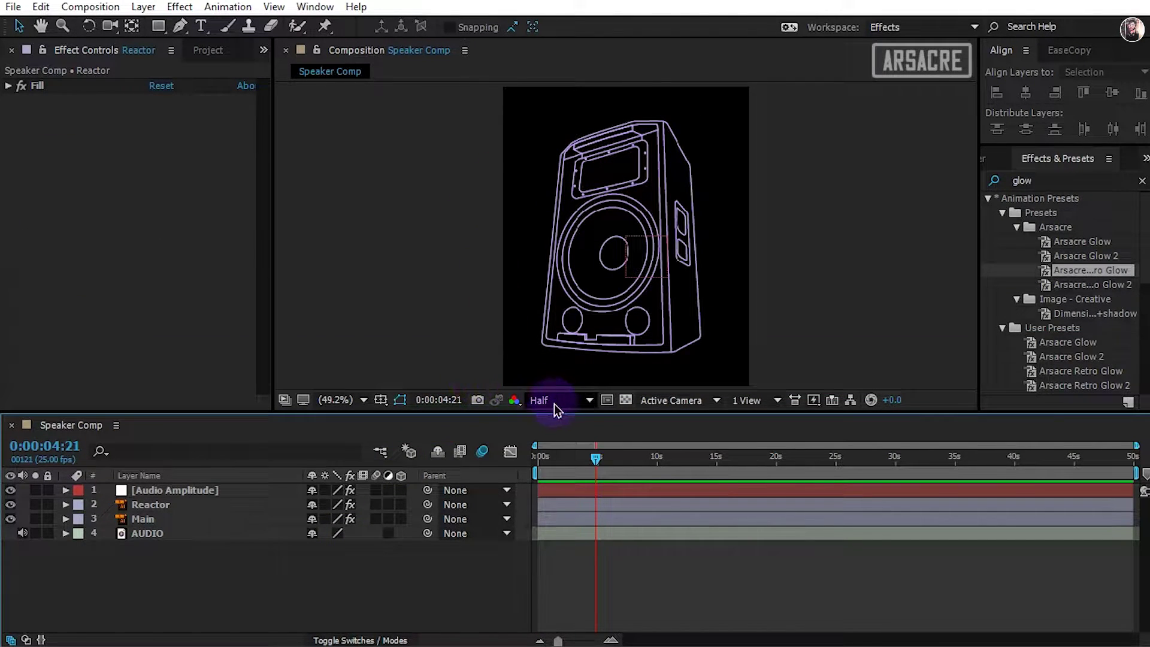
Set the preview resolution to Full and enlarge the composition viewer.
click(555, 400)
click(562, 441)
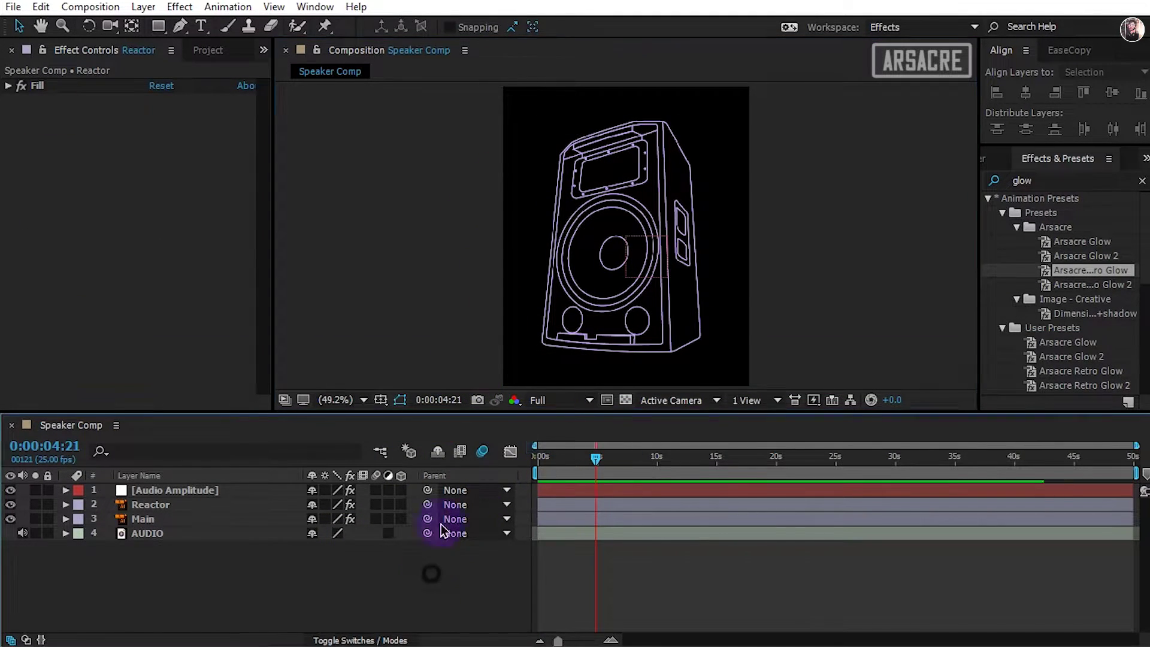
drag(585, 411, 579, 446)
Start a filled Pen shape along the speaker's outer left edge and curve it around the lower-left corner.
key(g)
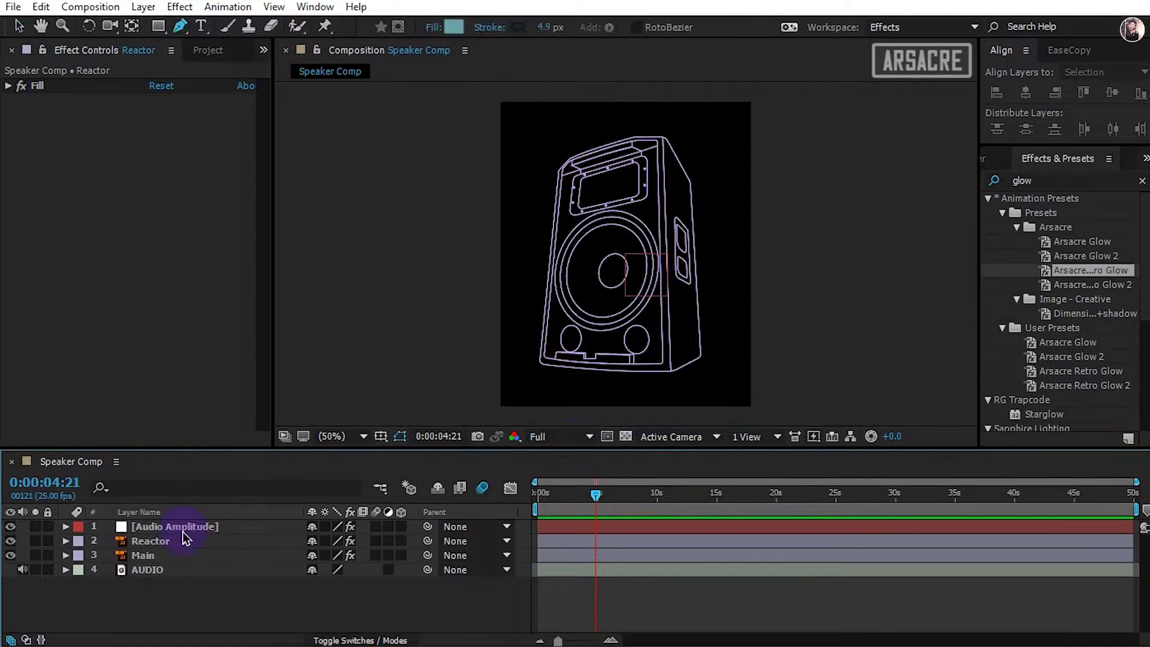
click(606, 201)
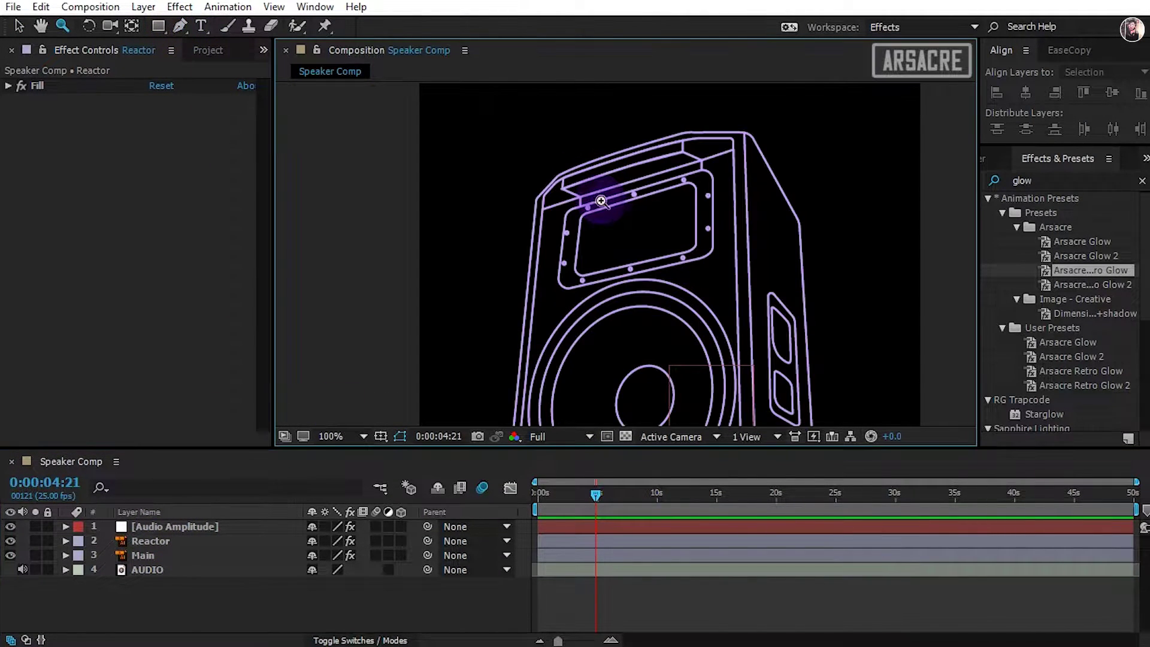
click(547, 206)
key(g)
click(598, 250)
drag(651, 235, 726, 90)
drag(698, 413, 769, 90)
mouse_move(735, 413)
mouse_down()
mouse_move(735, 332)
mouse_move(687, 360)
mouse_move(707, 353)
mouse_up()
drag(546, 26, 517, 28)
mouse_move(872, 274)
mouse_down()
mouse_move(820, 257)
mouse_move(392, 225)
mouse_move(403, 227)
mouse_up()
drag(720, 328, 775, 324)
key(ctrl+z)
drag(449, 307, 572, 313)
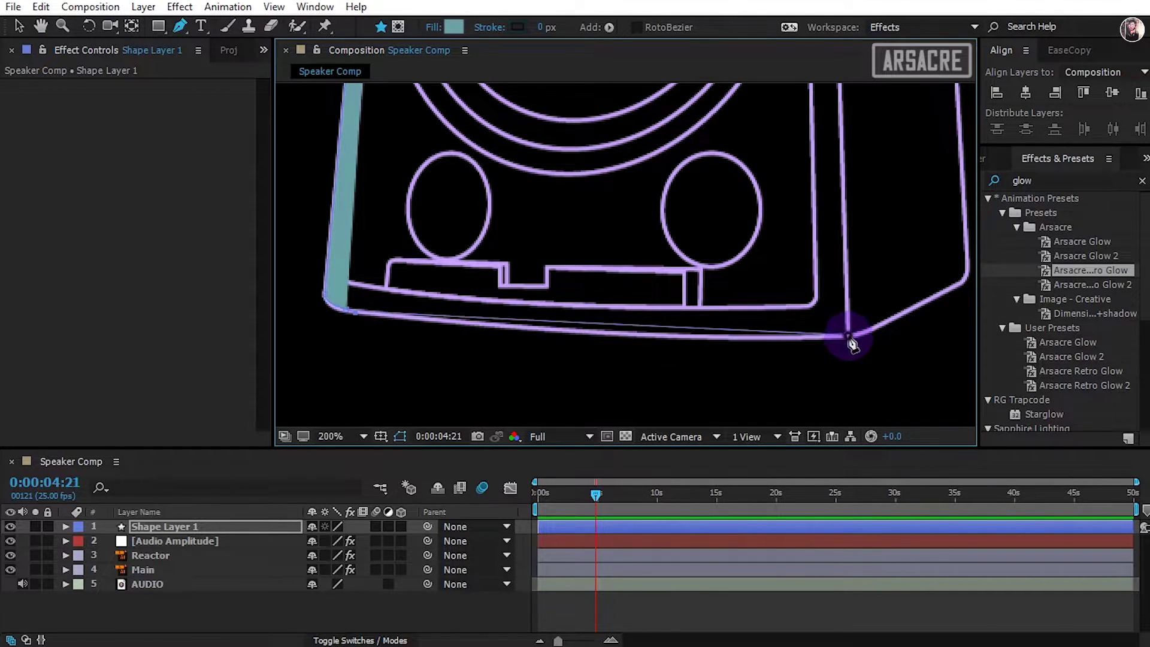
Continue the Pen outline along the speaker's bottom edge, around the lower-right corner and up its right side to the upper bend.
mouse_move(849, 336)
mouse_down()
mouse_move(968, 321)
mouse_move(826, 334)
mouse_up()
click(939, 293)
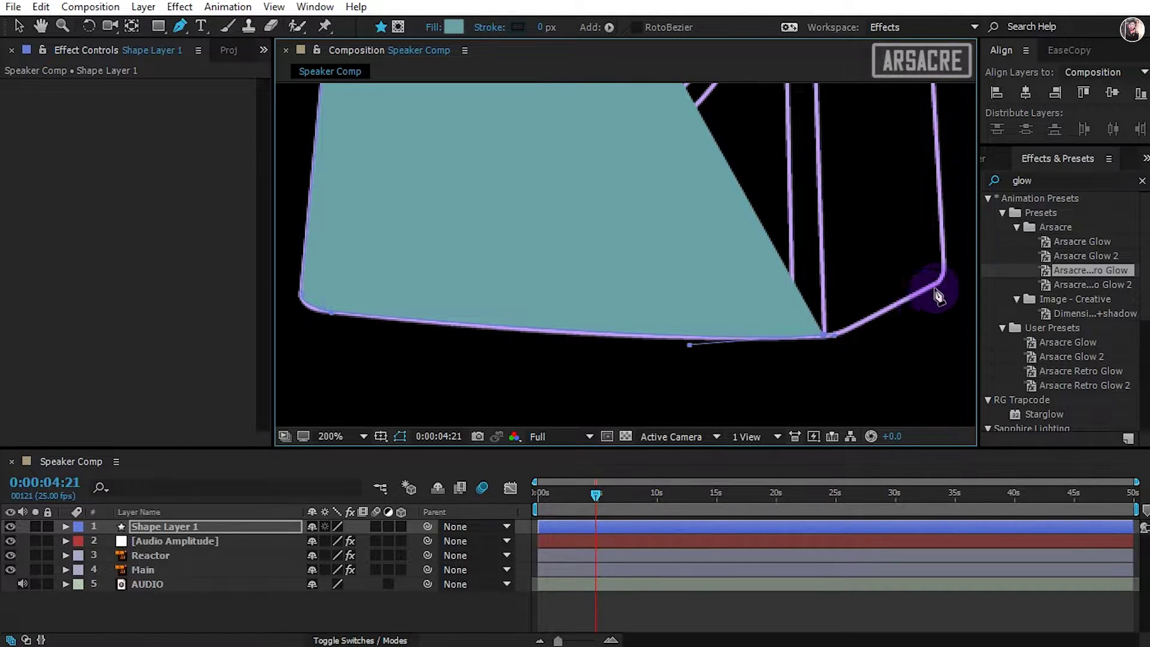
drag(939, 291, 783, 347)
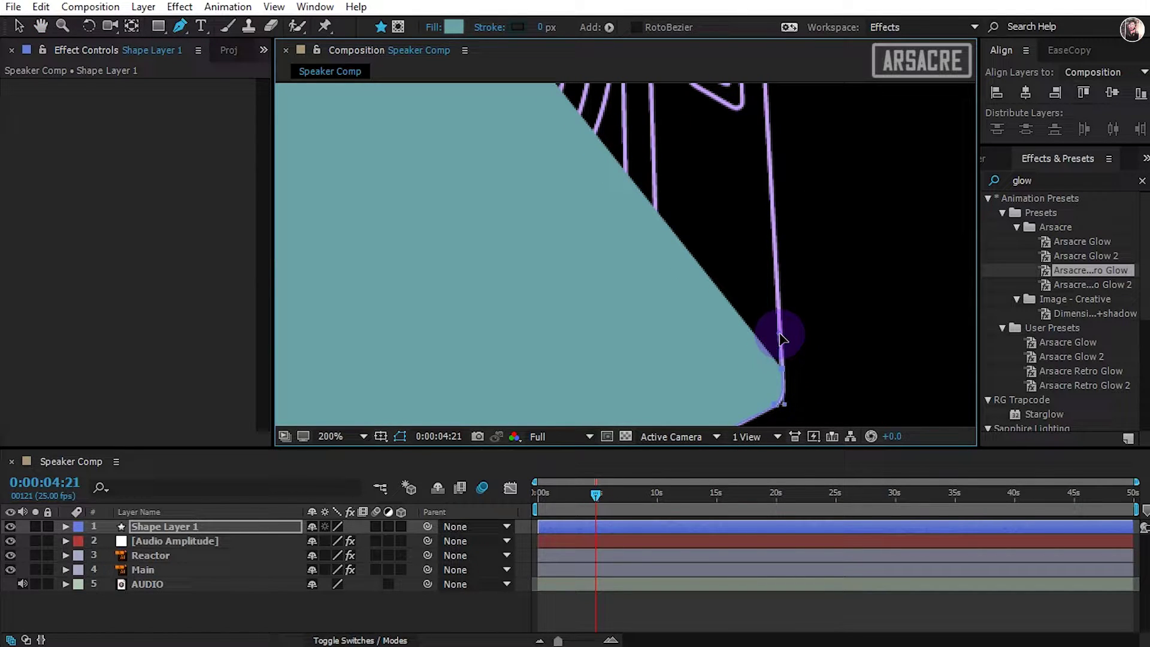
drag(778, 138, 803, 404)
drag(727, 216, 730, 268)
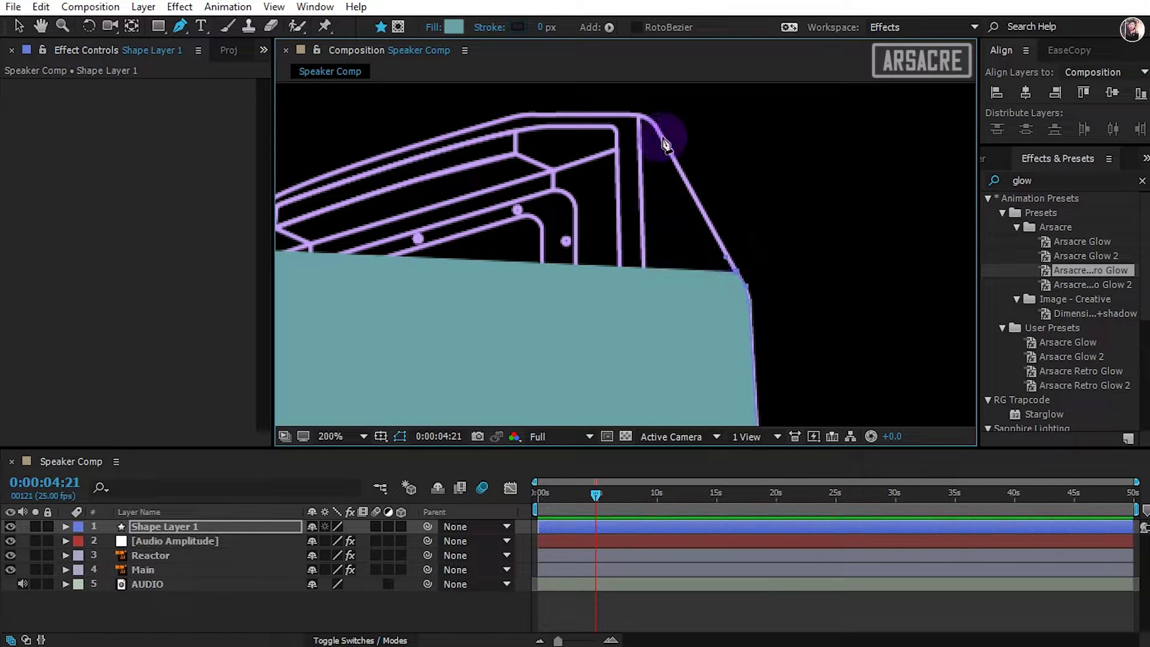
Trace the speaker's slanted upper-right edge and top edge, then close the body shape at its upper-left corner.
drag(655, 126, 595, 114)
click(524, 114)
drag(459, 143, 656, 114)
drag(460, 185, 446, 192)
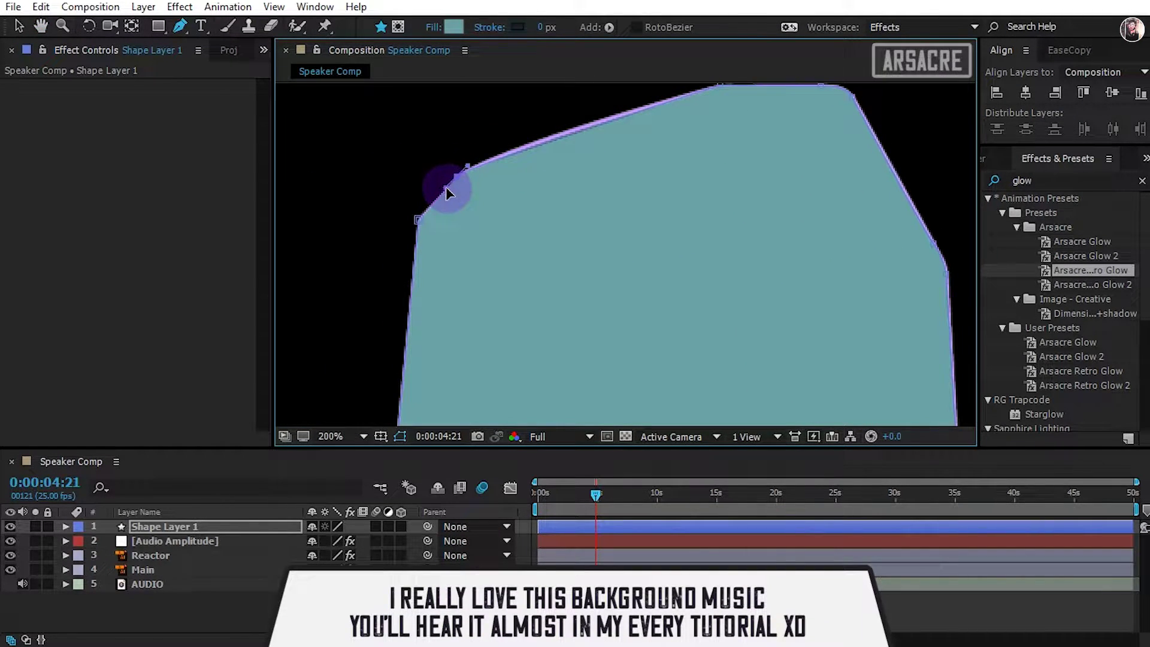
click(418, 219)
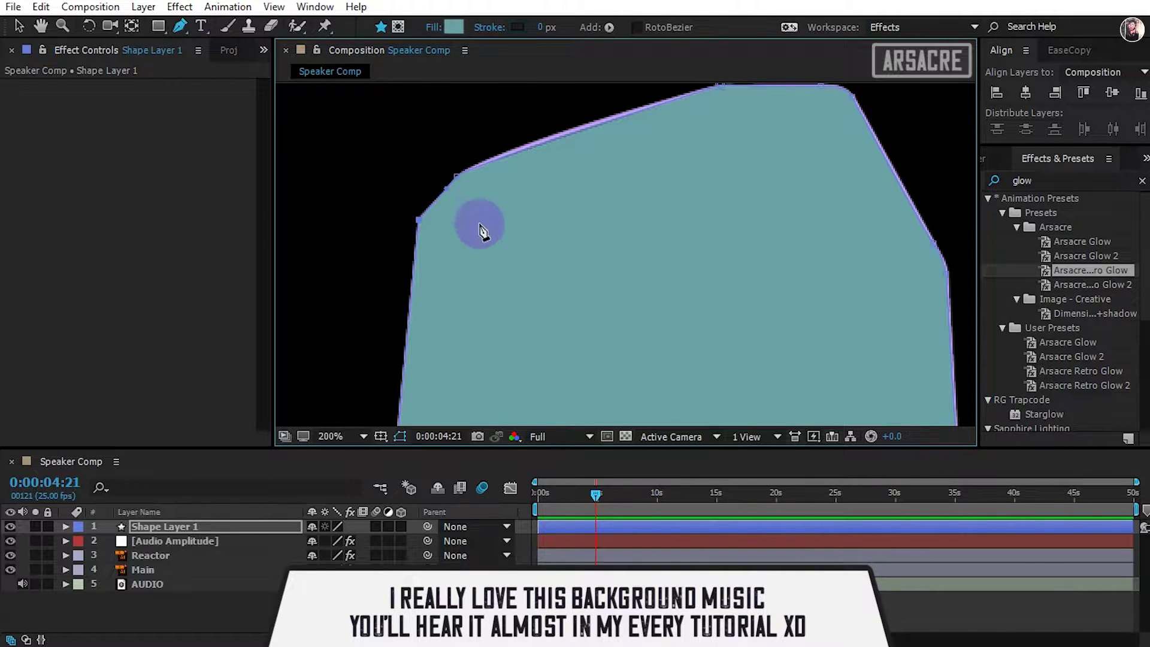
Rename the traced body shape layer as BG.
key(shift+slash)
click(157, 527)
key(Return)
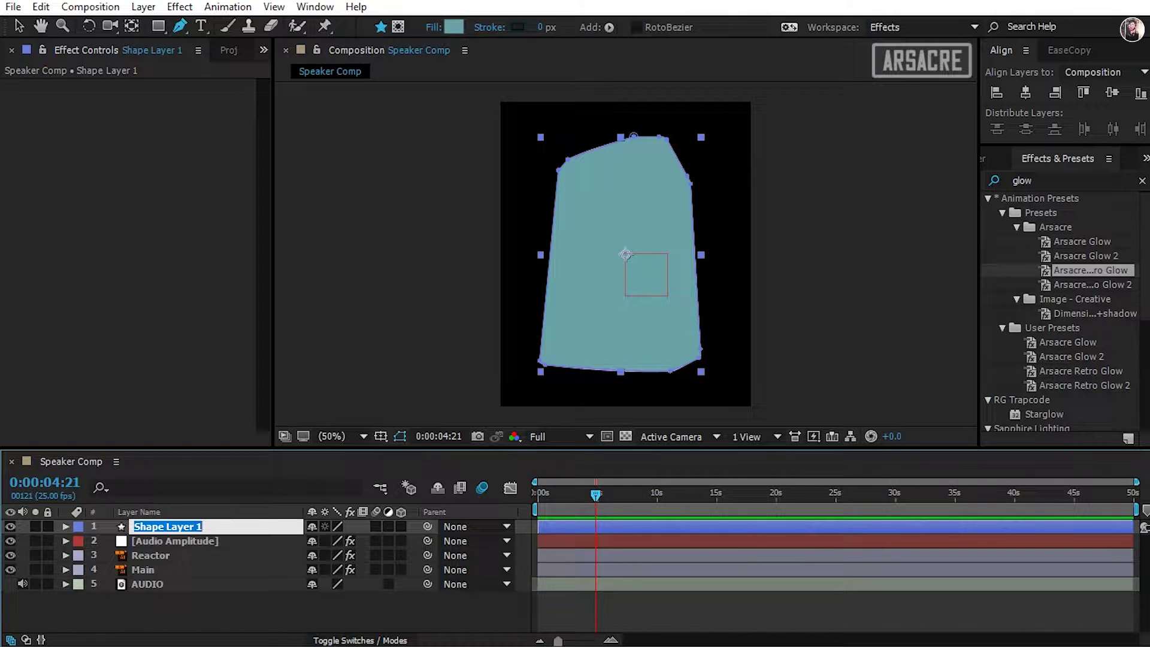
key(Return)
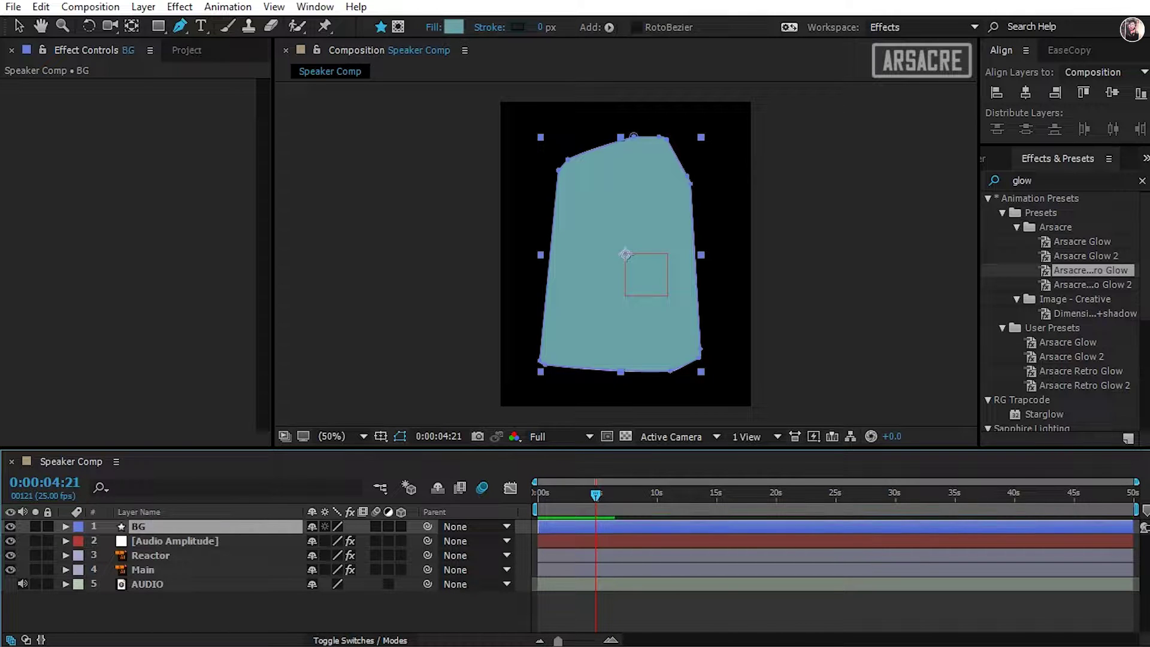
Recolour the BG shape to a near-black purple, placed beneath the Main layer, and turn on the transparency grid.
click(452, 26)
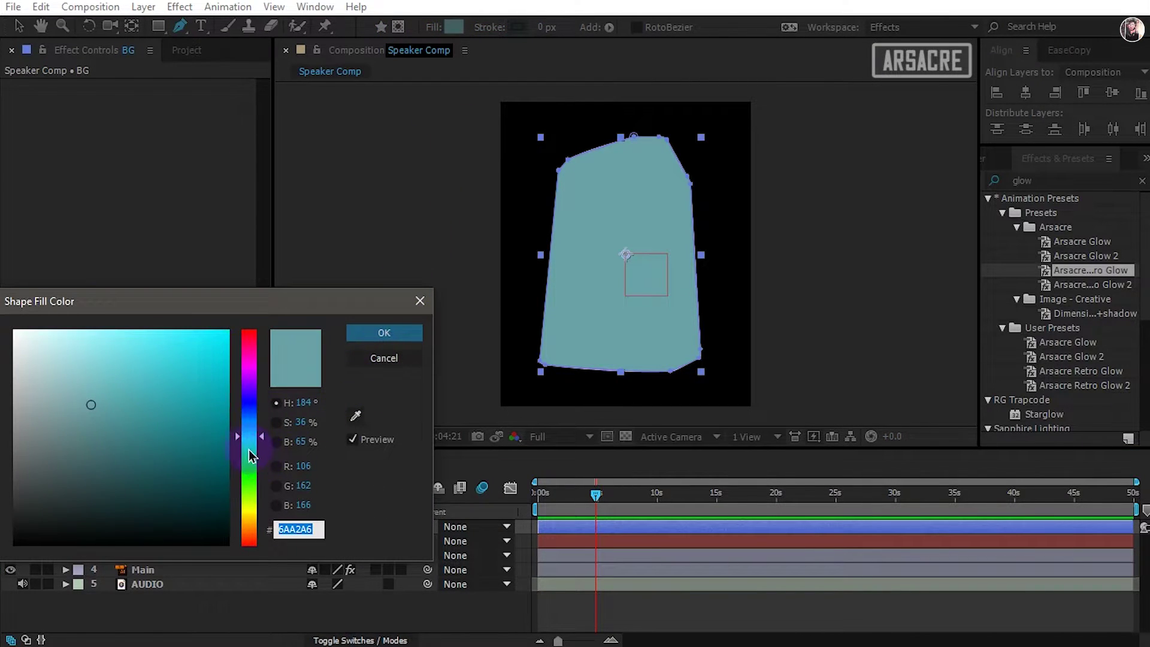
drag(249, 455, 249, 395)
mouse_move(90, 490)
mouse_down()
mouse_move(89, 526)
mouse_move(88, 510)
mouse_move(142, 527)
mouse_move(146, 591)
mouse_move(155, 577)
mouse_up()
click(384, 332)
click(624, 436)
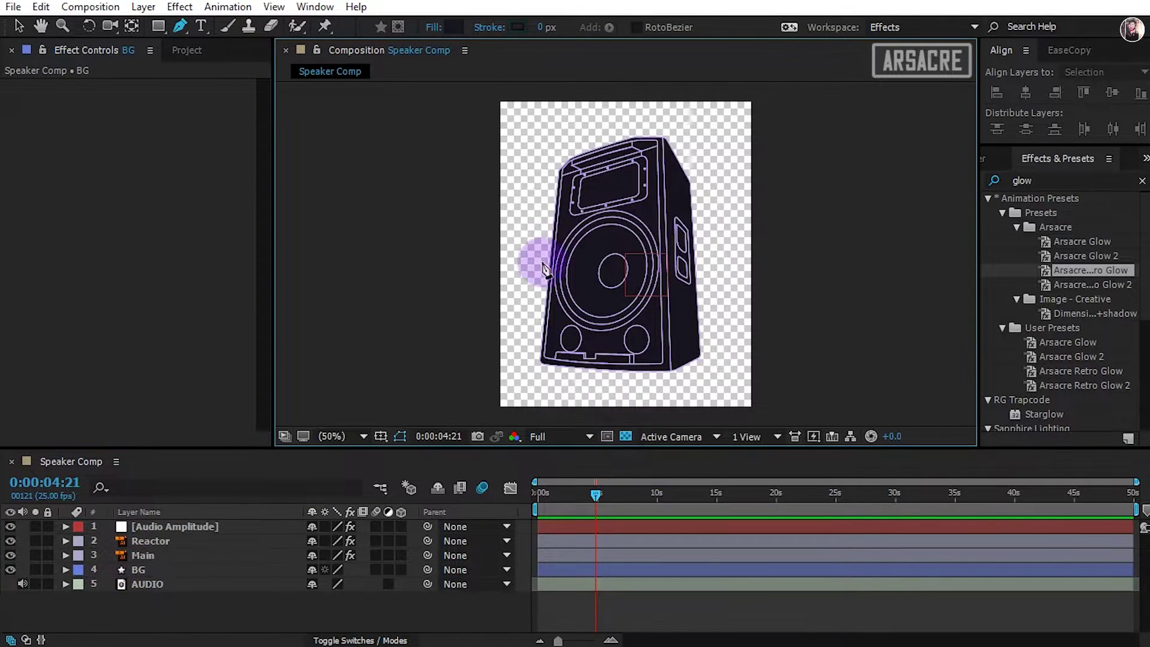
Trace the large woofer's inner ring with the Pen tool as a closed shape on a new layer, adjusting its curve handles.
click(640, 256)
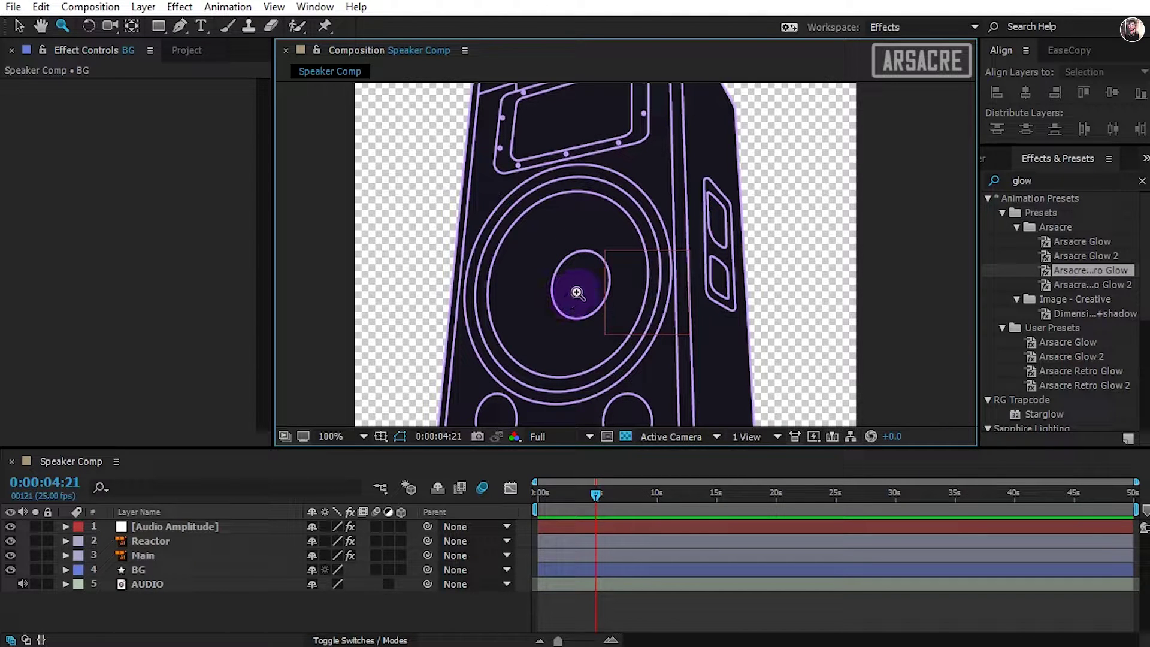
key(g)
click(574, 192)
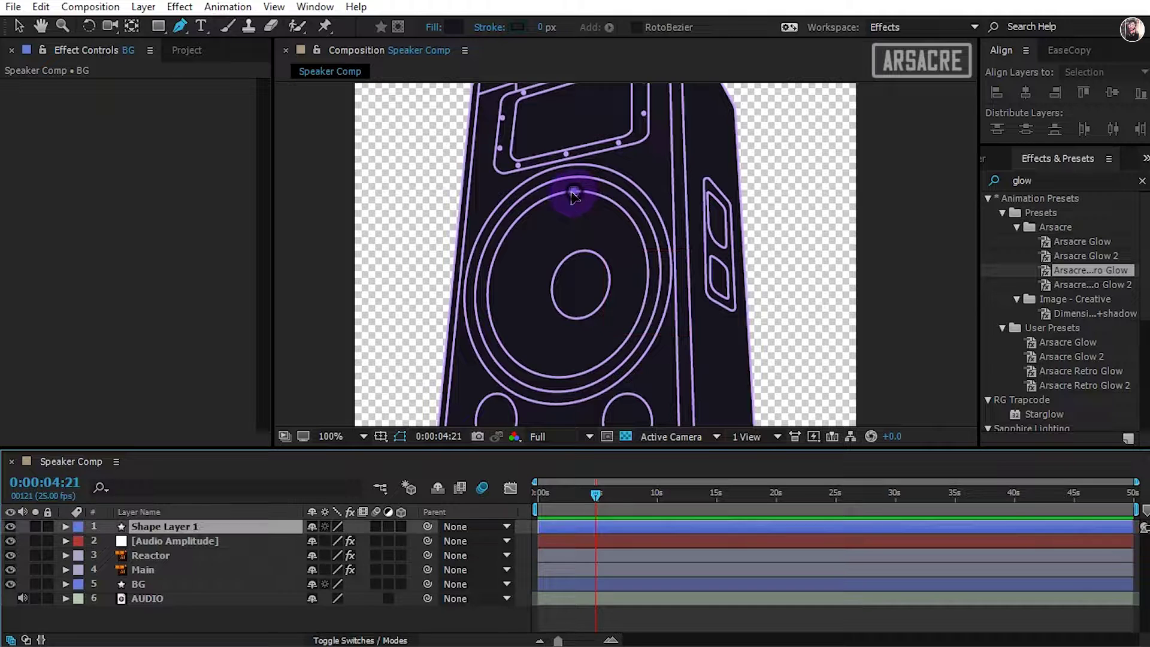
drag(487, 294, 481, 356)
drag(572, 376, 607, 370)
drag(482, 355, 485, 335)
drag(537, 383, 528, 385)
drag(647, 271, 646, 220)
drag(574, 191, 641, 187)
click(486, 293)
drag(534, 385, 537, 385)
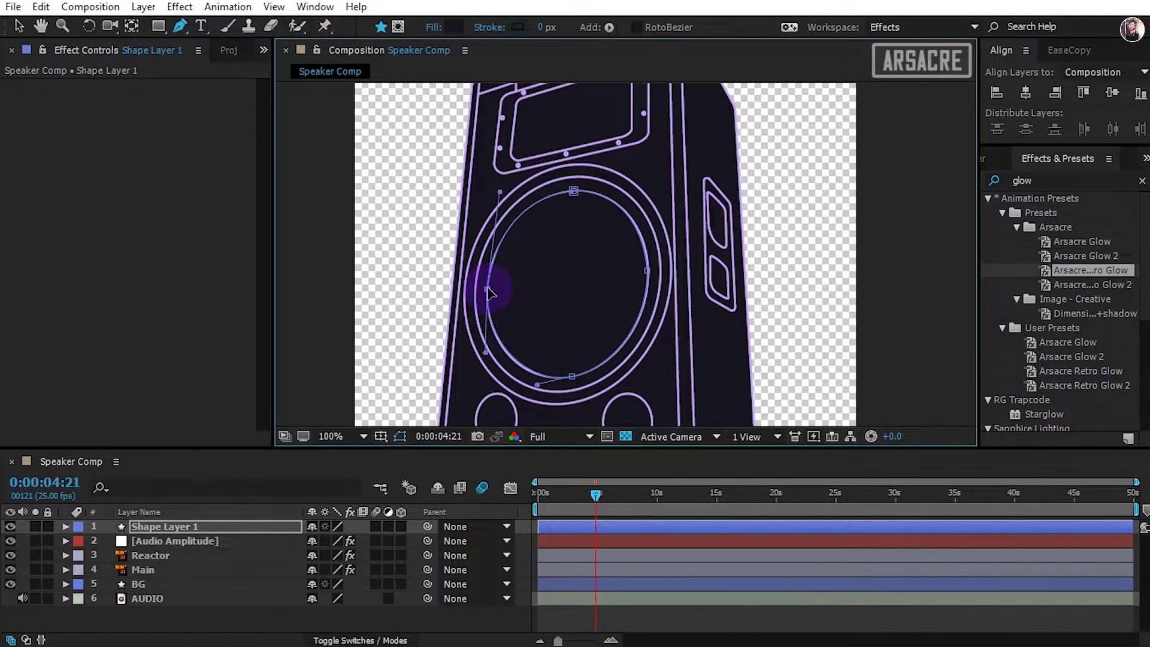
Rename the woofer shape layer as Inside.
click(168, 527)
key(Return)
text(Inside)
key(Return)
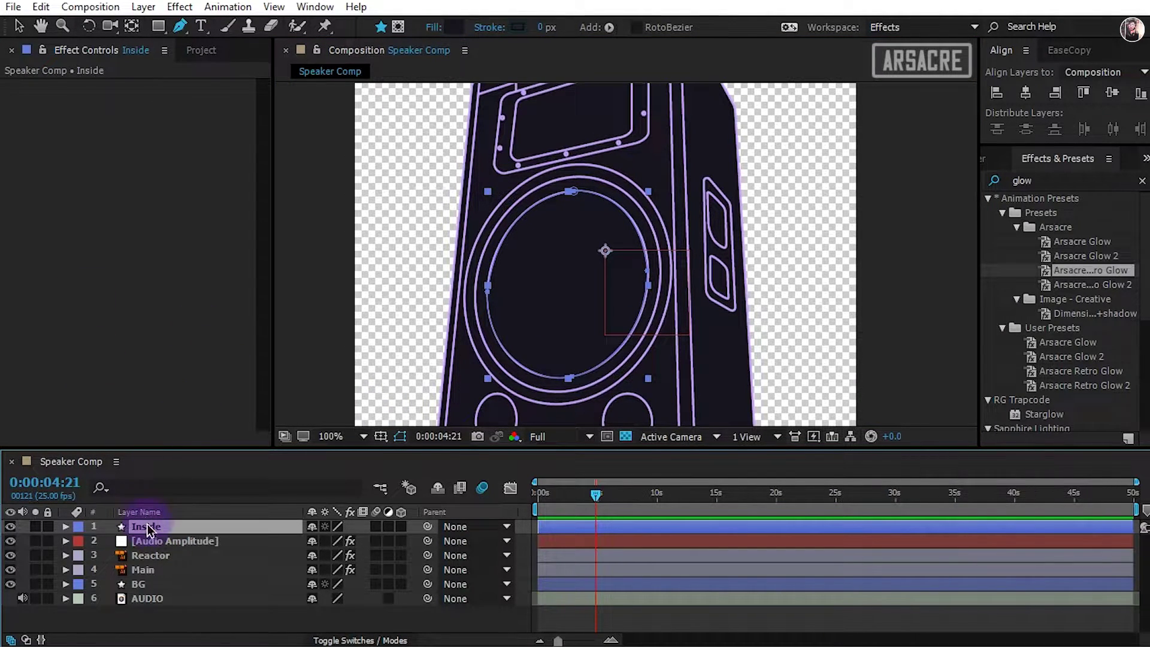
Give the Inside shape a Linear Gradient fill and position its start and end points across the woofer.
key(v)
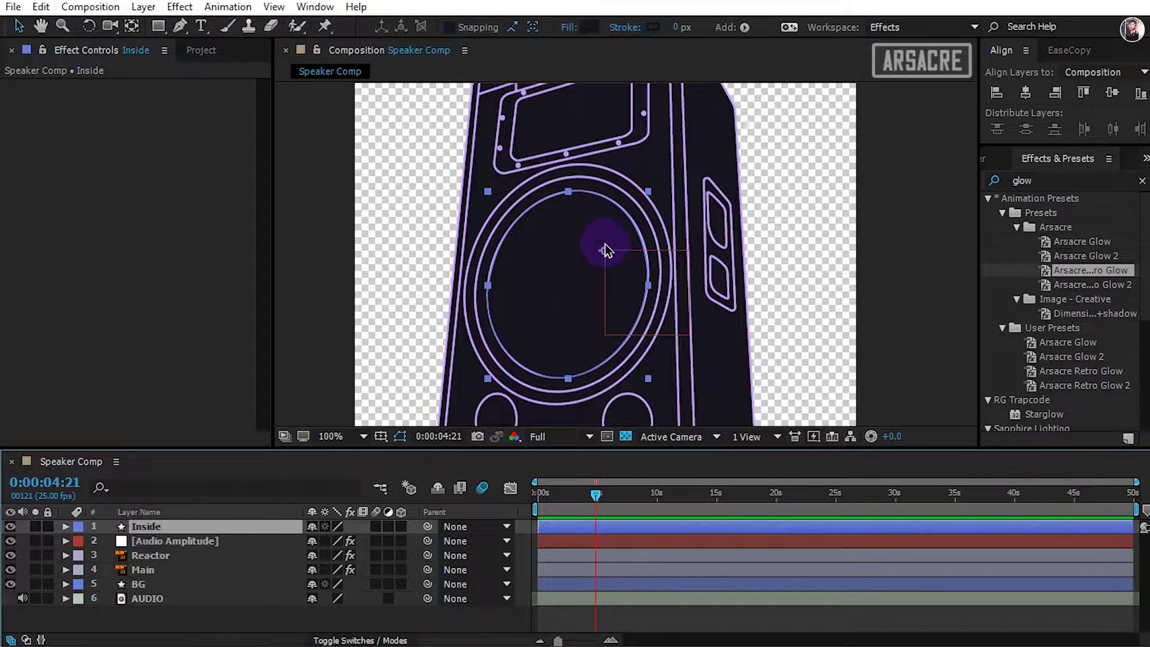
click(568, 28)
click(409, 332)
click(427, 430)
drag(605, 251, 510, 252)
drag(690, 251, 623, 292)
drag(511, 252, 528, 266)
Recolour both stops of the Inside gradient to light orange and extend its end point towards the woofer's lower-right edge.
click(587, 28)
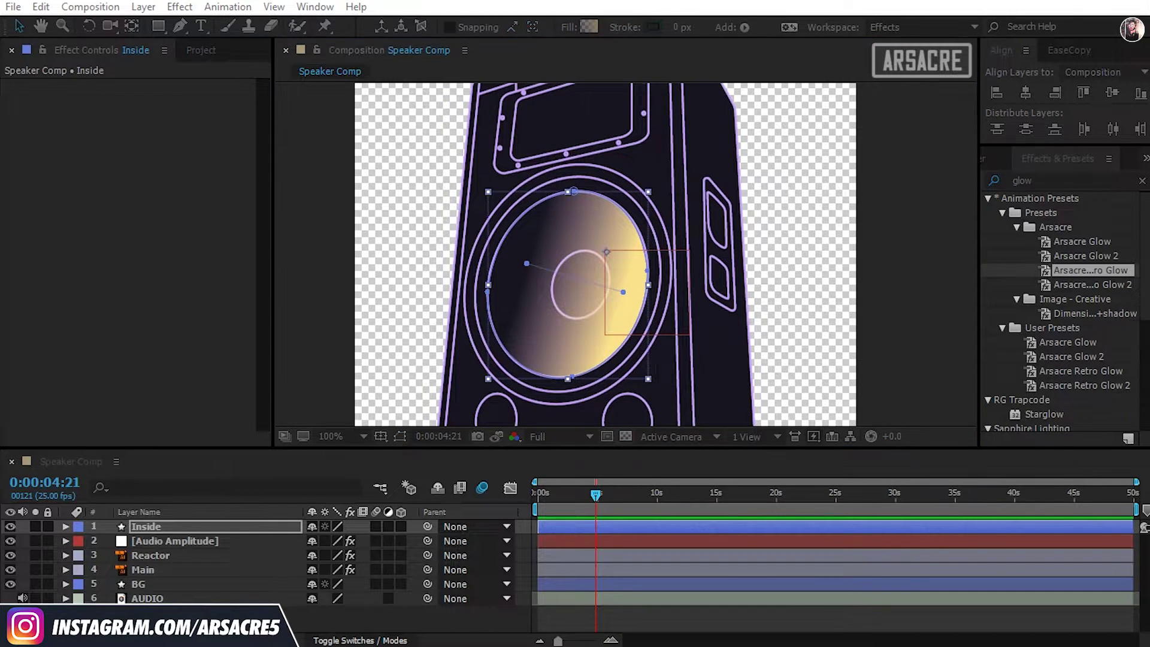
drag(395, 152, 281, 121)
click(316, 211)
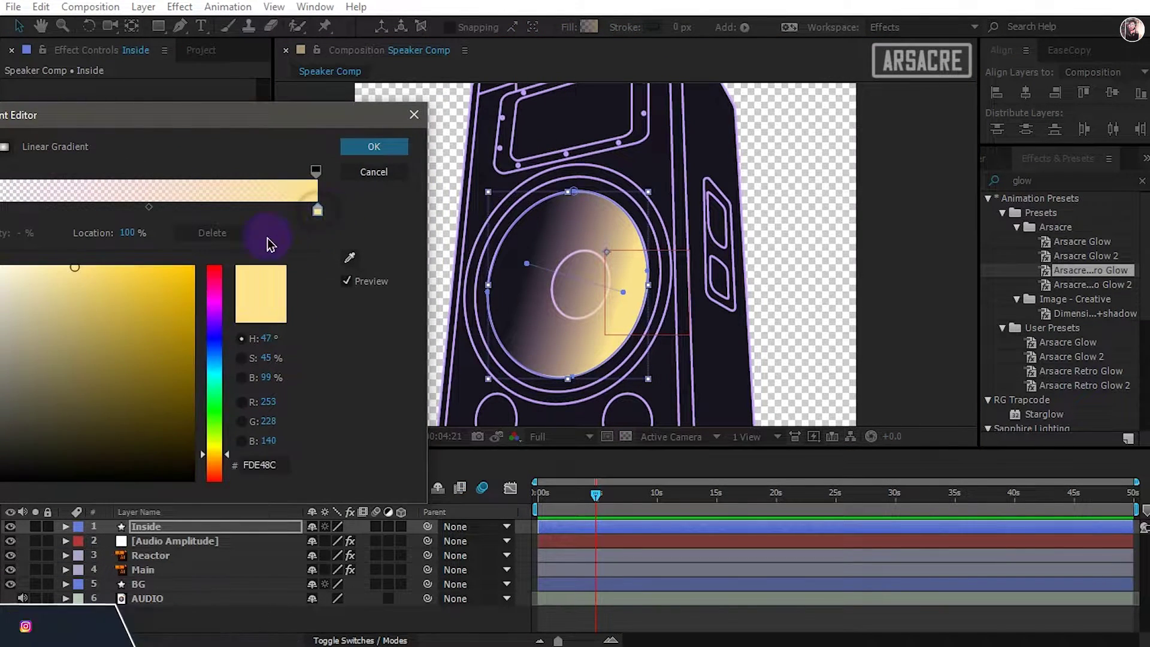
drag(214, 455, 215, 473)
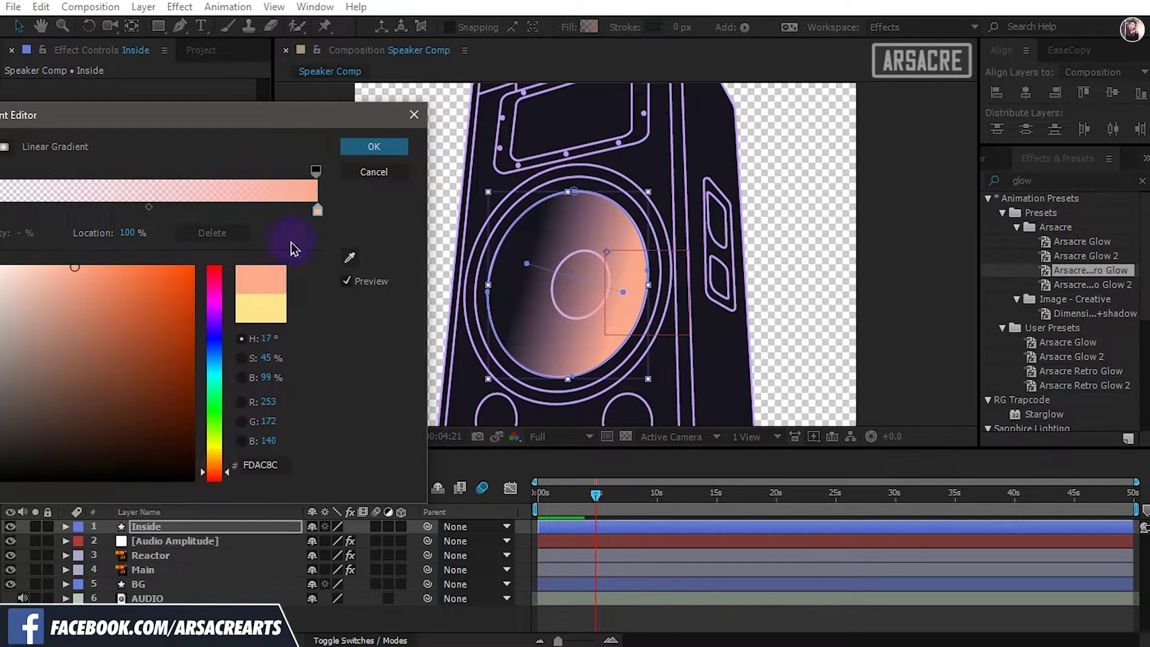
drag(214, 359, 219, 463)
drag(326, 124, 398, 139)
click(52, 226)
click(288, 482)
mouse_move(288, 482)
mouse_down()
mouse_move(289, 469)
mouse_move(289, 479)
mouse_up()
click(446, 161)
drag(623, 291, 651, 313)
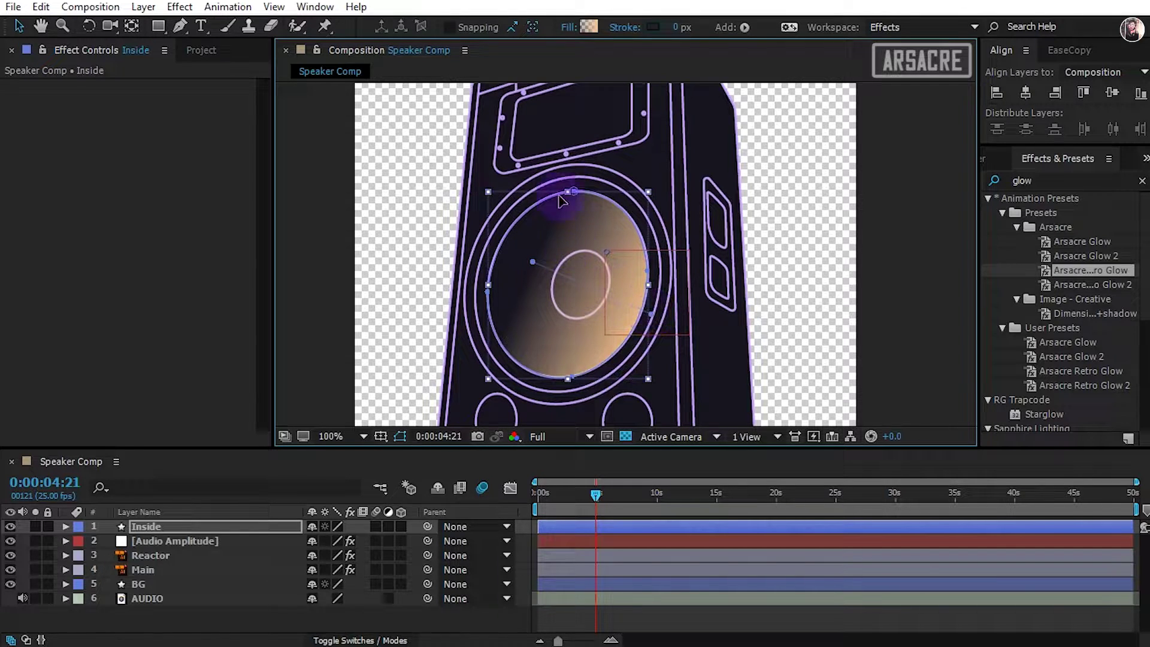
Change the woofer's fill to Radial Gradient and reposition its start and end points.
click(568, 28)
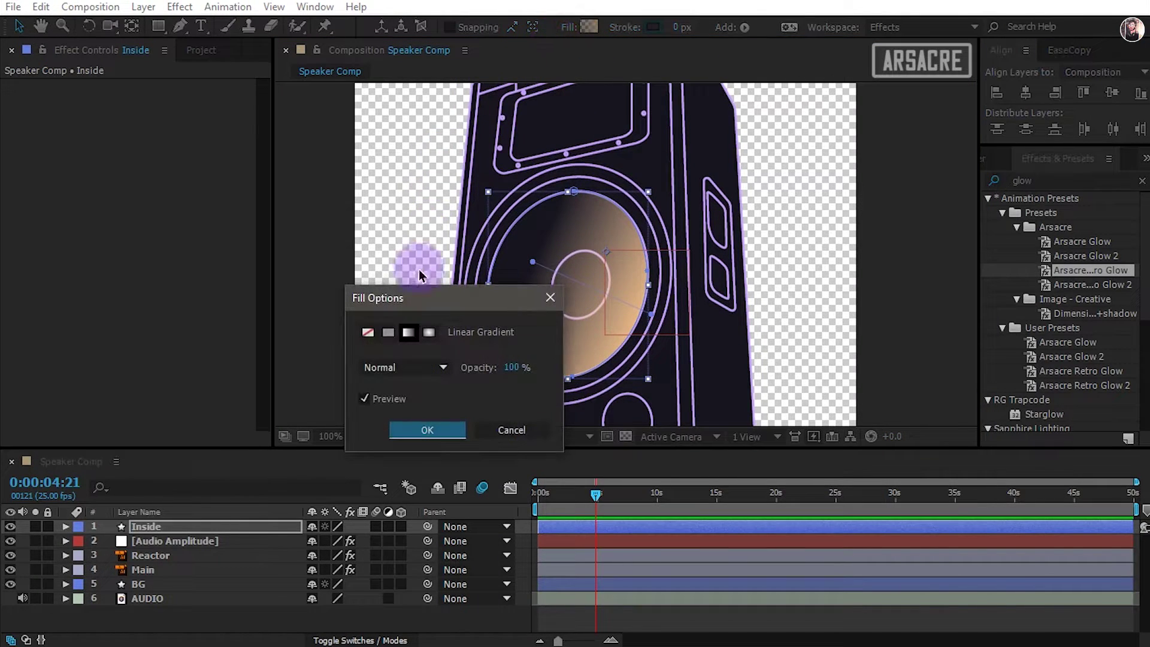
click(430, 333)
click(452, 426)
drag(532, 262, 575, 288)
drag(651, 316, 514, 238)
click(568, 27)
click(426, 429)
click(568, 28)
Rearrange the woofer gradient's colour and opacity stops so it fades from opaque at the start to transparent at the end.
click(586, 27)
drag(52, 226, 252, 227)
drag(390, 226, 51, 227)
drag(252, 227, 390, 228)
drag(390, 188, 124, 188)
drag(52, 187, 390, 188)
drag(125, 188, 5, 188)
click(445, 164)
Place the woofer gradient's start point at 6, 73 and its end point at 104, 170.
drag(515, 236, 678, 378)
drag(575, 288, 604, 308)
drag(678, 377, 694, 395)
drag(604, 309, 610, 312)
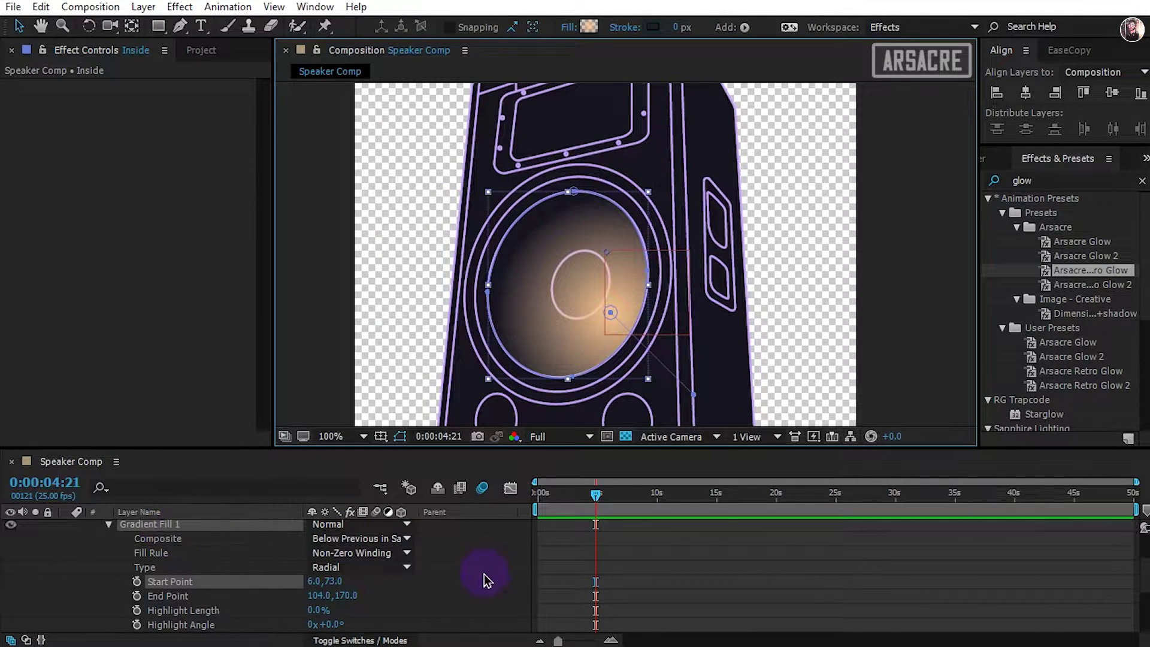
Trace the woofer's small centre oval as a second closed Pen path on the Inside layer.
key(u)
click(235, 527)
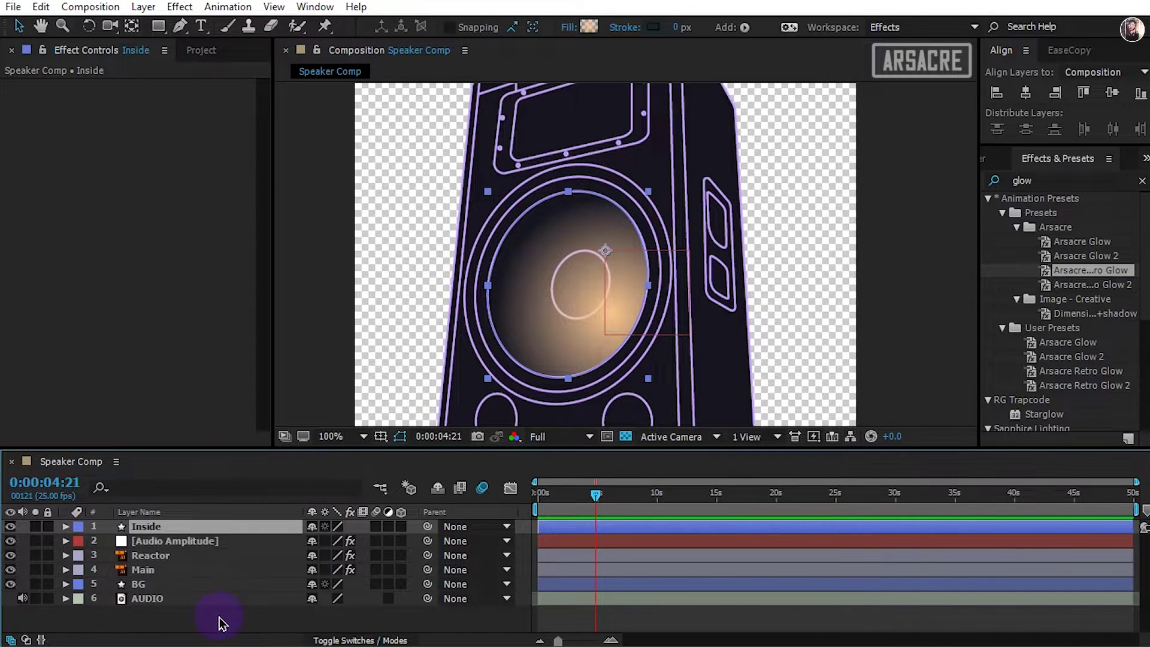
key(g)
scroll(593, 267, up, 1)
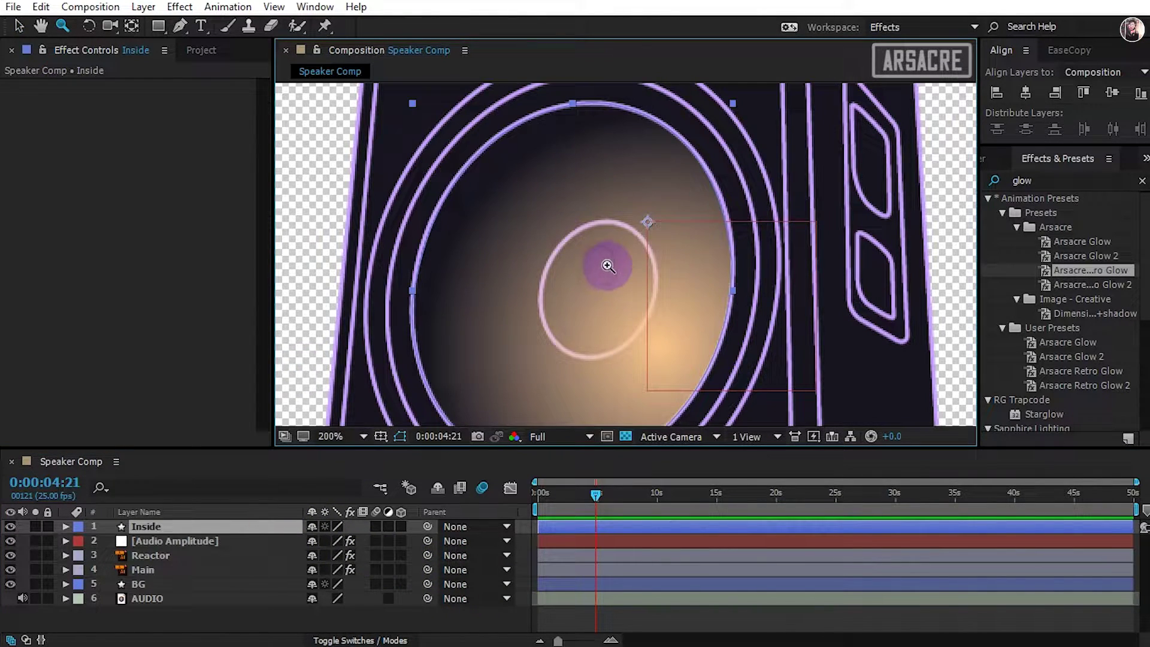
click(611, 229)
click(543, 288)
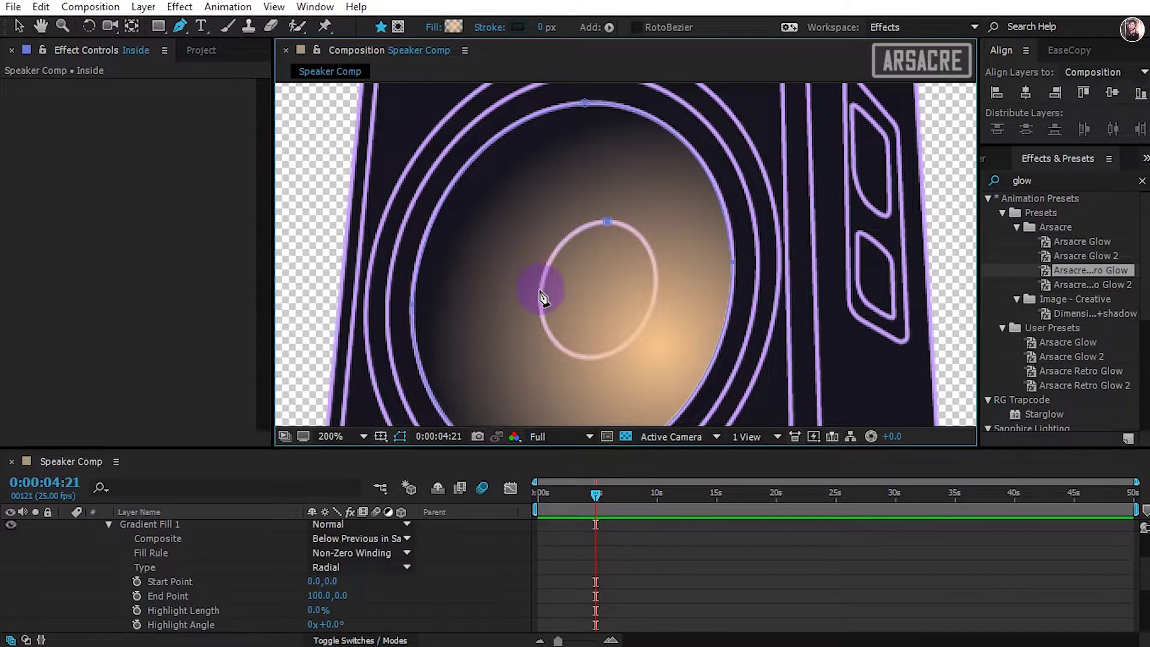
drag(540, 296, 542, 303)
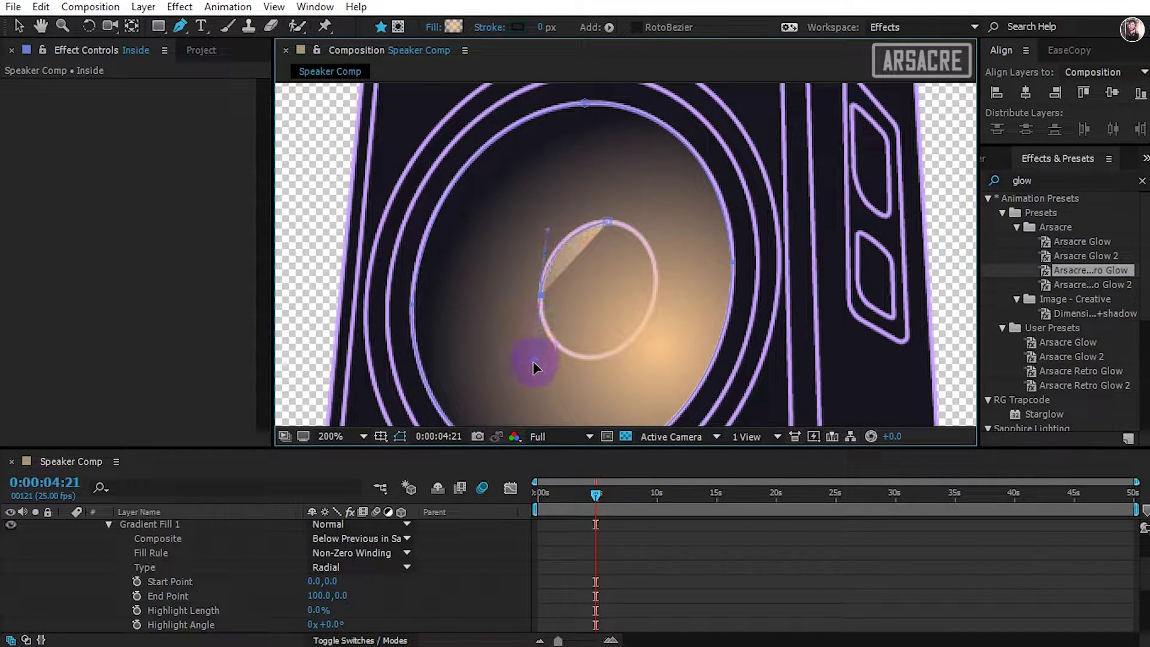
drag(531, 362, 597, 358)
drag(532, 368, 533, 348)
drag(654, 287, 655, 228)
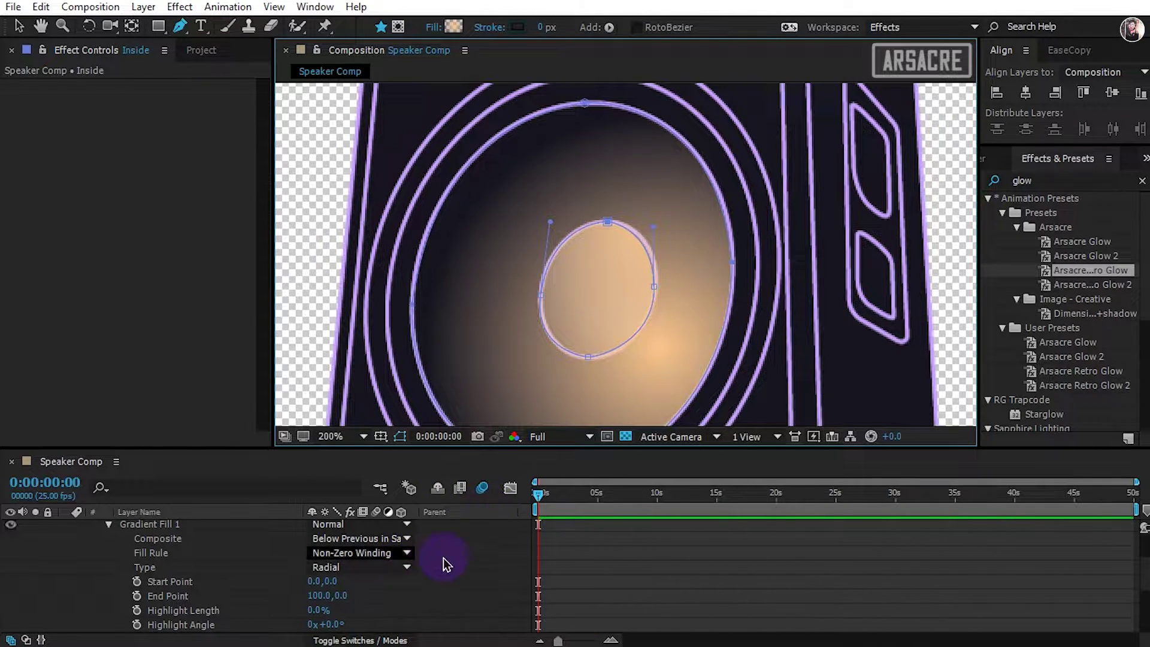
Select the centre oval's shape on the Inside layer and move its gradient start and end points onto the oval.
key(u)
click(221, 527)
key(v)
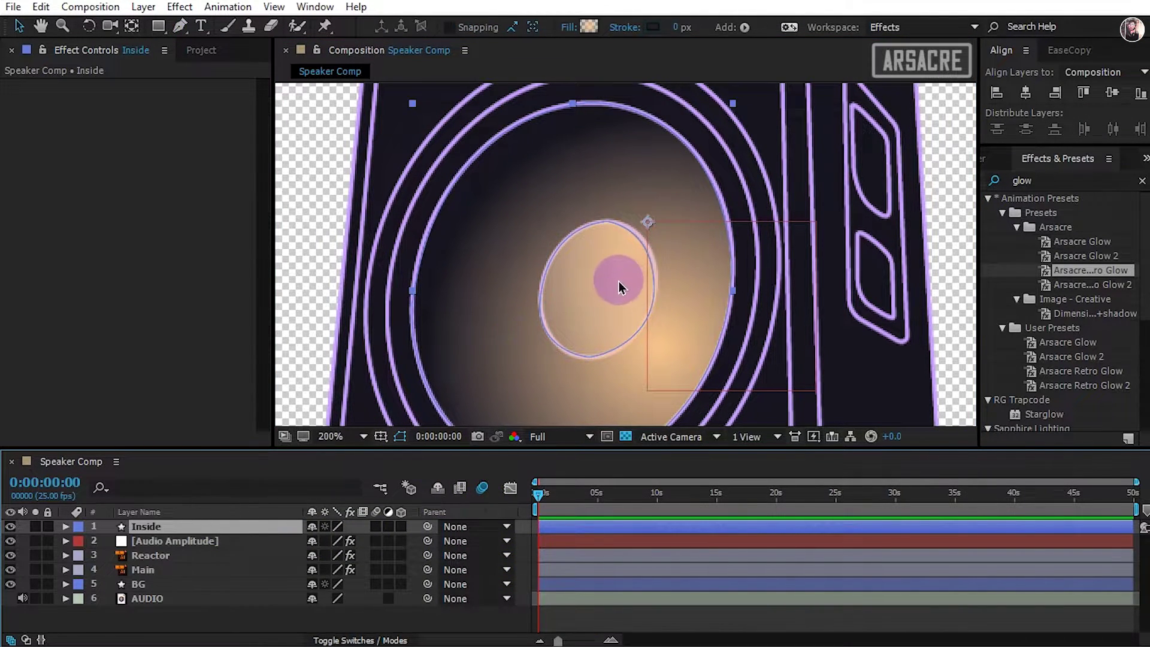
double_click(617, 281)
drag(649, 223, 577, 274)
drag(817, 223, 623, 326)
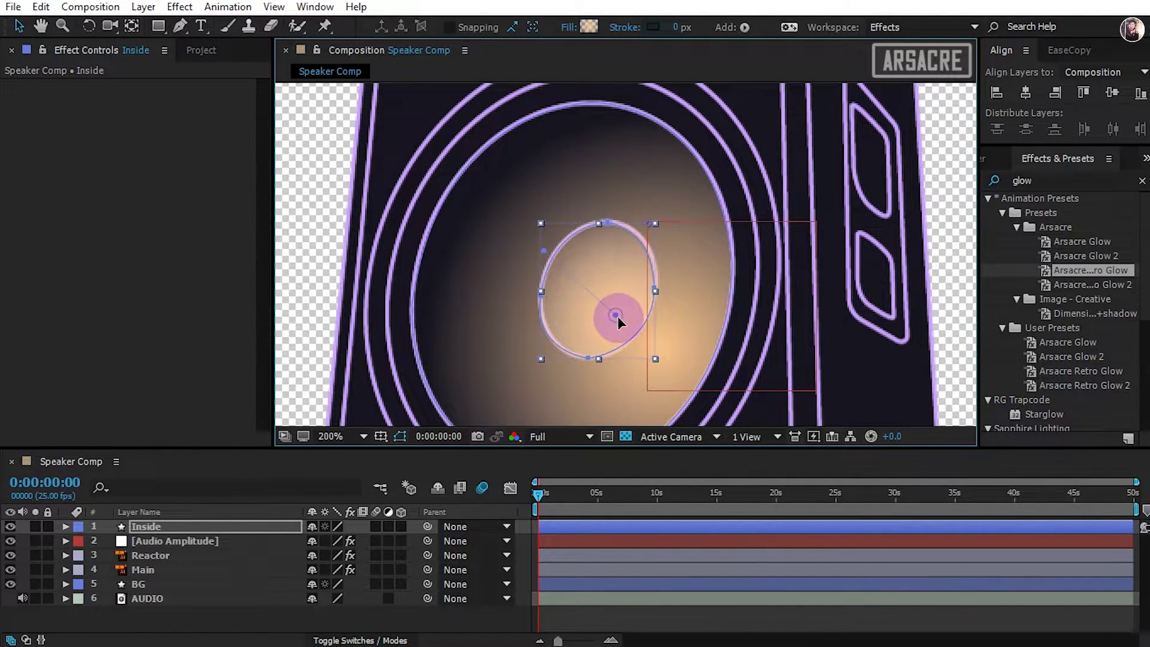
Switch the centre oval to a Linear Gradient and set its starting colour stop to salmon pink.
click(570, 28)
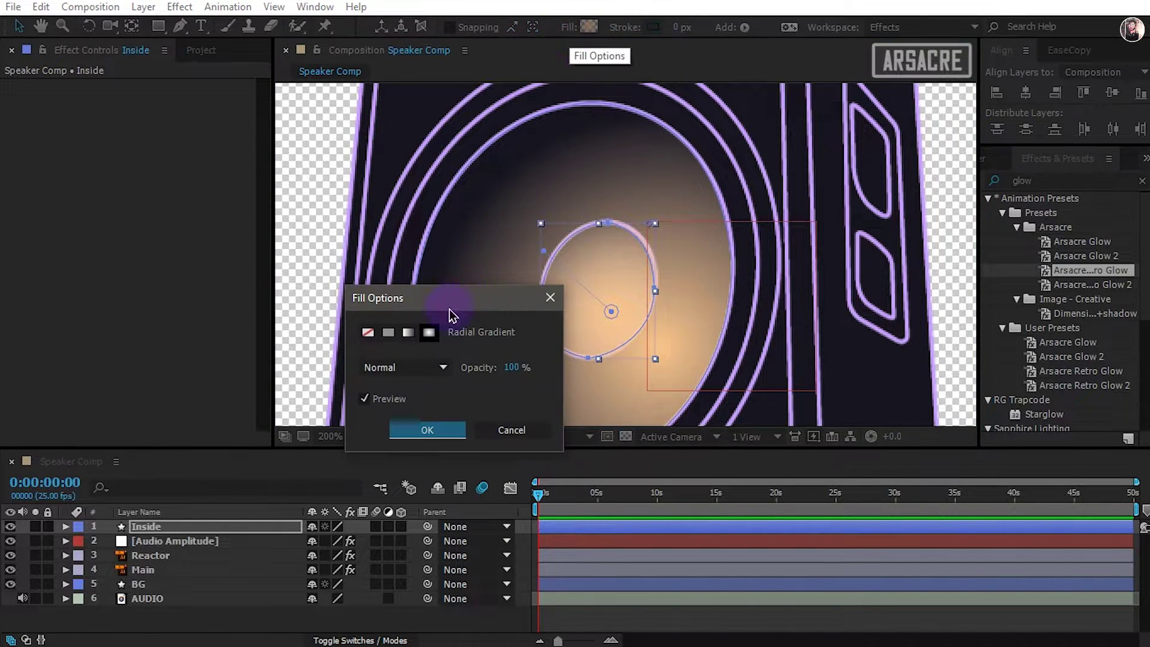
click(427, 430)
click(52, 226)
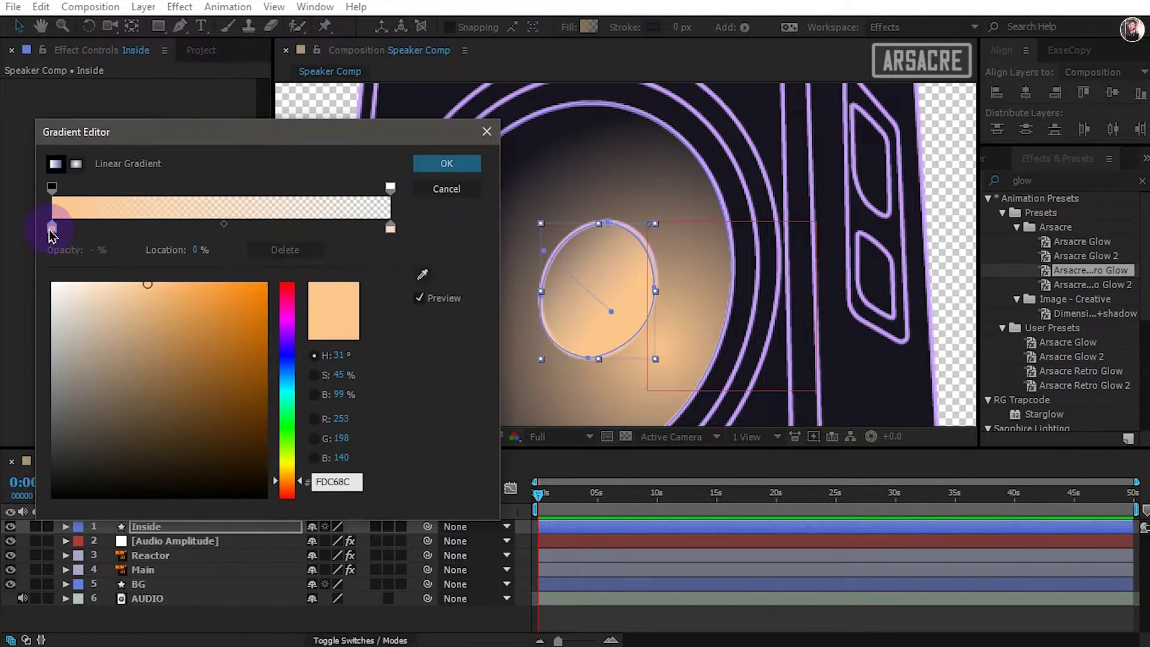
mouse_move(287, 478)
mouse_down()
mouse_move(287, 383)
mouse_move(281, 488)
mouse_move(278, 475)
mouse_up()
click(446, 164)
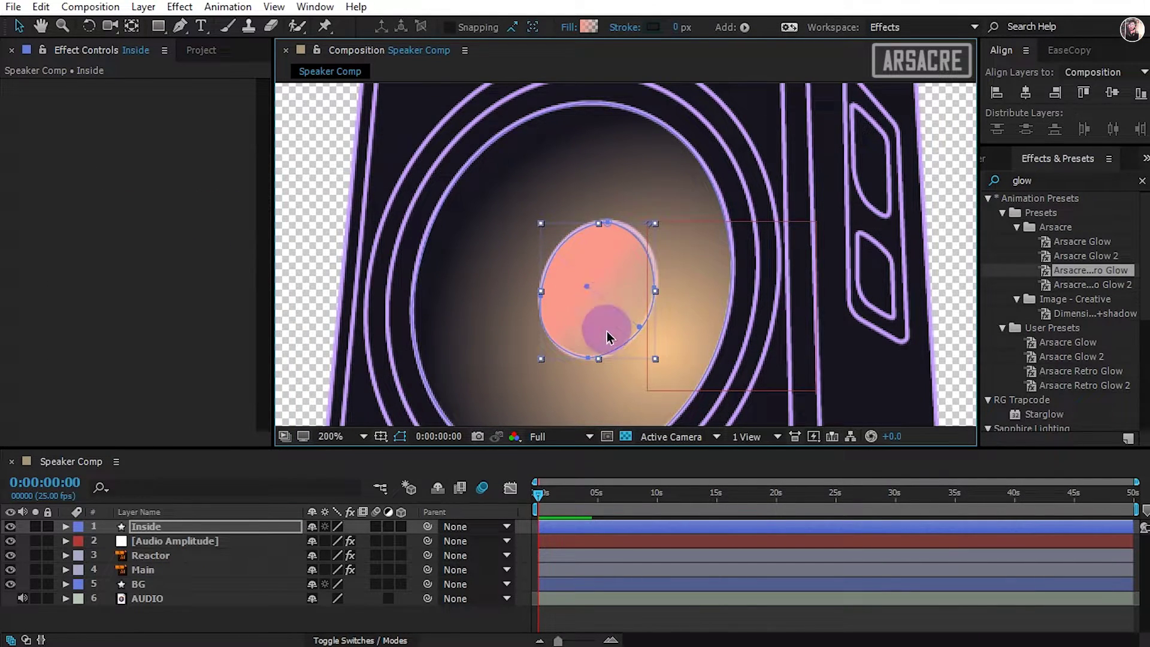
Trace the small lower-left oval of the speaker as a closed, filled Pen shape on a new layer.
key(shift+slash)
click(427, 623)
key(z)
click(621, 272)
click(624, 270)
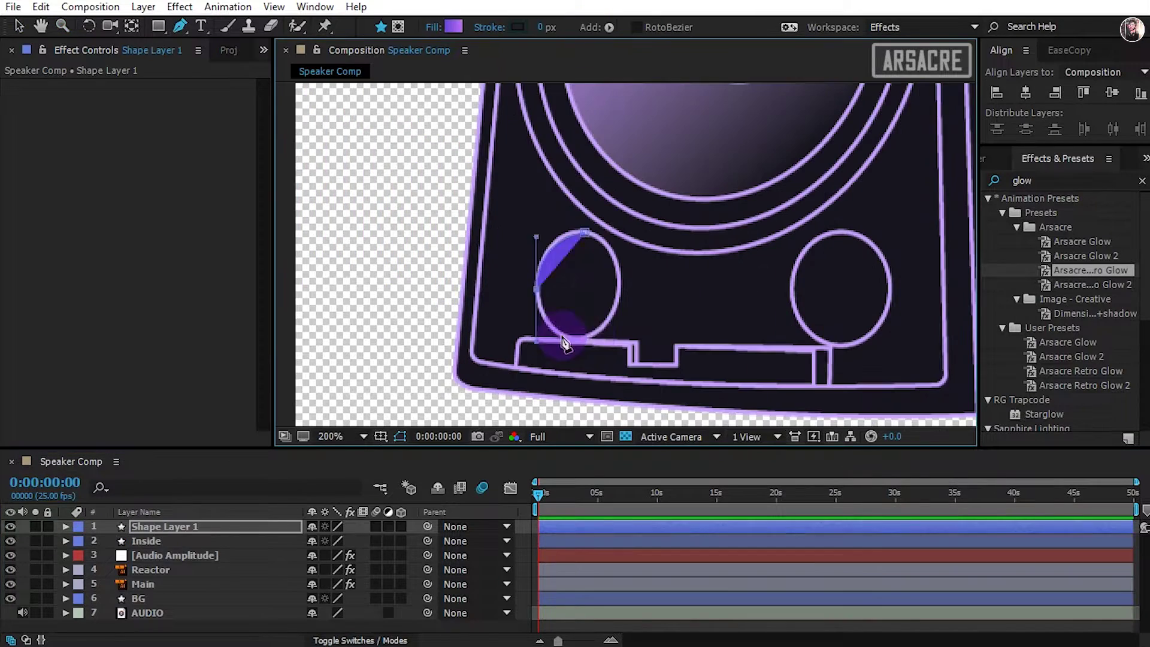
drag(576, 338, 599, 337)
drag(619, 287, 618, 248)
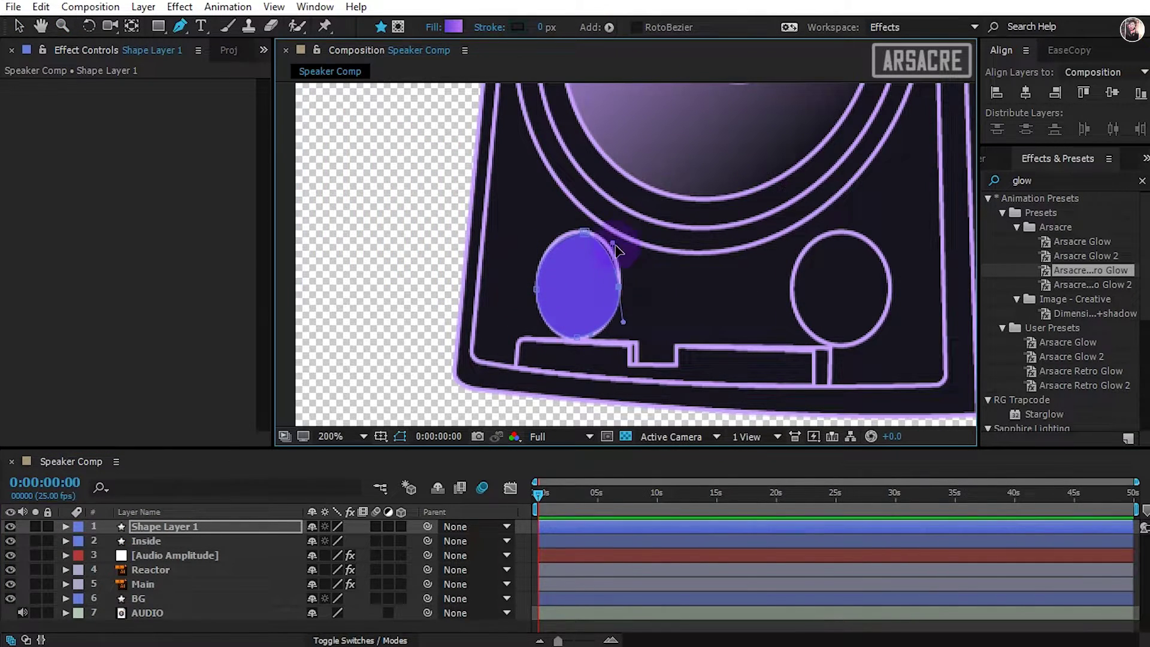
click(584, 232)
Trace the small lower-right oval of the speaker as a closed path on the same shape layer.
drag(779, 282, 650, 286)
click(718, 238)
mouse_move(664, 297)
mouse_down()
mouse_move(664, 354)
mouse_move(748, 349)
mouse_up()
drag(763, 297, 760, 247)
key(shift+slash)
Trace the rounded inner panel near the speaker's top as a closed shape and fill it with a dark-to-purple gradient.
key(z)
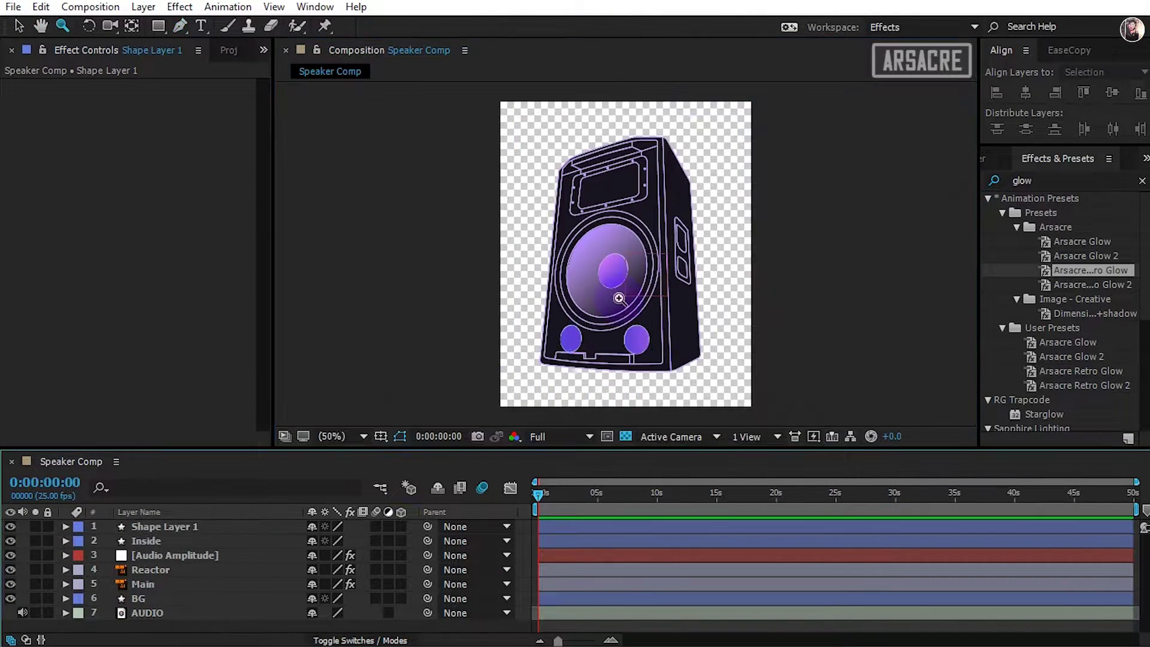
click(644, 187)
click(521, 189)
key(g)
click(430, 210)
click(420, 308)
click(446, 321)
click(645, 273)
click(663, 257)
click(662, 149)
click(645, 137)
click(446, 195)
click(430, 210)
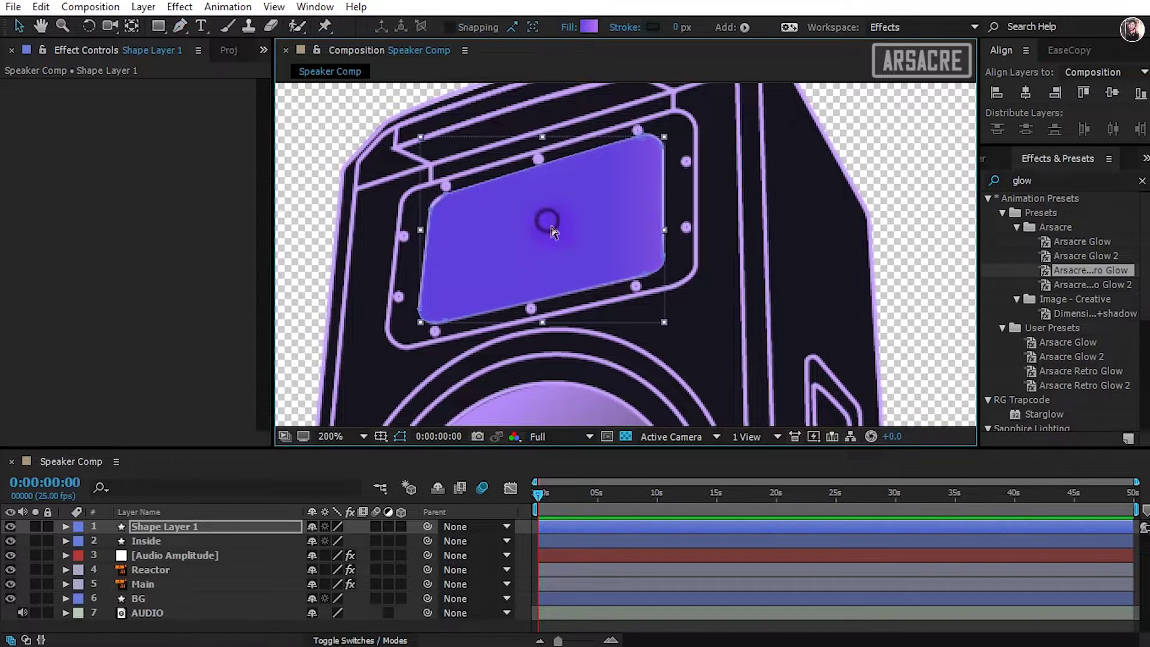
key(comma)
click(568, 27)
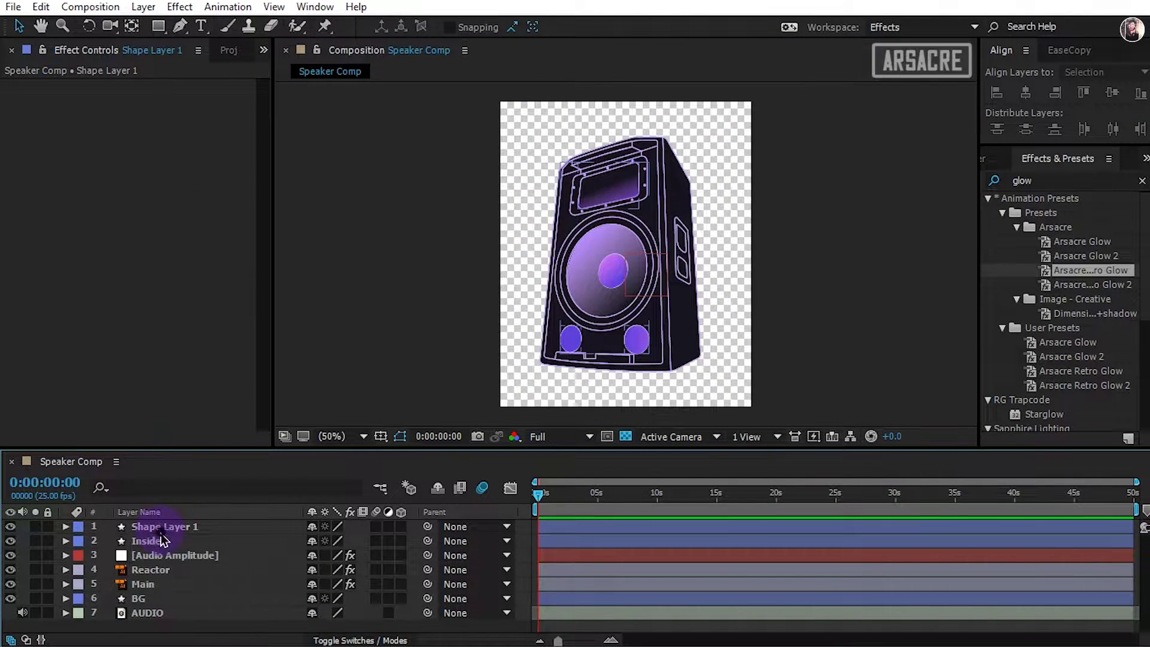
Rename the new shape layer COLOR and move it between the Main and BG layers.
click(160, 530)
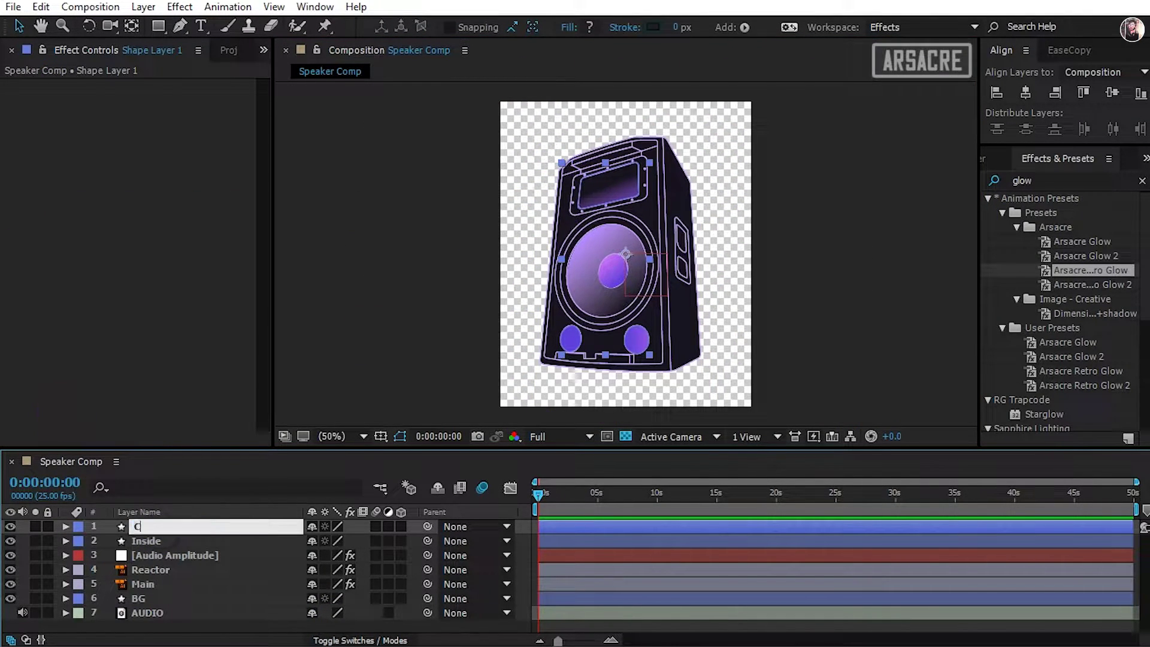
text(COLOR)
click(66, 417)
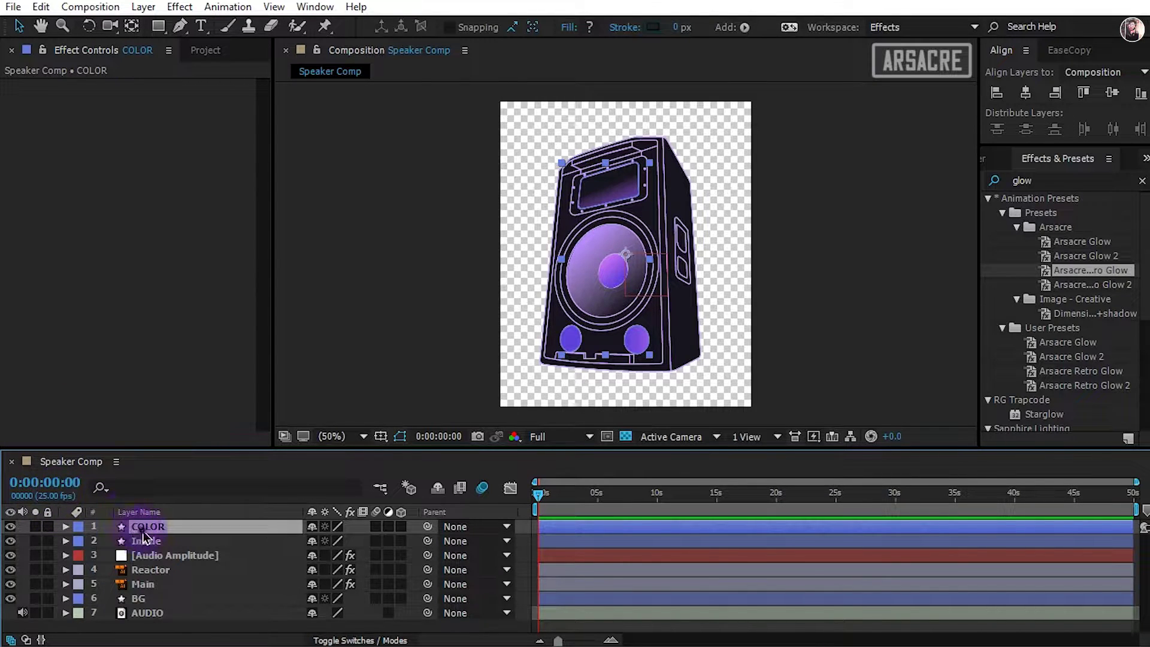
drag(143, 535, 273, 570)
click(157, 623)
Turn off the transparency grid so the speaker composition displays against black.
key(z)
click(643, 267)
click(624, 438)
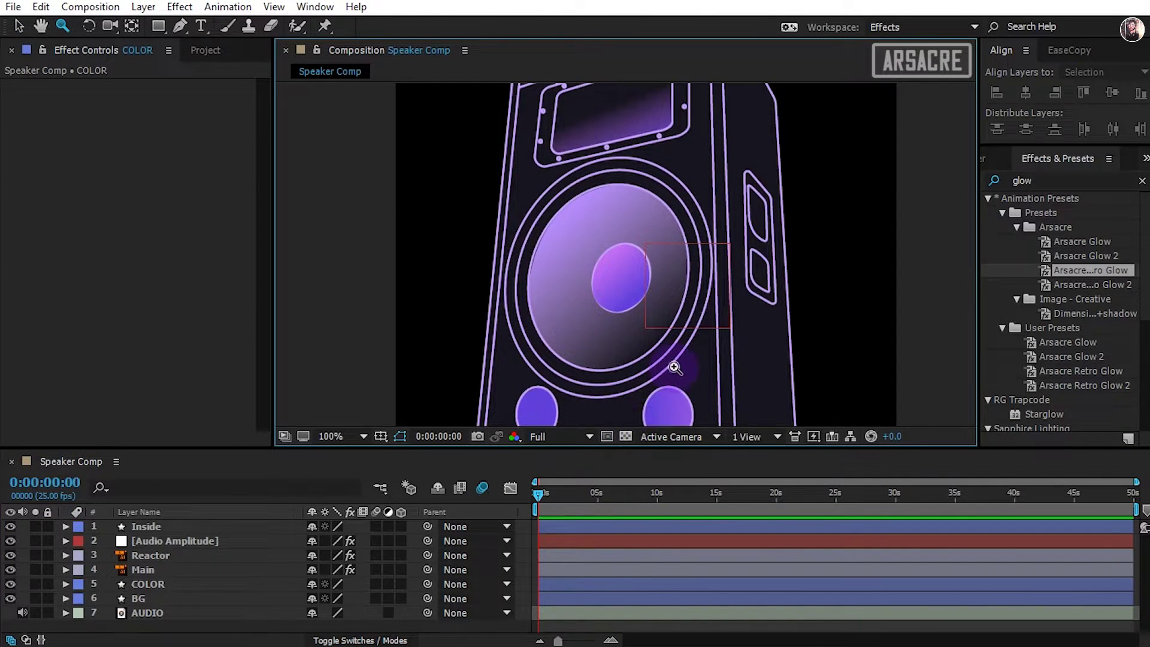
alt+click(619, 231)
click(344, 622)
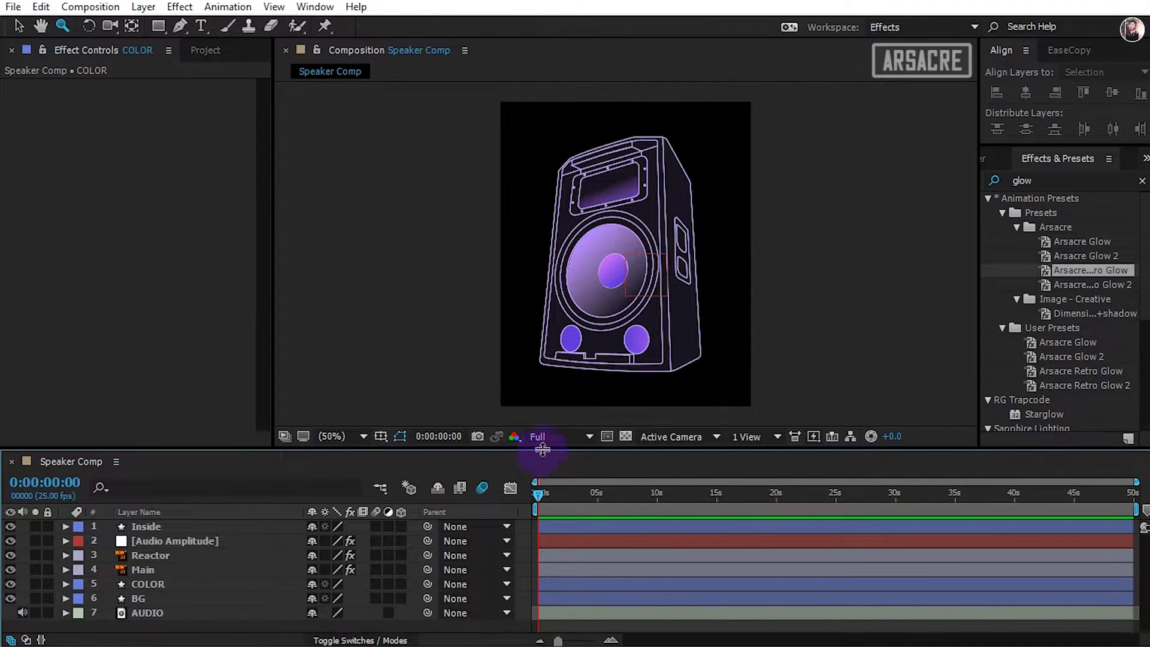
Find the Stylize Glow effect and apply it to the Reactor layer.
drag(542, 449, 542, 426)
scroll(1072, 252, down, 8)
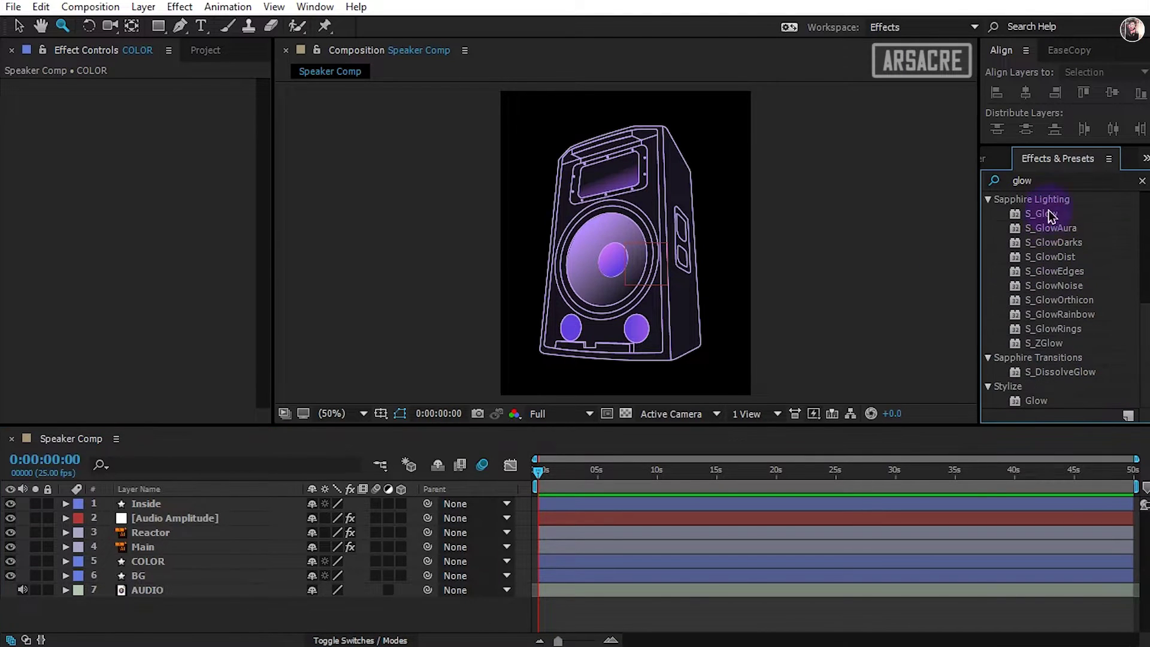
click(1044, 179)
text(glow)
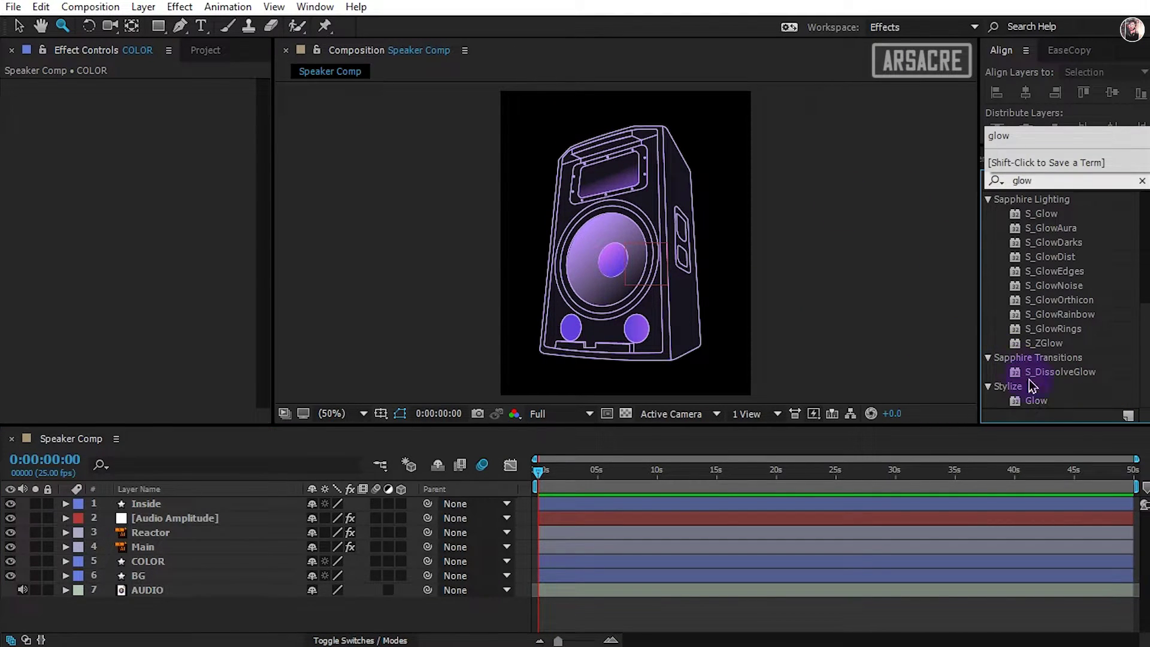
click(1138, 339)
drag(1019, 408, 183, 533)
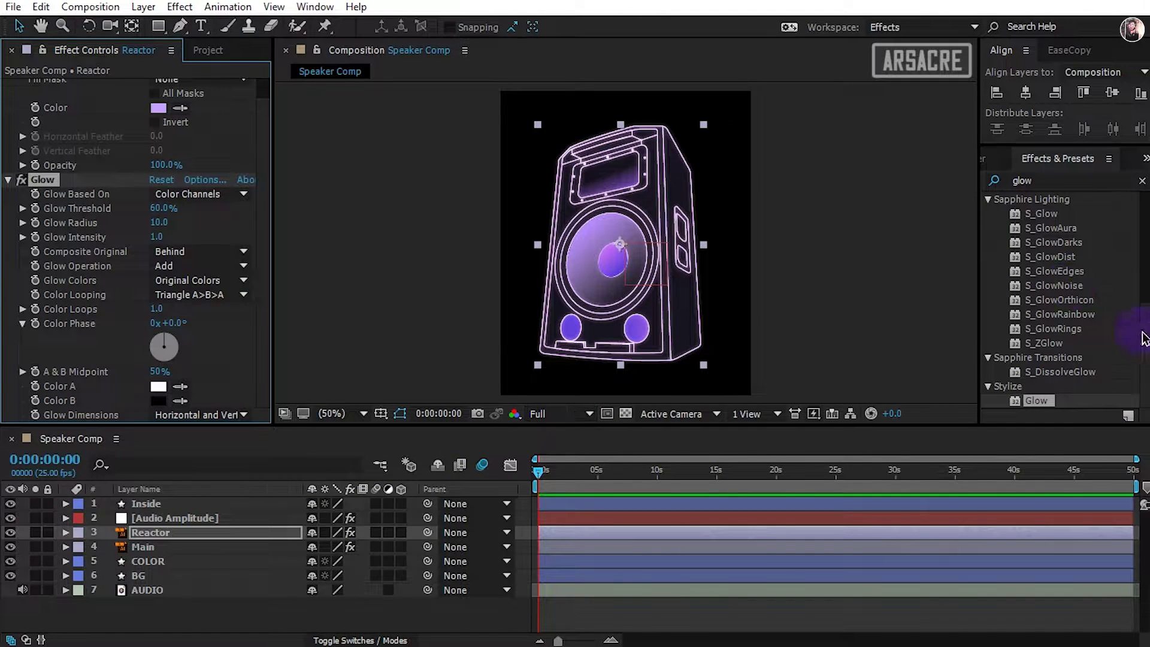
Clear the glow search from the effects list and collapse the Reactor layer's Fill settings.
drag(1144, 338, 1144, 182)
click(989, 199)
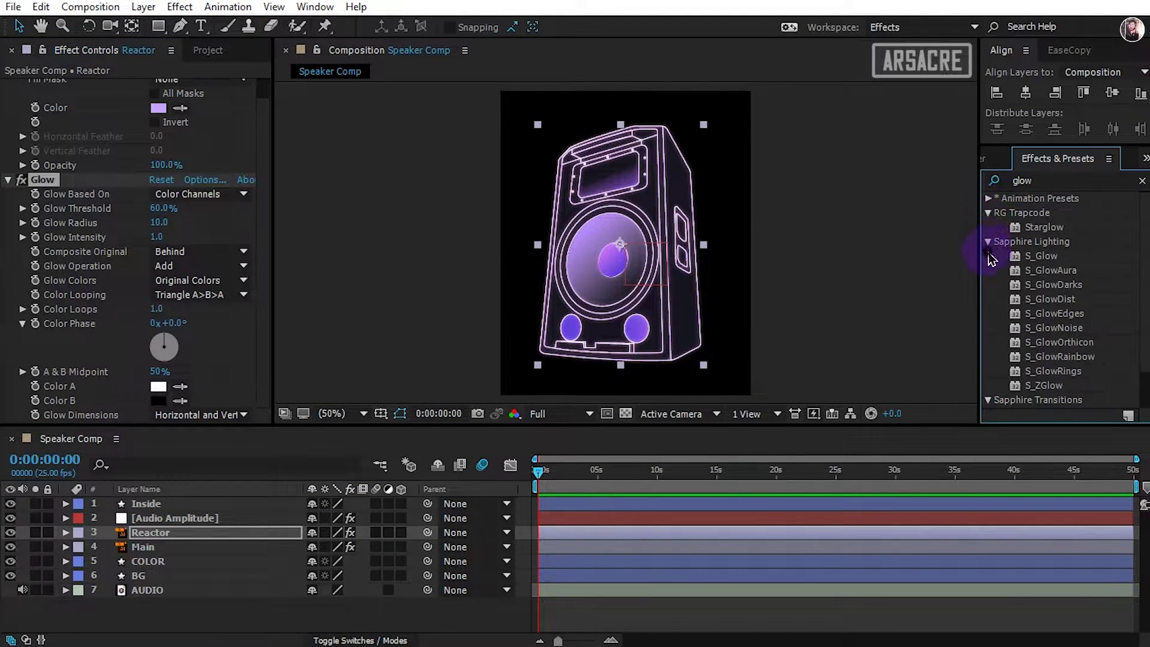
click(1142, 180)
drag(260, 139, 260, 113)
click(8, 85)
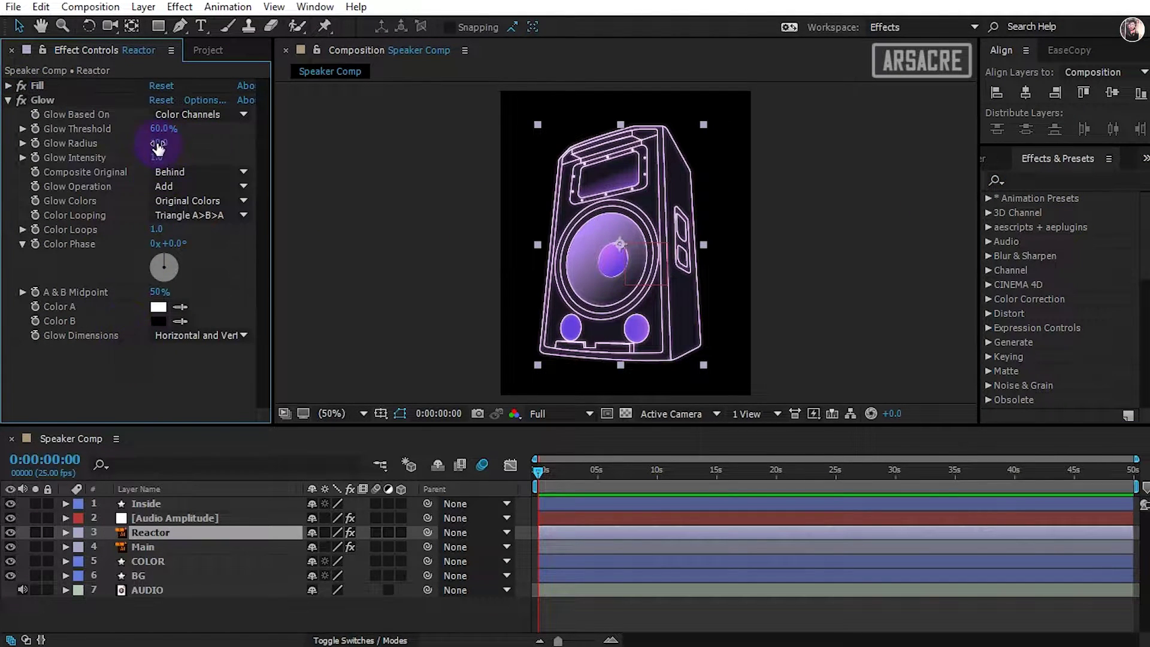
Increase the Glow Radius on the Reactor layer and duplicate the Glow effect.
drag(159, 143, 203, 154)
click(41, 7)
click(96, 223)
Try other Glow Based On options on the duplicate with the original glow disabled, and reset the duplicate.
click(220, 128)
click(206, 148)
click(200, 129)
click(182, 167)
click(21, 100)
click(192, 129)
click(191, 165)
click(161, 115)
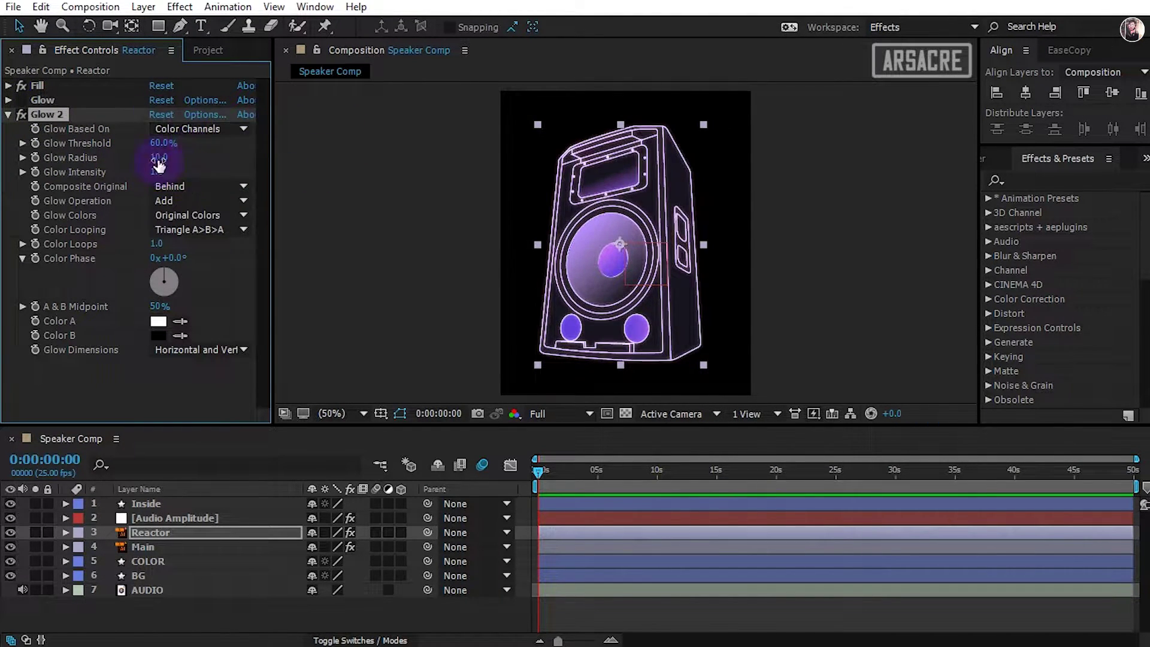
Re-enable the original Glow, place Glow 2 above it and adjust Glow 2's radius and intensity.
mouse_move(155, 158)
mouse_down()
mouse_move(199, 144)
mouse_move(163, 147)
mouse_up()
click(21, 100)
drag(47, 114, 51, 95)
drag(158, 157, 174, 156)
drag(298, 130, 154, 144)
Increase the Glow Radius of the original Glow and collapse both glow effects.
click(8, 349)
scroll(255, 263, down, 4)
mouse_move(157, 223)
mouse_down()
mouse_move(208, 223)
mouse_move(136, 225)
mouse_move(179, 225)
mouse_up()
drag(262, 224, 261, 113)
click(8, 100)
click(8, 114)
Duplicate the Glow effect as a third glow, choose its Glow Based On option and raise its threshold and radius.
key(ctrl+d)
click(187, 143)
click(186, 167)
drag(161, 159, 217, 157)
drag(159, 172, 201, 175)
Try the Composite Original options on the third glow and choose one.
click(179, 201)
click(189, 219)
click(196, 202)
click(198, 257)
click(198, 203)
click(197, 238)
click(196, 256)
Pick new Color A and Color B values for the third glow and collapse its settings.
click(158, 336)
click(251, 377)
click(164, 337)
key(Return)
click(158, 350)
click(249, 401)
click(144, 337)
drag(249, 401, 250, 370)
click(106, 328)
key(Return)
click(8, 129)
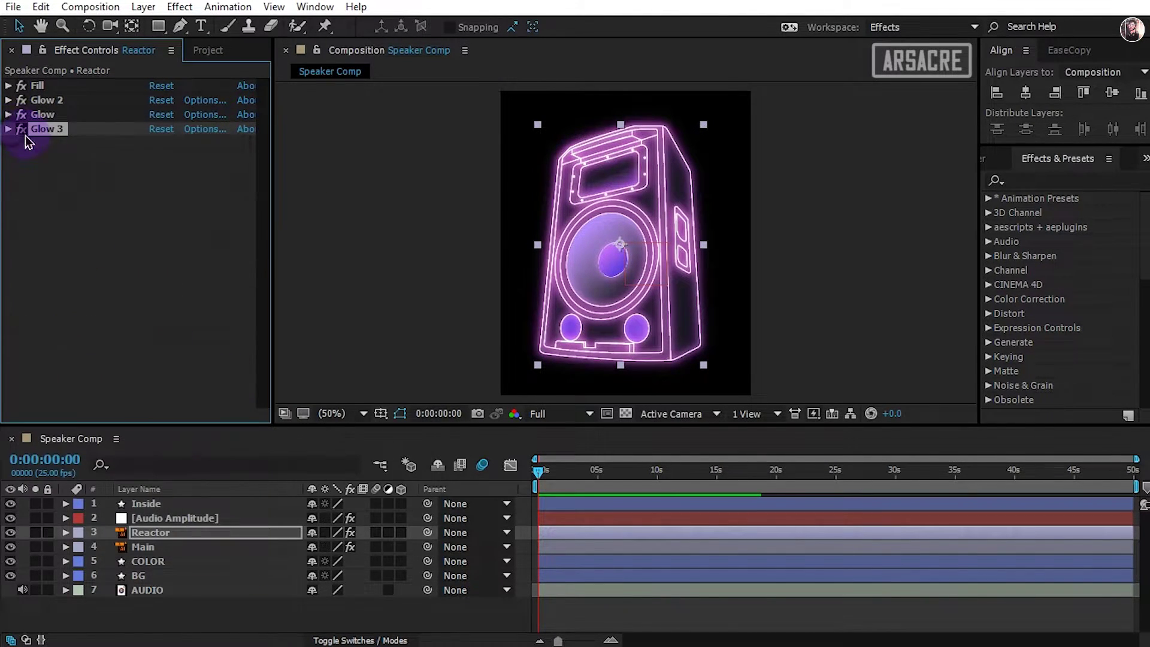
Move the Inside layer directly below Main, hide the Inside, COLOR and BG layers, and save the project.
click(157, 504)
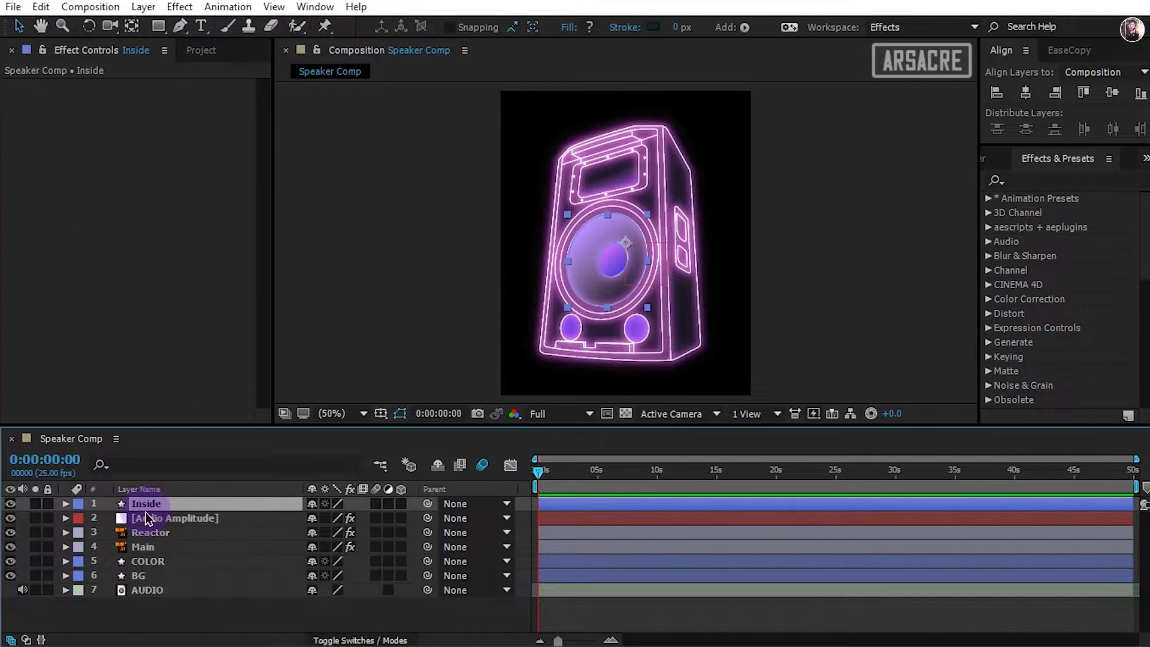
drag(150, 508, 205, 551)
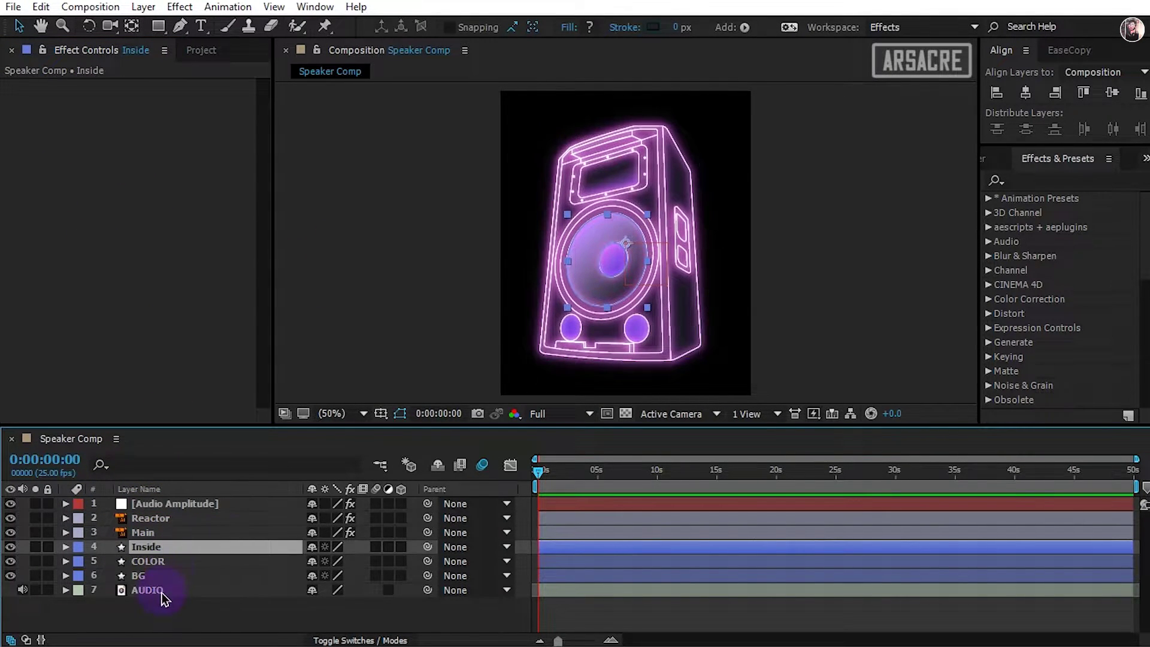
click(154, 618)
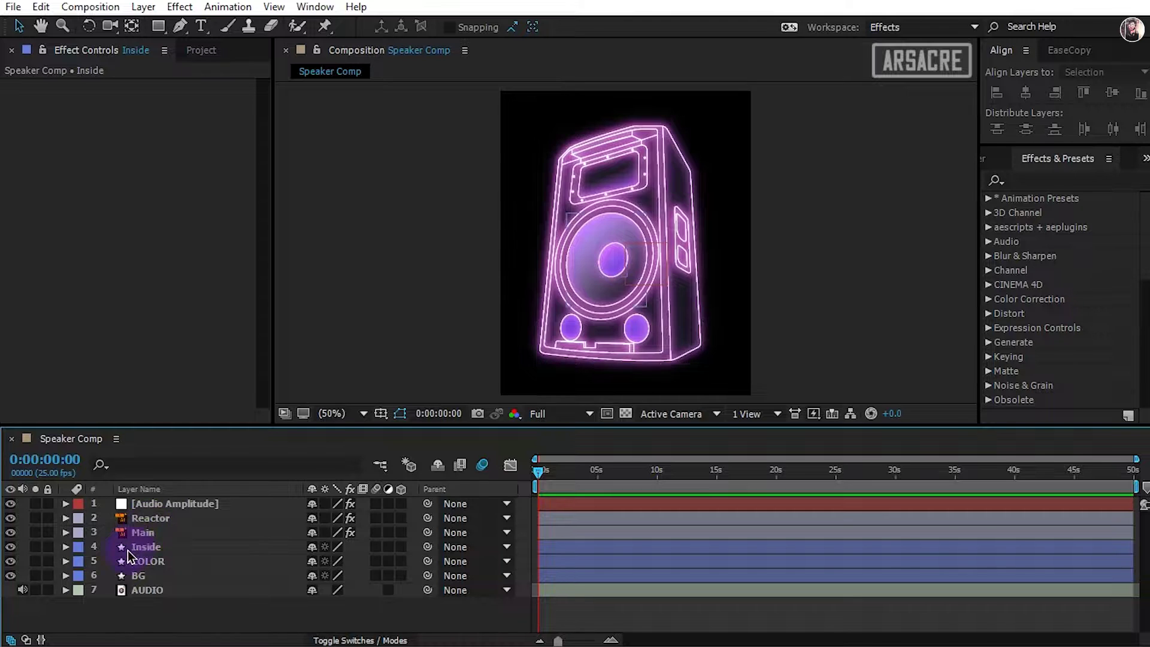
drag(13, 572, 12, 577)
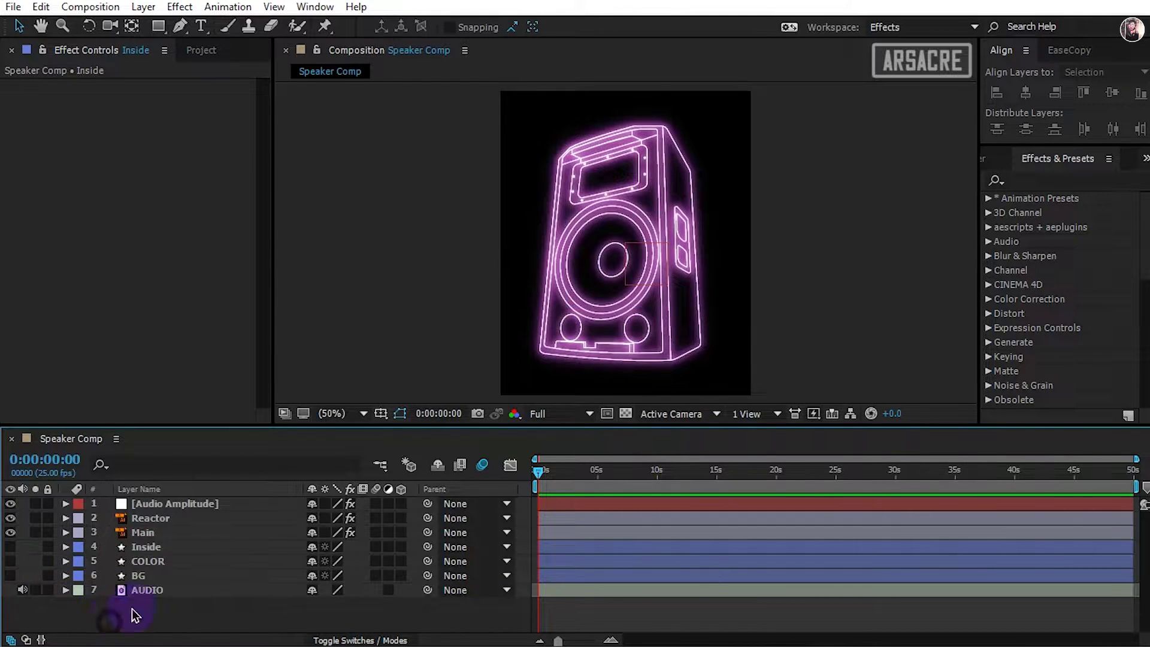
key(ctrl+s)
Link the Reactor layer's Opacity by expression to the Both Channels Slider of the Audio Amplitude layer.
click(174, 505)
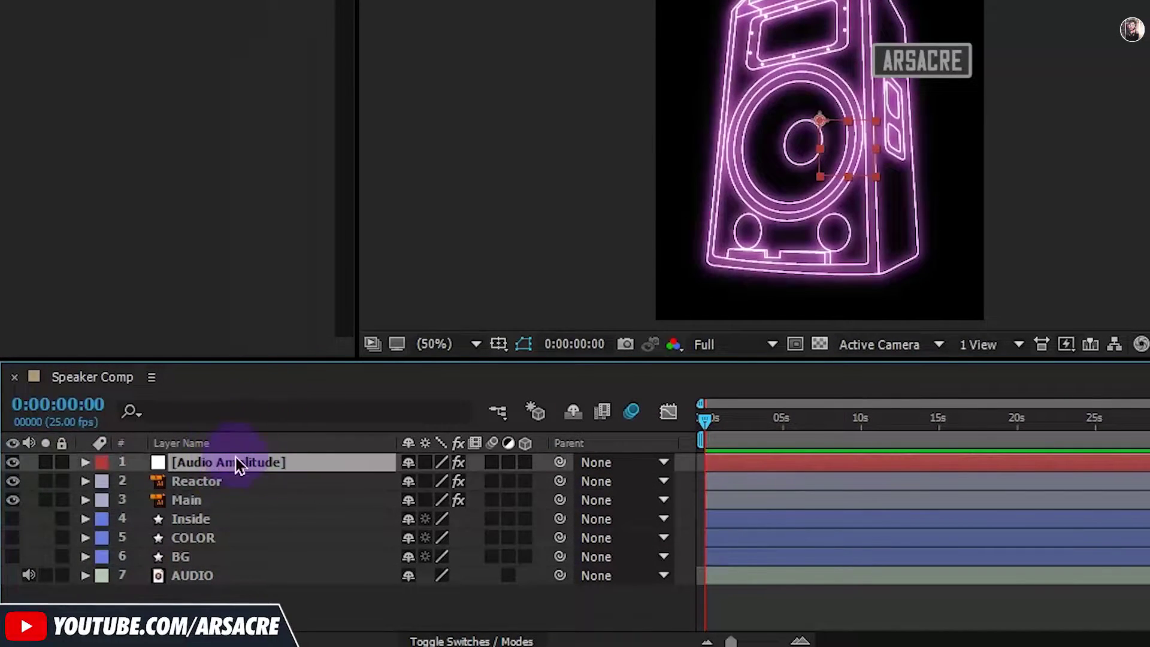
key(u)
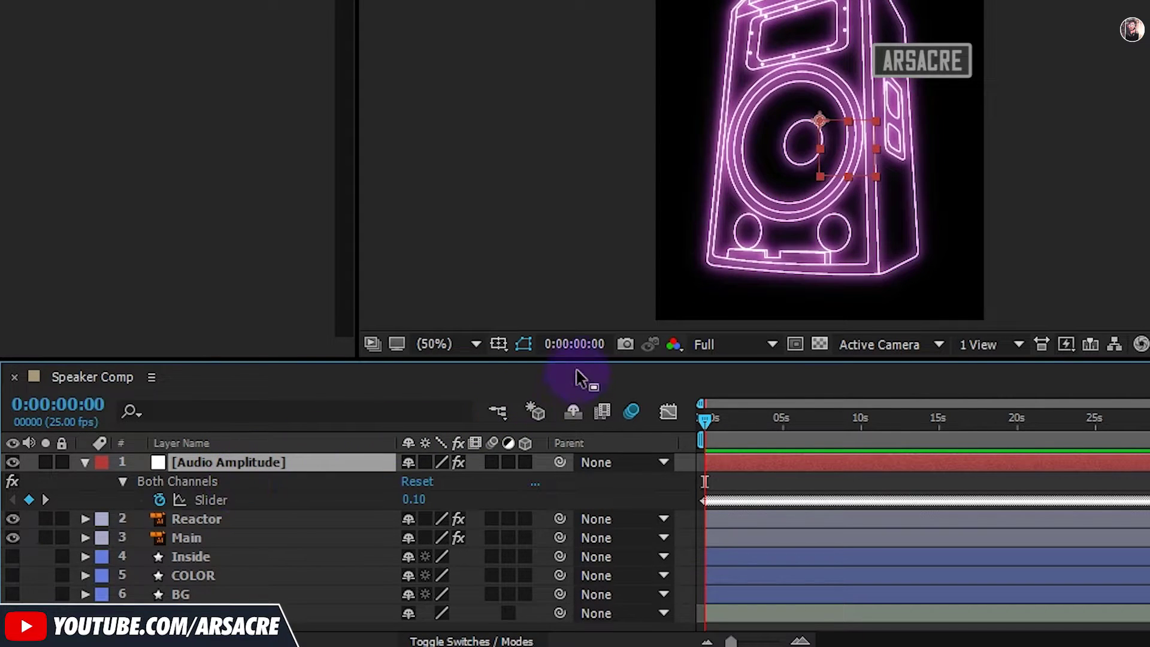
drag(577, 354, 584, 310)
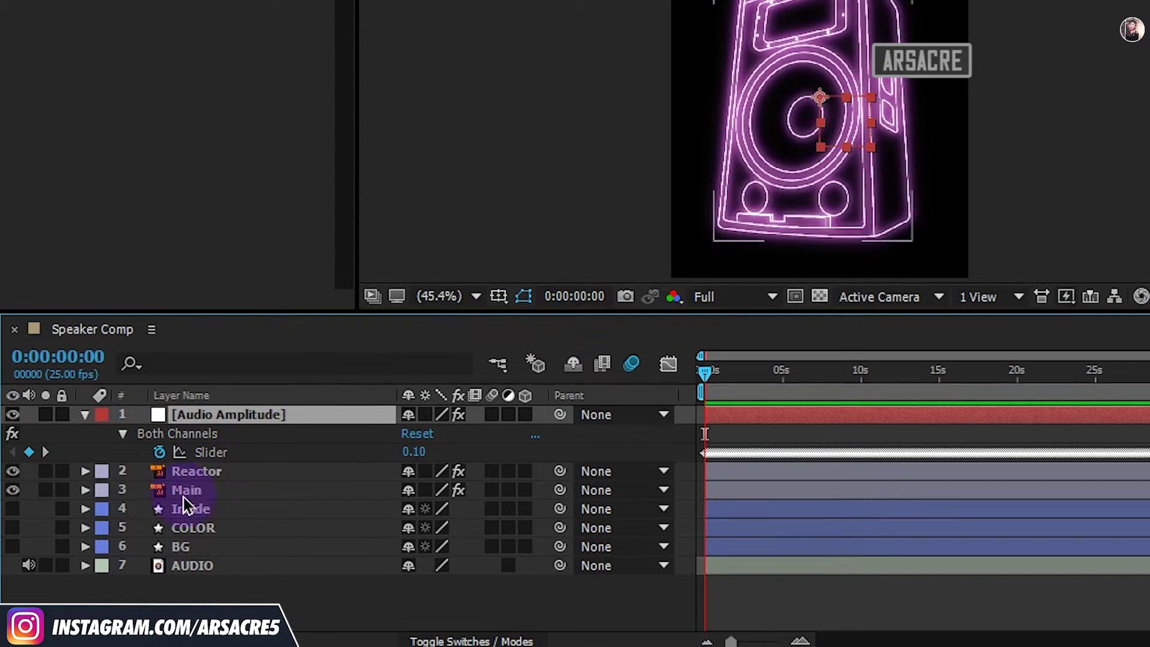
click(202, 473)
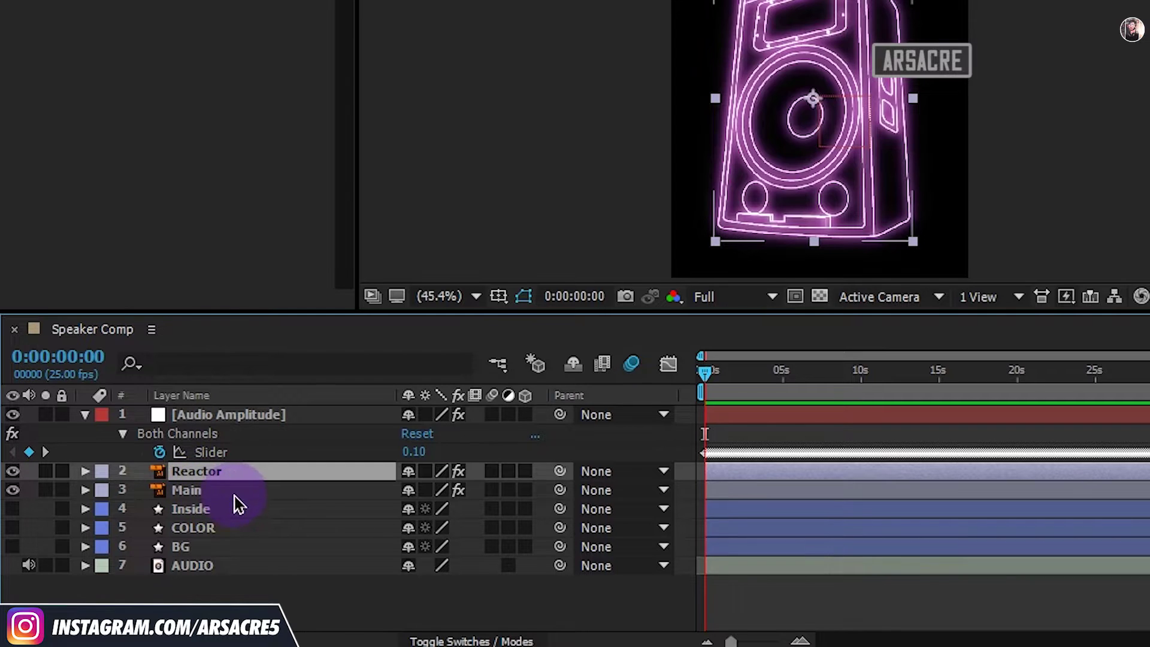
key(t)
drag(407, 490, 203, 493)
drag(282, 498, 416, 502)
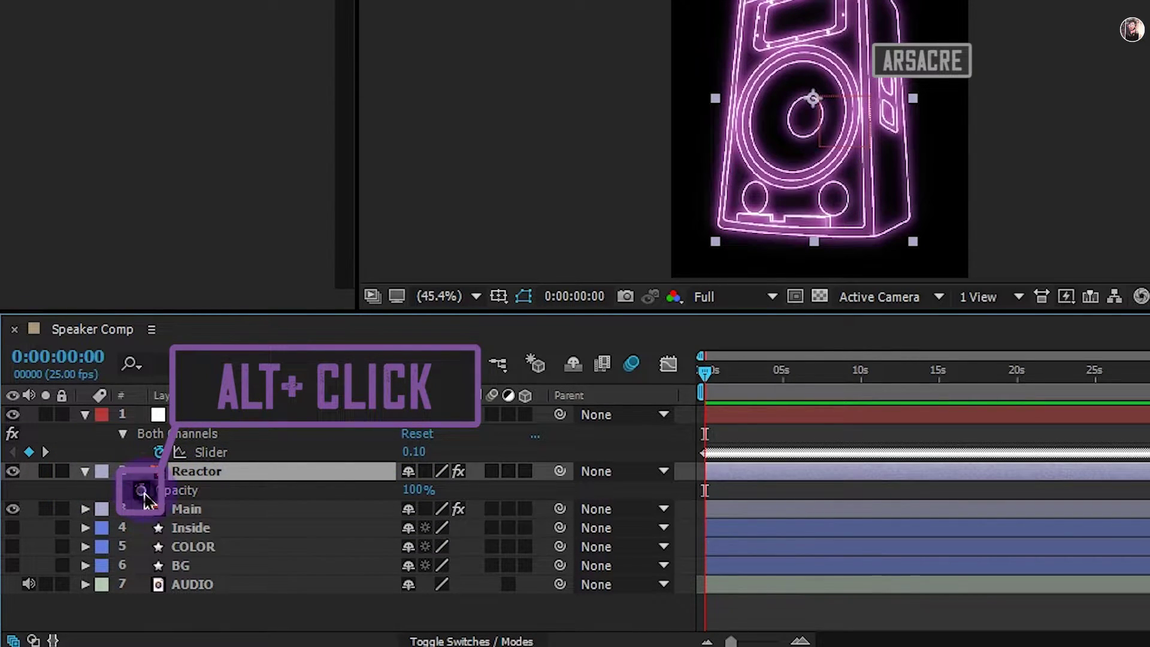
alt+click(142, 490)
drag(467, 514, 239, 455)
click(634, 452)
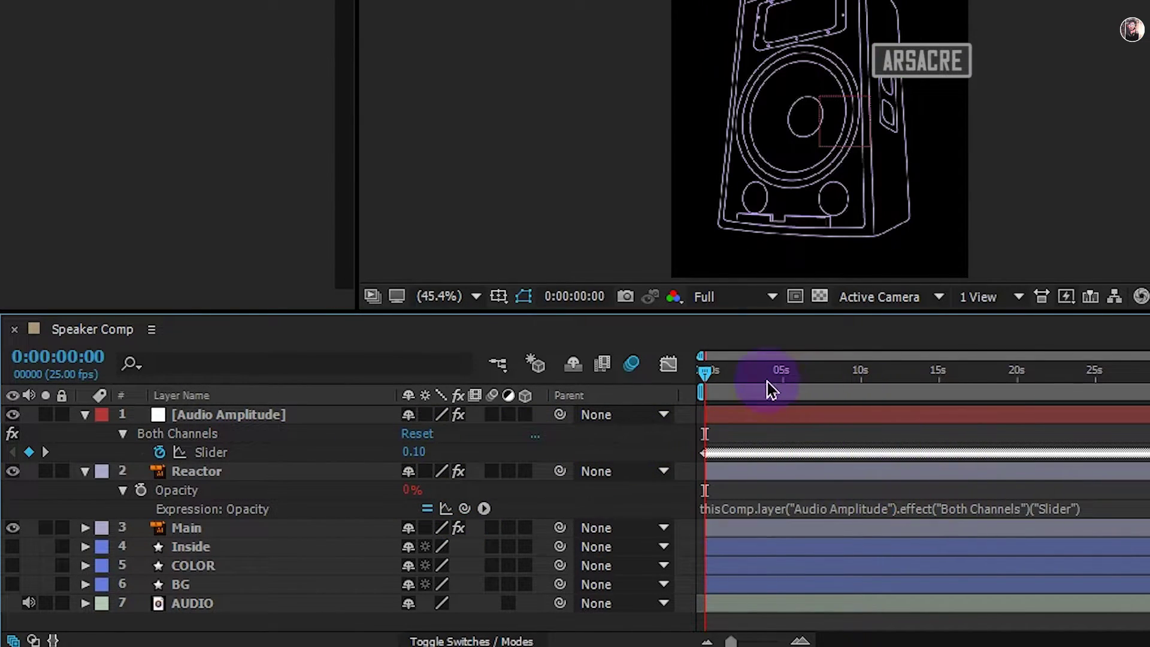
Scrub to about 28 seconds and preview how the Reactor glow responds to the audio.
click(806, 376)
drag(1000, 374, 904, 437)
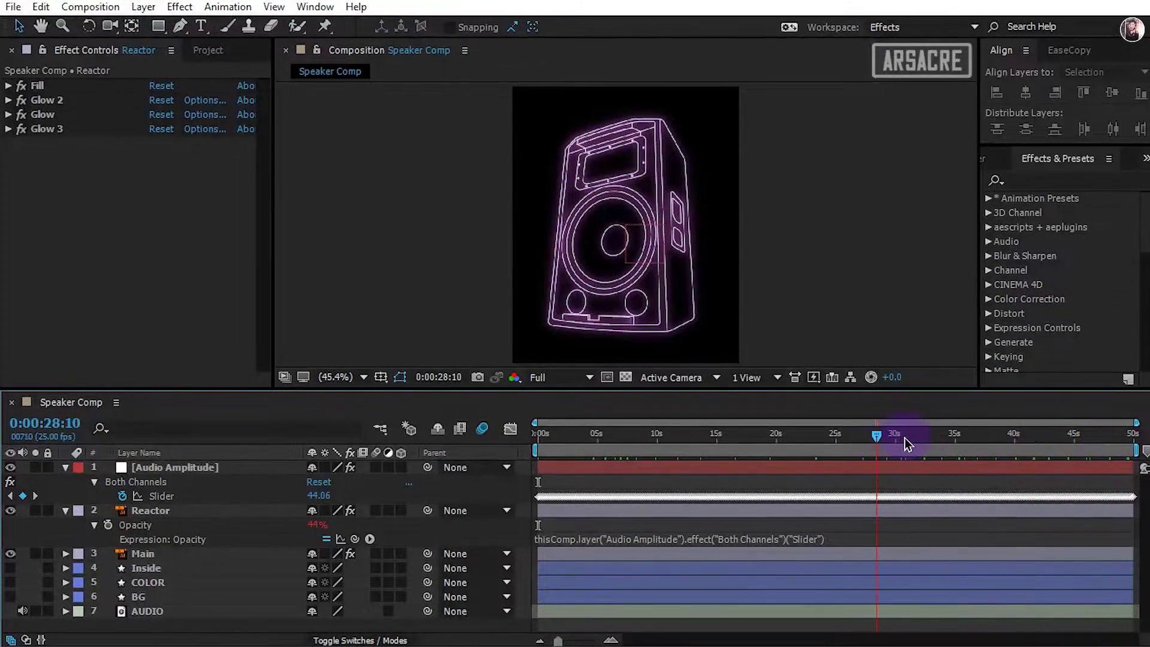
key(space)
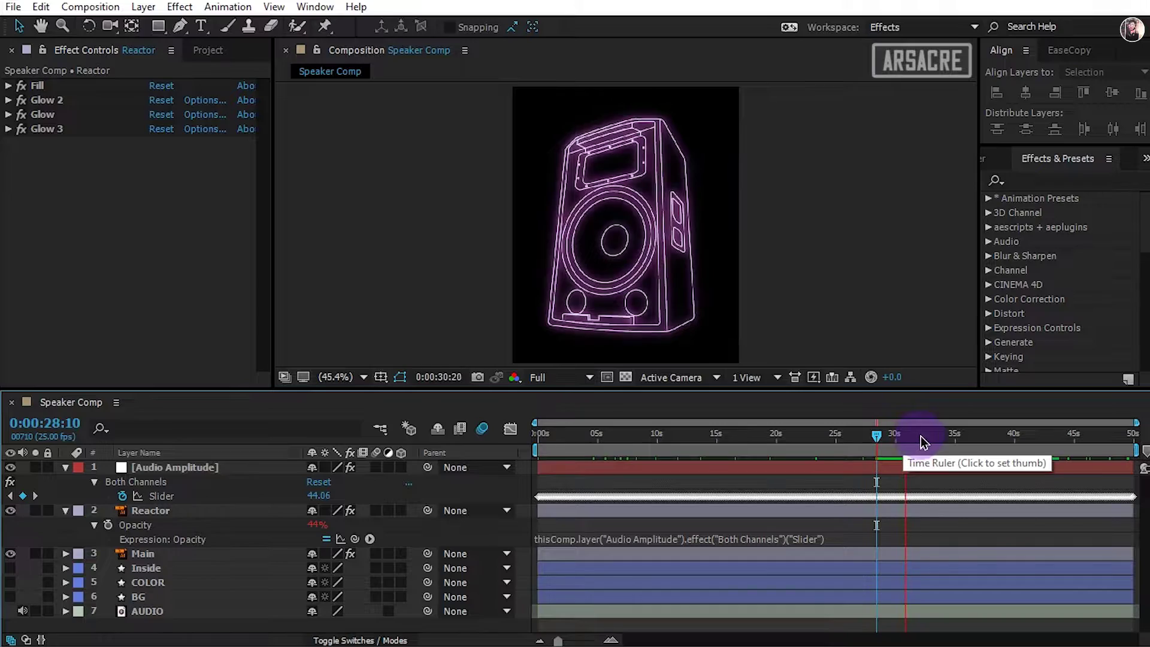
Append *8 to the Reactor layer's Opacity expression to strengthen the audio response.
click(837, 539)
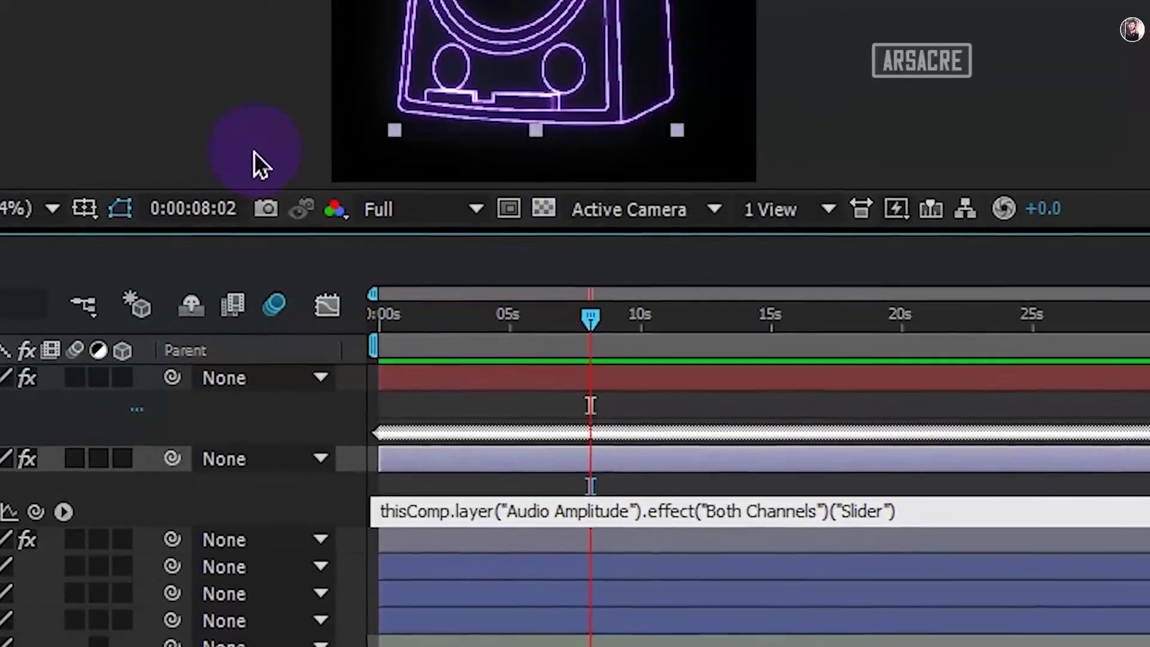
text(*)
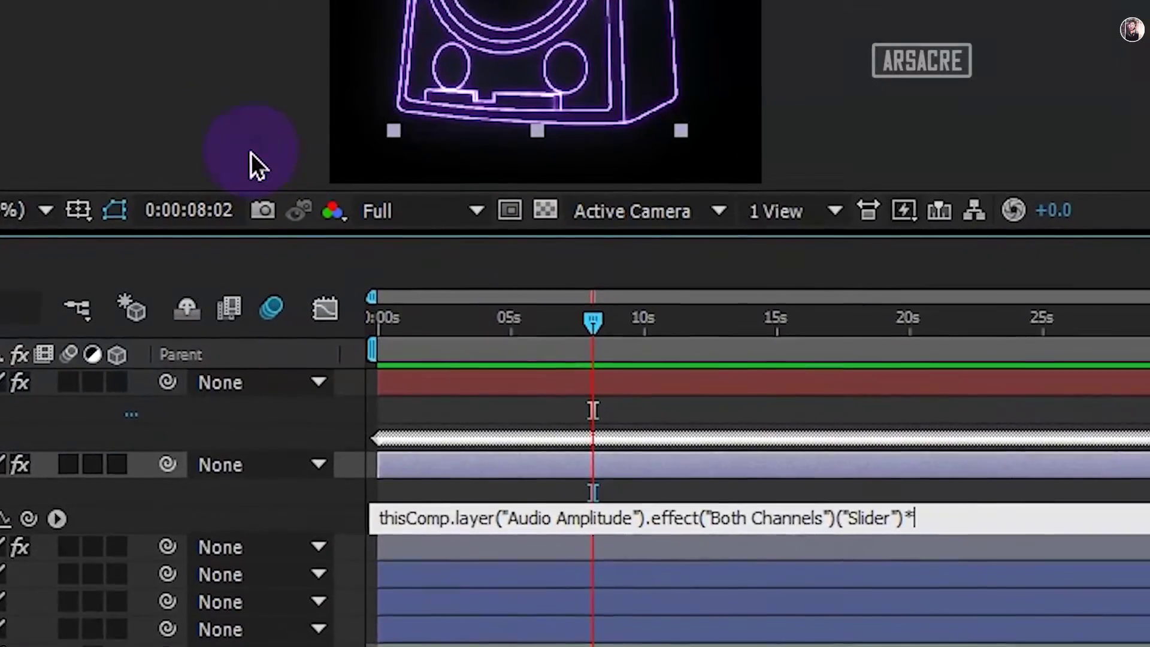
text(8)
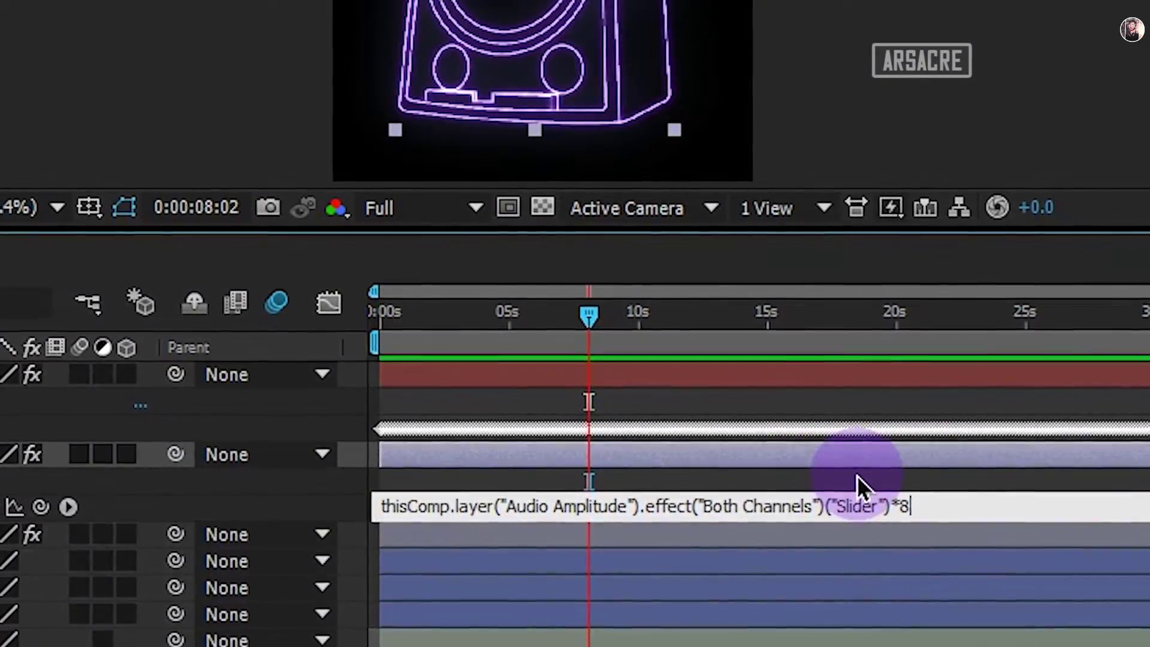
click(841, 479)
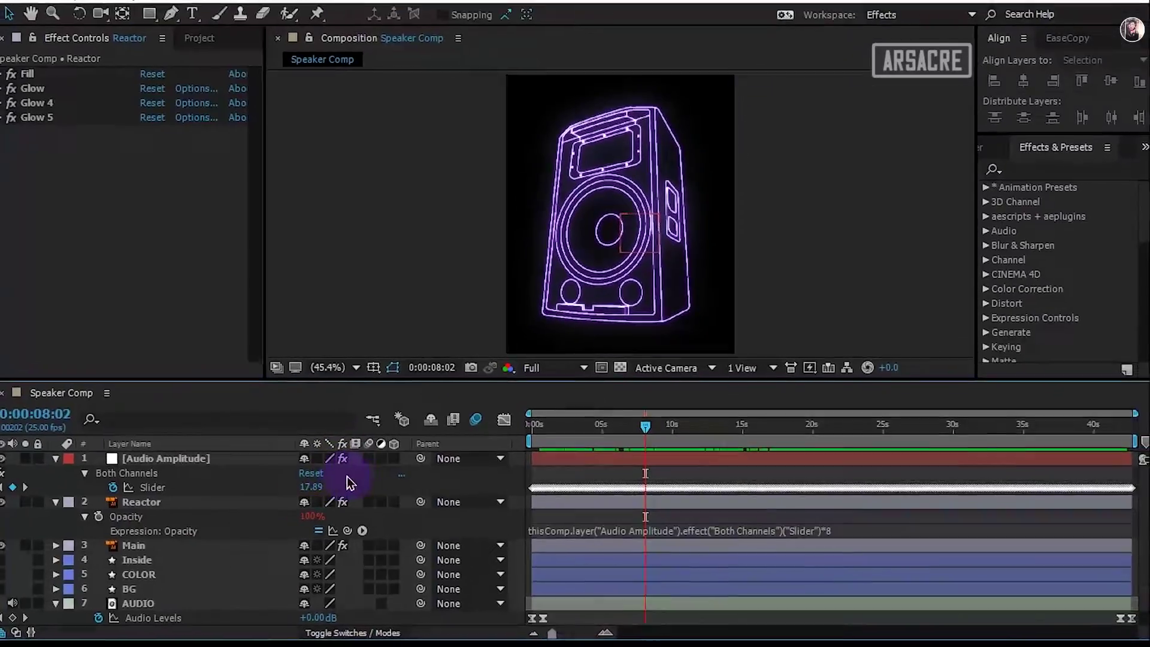
Display the Audio Amplitude Slider's keyframes in the Graph Editor as a value graph.
click(14, 448)
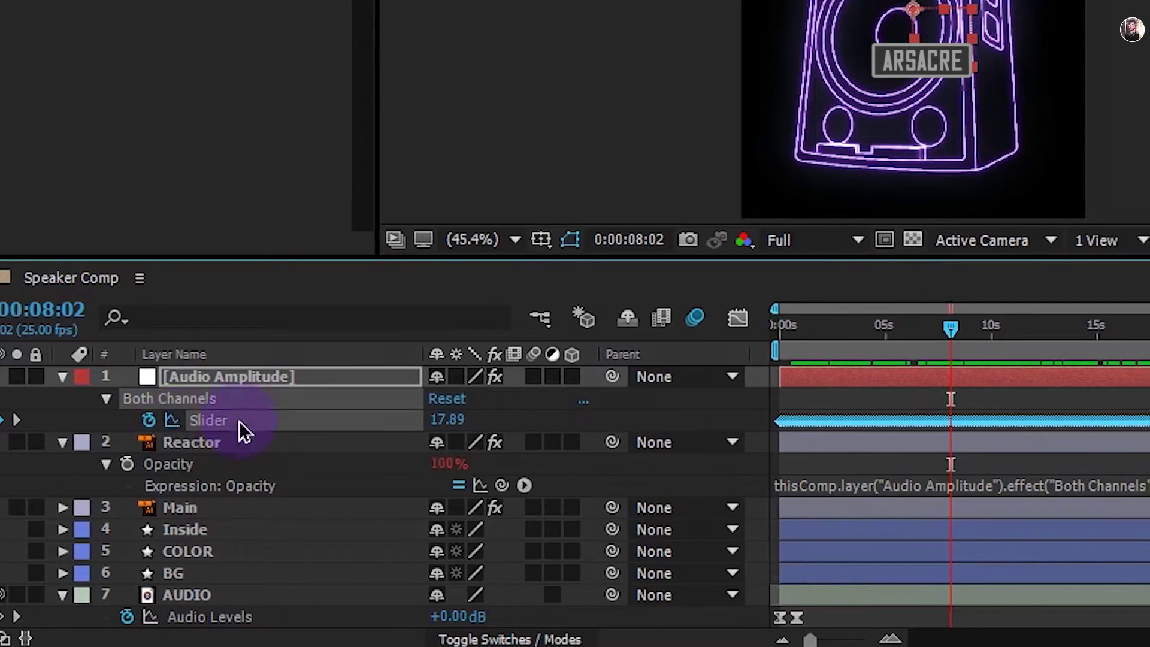
click(742, 317)
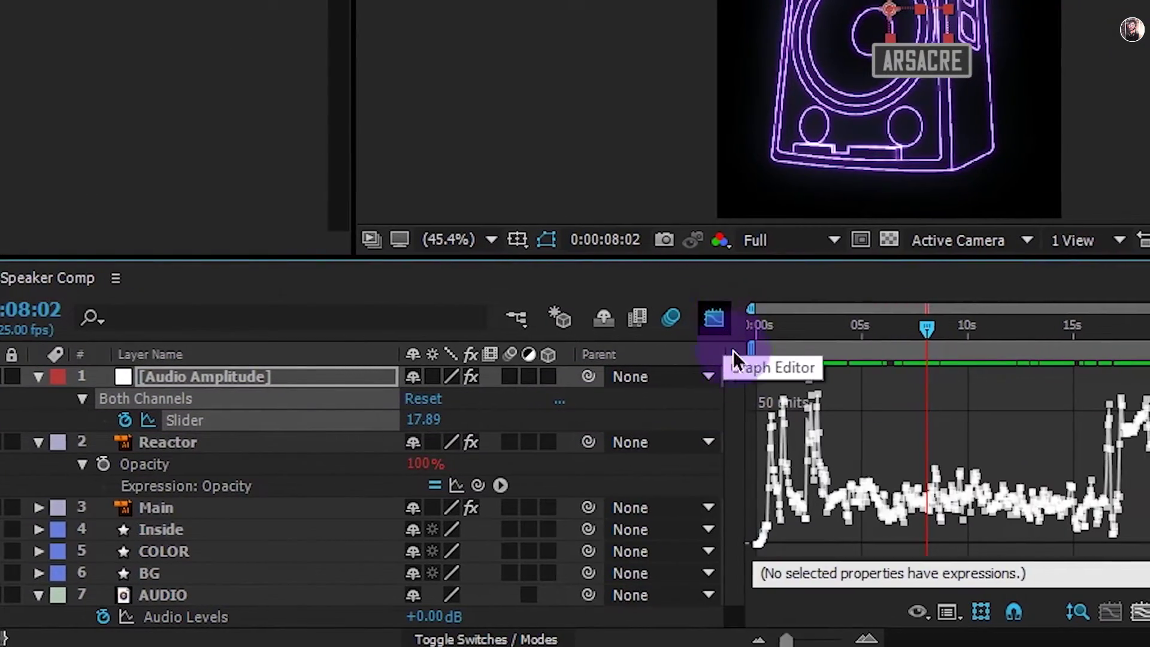
click(952, 611)
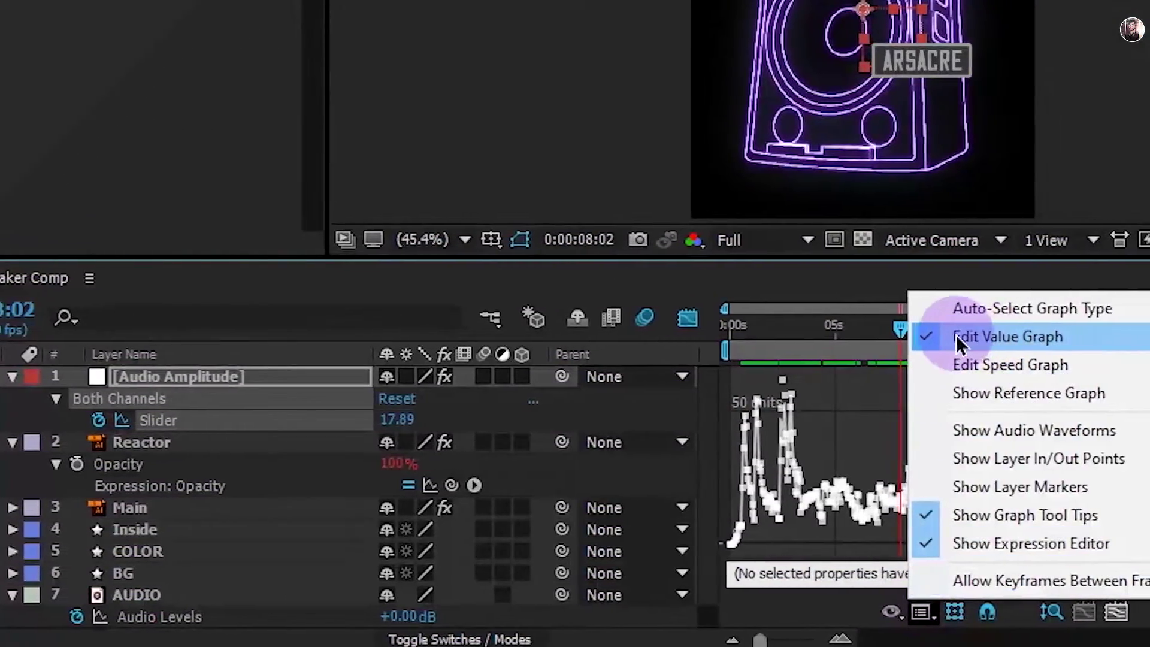
click(800, 515)
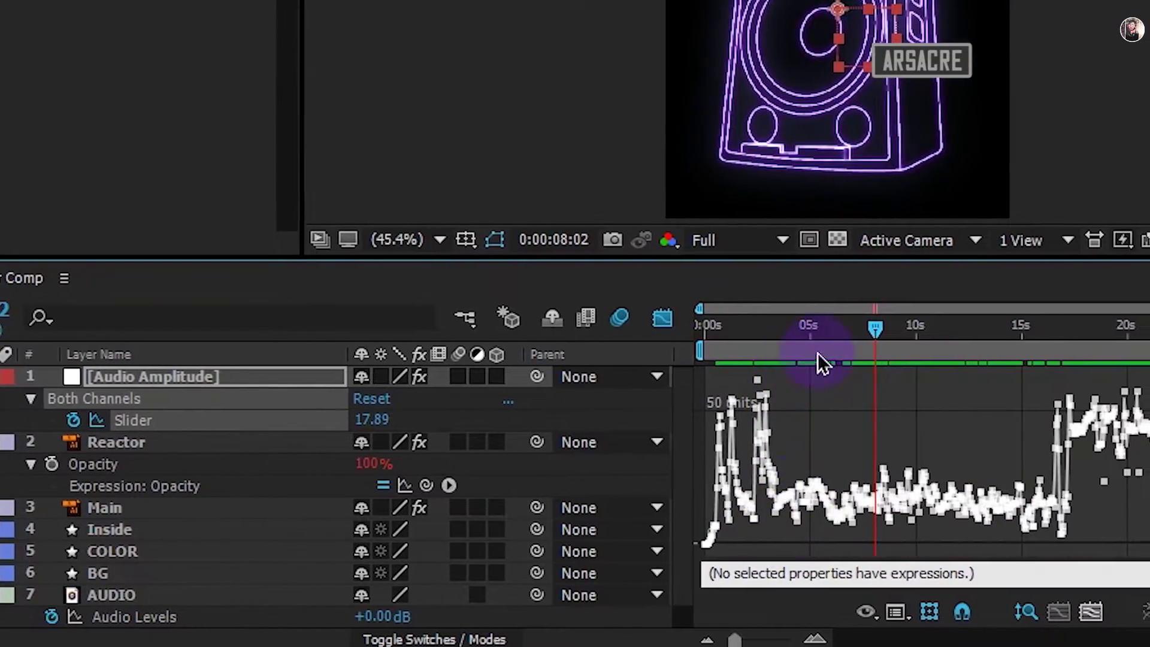
Examine the Slider's amplitude curve along the timeline and closely around the 17-second mark.
drag(779, 333, 944, 342)
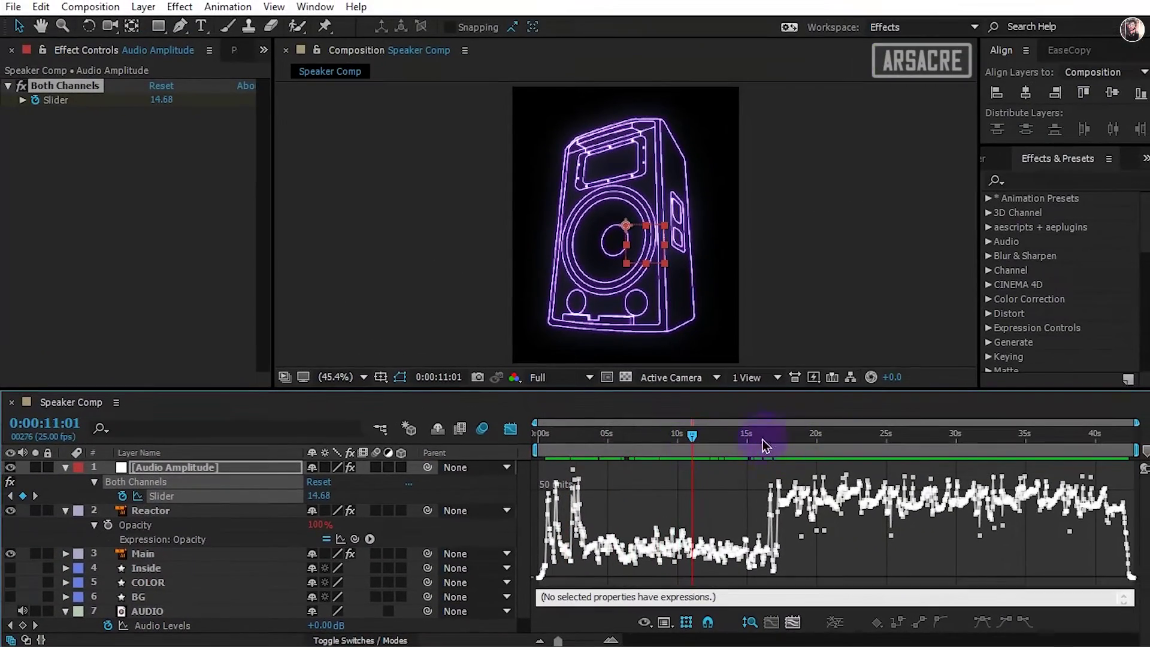
drag(692, 436, 633, 501)
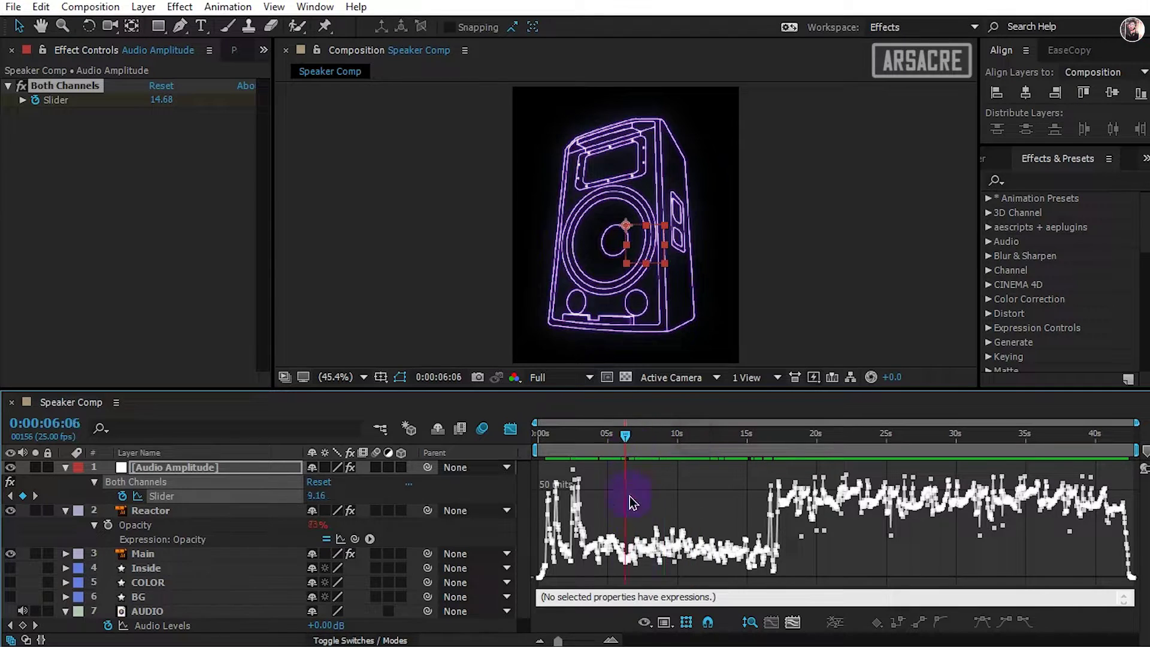
click(611, 639)
drag(546, 453, 618, 468)
key(minus)
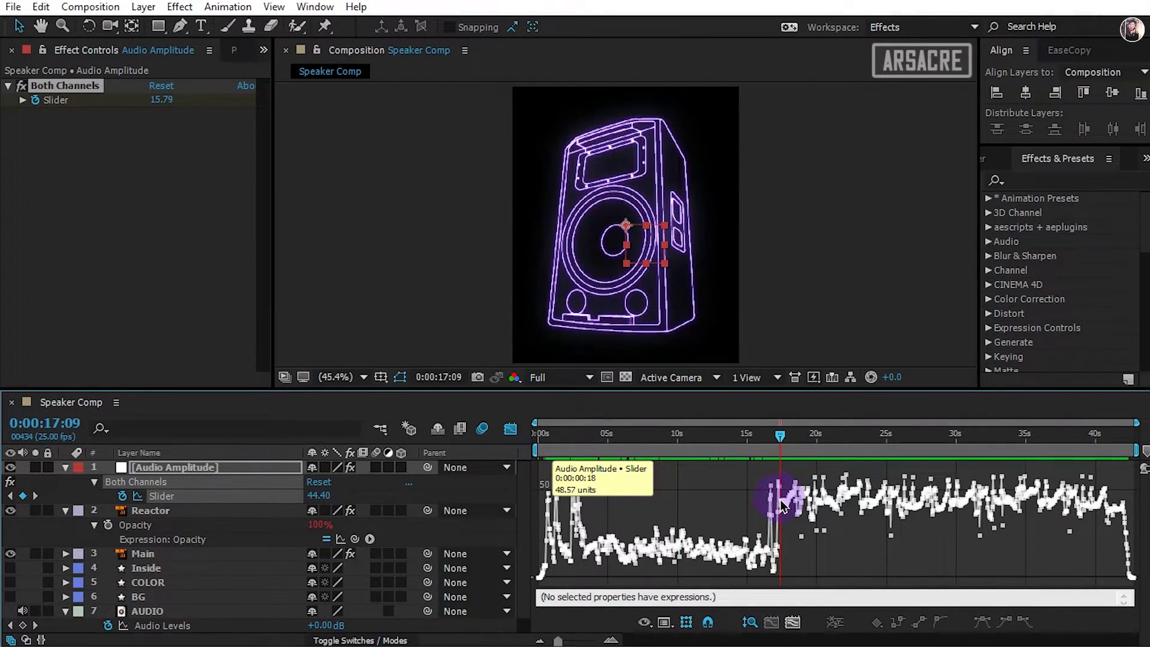
click(610, 640)
click(610, 640)
click(609, 640)
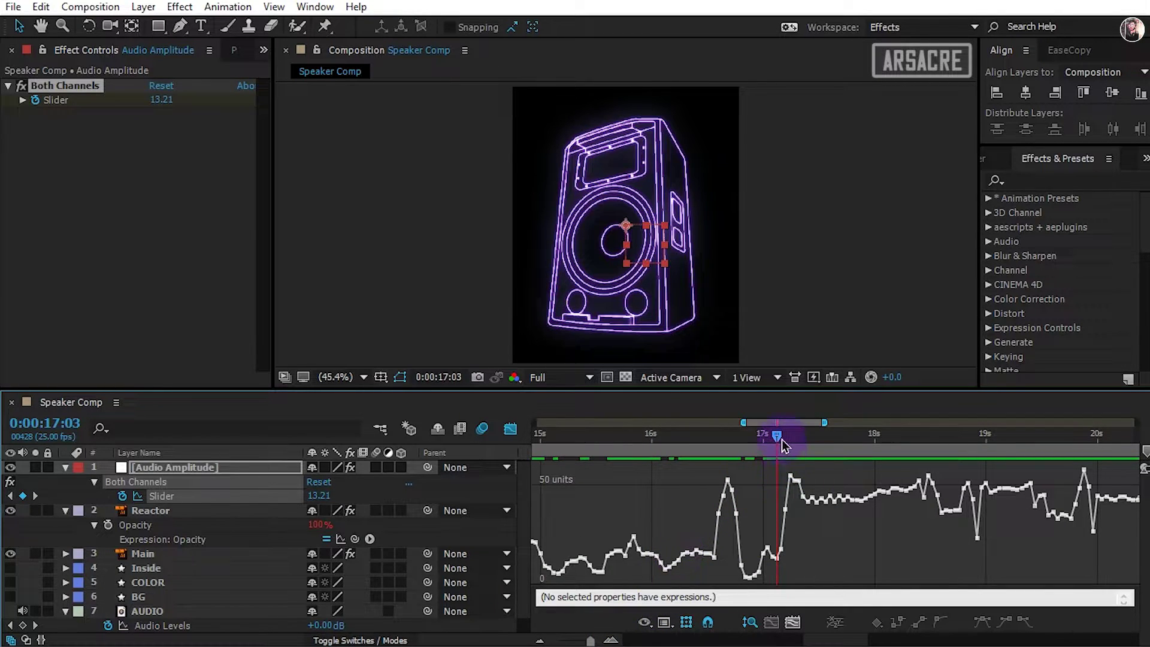
Compare the Slider's amplitude values on the curve between about 17:05 and 17:12, and close the Graph Editor.
drag(779, 440, 795, 438)
mouse_move(788, 515)
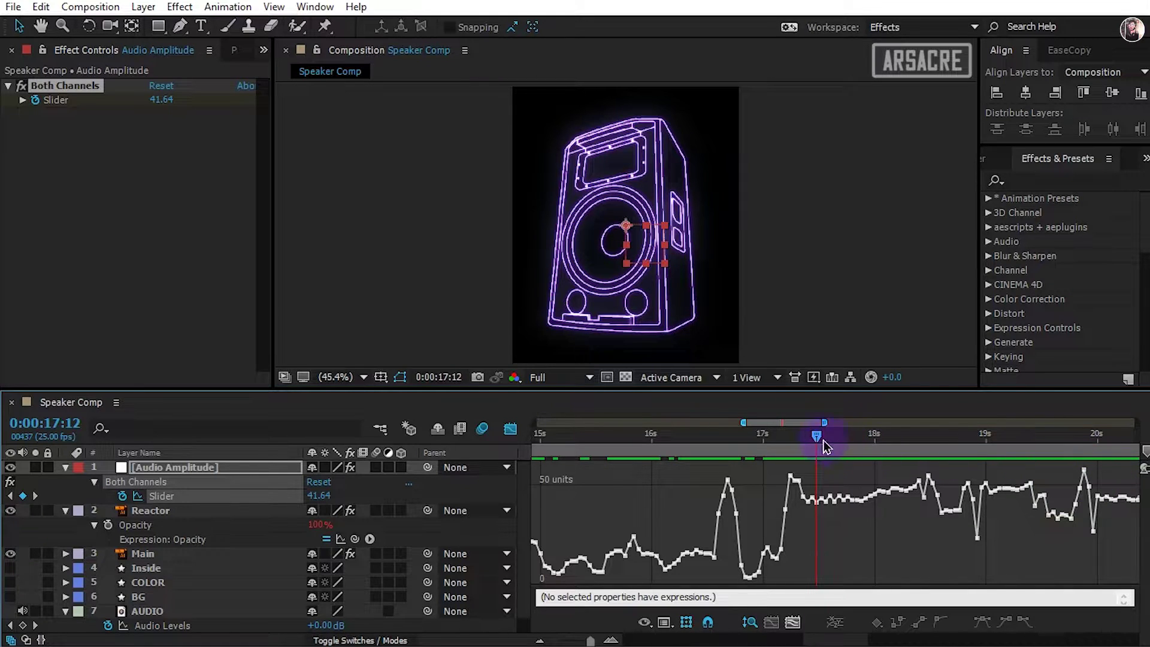
drag(825, 447, 785, 447)
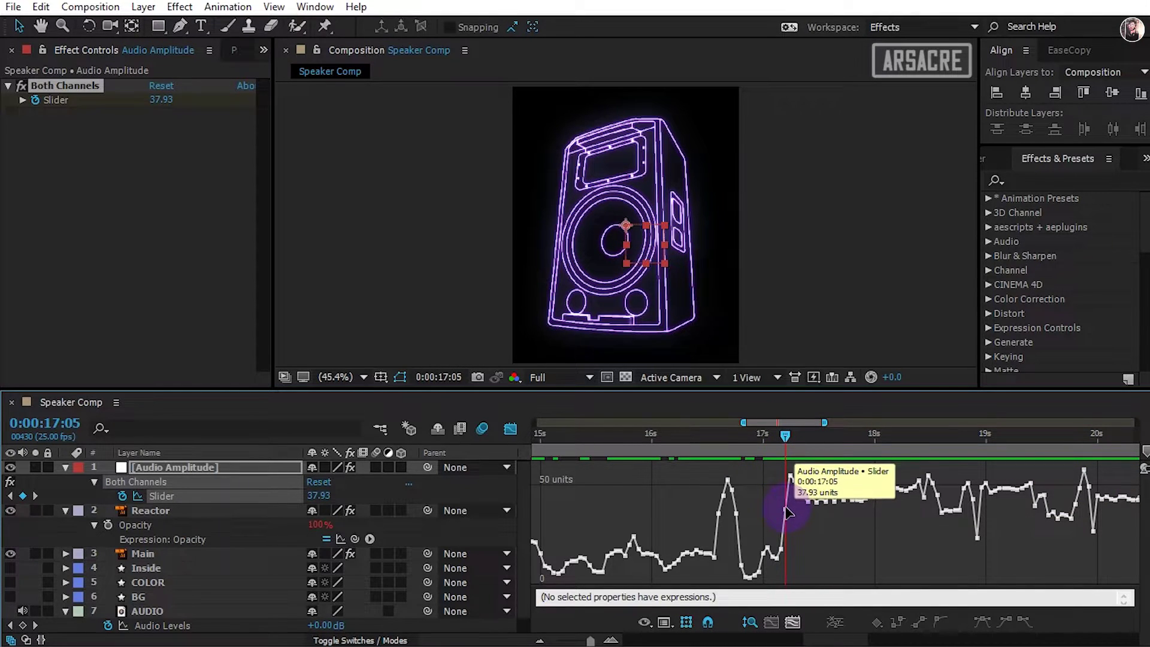
click(510, 429)
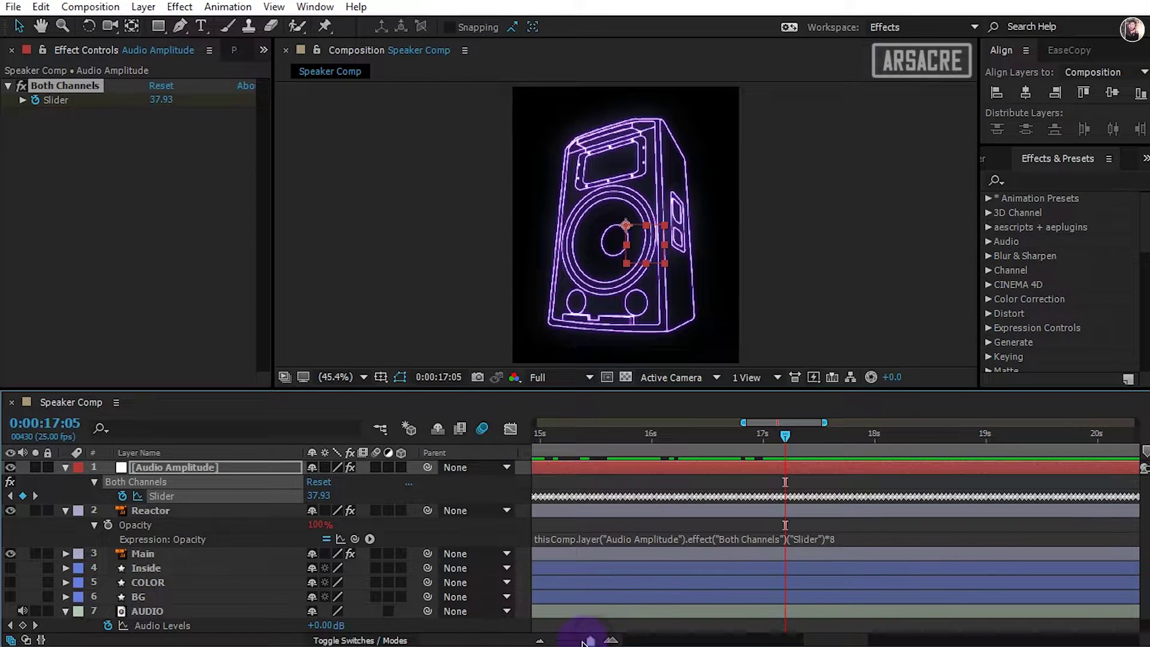
Assign the Slider reference in the Reactor layer's Opacity expression to a variable x and end the line with a semicolon.
drag(584, 641, 558, 641)
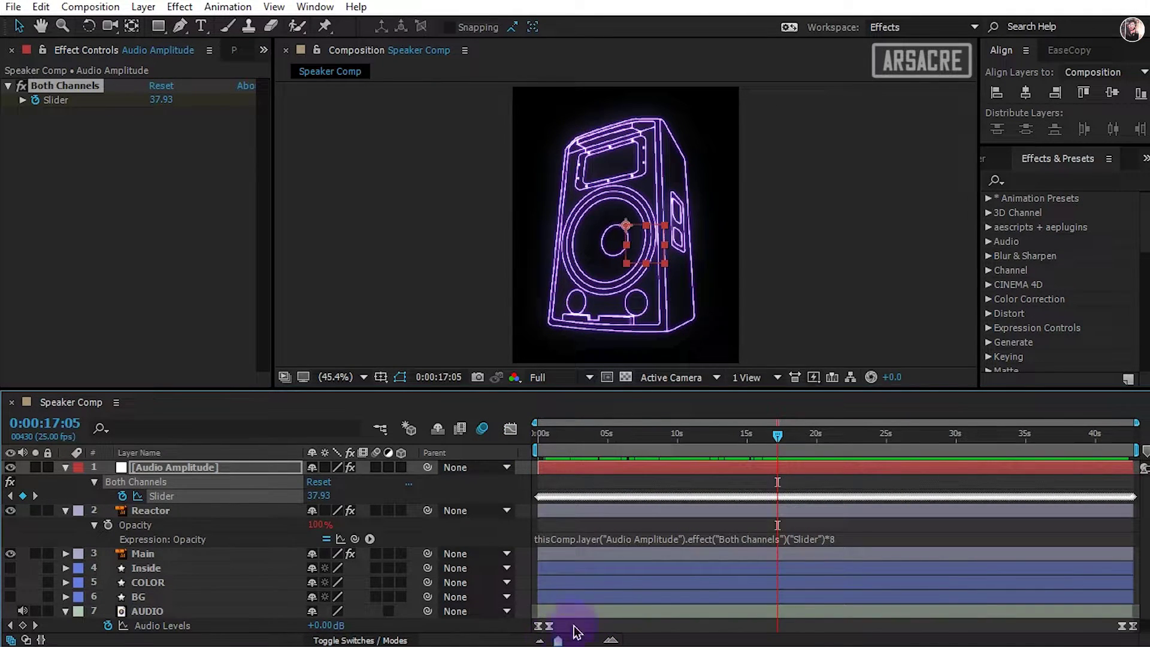
click(825, 540)
click(543, 538)
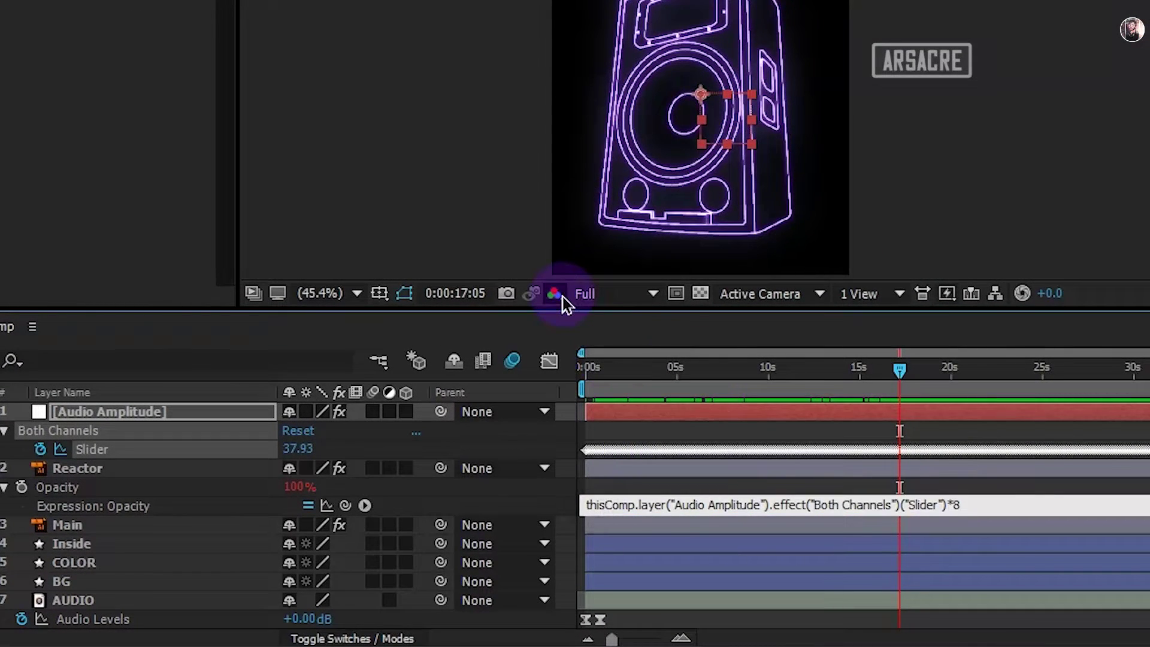
text(x =)
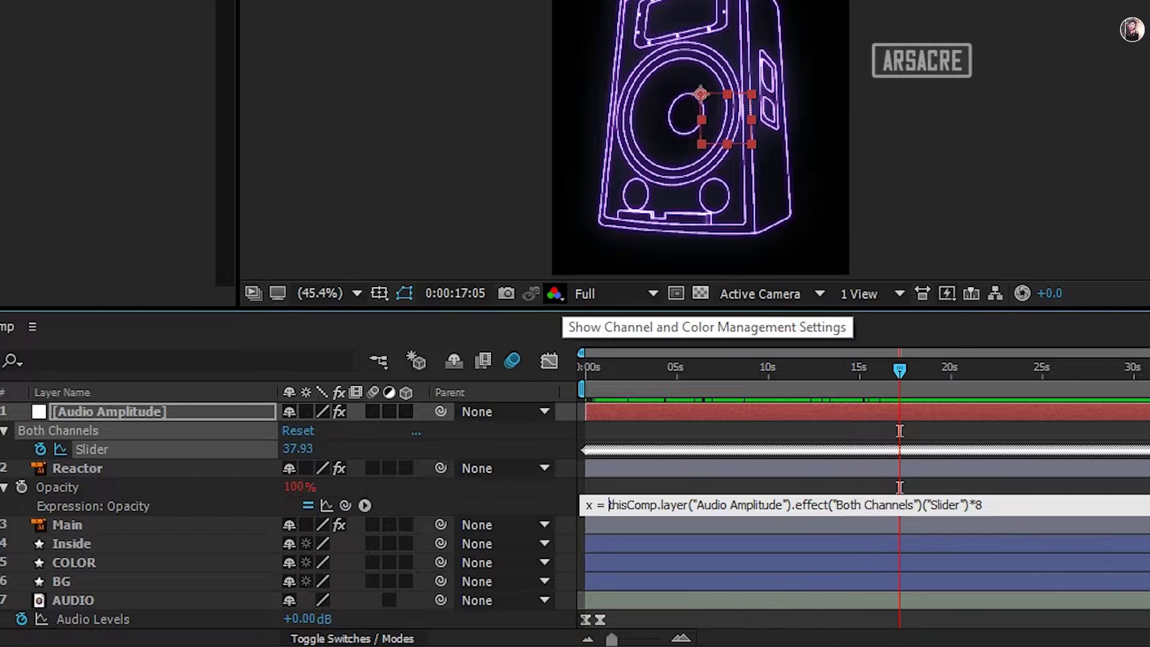
click(988, 505)
key(Return)
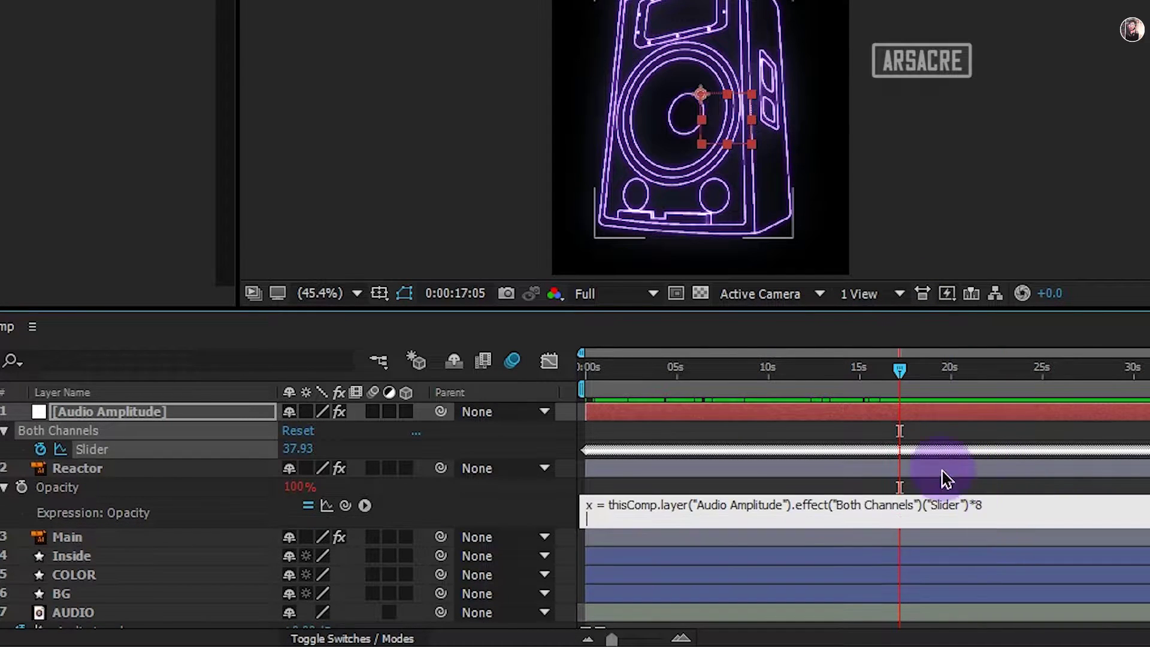
click(897, 452)
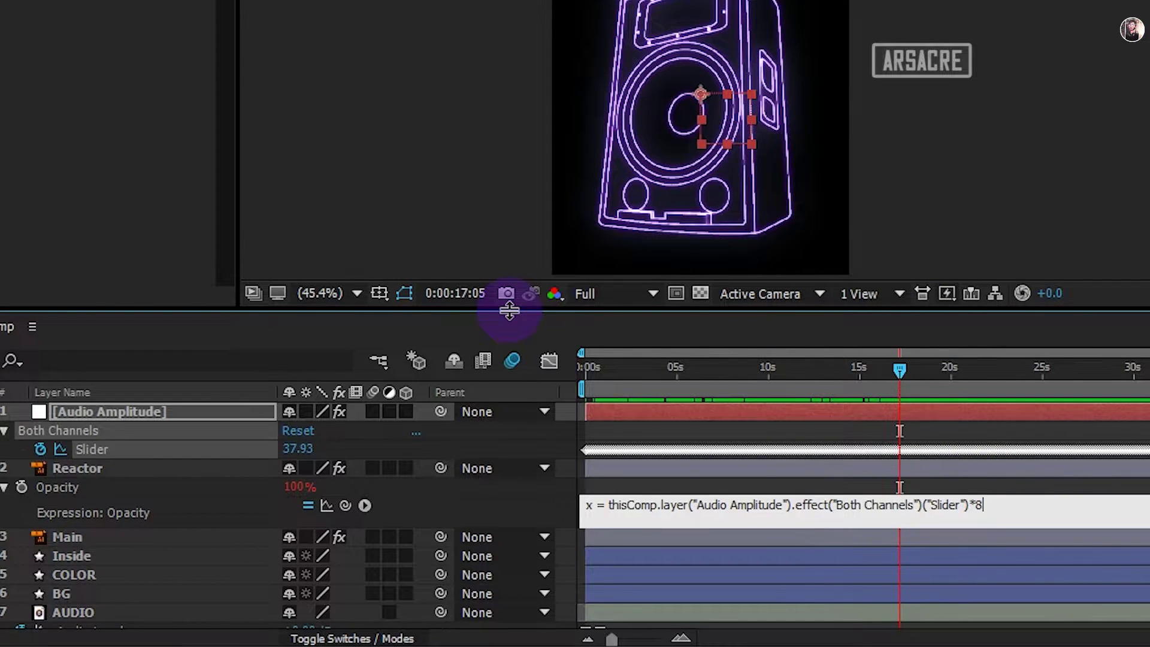
text(;)
key(Return)
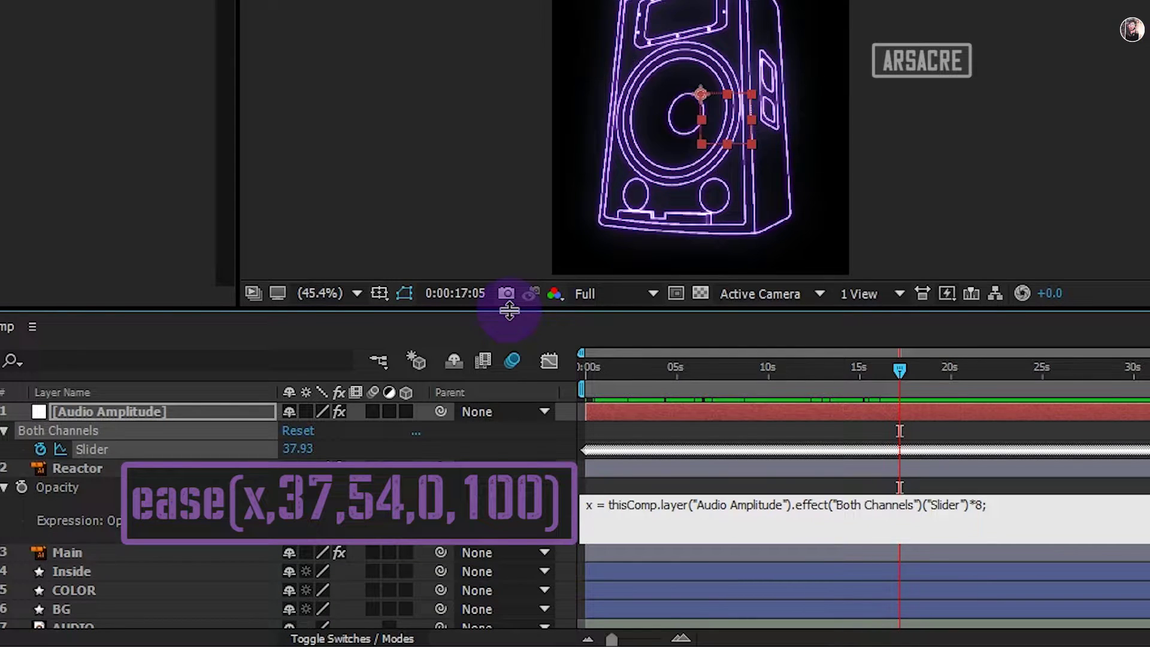
Add ease(x,37,54,0,100) as the expression's second line and check the Reactor glow at about 11 seconds.
text(ease(x,37,54,0,100)
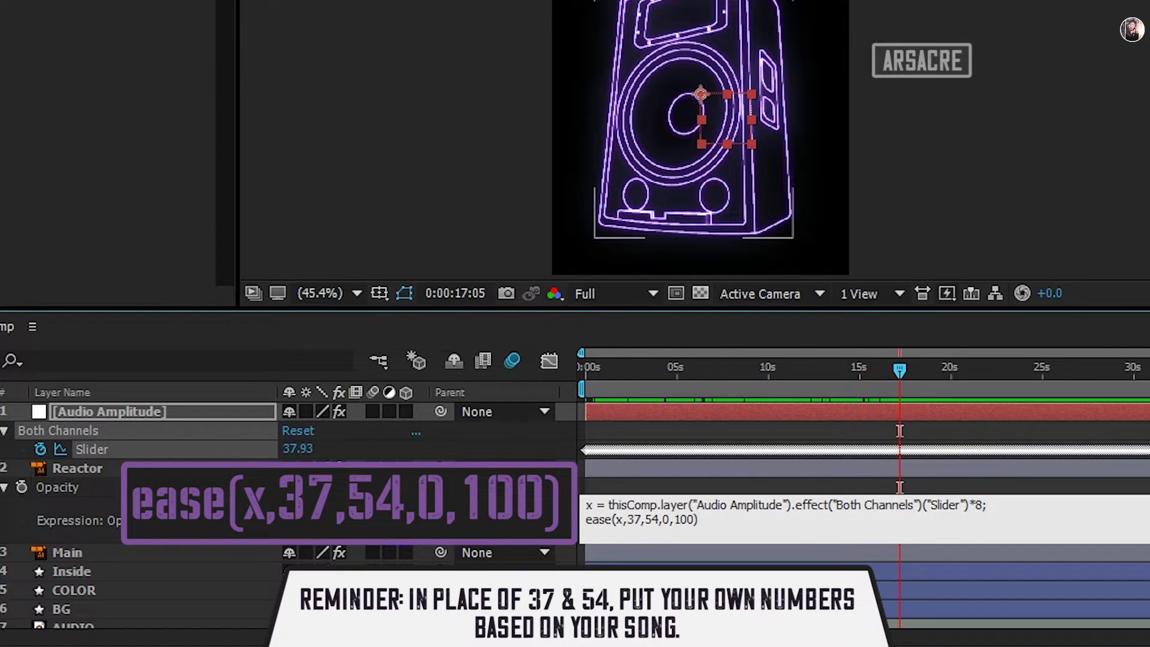
click(854, 381)
drag(883, 377, 793, 407)
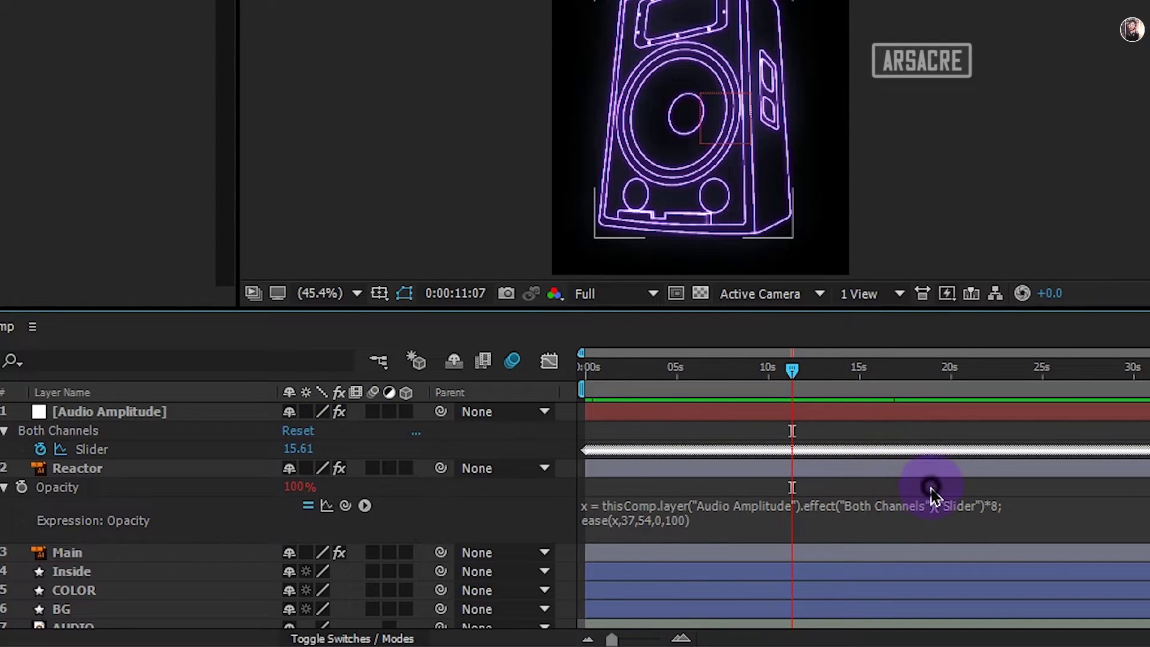
Remove the *8 multiplier from the Reactor layer's Opacity expression and preview the glow from about 13 seconds.
click(978, 505)
click(981, 503)
key(BackSpace)
key(BackSpace)
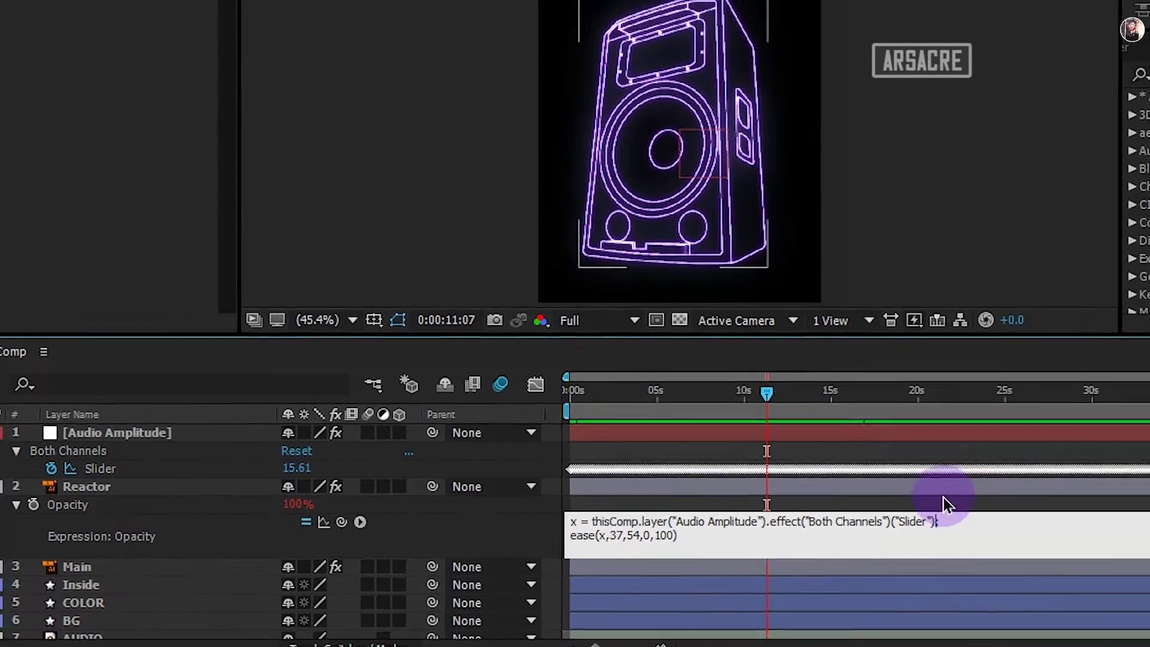
click(973, 484)
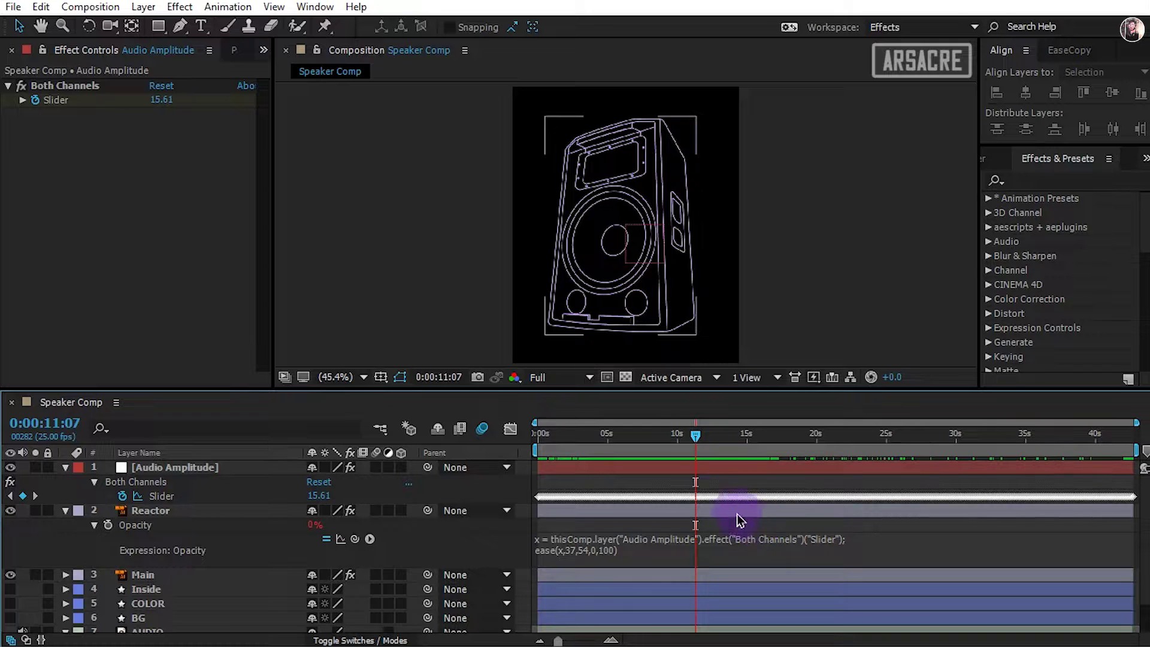
drag(695, 436, 723, 441)
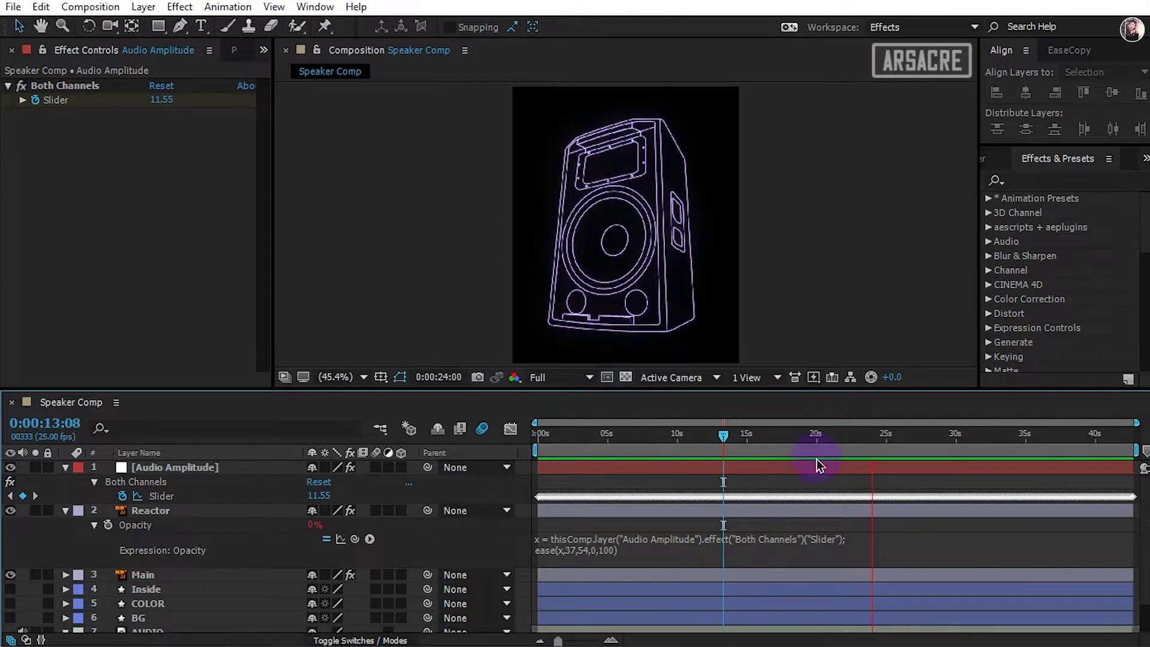
click(858, 448)
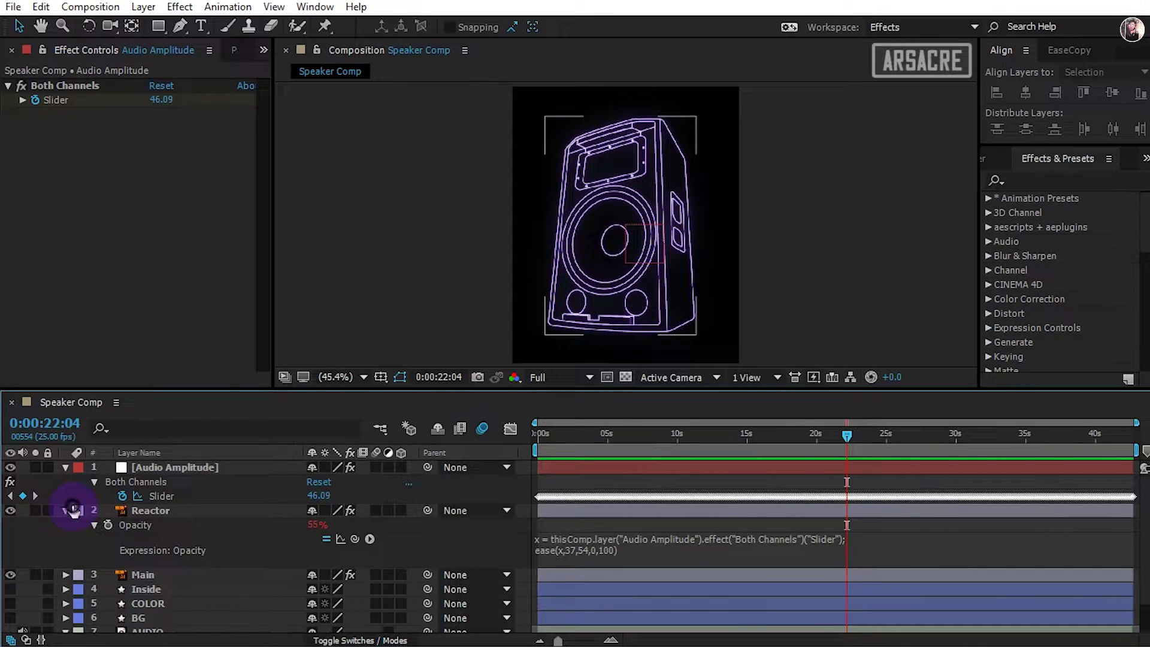
Collapse the Reactor and Audio Amplitude layers, and make the Inside, COLOR and BG layers visible to check the speaker around 25 seconds.
click(75, 511)
click(66, 513)
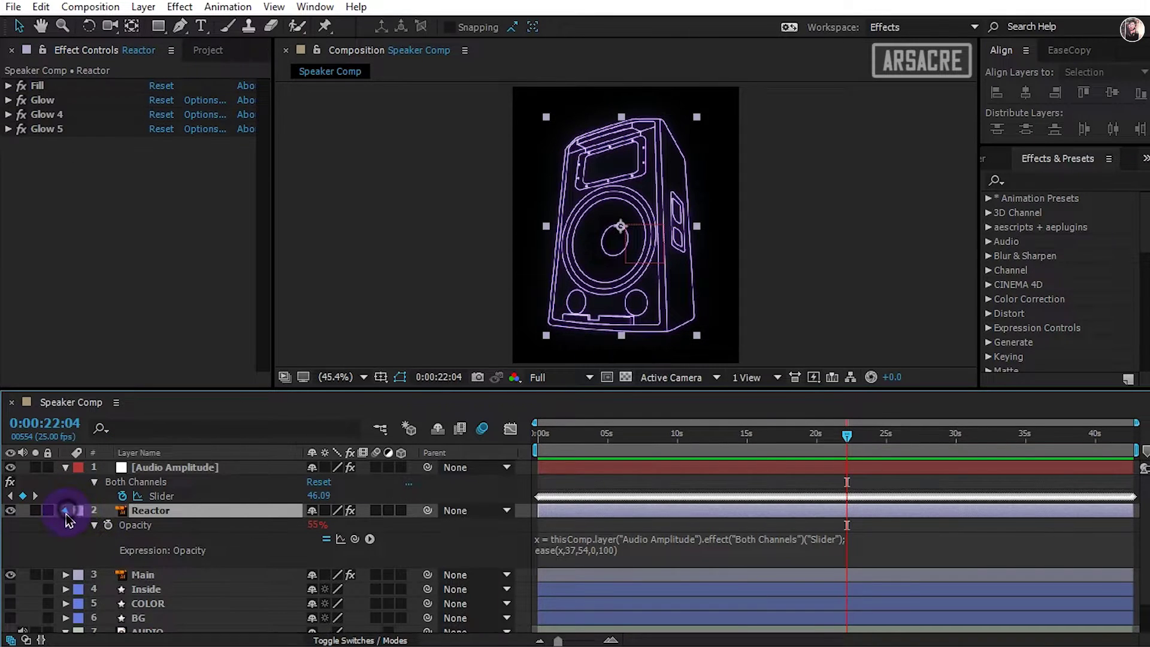
click(66, 467)
drag(13, 523, 11, 539)
drag(839, 446, 894, 443)
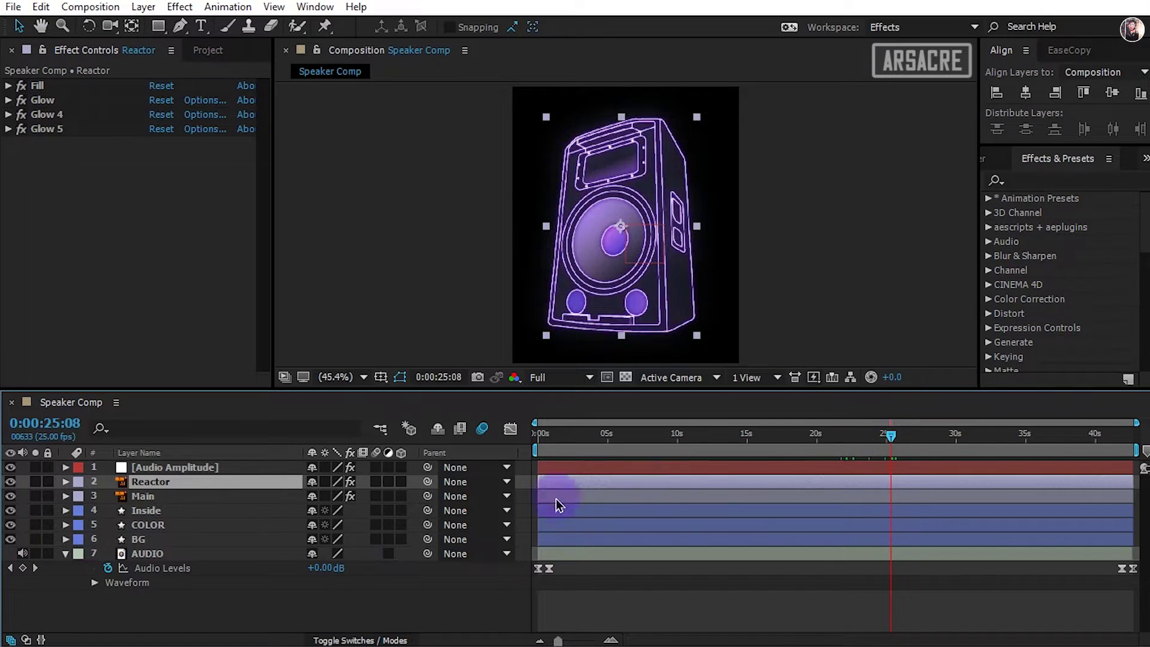
click(155, 600)
key(space)
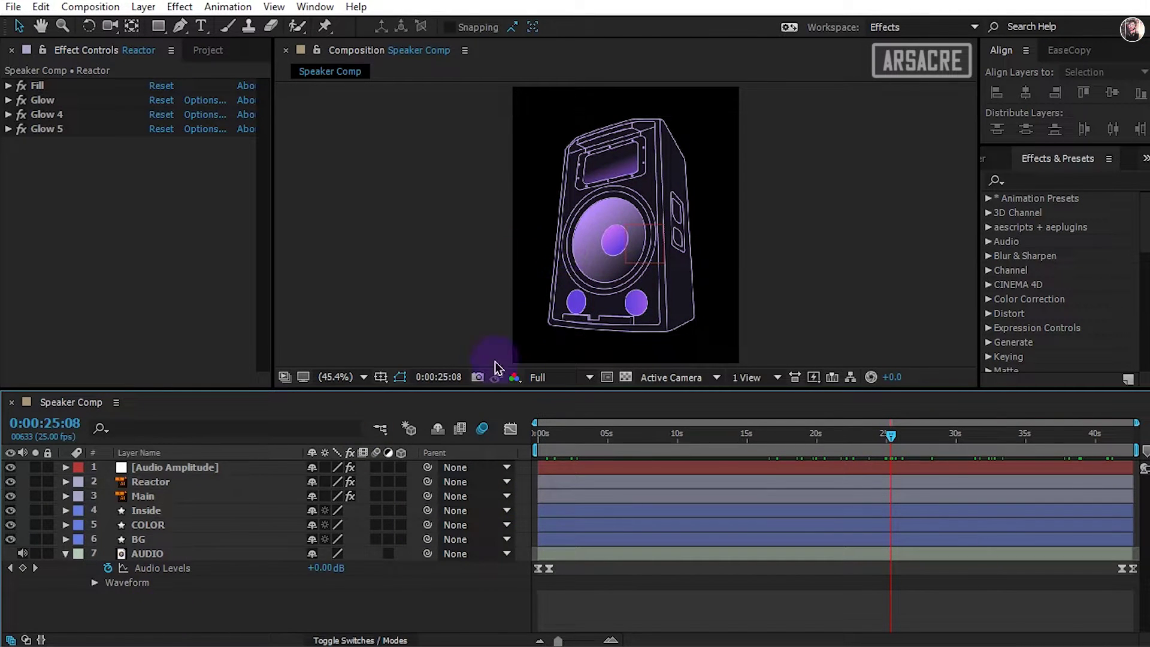
Copy the Glow, Glow 4 and Glow 5 effects from the Reactor layer onto the Inside layer.
click(150, 482)
click(46, 128)
key(ctrl+a)
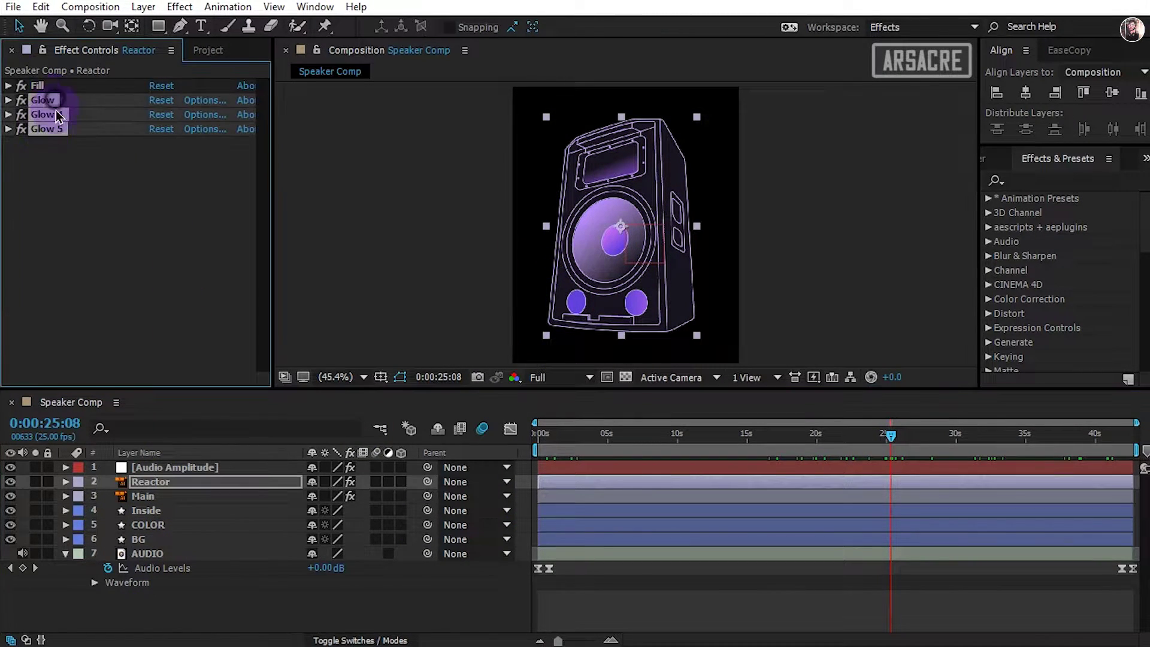
click(146, 512)
key(ctrl+v)
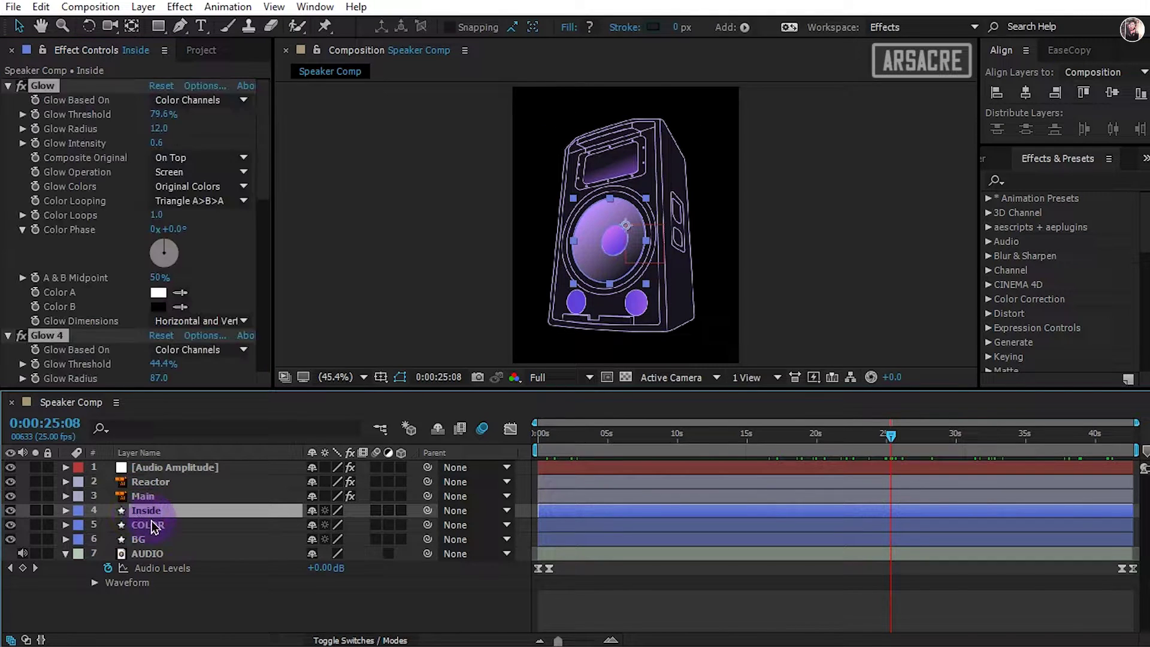
Adjust the glow radii on the Inside layer, setting Glow 4's radius to 109.
drag(158, 128, 178, 129)
scroll(256, 192, down, 5)
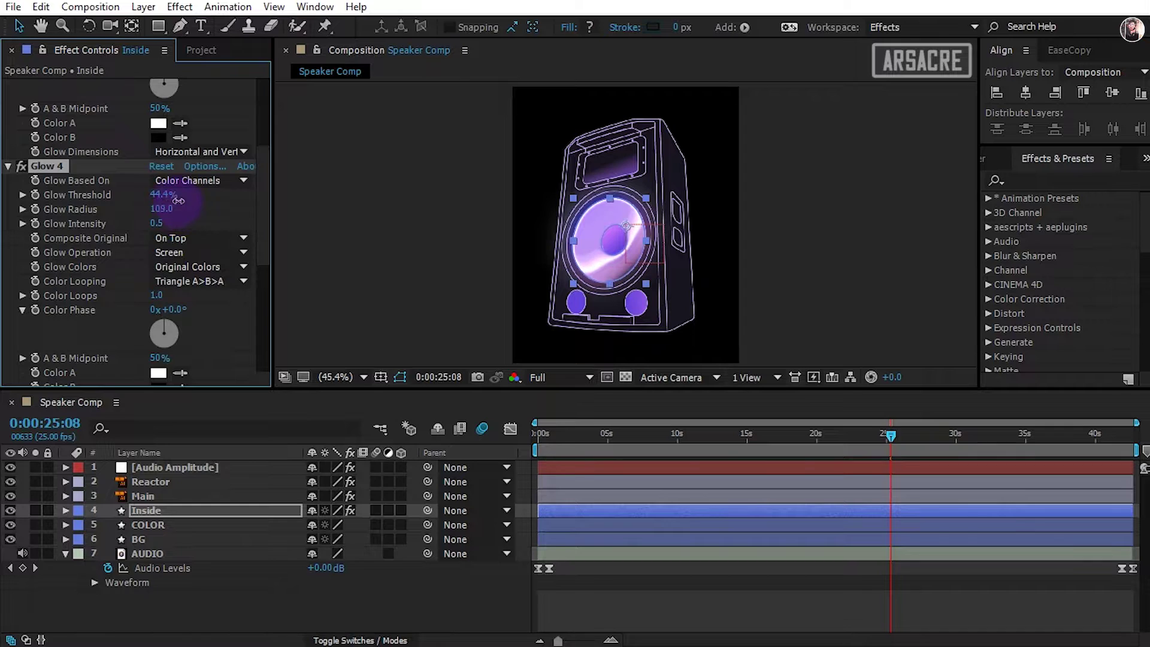
scroll(216, 383, down, 5)
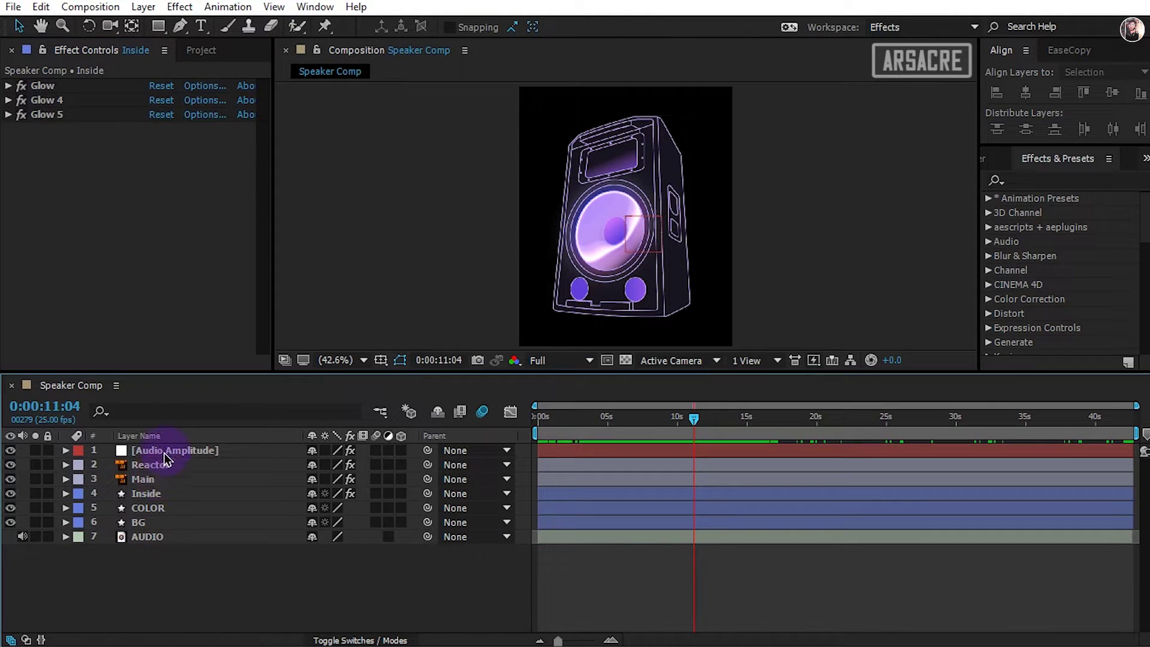
Copy the full text of the Reactor layer's Opacity expression and collapse the Reactor and Audio Amplitude layers.
click(164, 451)
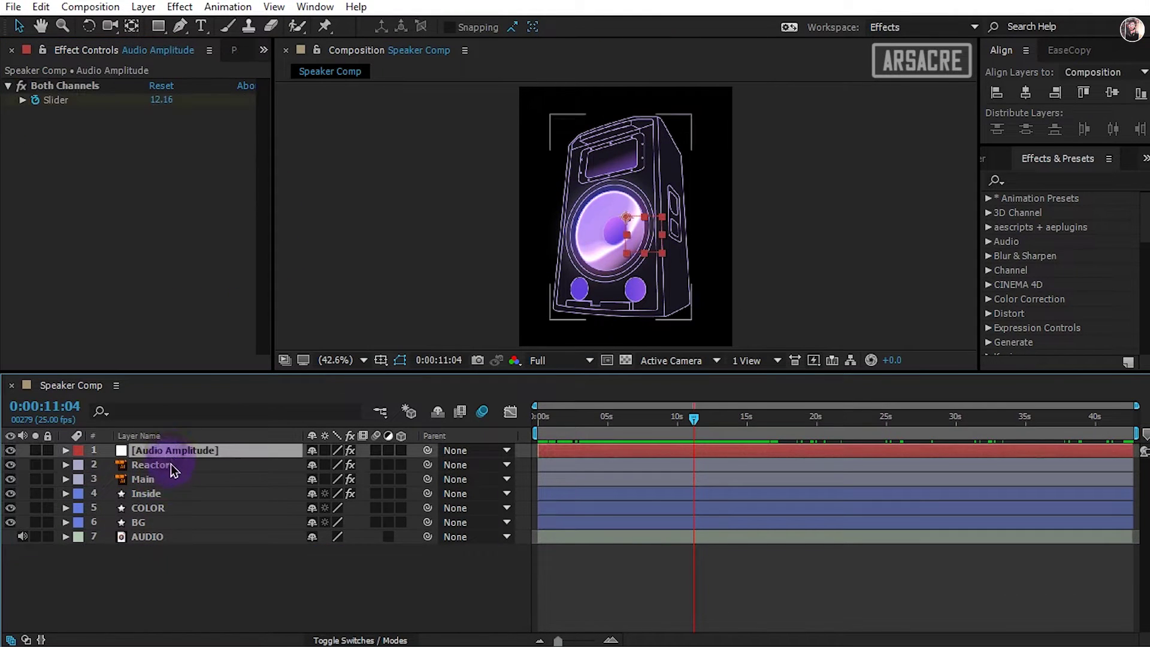
key(u)
click(149, 496)
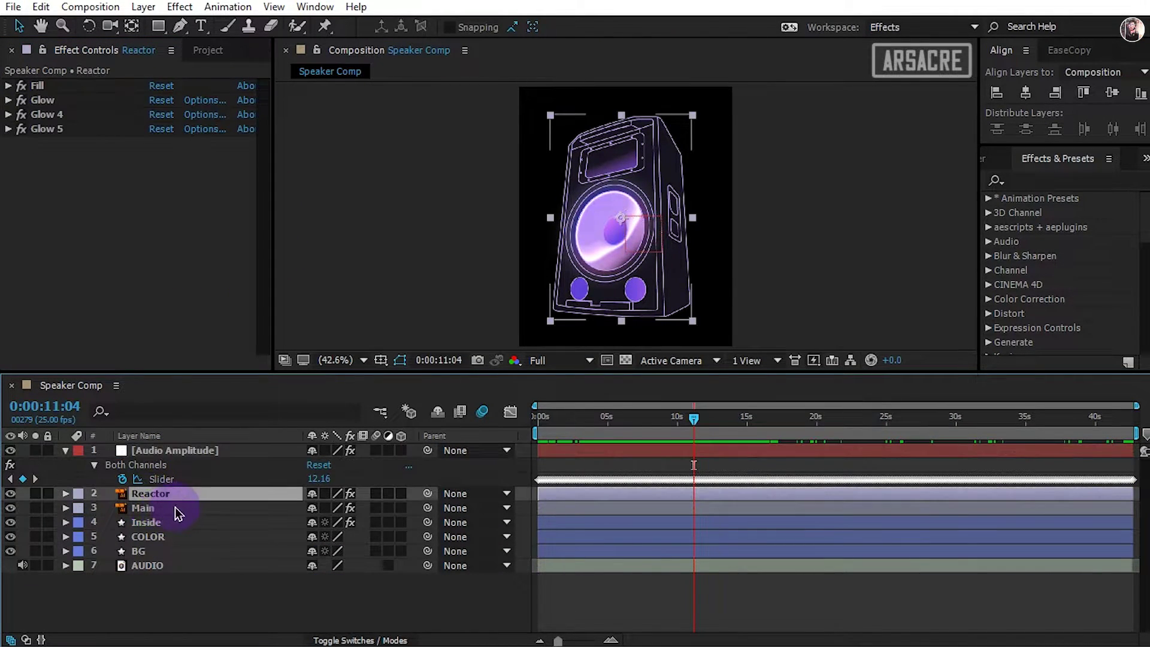
key(e)
key(e)
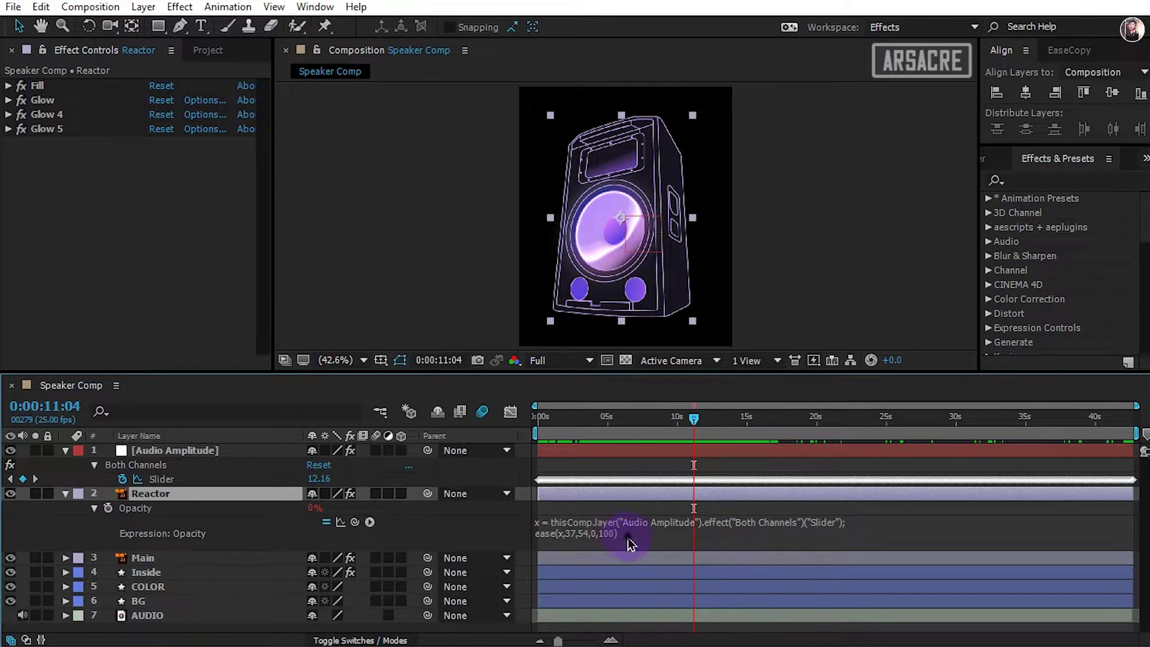
click(627, 535)
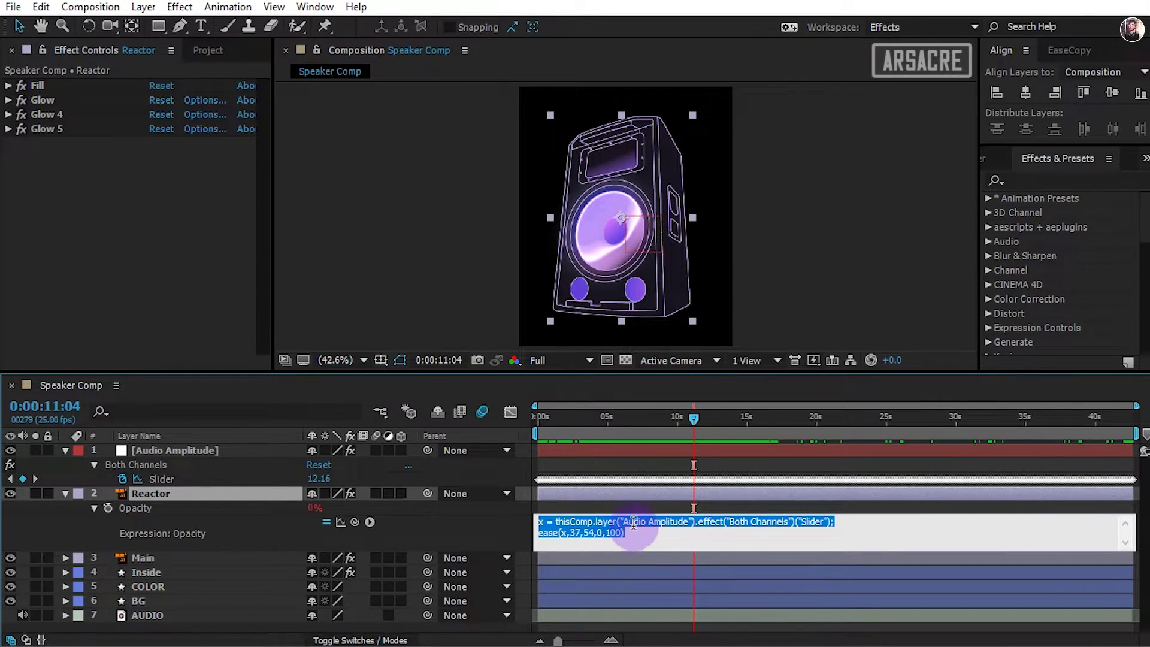
click(72, 469)
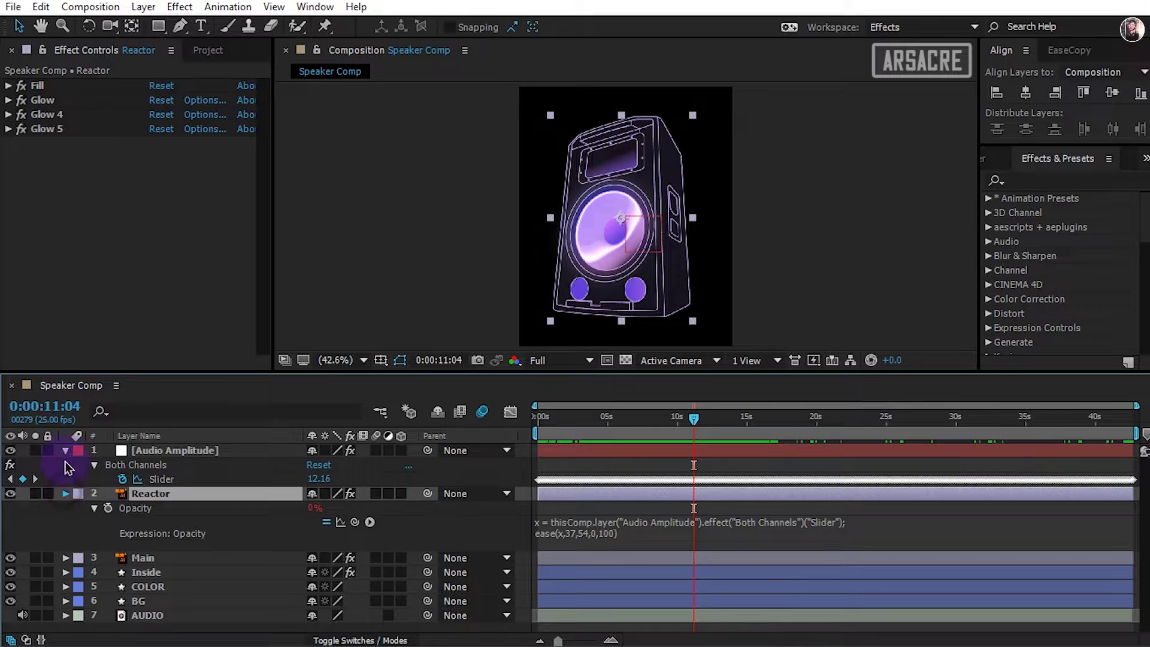
click(65, 452)
click(65, 465)
Add the copied Slider expression with ease(x,37,54,0,100) to the Effect Opacity of Glow 5 on the Inside layer.
click(150, 507)
click(146, 493)
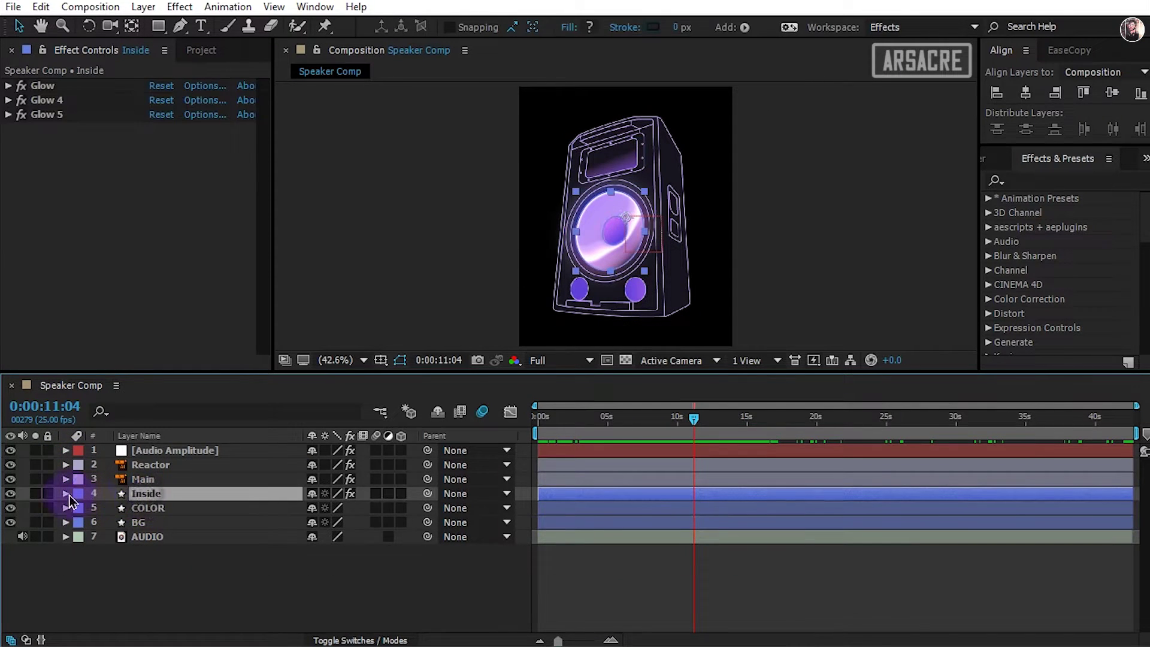
click(66, 493)
click(80, 522)
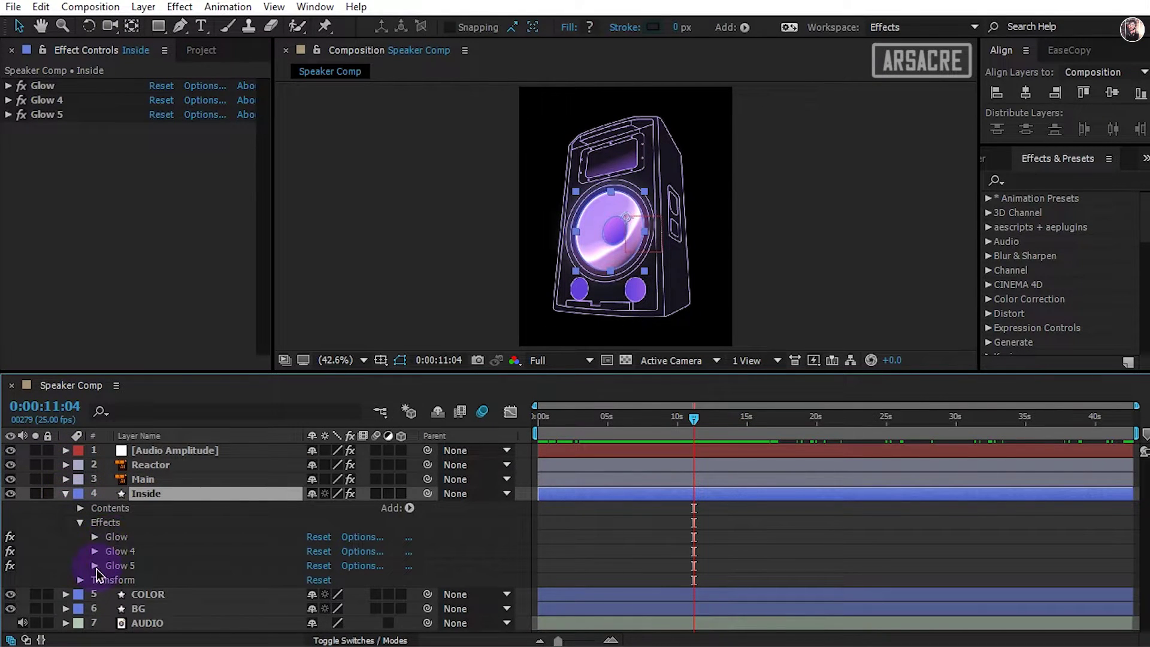
click(94, 565)
scroll(449, 557, down, 6)
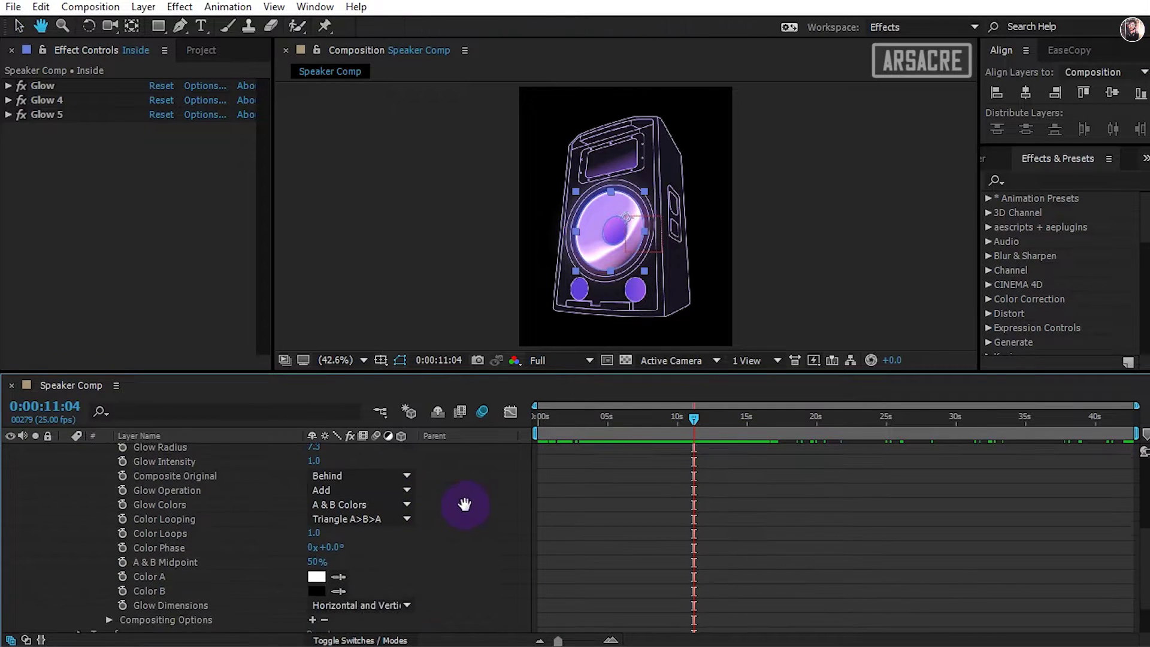
click(108, 568)
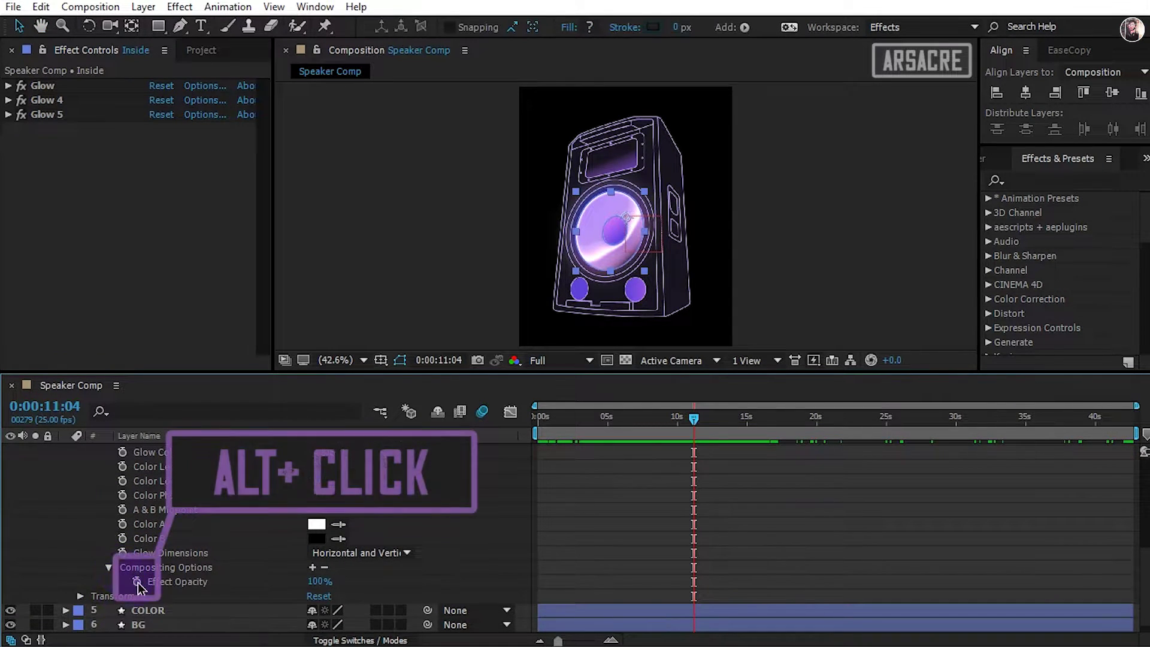
alt+click(136, 581)
text(ease(x,37,54,0,100))
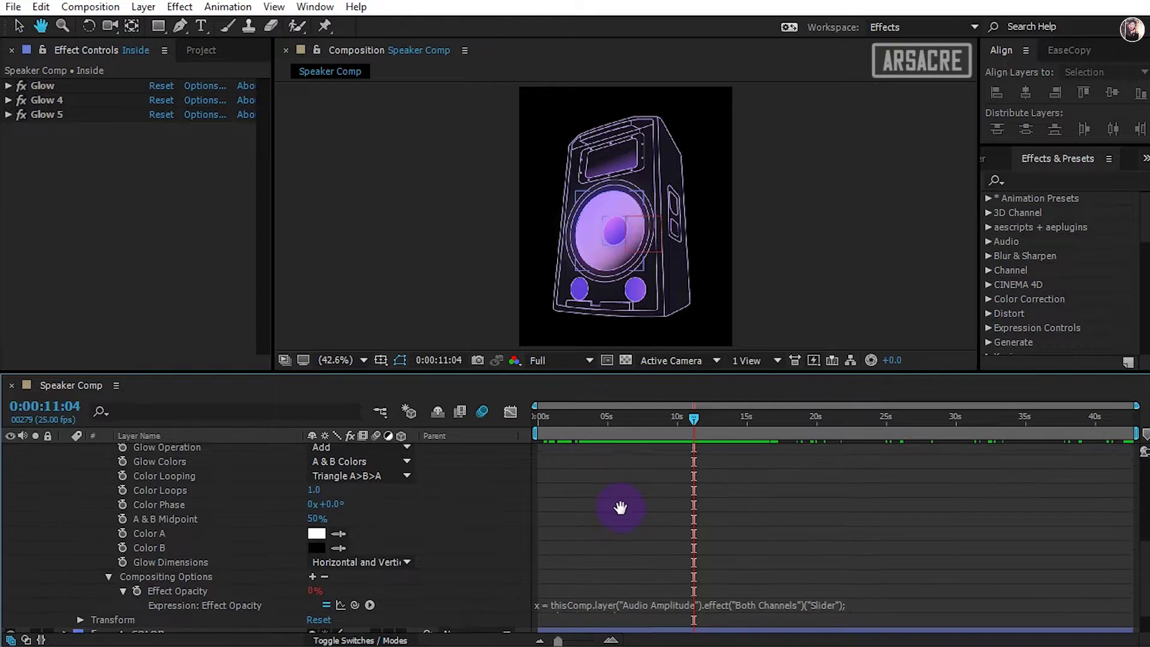
Add the copied audio amplitude expression with ease(x,37,54,0,100) to Glow 4's Effect Opacity on the Inside layer.
drag(619, 507, 619, 645)
click(97, 529)
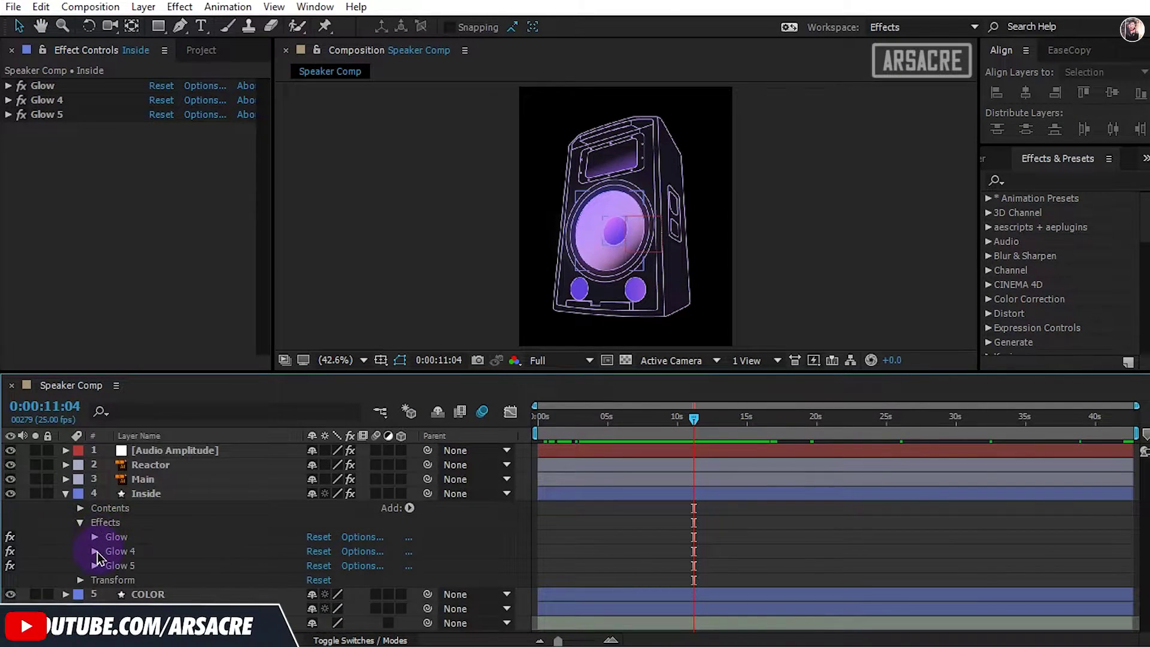
click(174, 494)
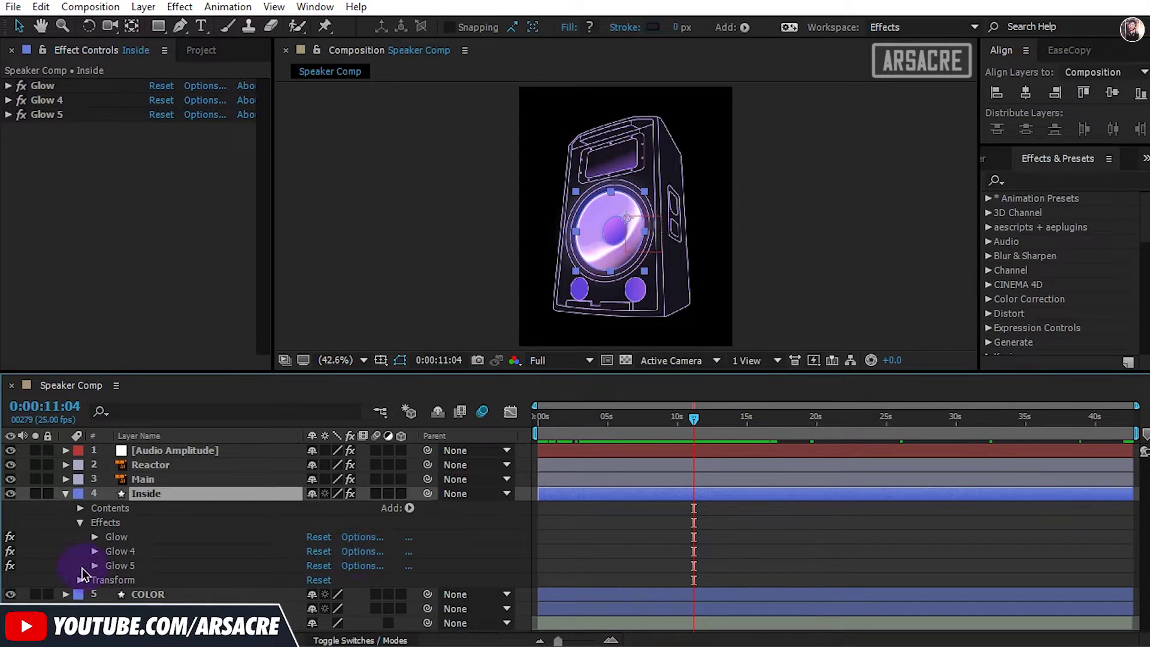
drag(473, 509, 461, 413)
click(108, 568)
alt+click(137, 582)
text(x = thisComp.layer("Audio Amplitude").effect("Both Channels")("Slider");)
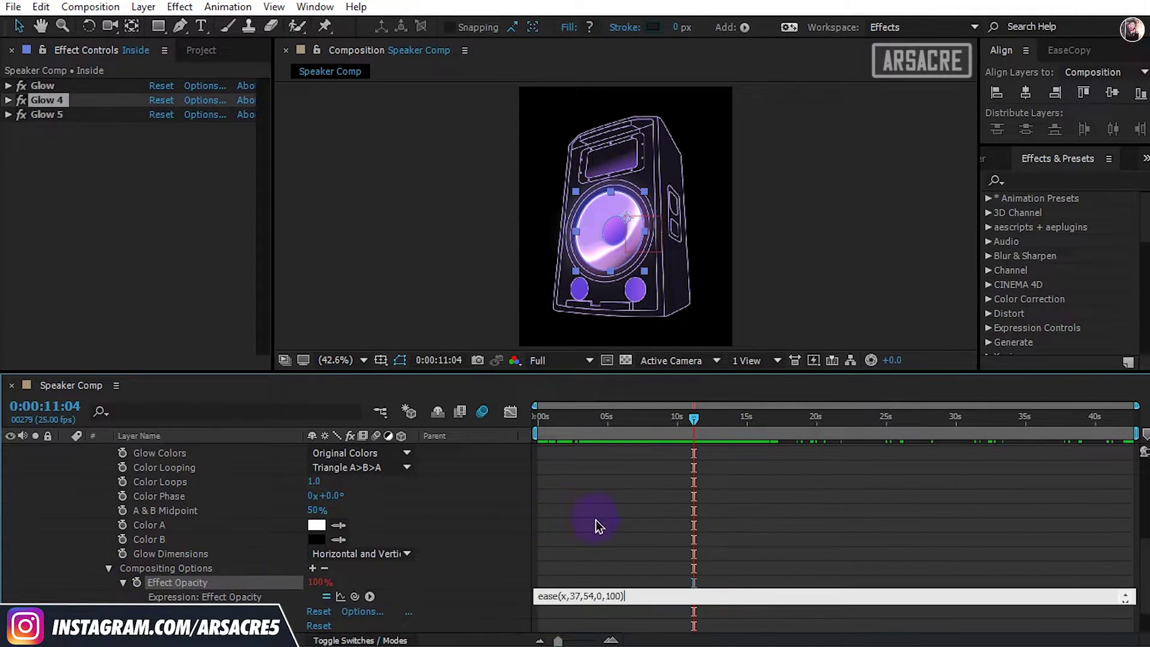
click(597, 500)
Add the same eased audio amplitude expression to the Effect Opacity of the first Glow effect on the Inside layer.
scroll(576, 599, up, 4)
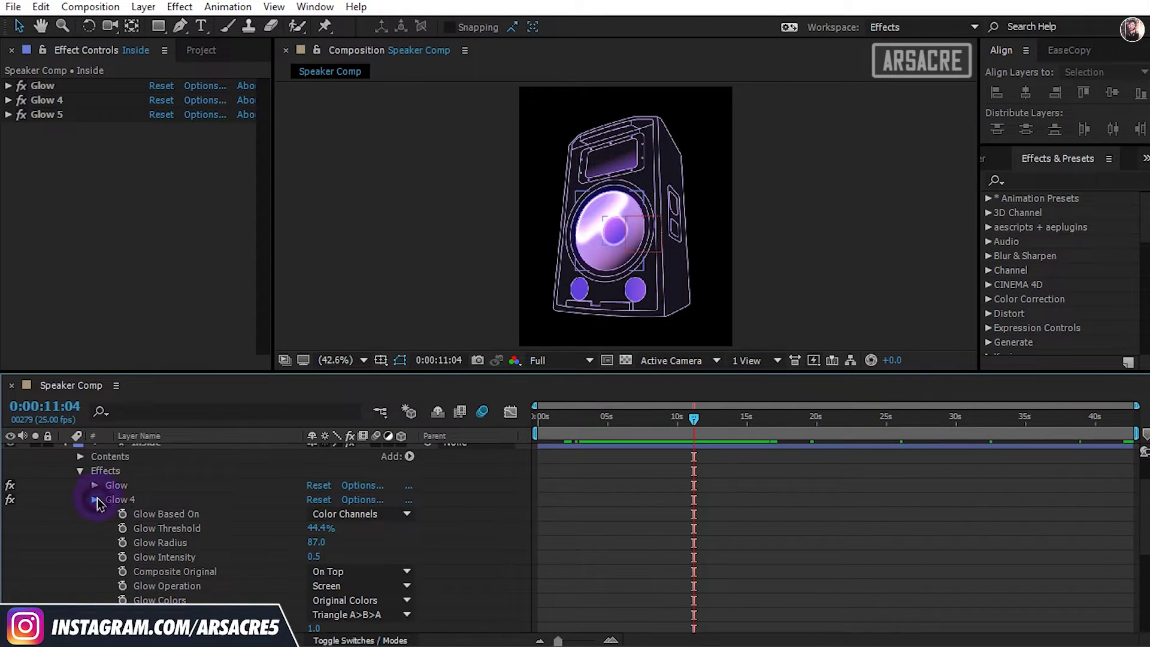
scroll(101, 505, up, 1)
click(97, 550)
click(95, 537)
scroll(487, 598, down, 3)
scroll(480, 479, down, 3)
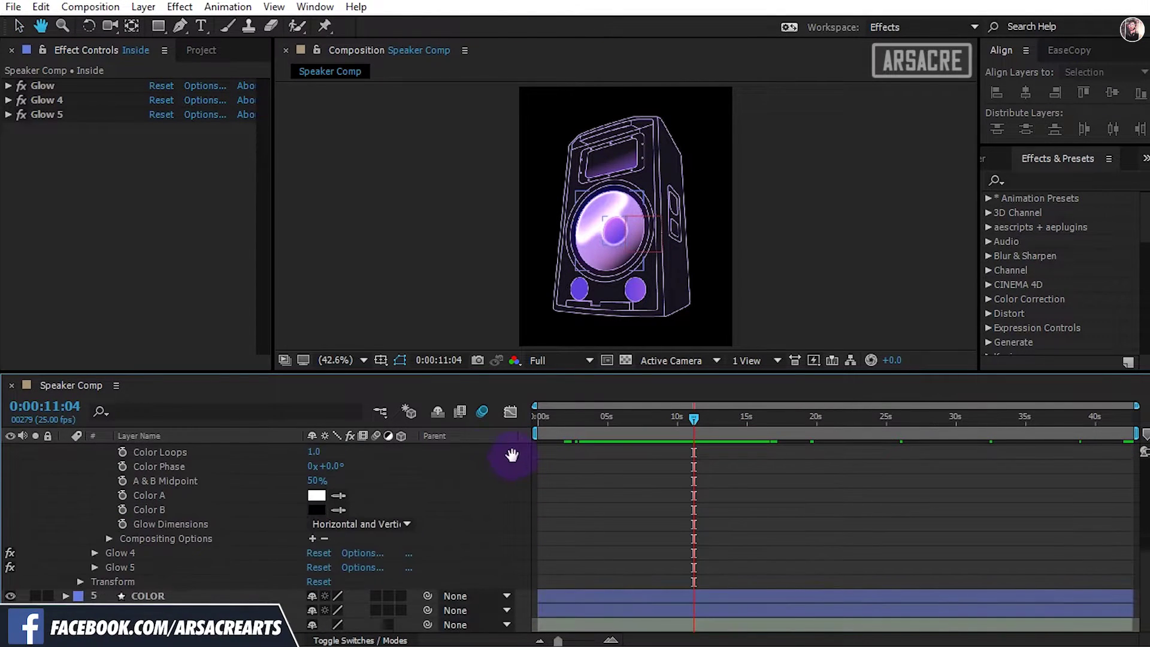
click(109, 539)
alt+click(137, 552)
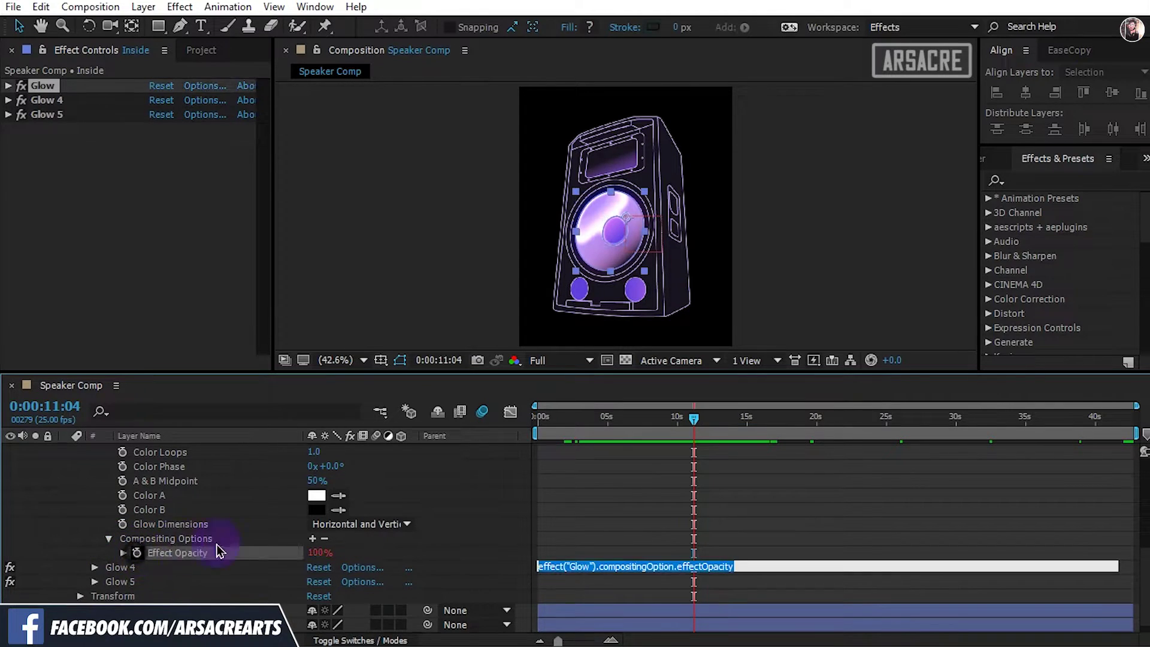
text(x = thisComp.layer("Audio Amplitude").effect("Both Channels")("Slider");)
click(623, 521)
scroll(616, 523, up, 5)
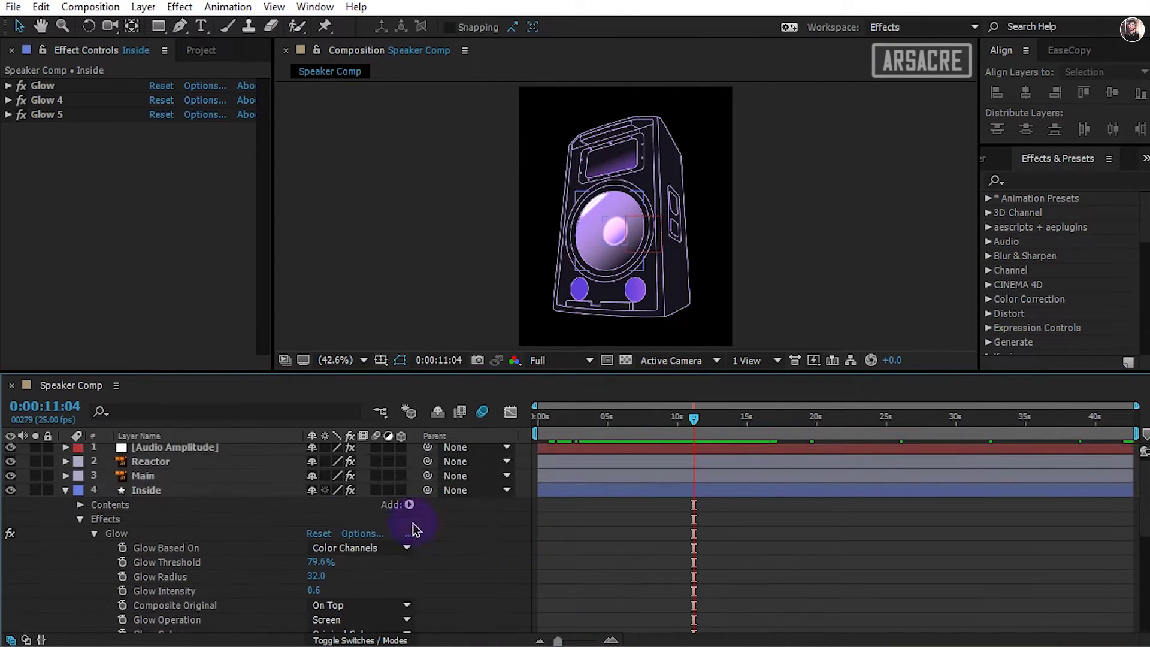
click(94, 533)
Paste the copied audio amplitude expression again on Glow 5's Effect Opacity on the Inside layer.
drag(692, 419, 792, 430)
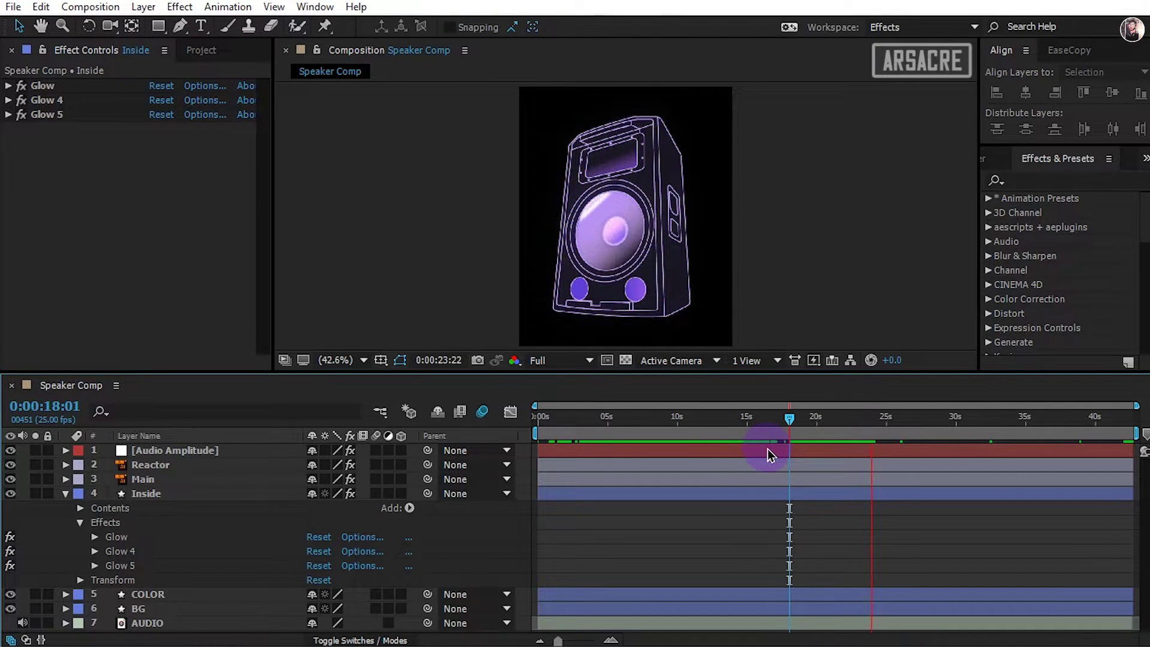
click(824, 418)
click(95, 565)
scroll(462, 527, down, 5)
alt+click(136, 568)
key(ctrl+v)
click(641, 512)
click(829, 423)
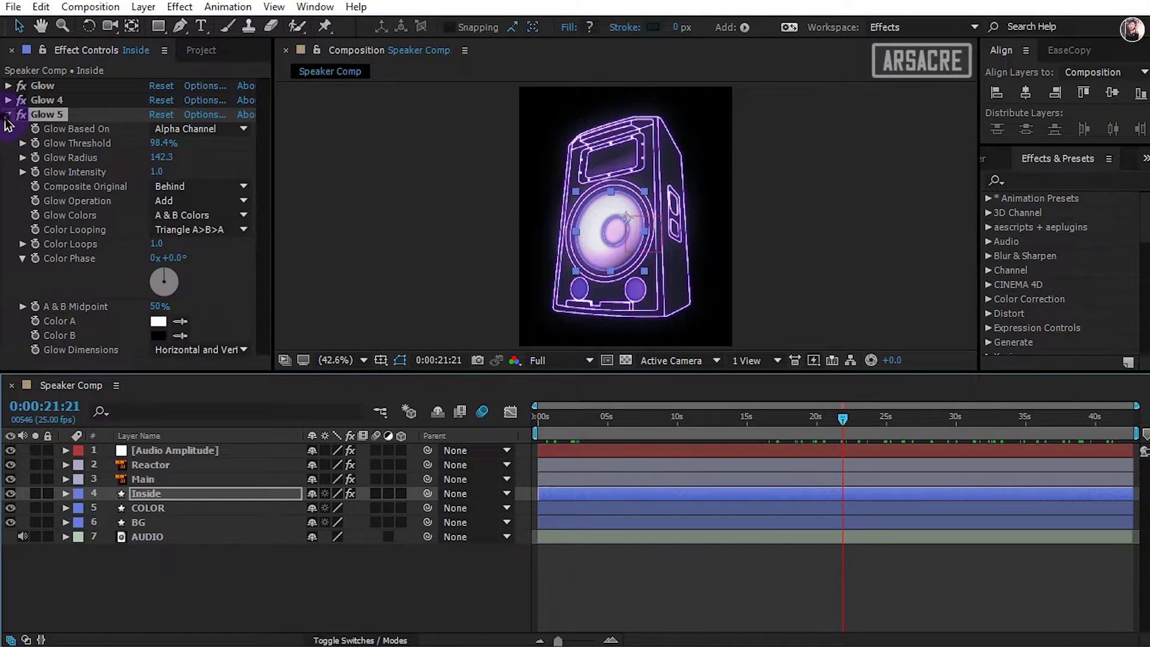
Collapse Glow 5's settings and preview the speaker animation from about 0:00:16:16.
click(8, 115)
drag(827, 433, 769, 442)
key(space)
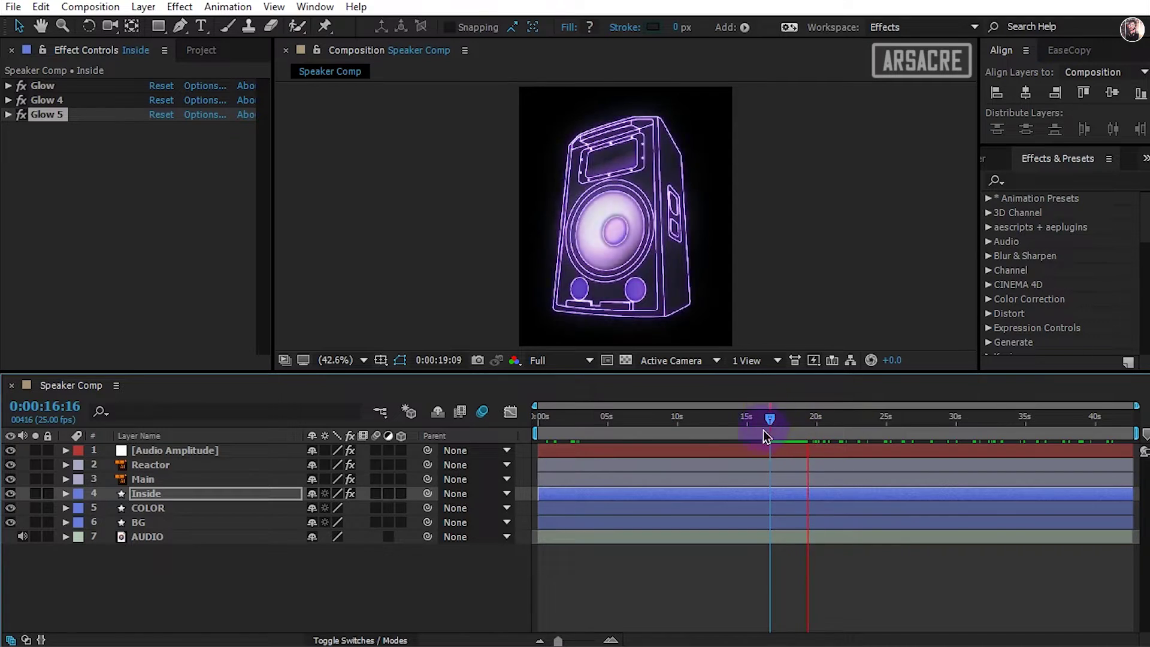
click(833, 426)
drag(832, 426, 828, 426)
Create a white 592 × 720 px solid layer named Spectrum in Speaker Comp.
click(244, 590)
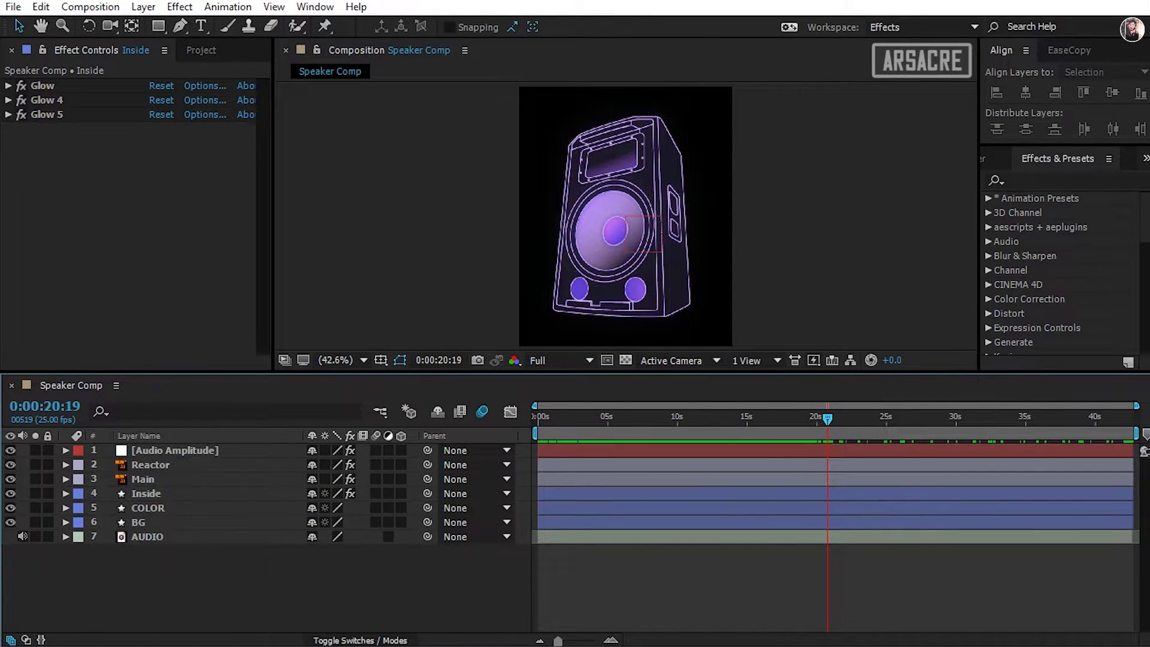
right_click(219, 592)
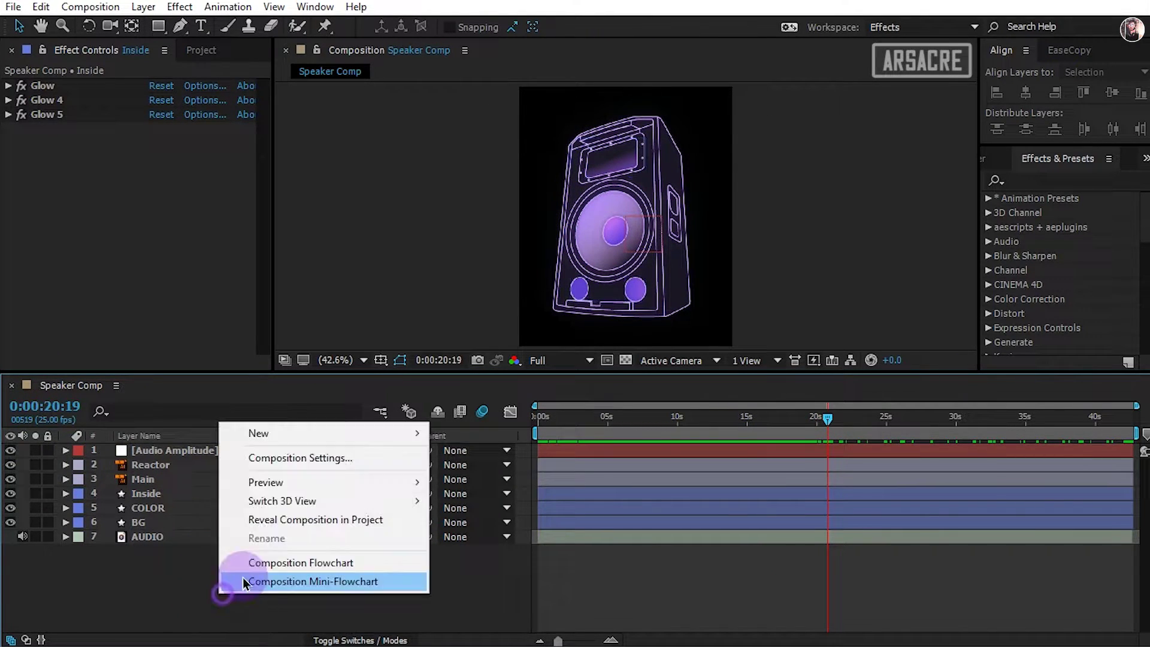
mouse_move(361, 437)
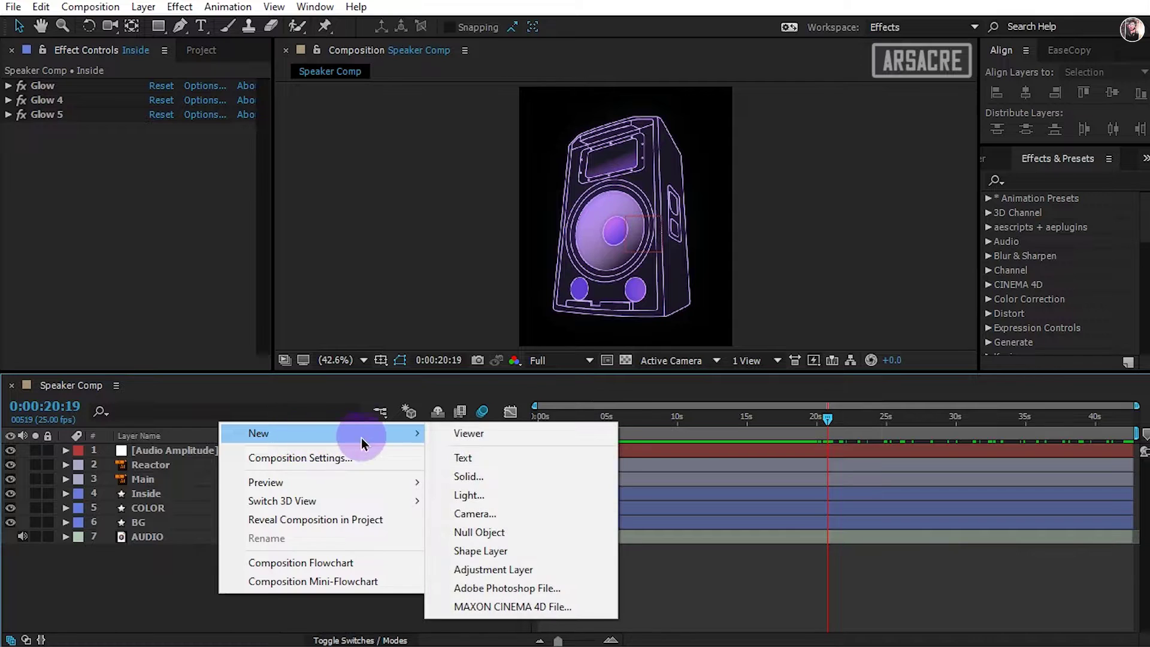
click(489, 476)
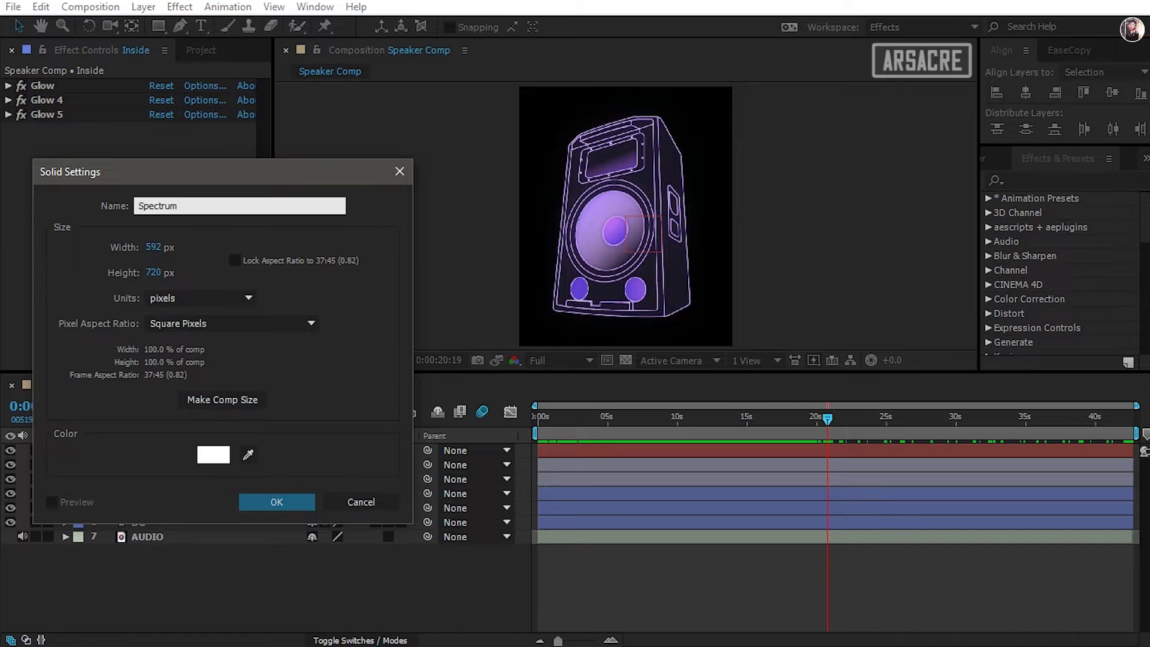
key(Return)
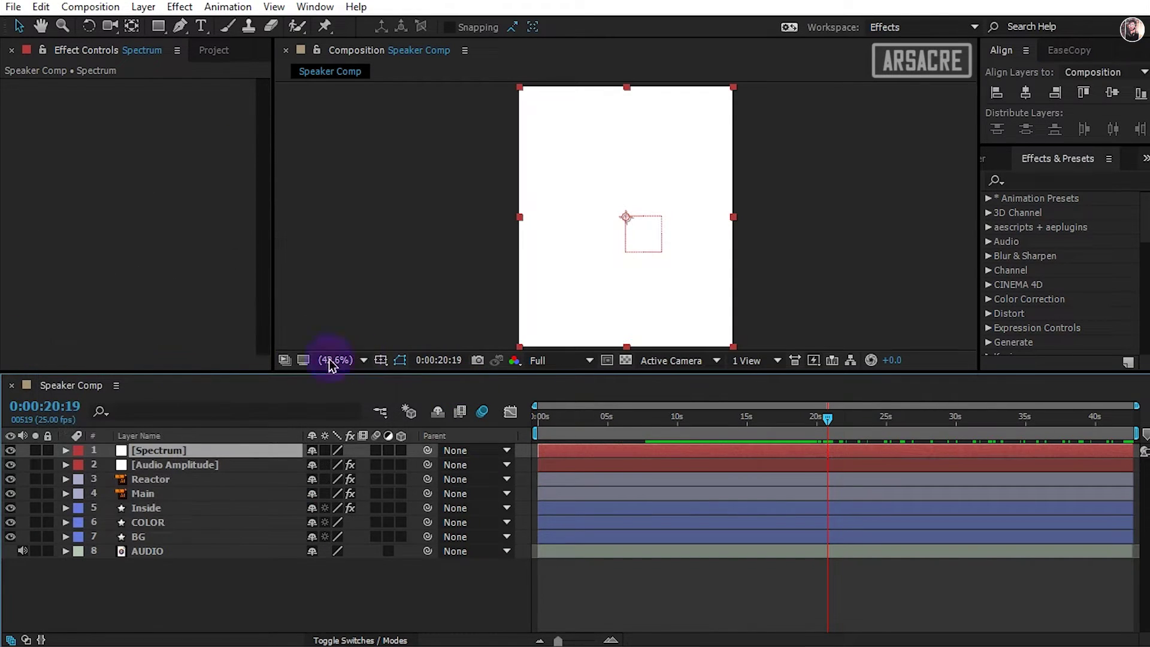
Find the Audio Waveform effect and apply it to the Spectrum layer.
click(673, 303)
click(1044, 180)
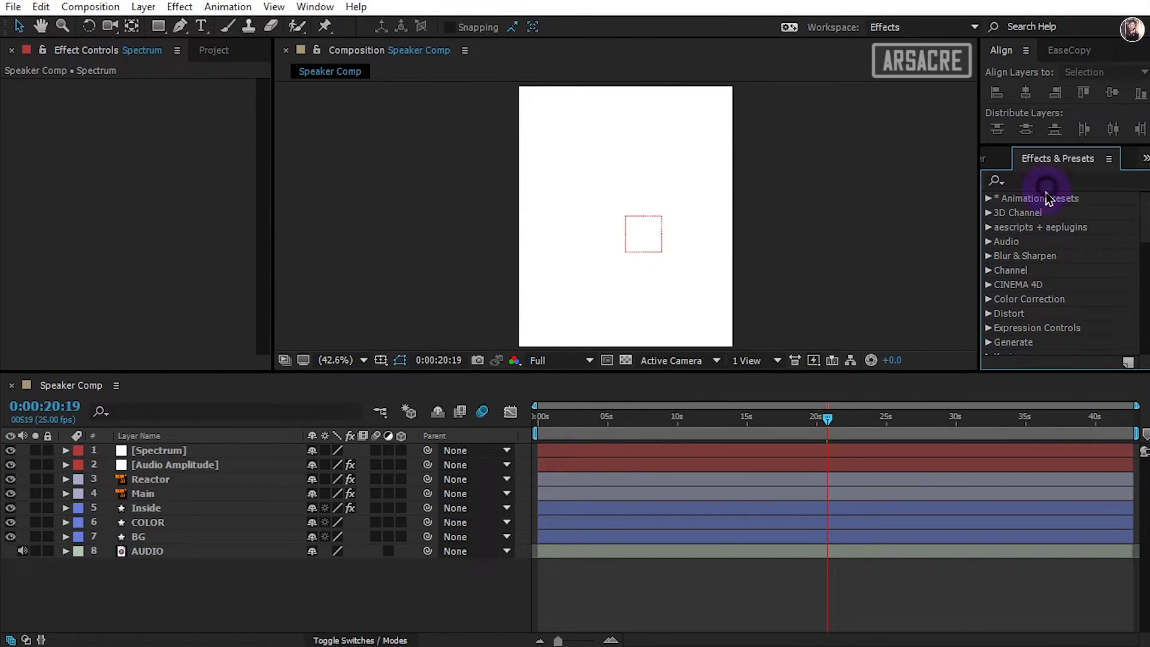
text(wavefor)
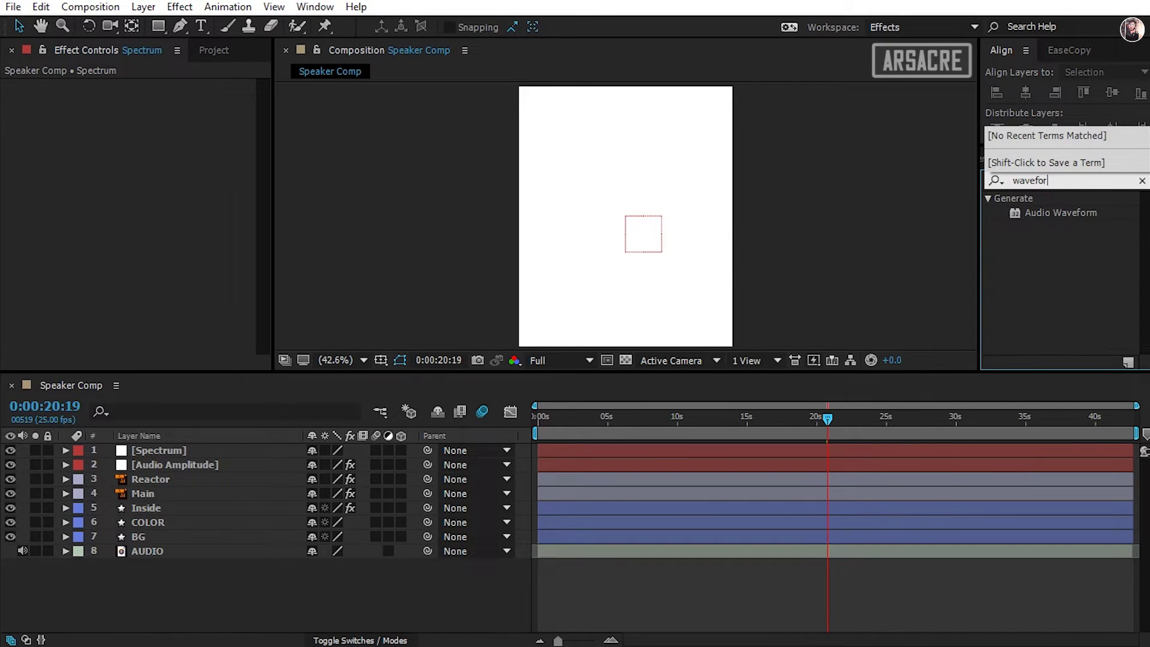
drag(1054, 212, 164, 449)
Set the Audio Waveform's audio layer to AUDIO and make its inside and outside colors white.
key(z)
click(517, 206)
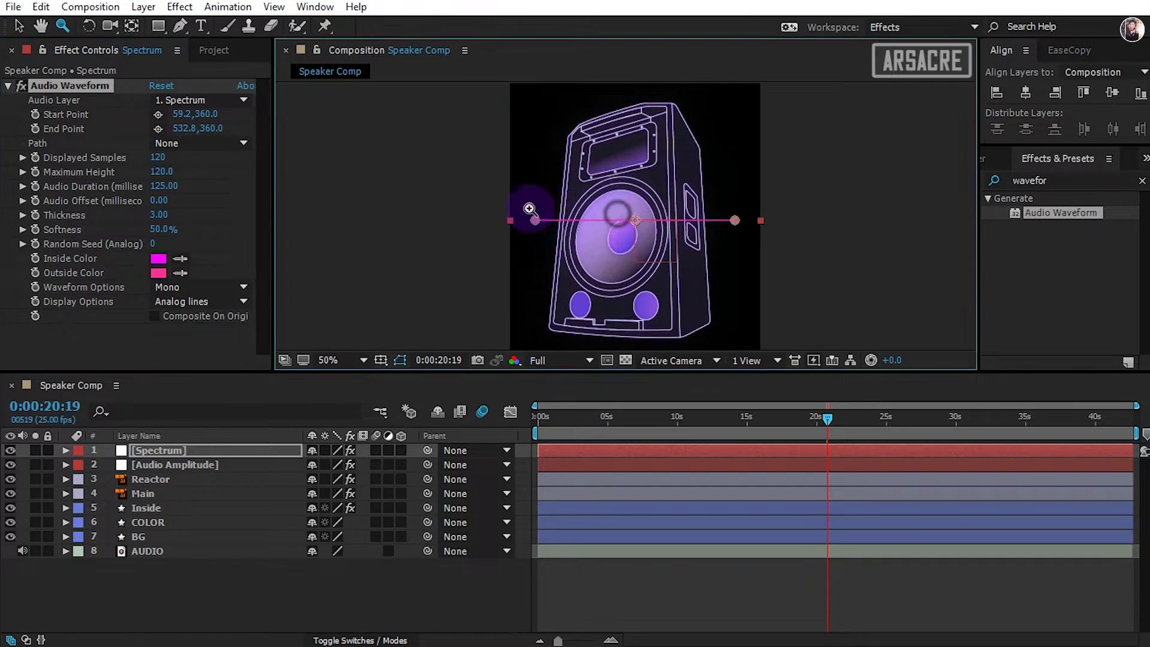
click(202, 100)
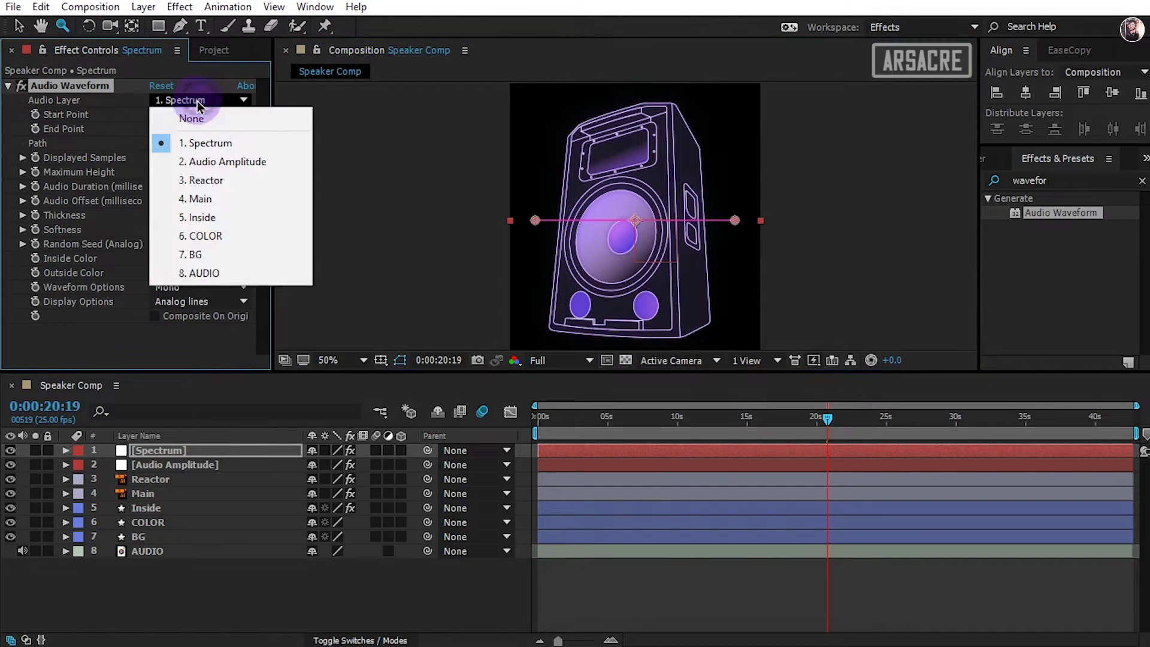
click(235, 272)
click(158, 260)
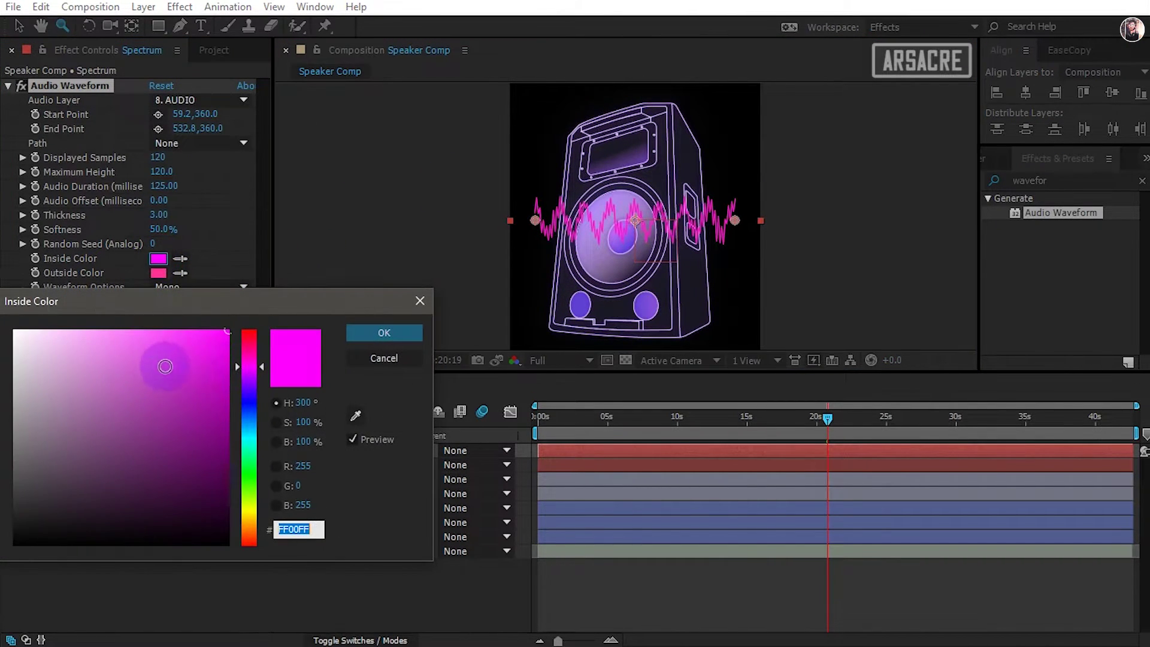
drag(136, 366, 11, 302)
click(383, 333)
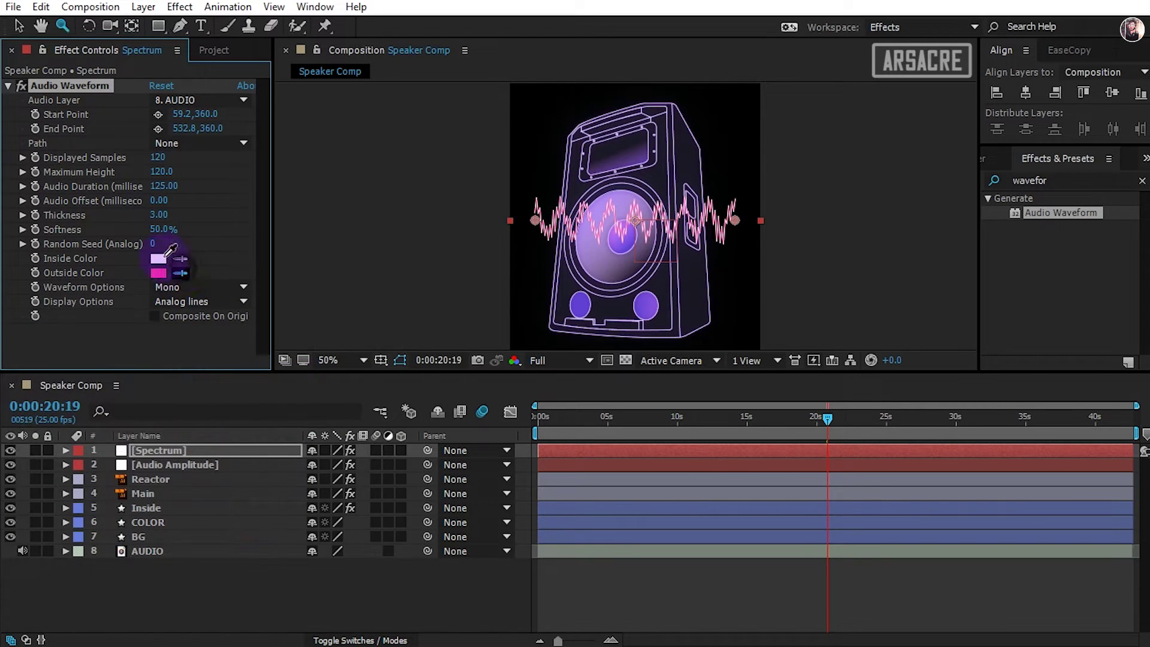
Place the waveform's start point at 191.2,227.0 and end point at 319.8,199.0 inside the speaker's upper window.
click(678, 207)
drag(673, 216, 664, 246)
key(v)
drag(376, 273, 486, 160)
drag(774, 273, 602, 138)
Set the waveform to 12 displayed samples, maximum height 20.8, audio duration 11, thickness 3.43 and softness 0%.
drag(828, 419, 841, 424)
key(z)
click(563, 159)
click(163, 157)
text(12)
key(Return)
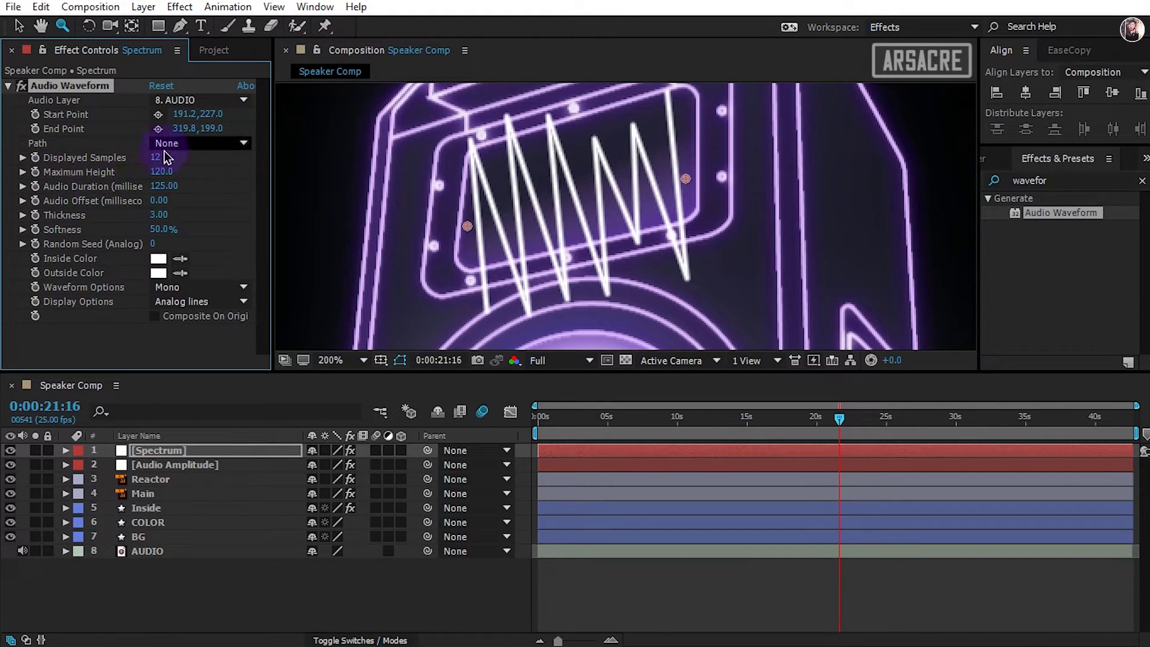
drag(159, 172, 21, 222)
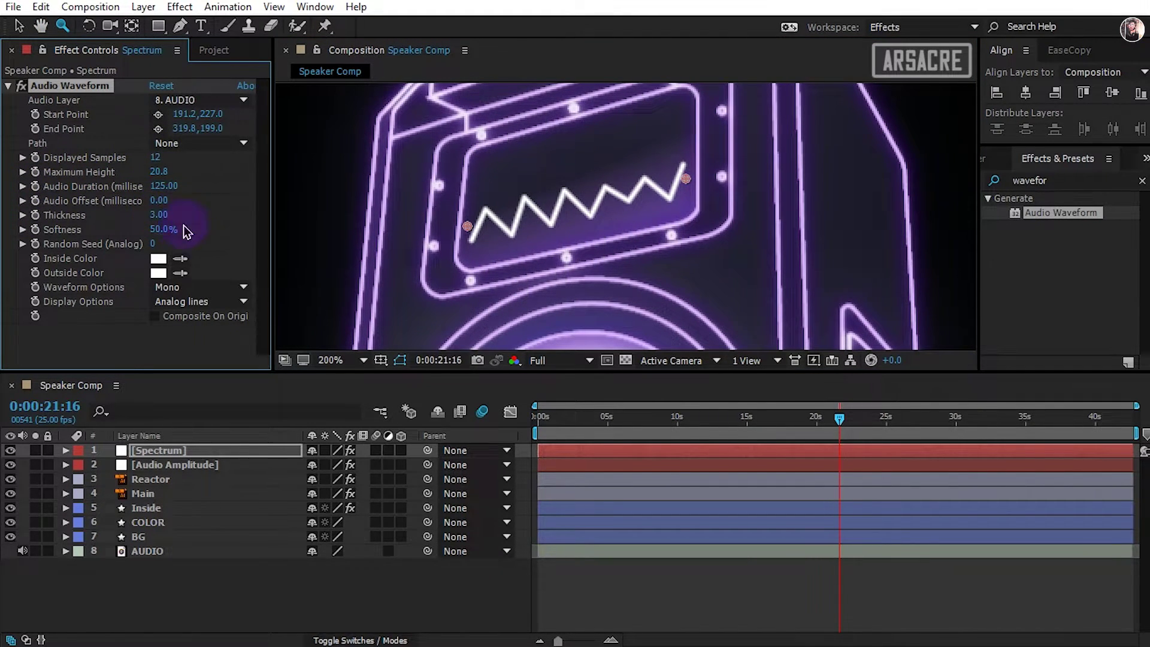
drag(159, 215, 120, 234)
drag(166, 193, 98, 195)
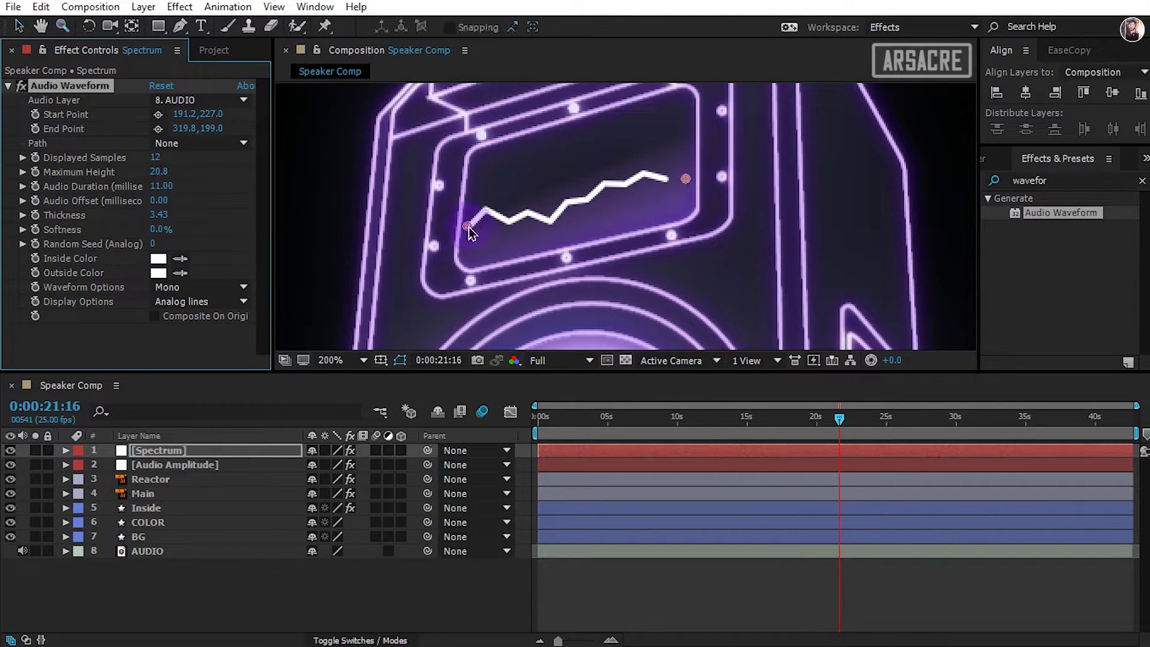
Extend the waveform from 188.2,221.5 to 339.3,191.0 and place the Spectrum layer between COLOR and BG.
drag(469, 233, 463, 223)
drag(686, 179, 716, 169)
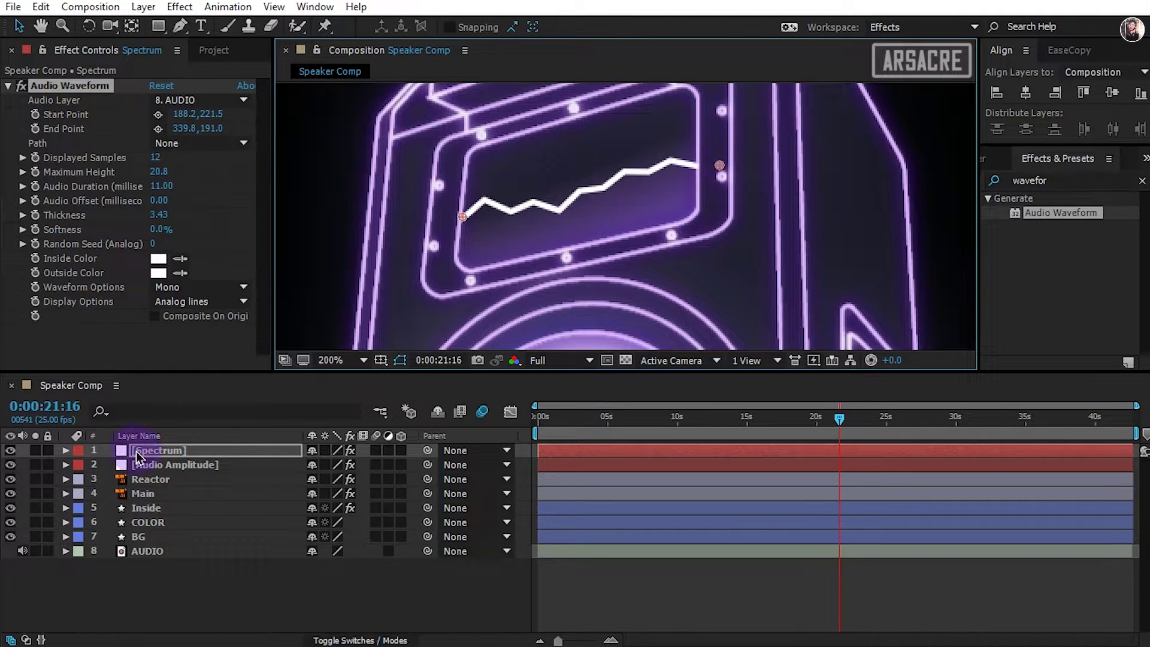
drag(144, 450, 177, 529)
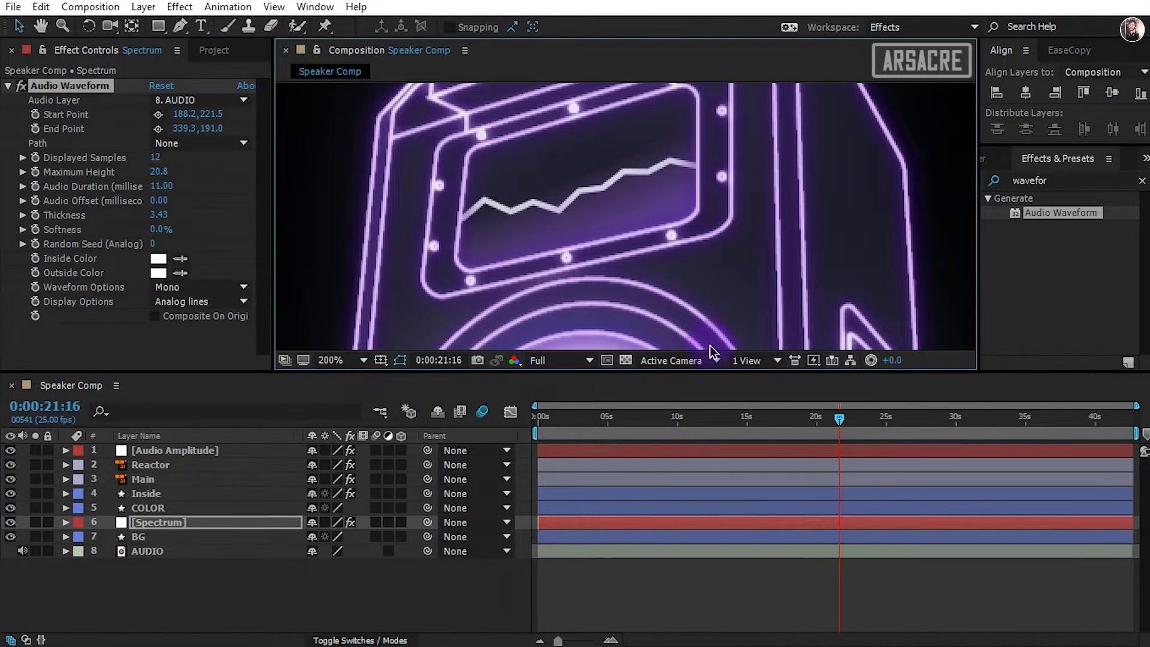
key(space)
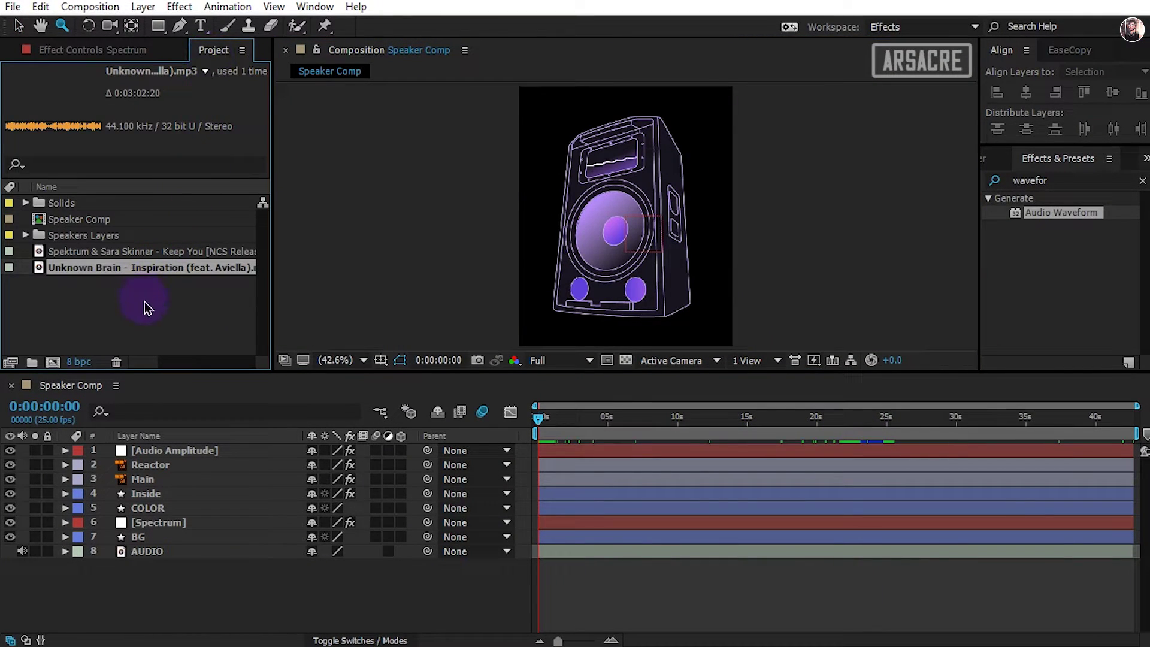
Import Floor.jpg into the project.
click(148, 308)
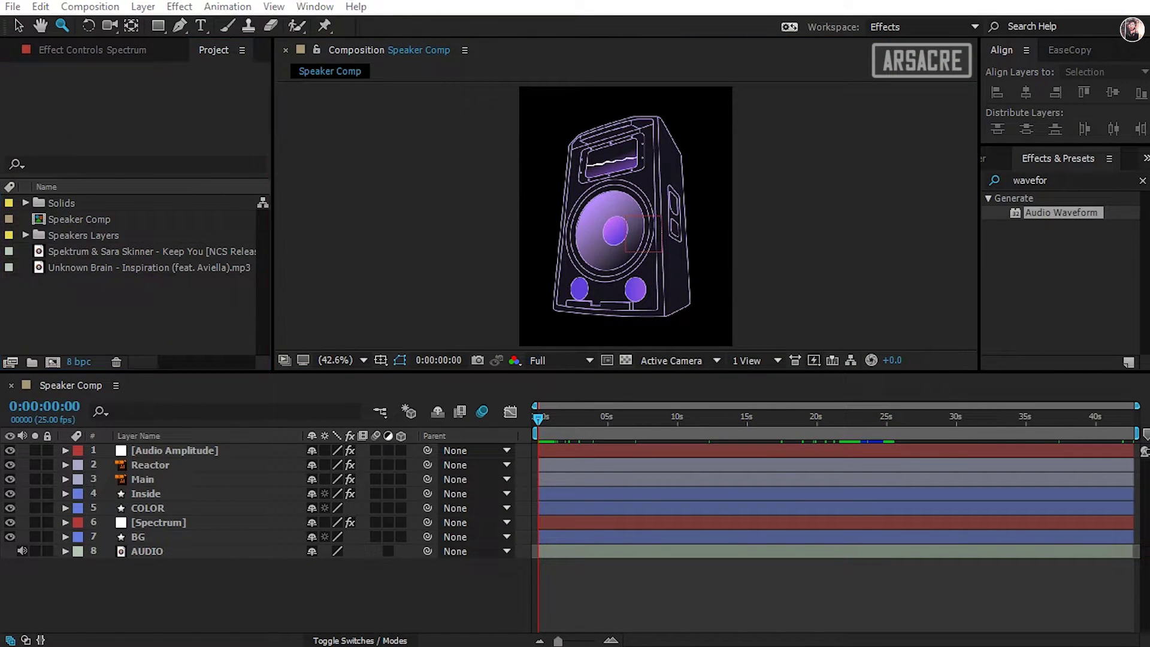
drag(162, 340, 179, 318)
click(166, 310)
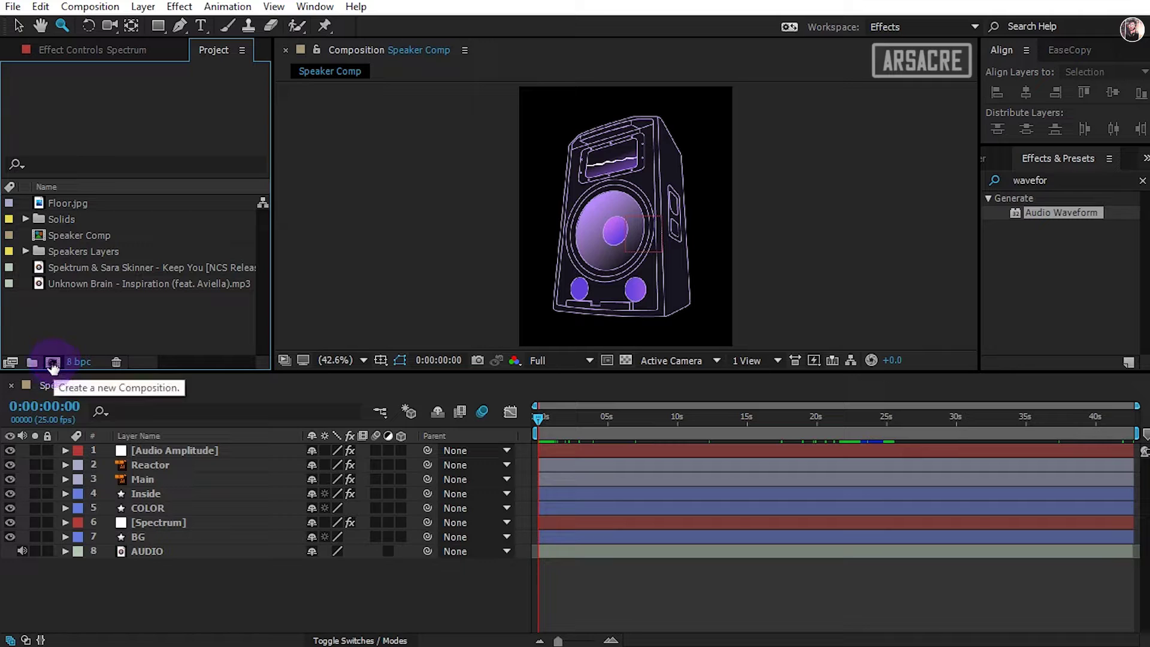
Create a composition named Render at 1920 × 1080 px, 25 fps, with a duration of 0:00:42:00.
click(52, 362)
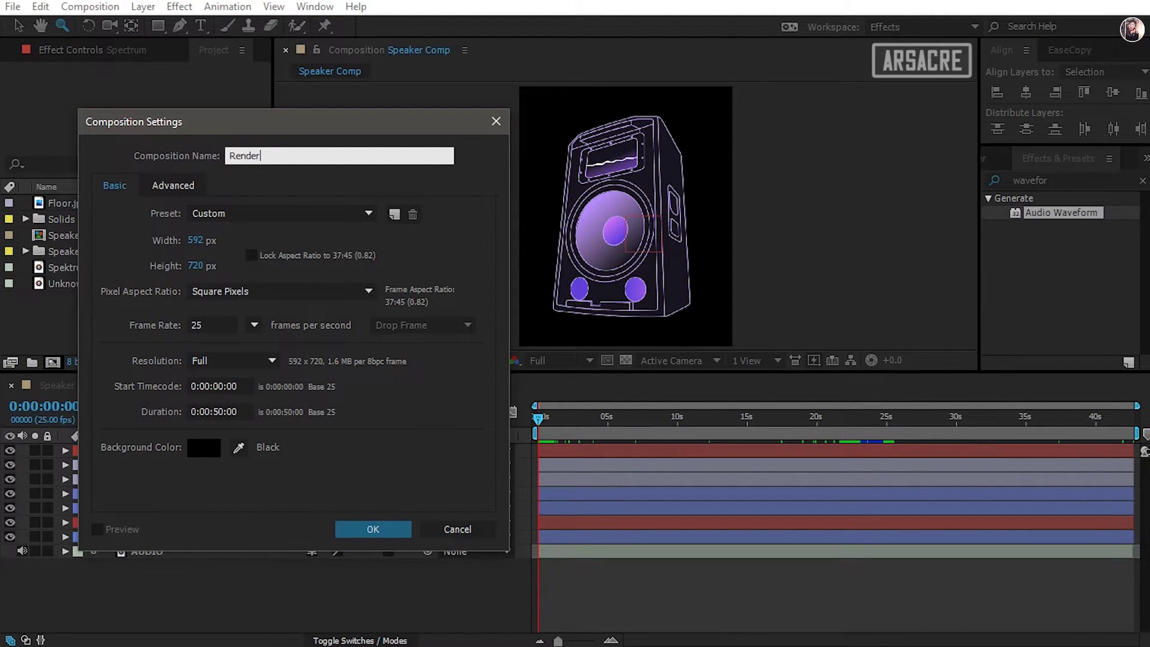
click(198, 241)
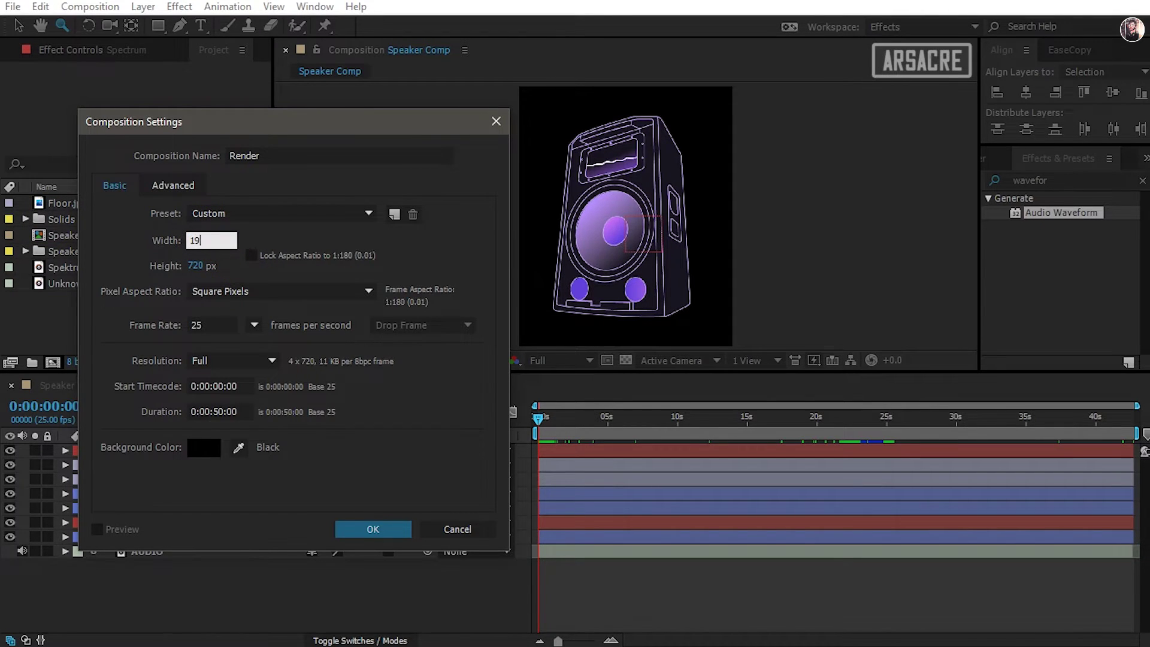
key(Tab)
text(1)
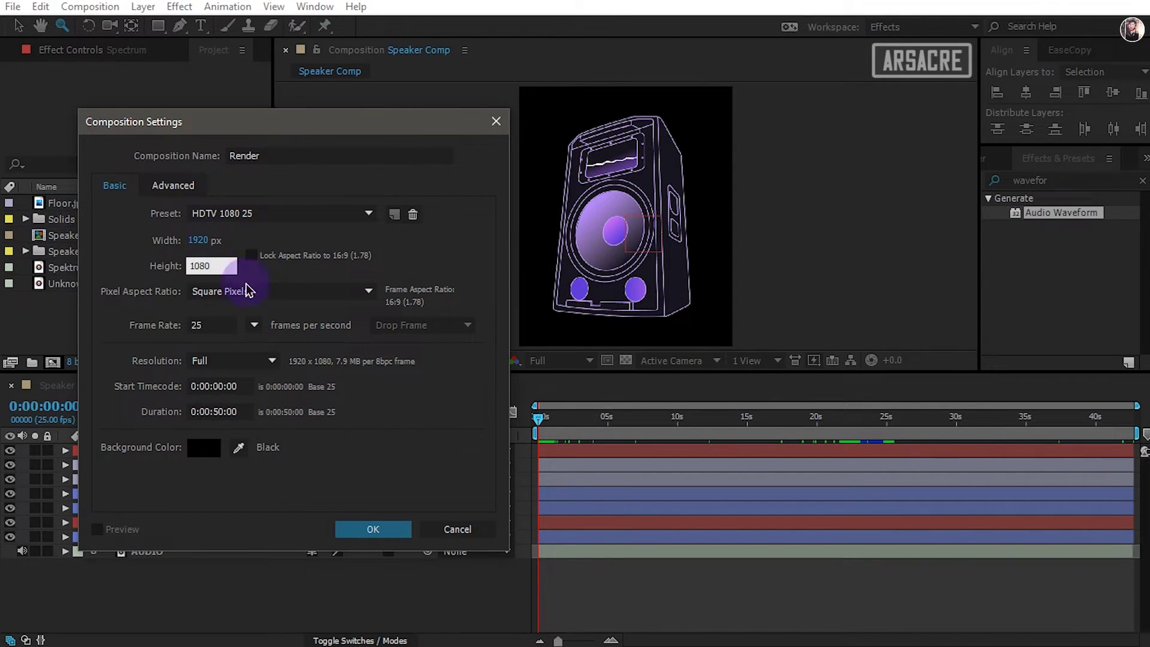
click(216, 405)
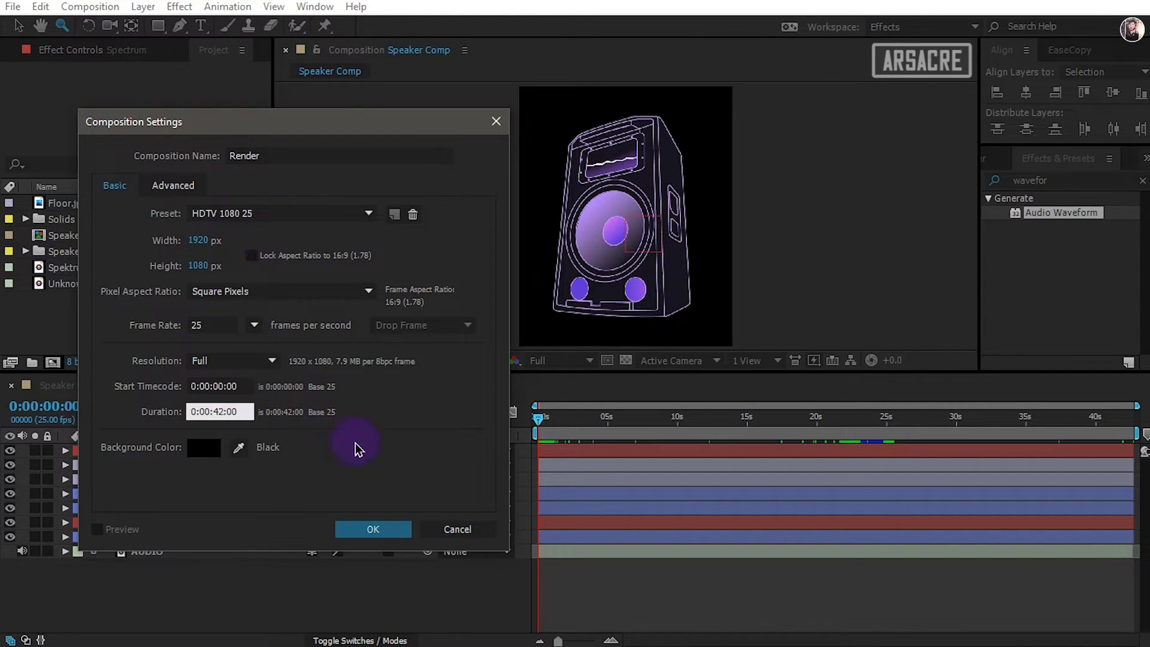
click(372, 529)
Add Floor.jpg to the Render composition, rotate it and fit it to the full frame.
drag(539, 418, 569, 418)
click(88, 340)
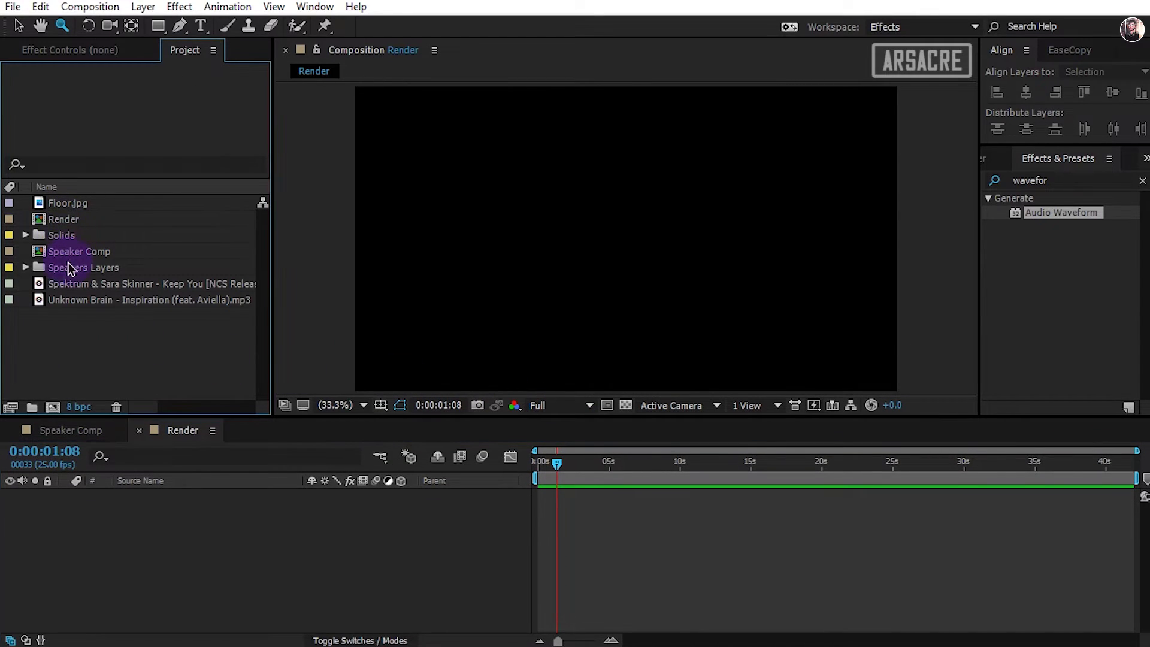
click(49, 219)
drag(66, 204, 311, 542)
key(w)
drag(858, 165, 379, 323)
key(ctrl+alt+f)
drag(447, 212, 970, 172)
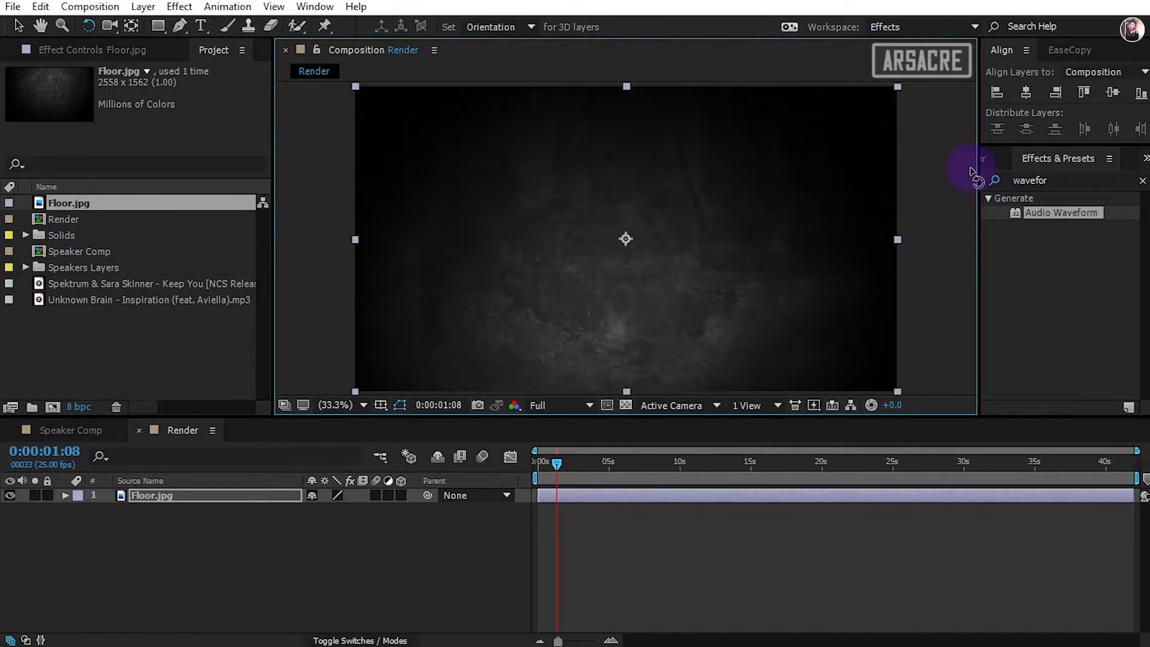
Undo the last move and rotation of Floor.jpg, and rotate it half a turn again so its brighter area lies at the bottom.
key(v)
mouse_move(676, 225)
mouse_down()
mouse_move(676, 251)
mouse_move(679, 218)
mouse_up()
key(ctrl+z)
key(ctrl+z)
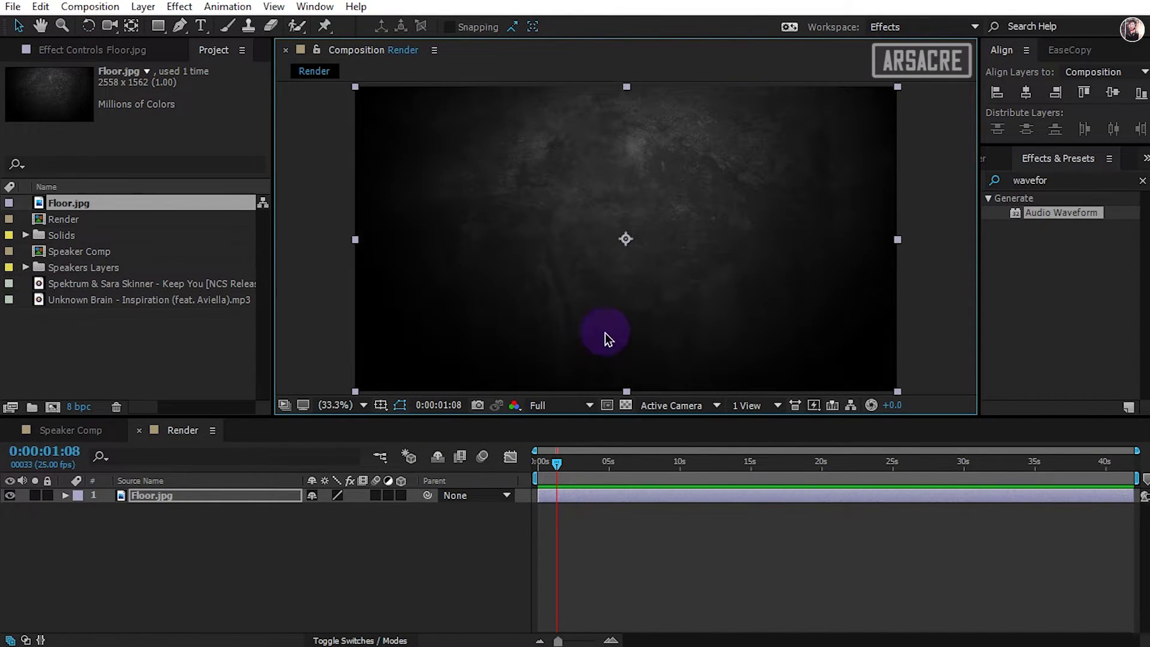
key(w)
drag(847, 208, 296, 294)
click(1106, 194)
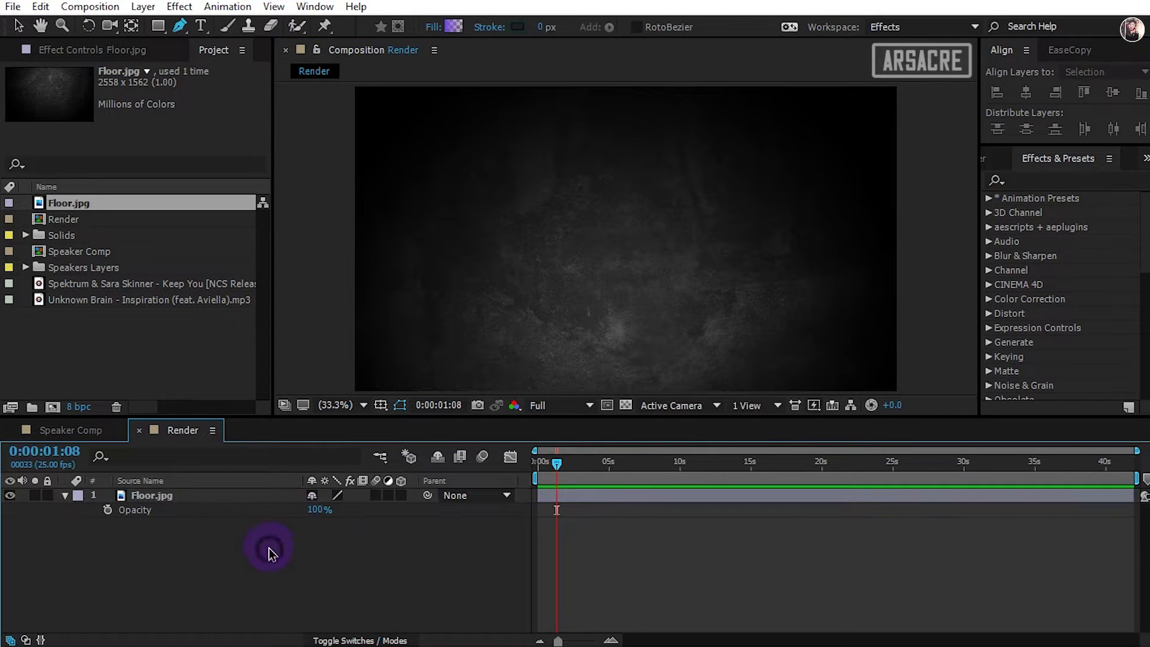
Create a black 1920 × 1080 px solid named BG and place it beneath Floor.jpg in the Render composition.
right_click(269, 548)
mouse_move(382, 396)
click(557, 436)
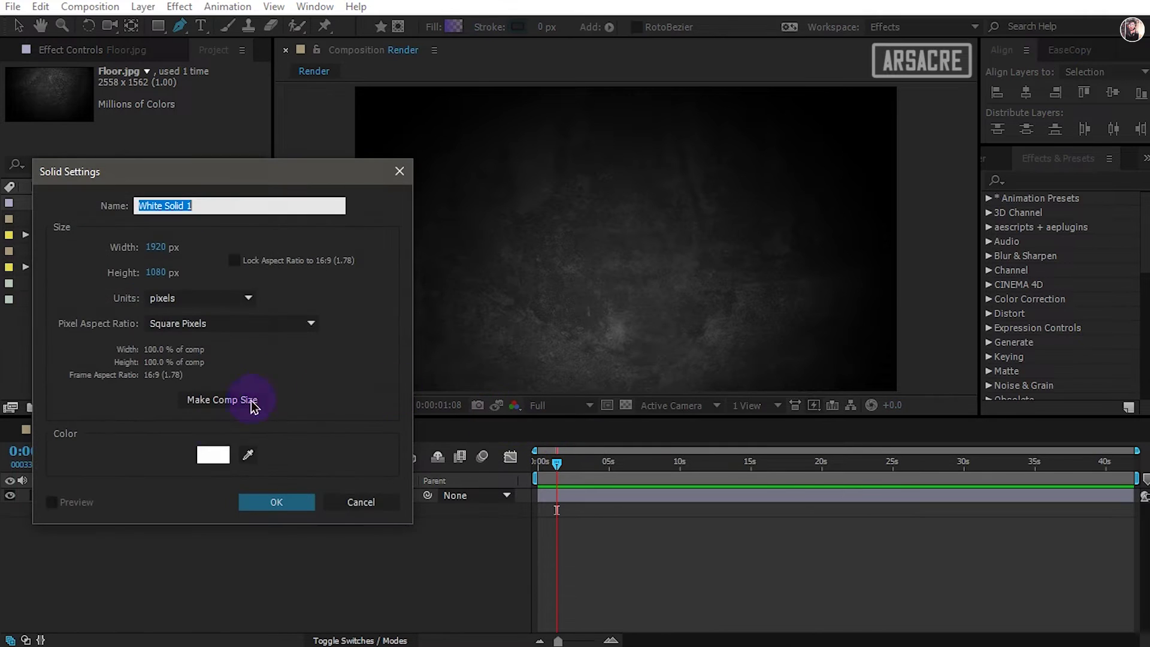
click(213, 455)
click(14, 544)
click(355, 340)
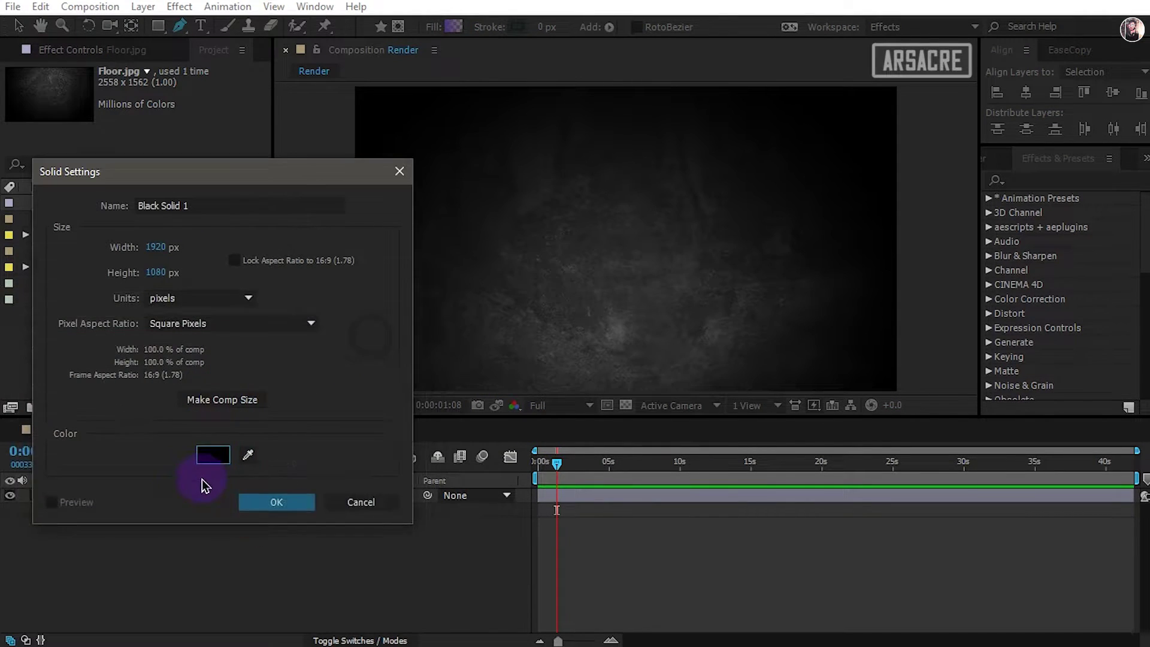
click(155, 206)
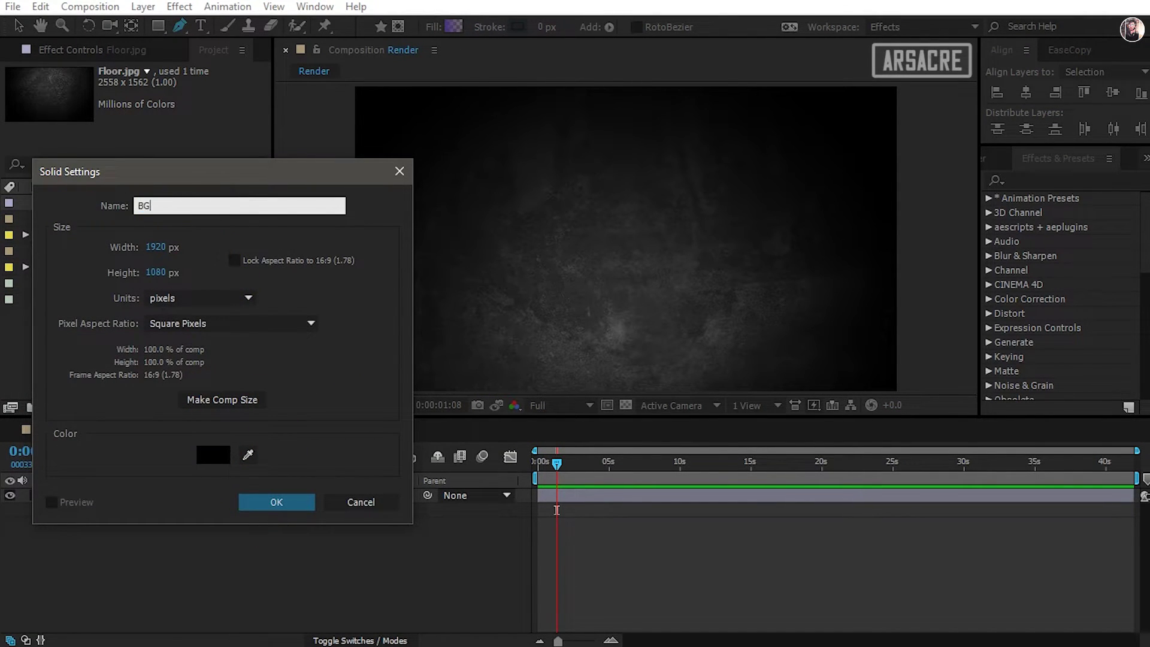
key(Return)
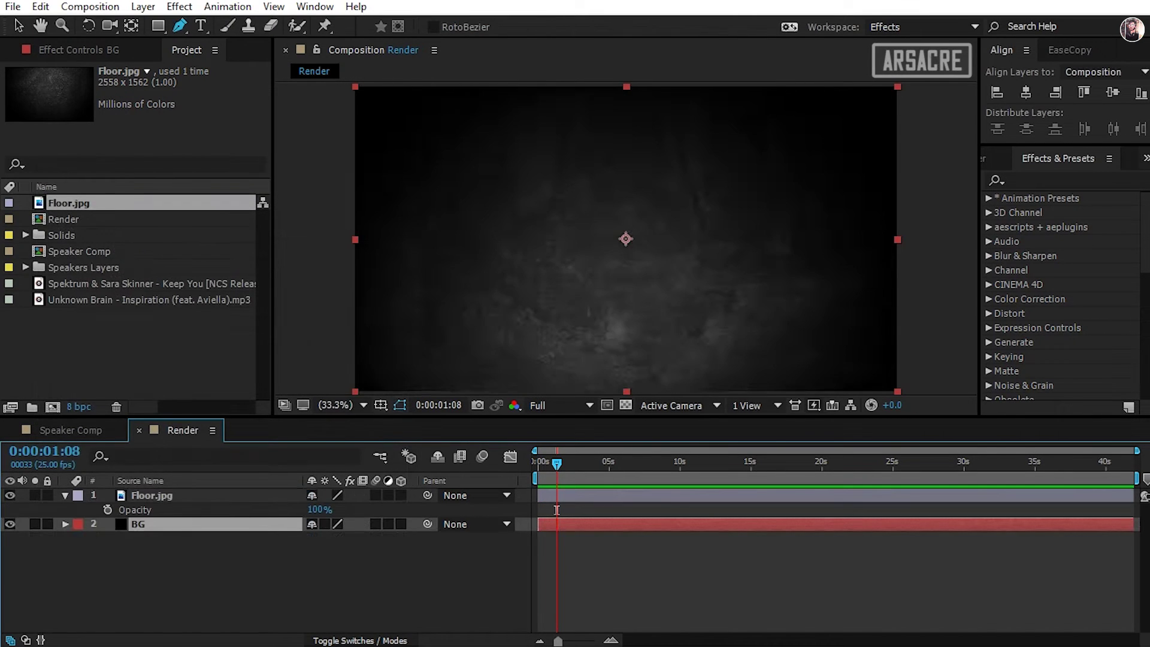
Lower the opacity of the Floor.jpg layer to 47%.
click(152, 608)
click(441, 295)
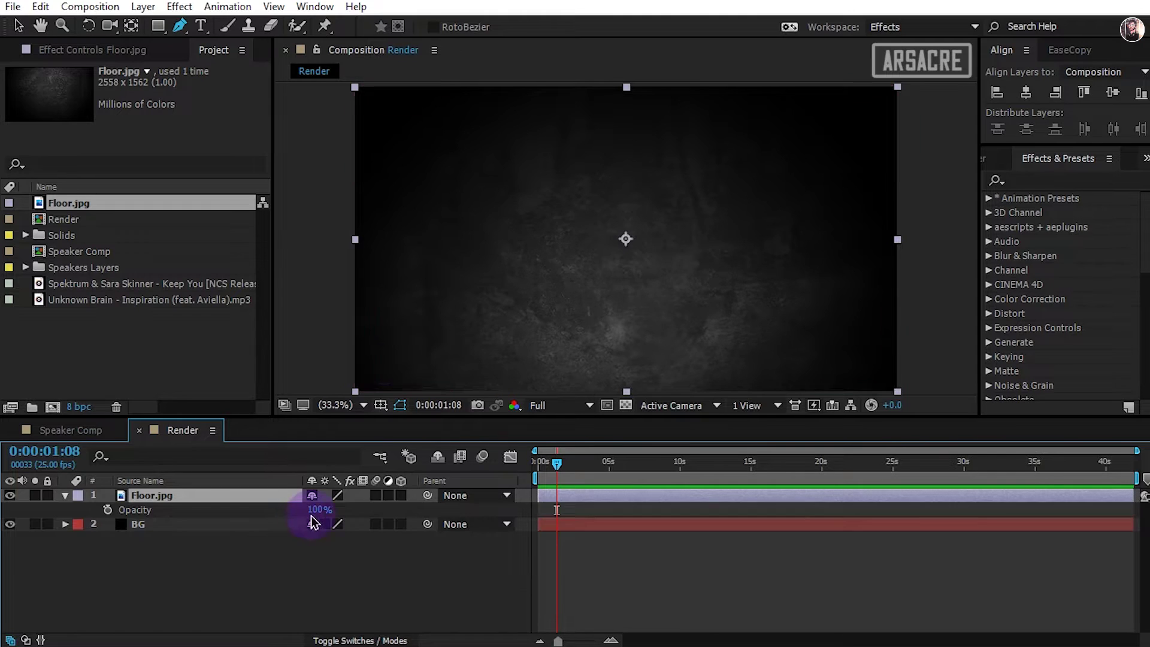
key(t)
key(t)
drag(316, 509, 257, 513)
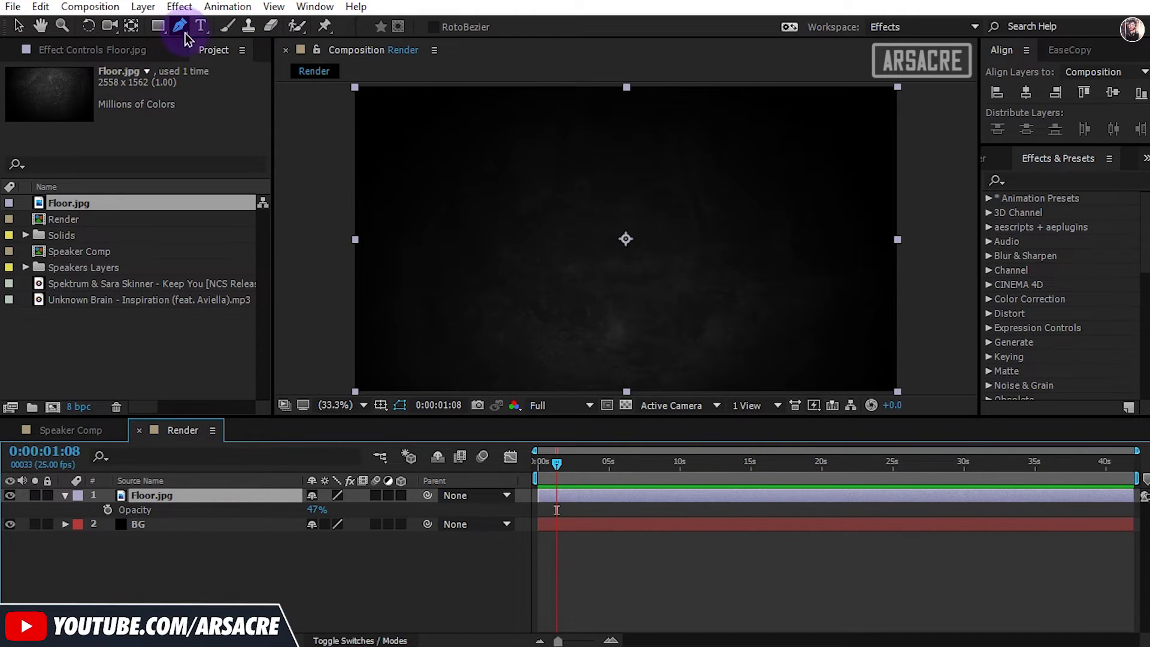
Mask Floor.jpg with a rectangle covering the lower half of the frame and feather the mask by 452 pixels.
click(159, 28)
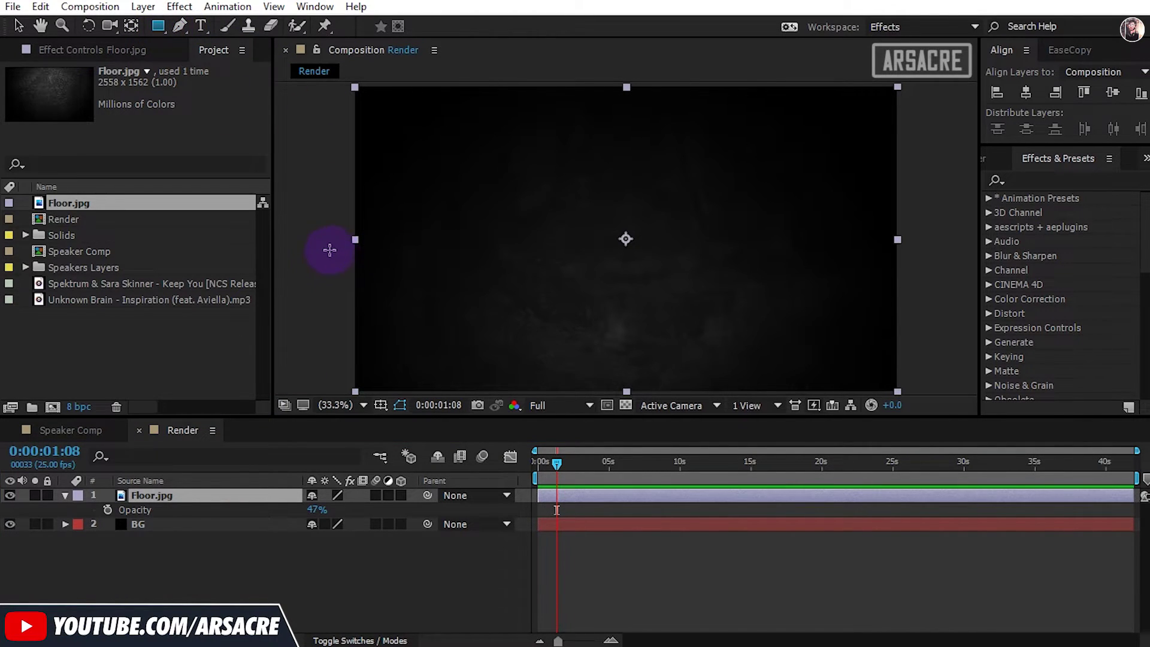
drag(329, 250, 946, 411)
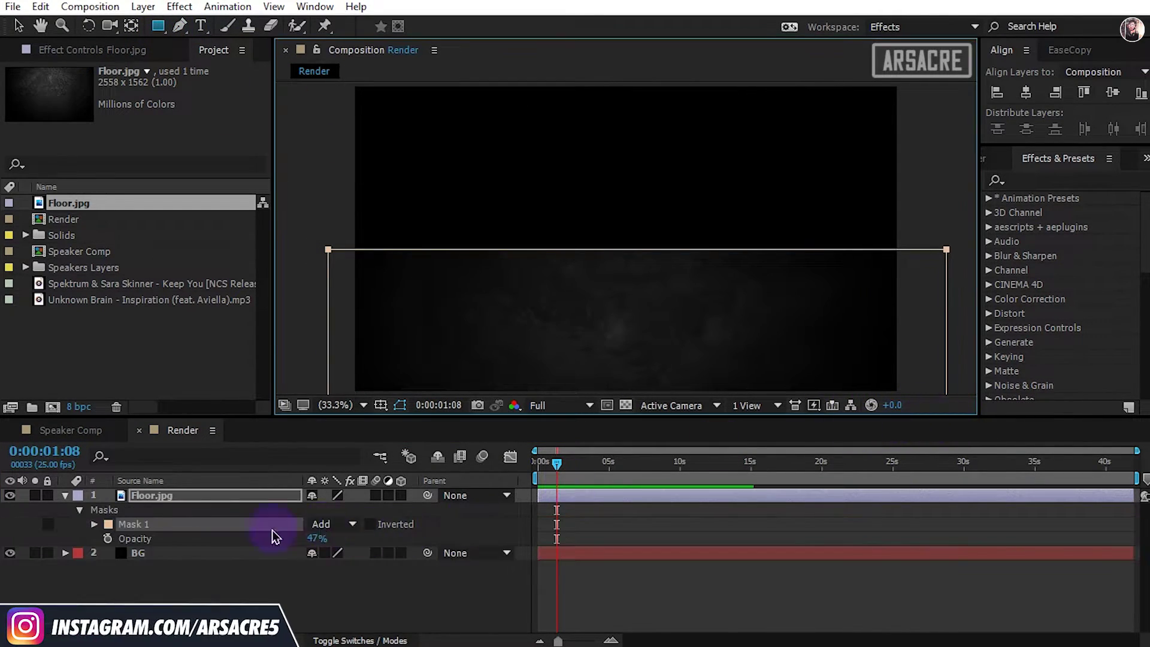
key(f)
click(294, 572)
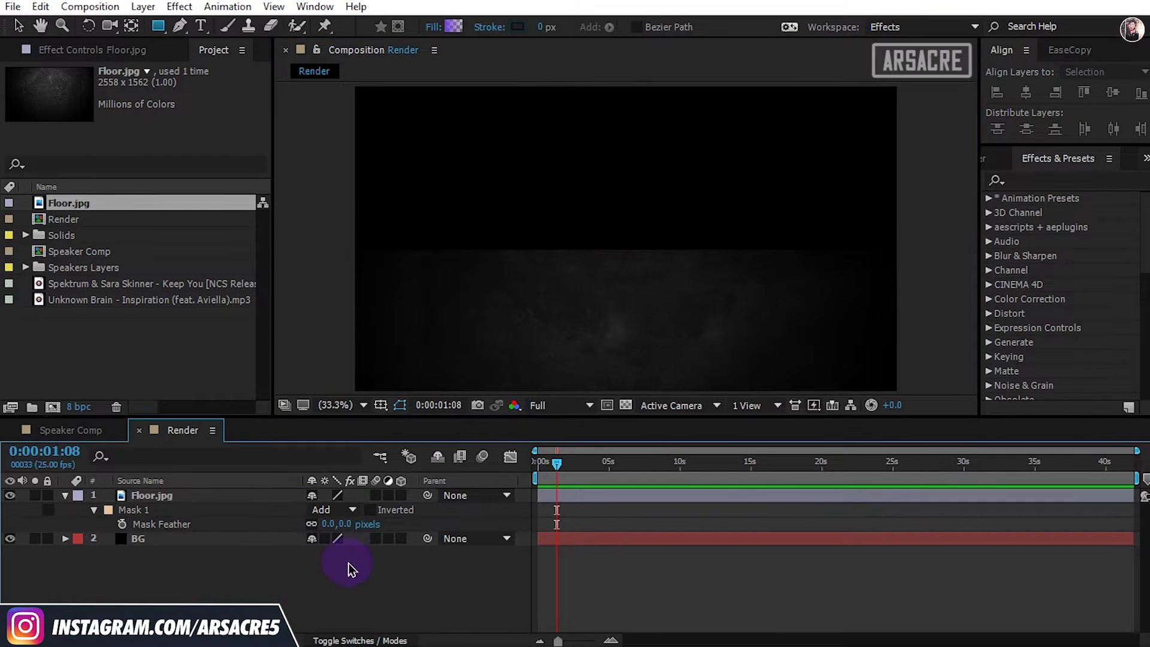
drag(346, 524, 436, 539)
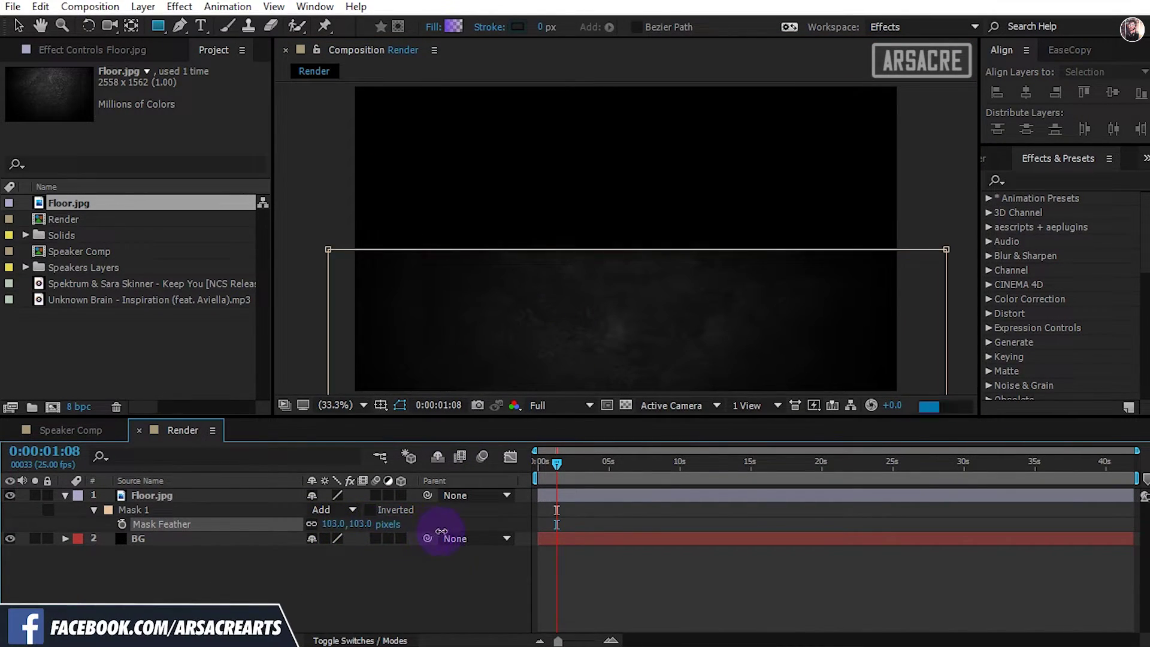
click(367, 563)
drag(353, 524, 644, 527)
Shift the masked Floor.jpg layer downward so its soft upper edge sits lower in the frame.
click(611, 342)
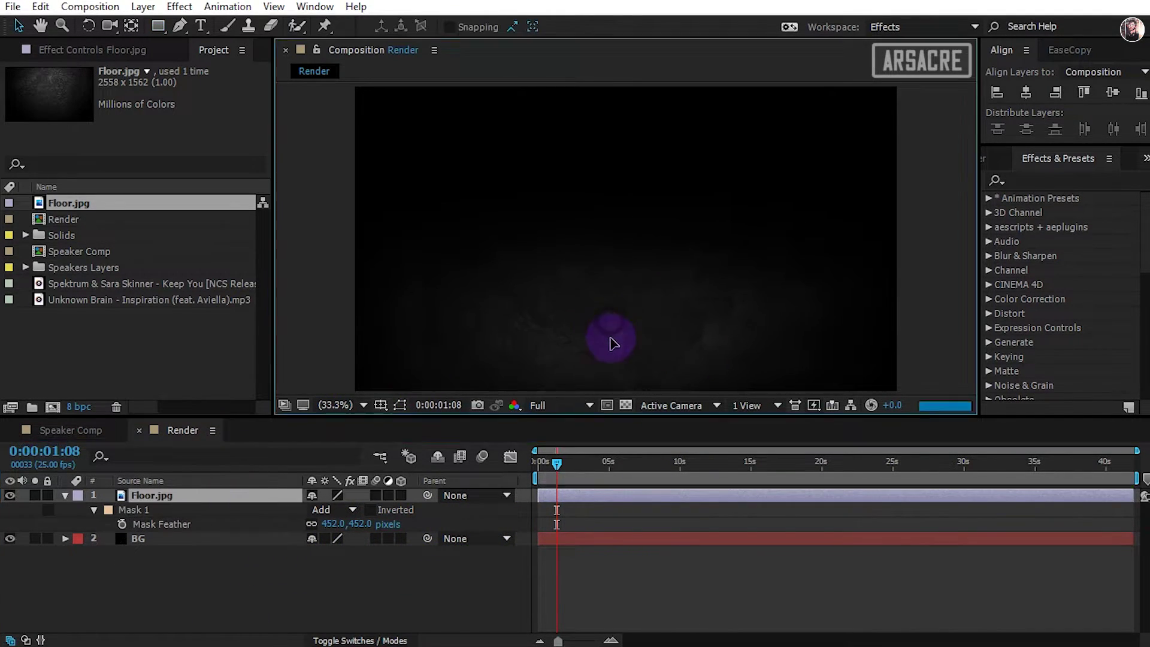
click(488, 437)
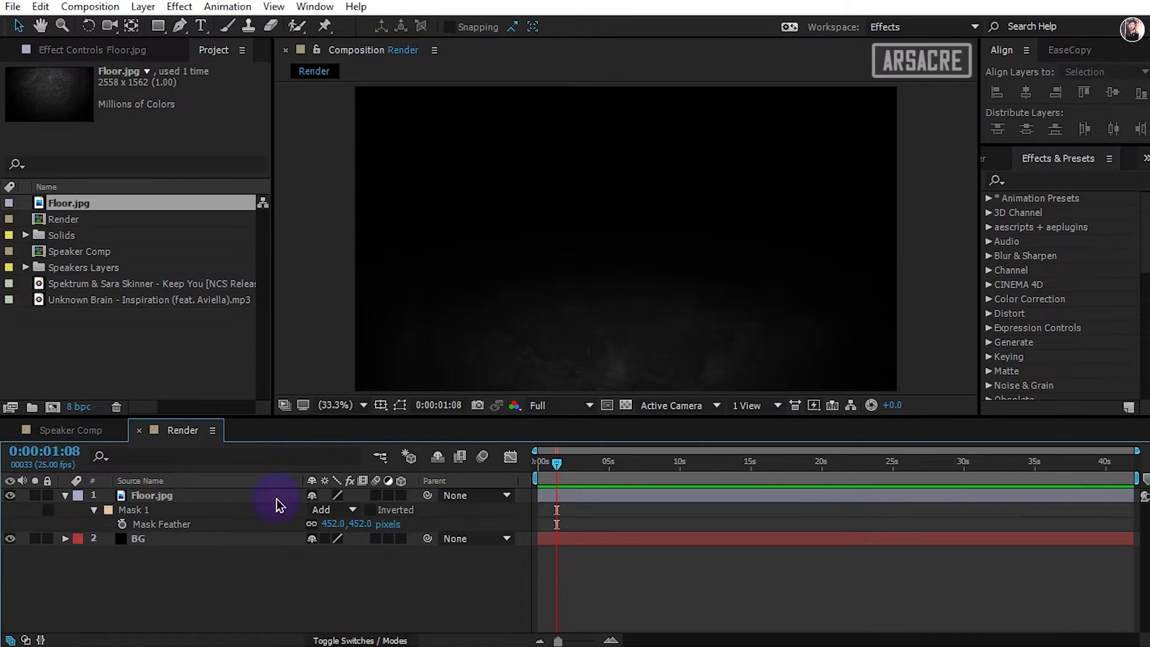
click(111, 350)
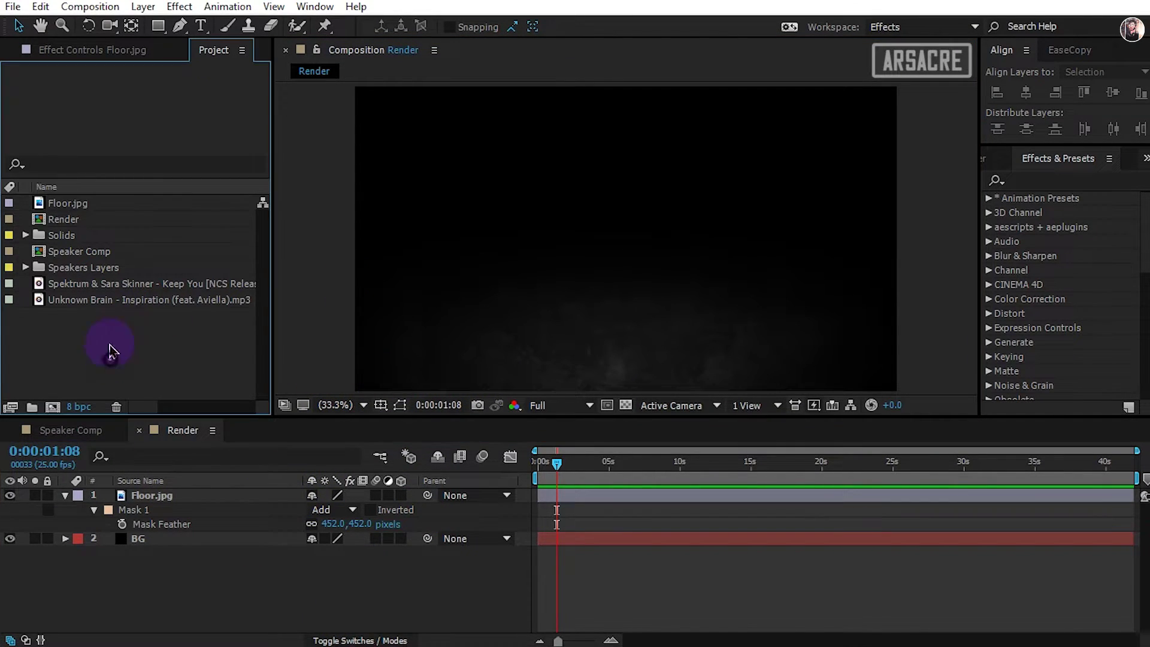
Add Speaker Comp above Floor.jpg, go to 0:00:00:19, enlarge the speaker slightly and place it at the frame's right side.
click(75, 256)
drag(93, 261, 157, 490)
mouse_move(573, 478)
mouse_down()
mouse_move(584, 479)
mouse_move(565, 403)
mouse_move(559, 470)
mouse_up()
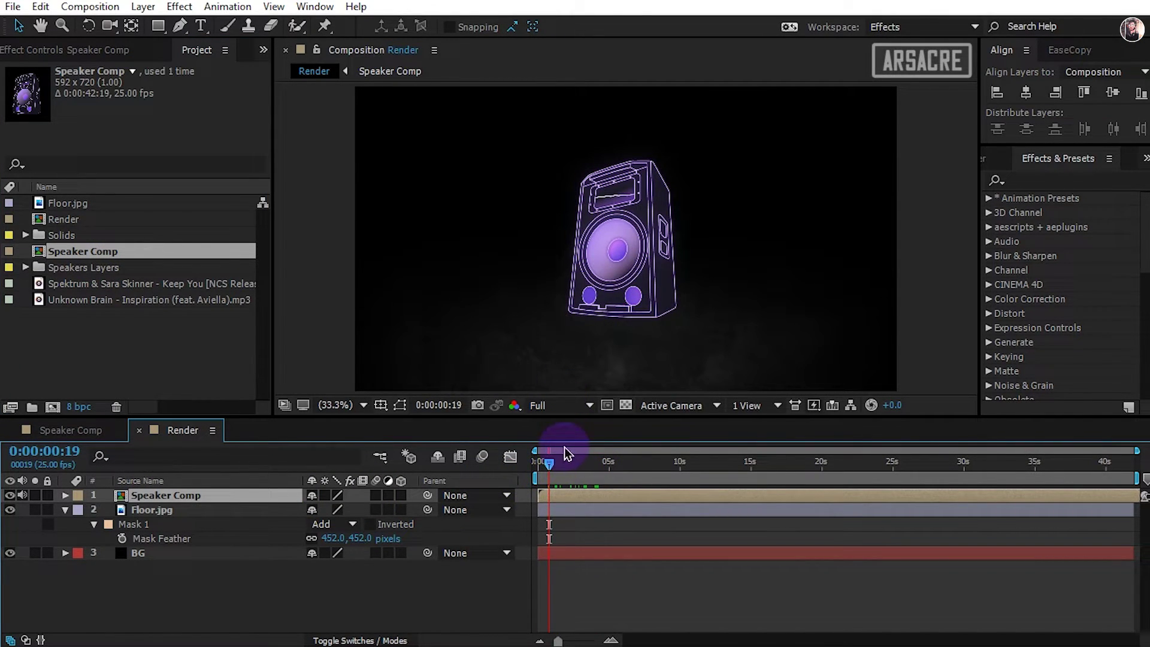
drag(710, 138, 724, 120)
drag(681, 178, 816, 236)
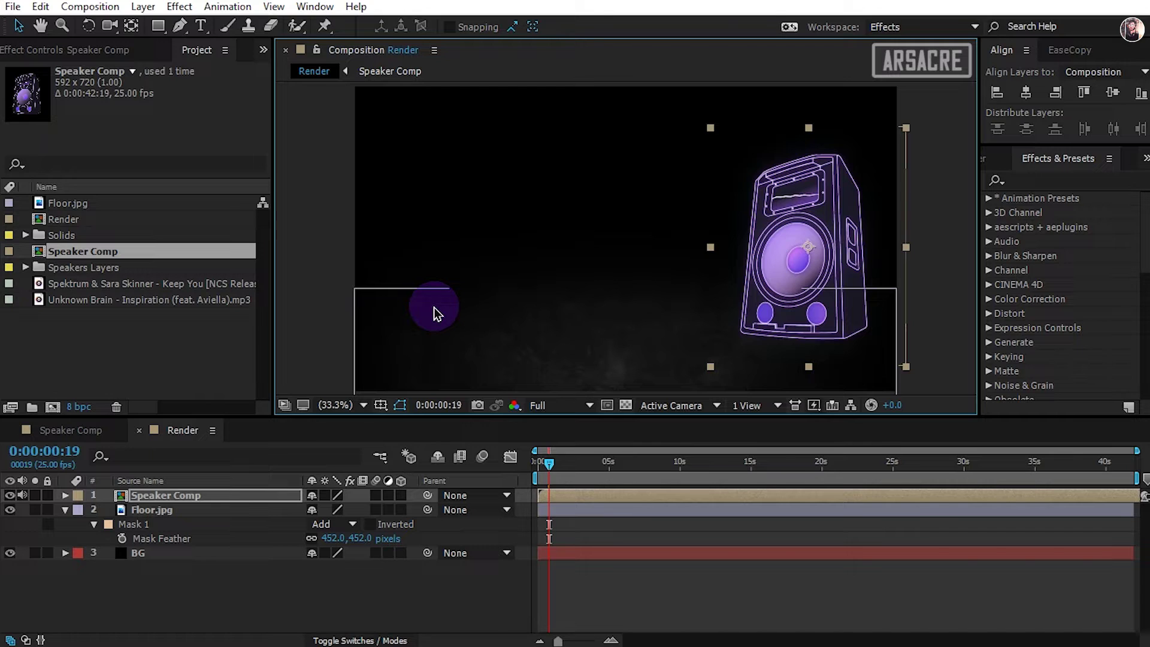
click(162, 350)
click(185, 581)
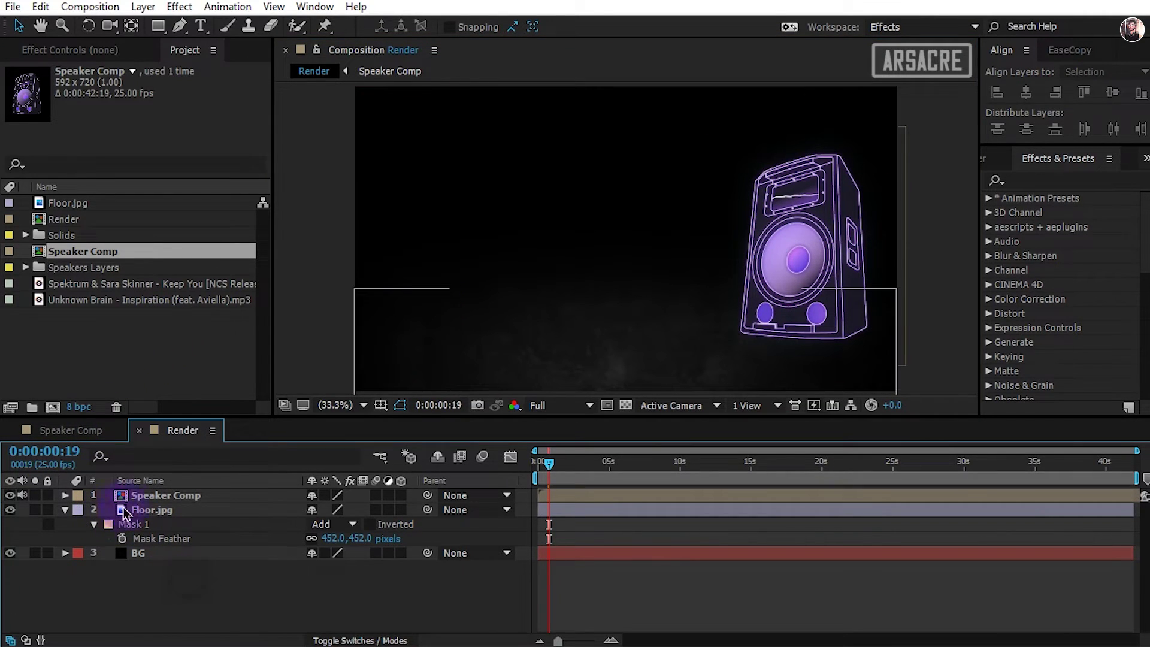
Collapse the Floor.jpg properties, choose the Ellipse tool without any layer selected, and change its fill type to Solid Color.
click(142, 509)
click(66, 511)
click(437, 269)
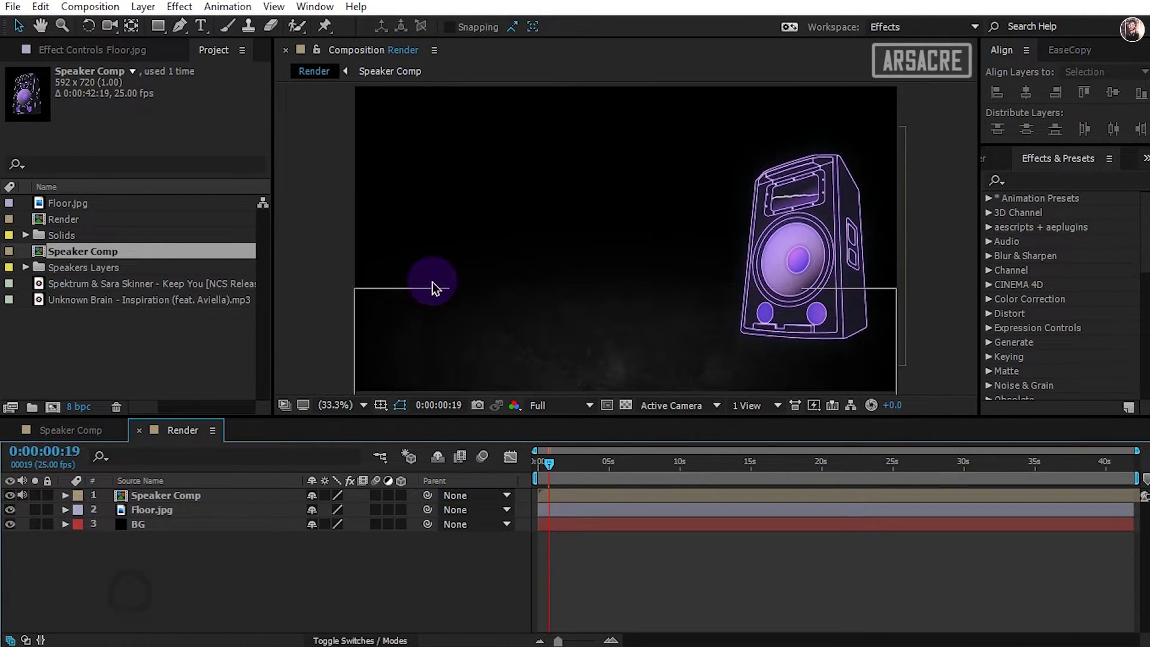
drag(161, 36, 239, 60)
click(432, 30)
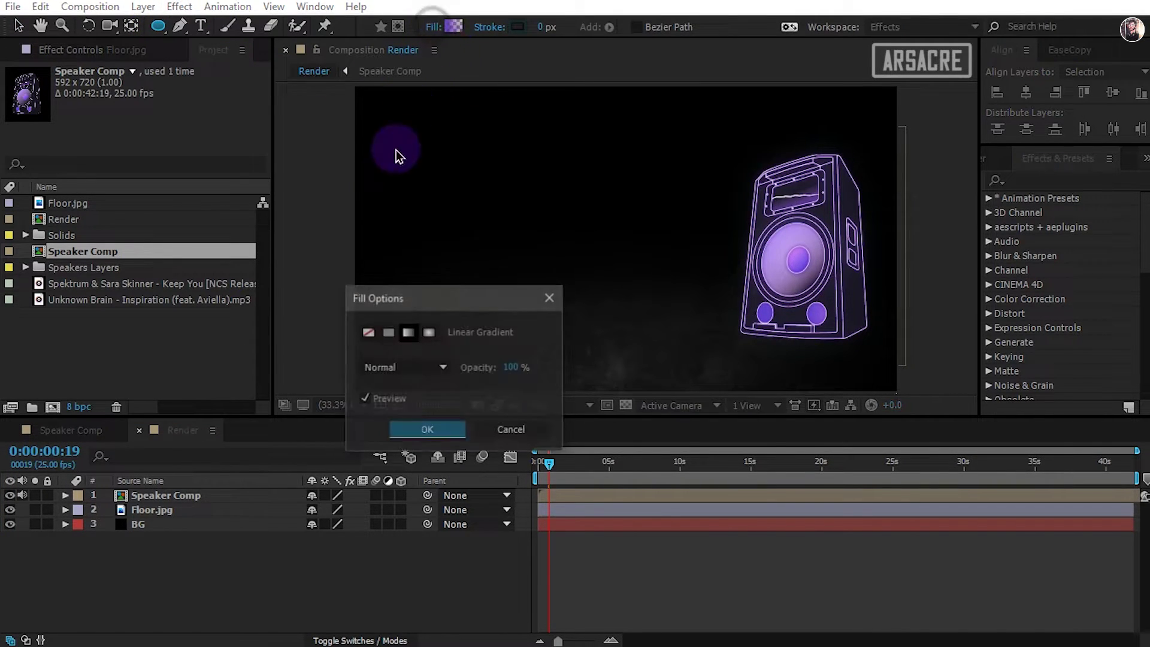
click(389, 334)
click(427, 430)
Set the shape fill to a purple sampled from the speaker and make it slightly lighter.
click(453, 27)
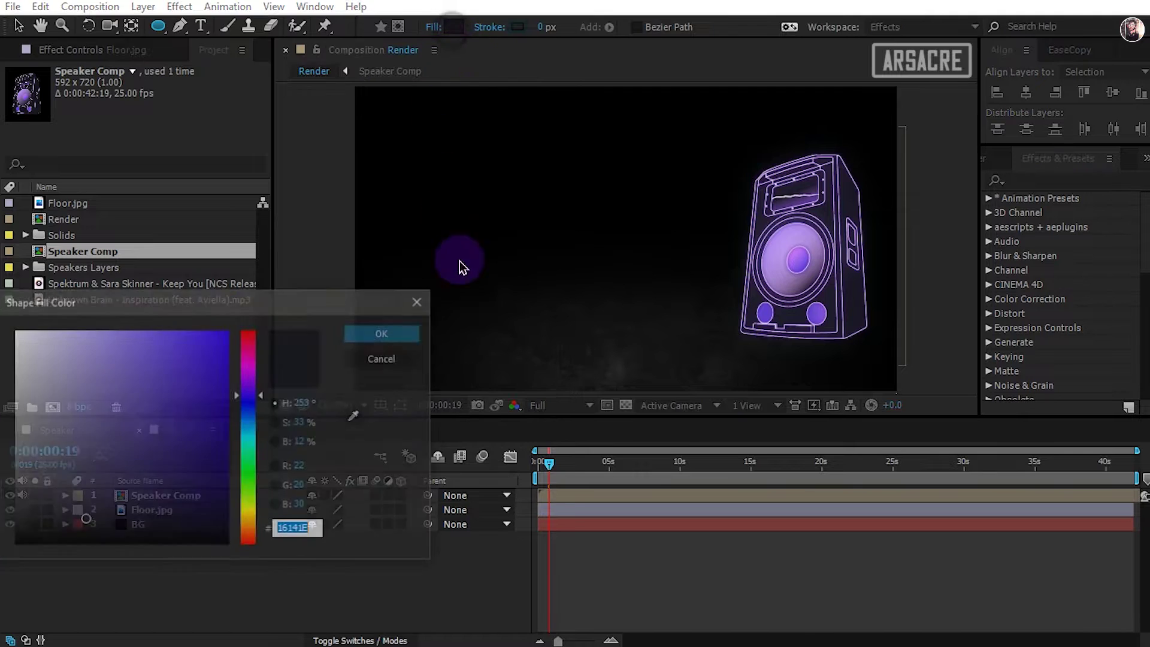
click(355, 415)
click(770, 304)
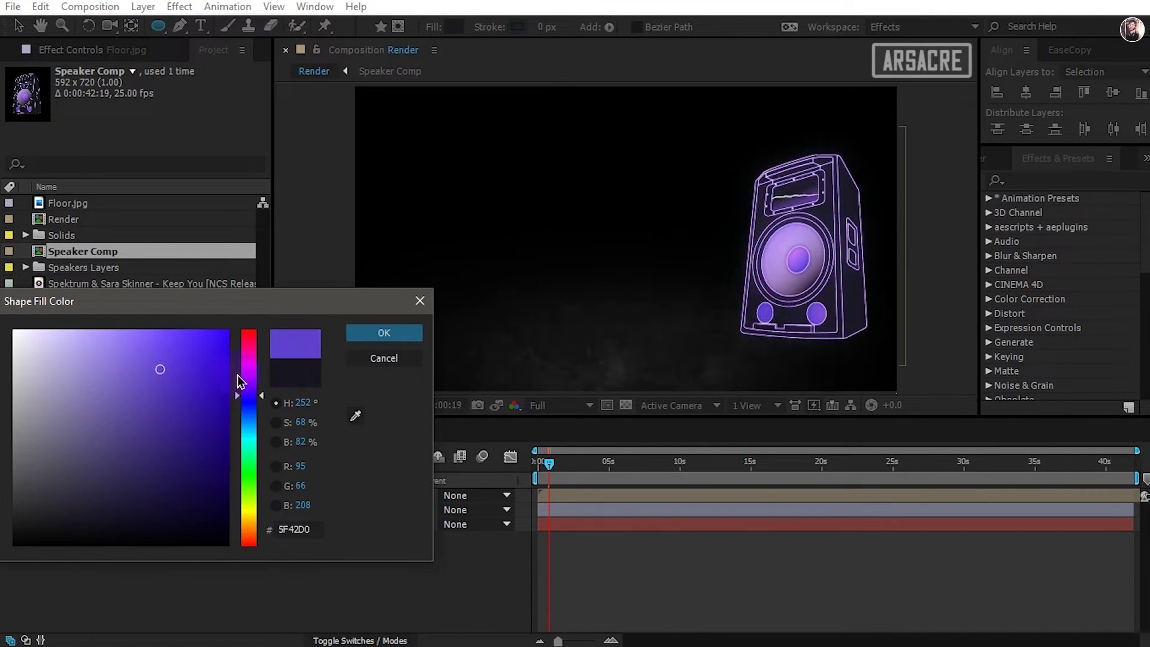
mouse_move(159, 369)
mouse_down()
mouse_move(147, 367)
mouse_move(150, 356)
mouse_up()
click(374, 337)
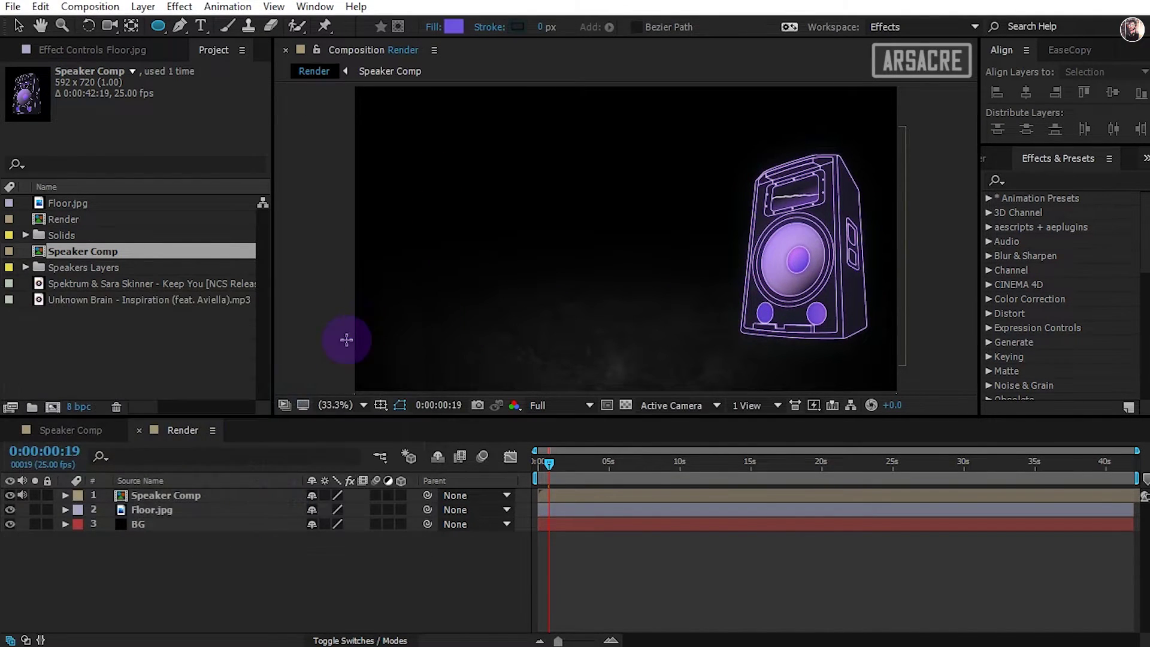
Draw a flat ellipse slightly wider than the frame across the floor and nudge it down below the speaker's base.
drag(328, 317, 933, 371)
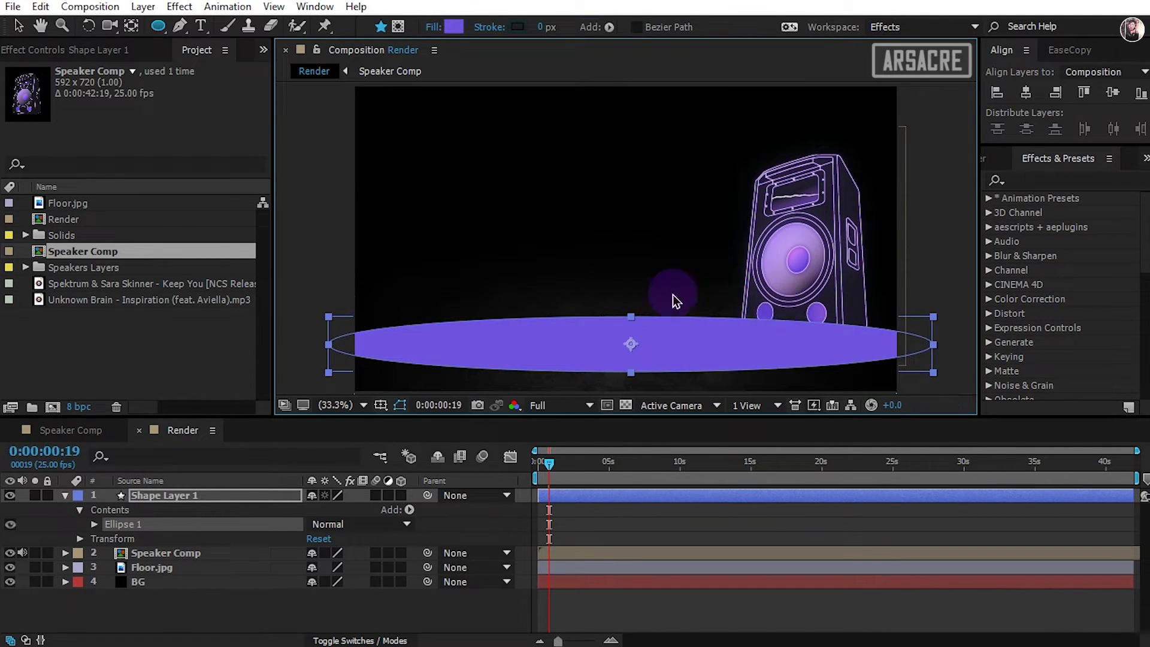
key(v)
drag(675, 344, 673, 354)
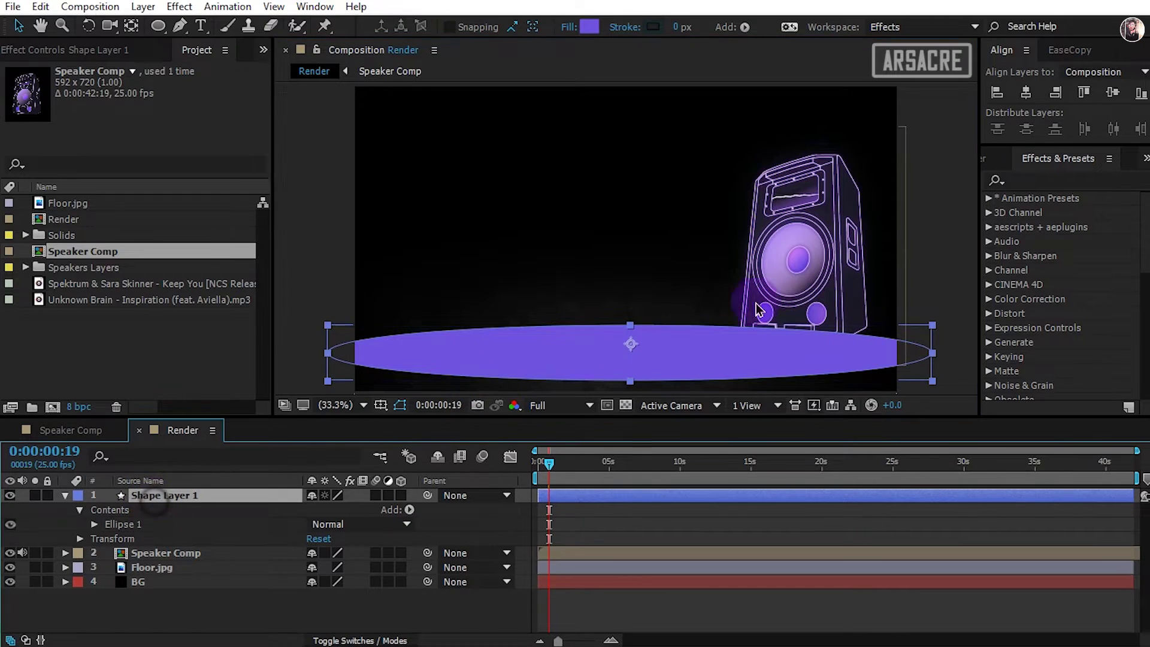
Apply Fast Blur to the purple ellipse layer with a Blurriness of 123.
click(1018, 180)
text(fast)
drag(1044, 227, 614, 356)
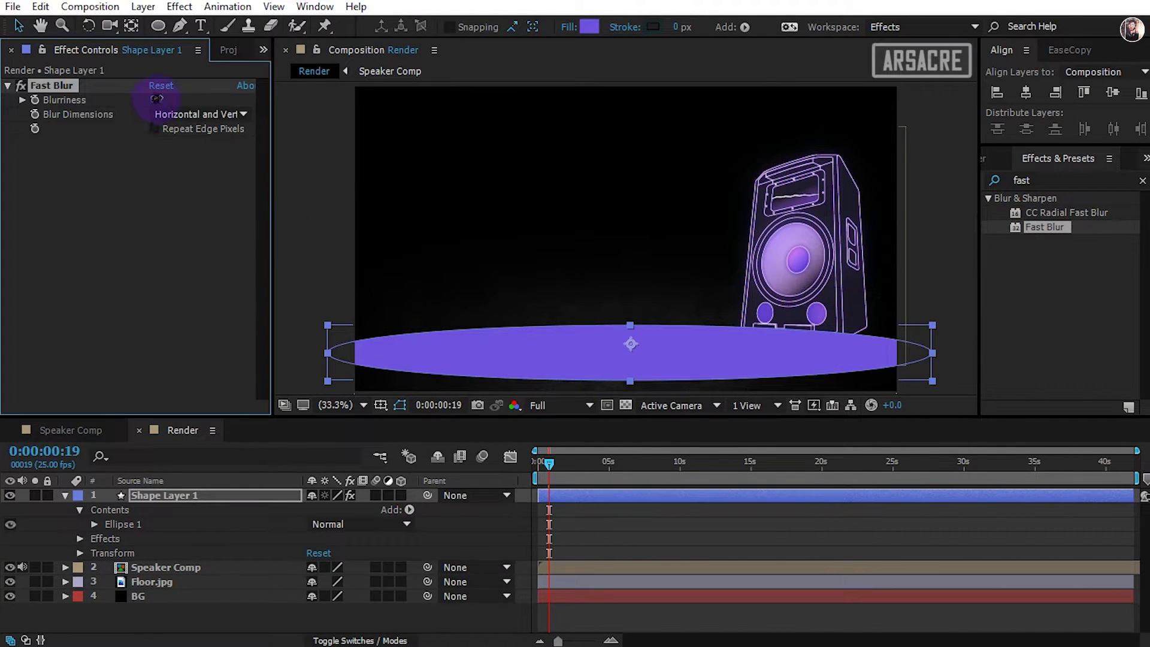
drag(157, 99, 253, 98)
Add a second Fast Blur to the ellipse layer with Blurriness 358, Horizontal blur dimensions and Repeat Edge Pixels on.
drag(1039, 227, 178, 179)
click(182, 172)
click(190, 227)
drag(233, 158, 475, 148)
click(185, 172)
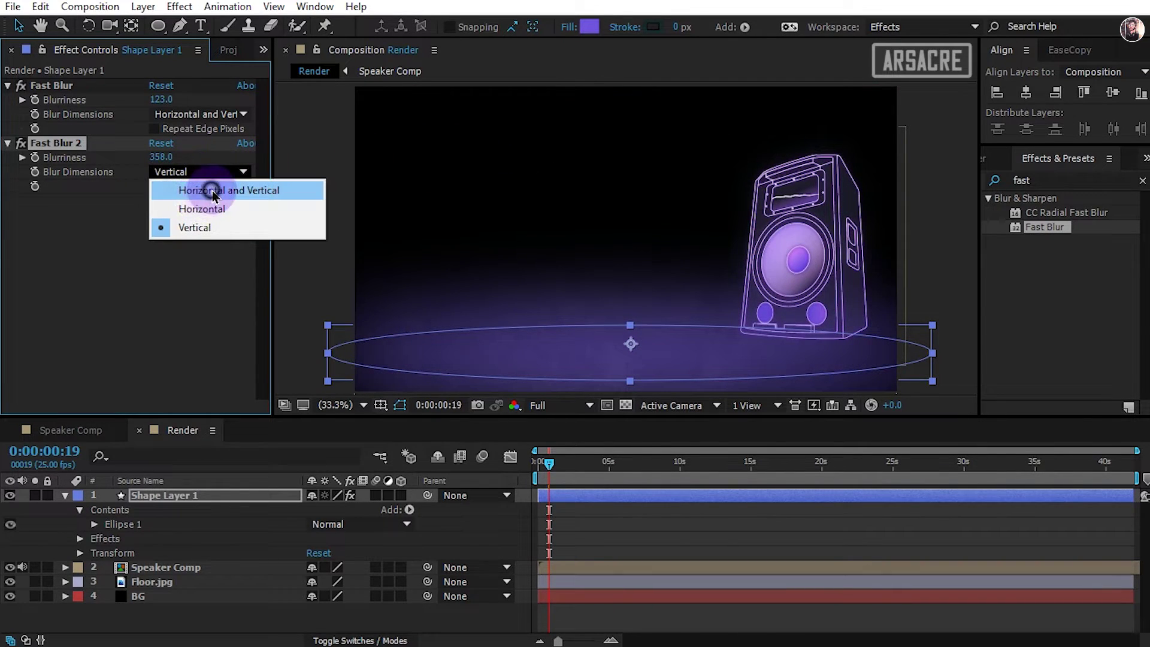
click(211, 207)
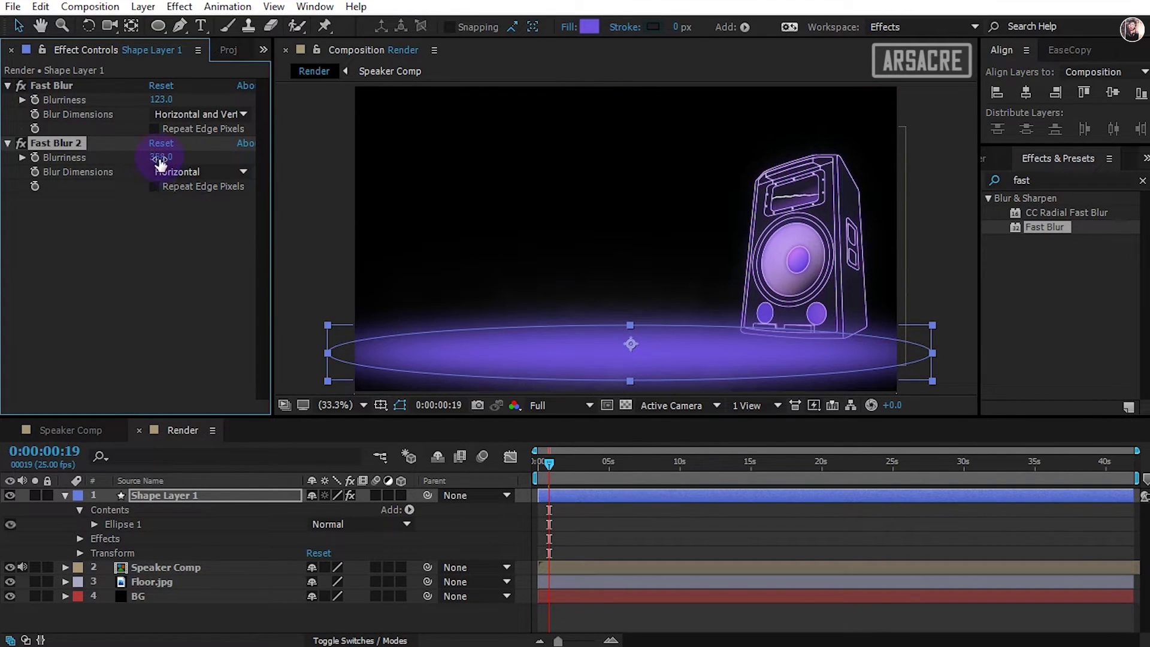
click(155, 187)
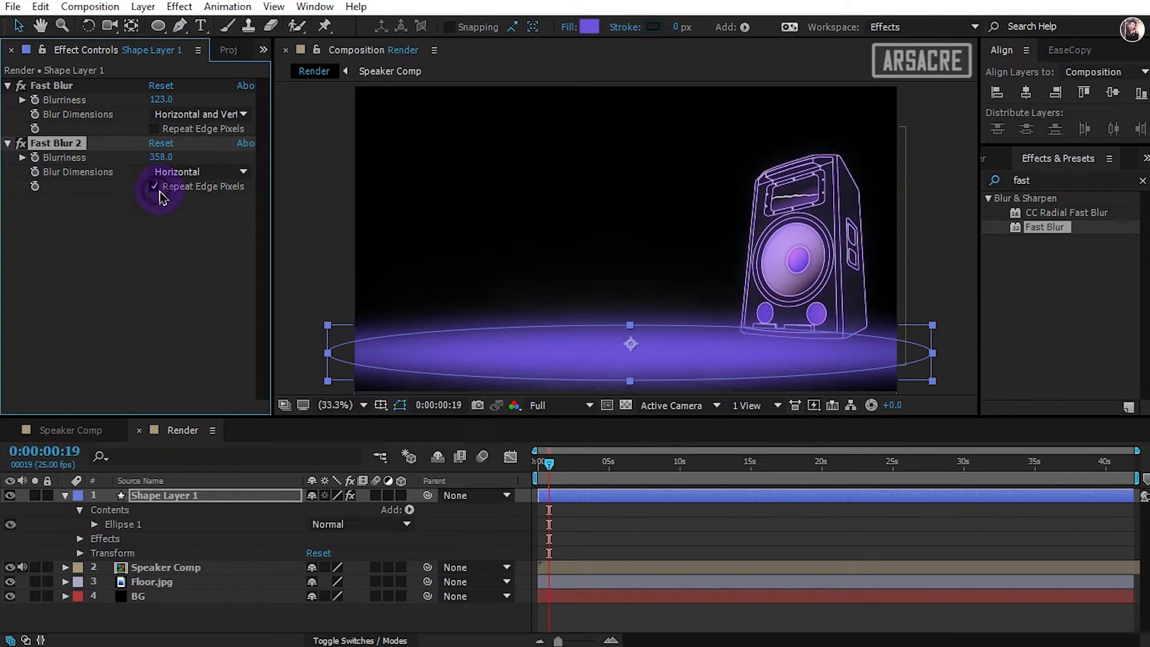
click(229, 608)
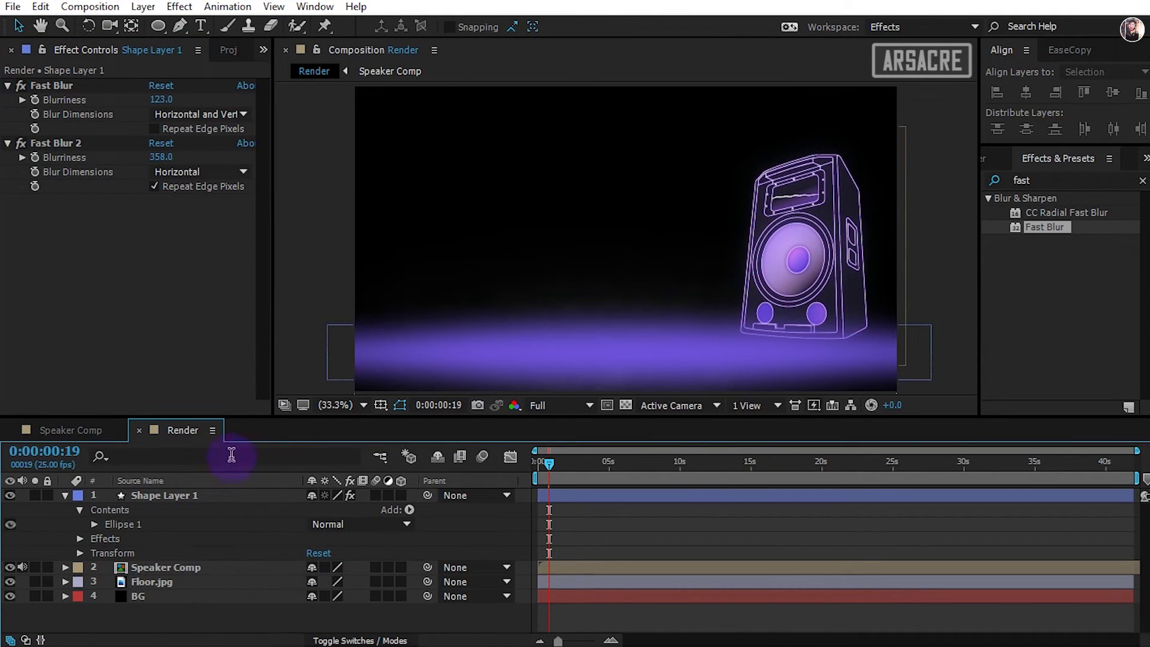
Collapse Shape Layer 1 and place it between Floor.jpg and BG.
click(153, 500)
key(ctrl+grave)
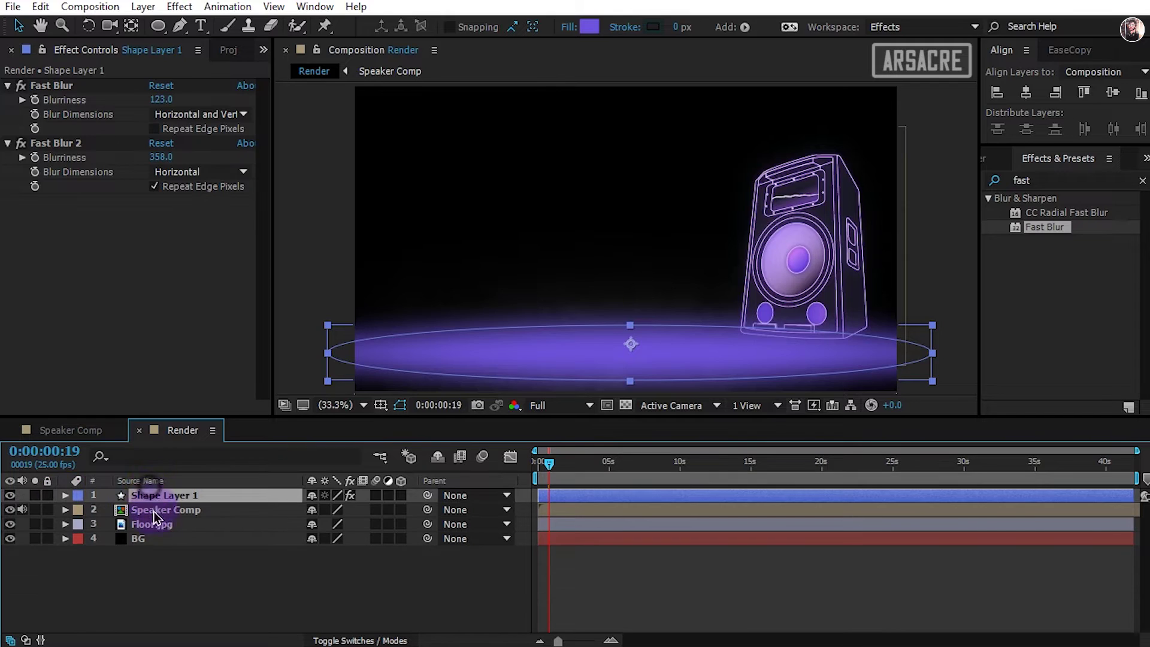
drag(157, 497, 157, 530)
Set the blending mode of the Floor.jpg layer to Hard Light, and select Shape Layer 1.
click(157, 510)
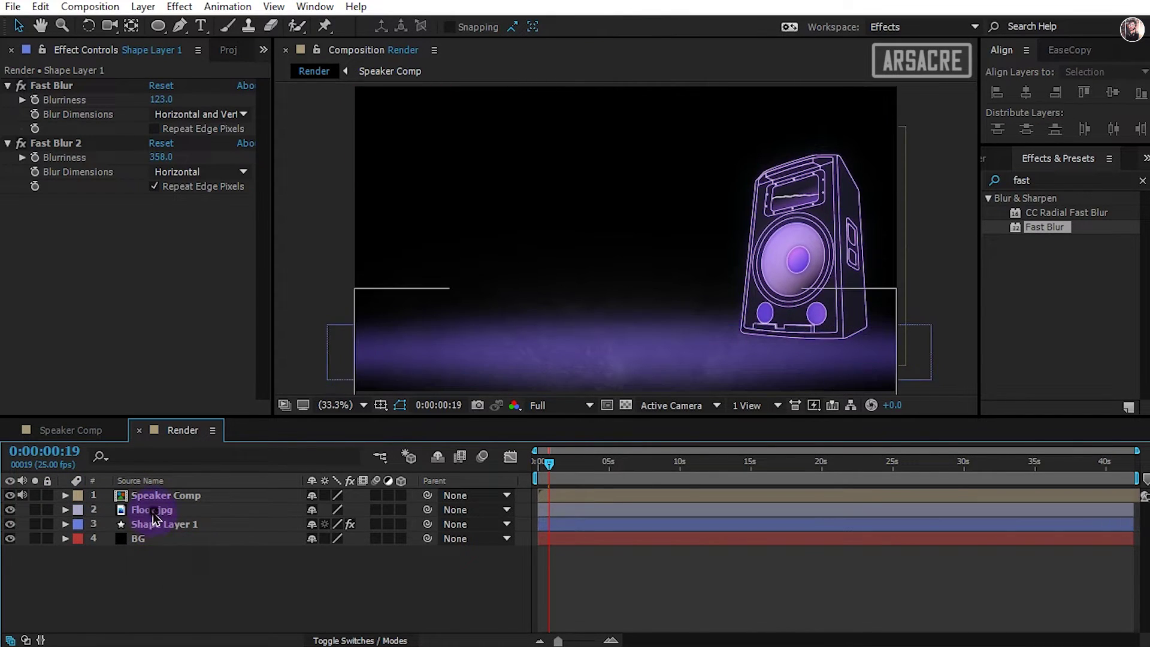
click(25, 640)
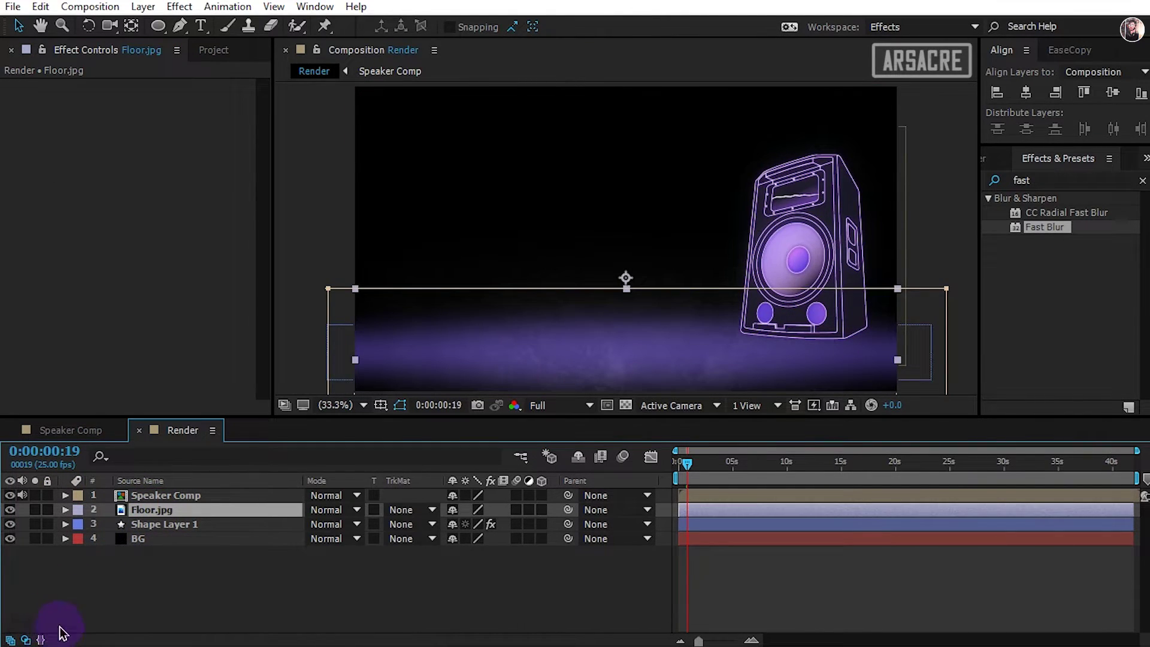
click(343, 513)
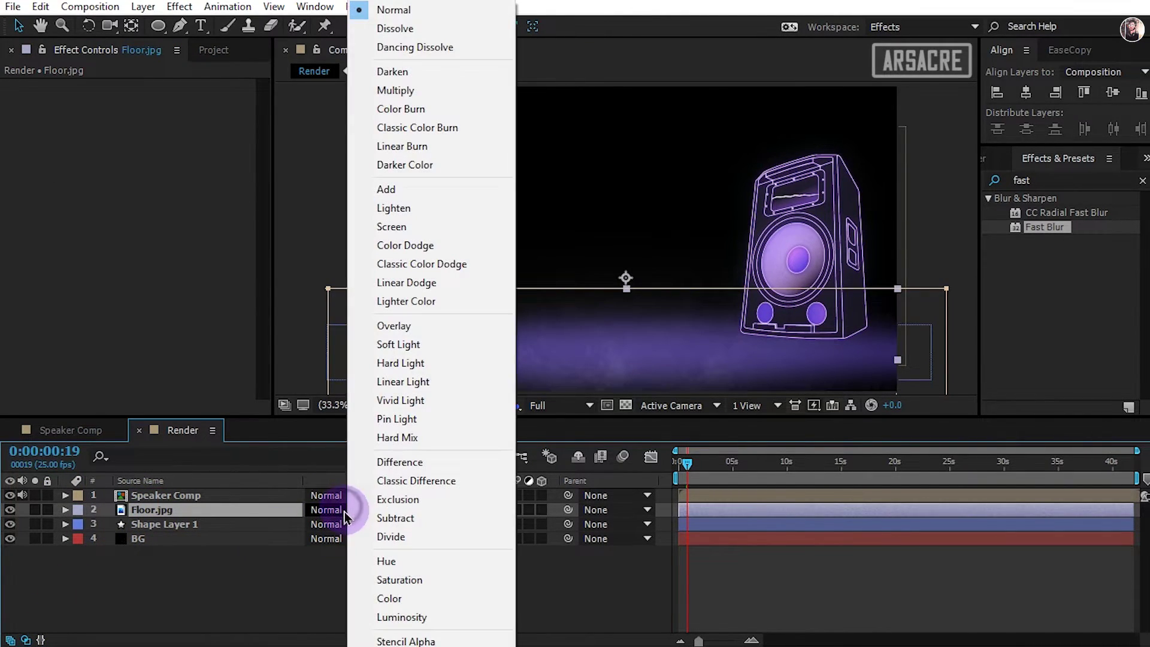
click(397, 366)
click(214, 560)
click(275, 526)
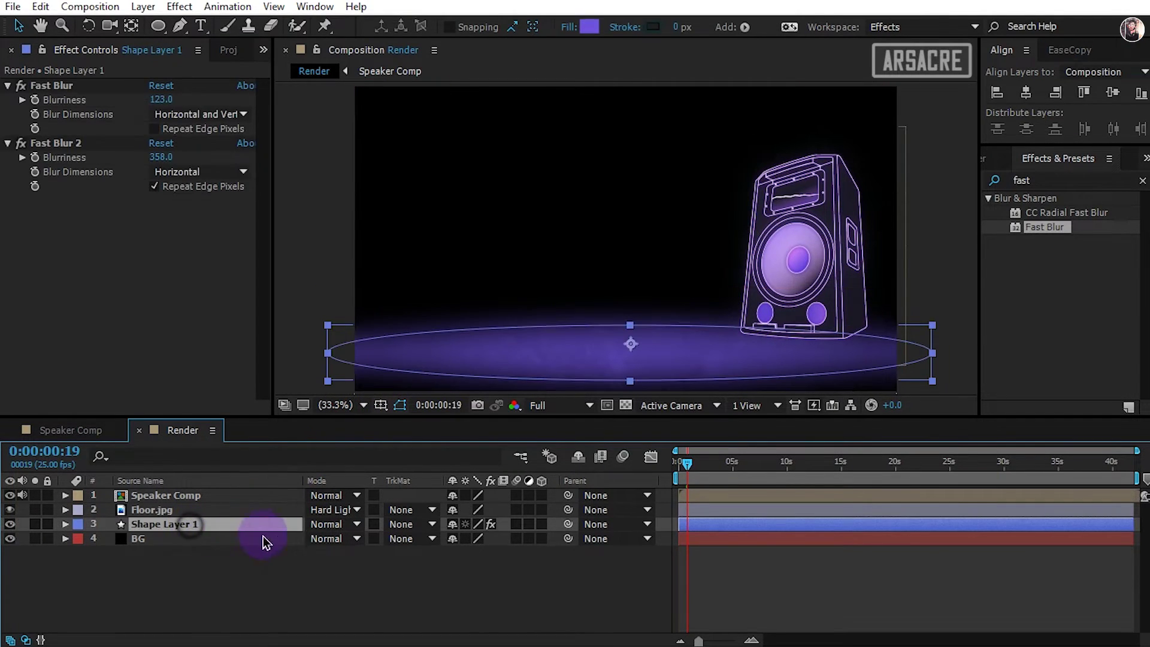
Lower the opacity of Shape Layer 1 to dim the purple floor glow, and collapse the layer.
key(t)
drag(461, 539, 412, 543)
click(391, 589)
click(65, 524)
Enlarge the Speaker Comp layer and reposition it on the floor at the right side of the frame.
click(184, 495)
drag(711, 367, 675, 397)
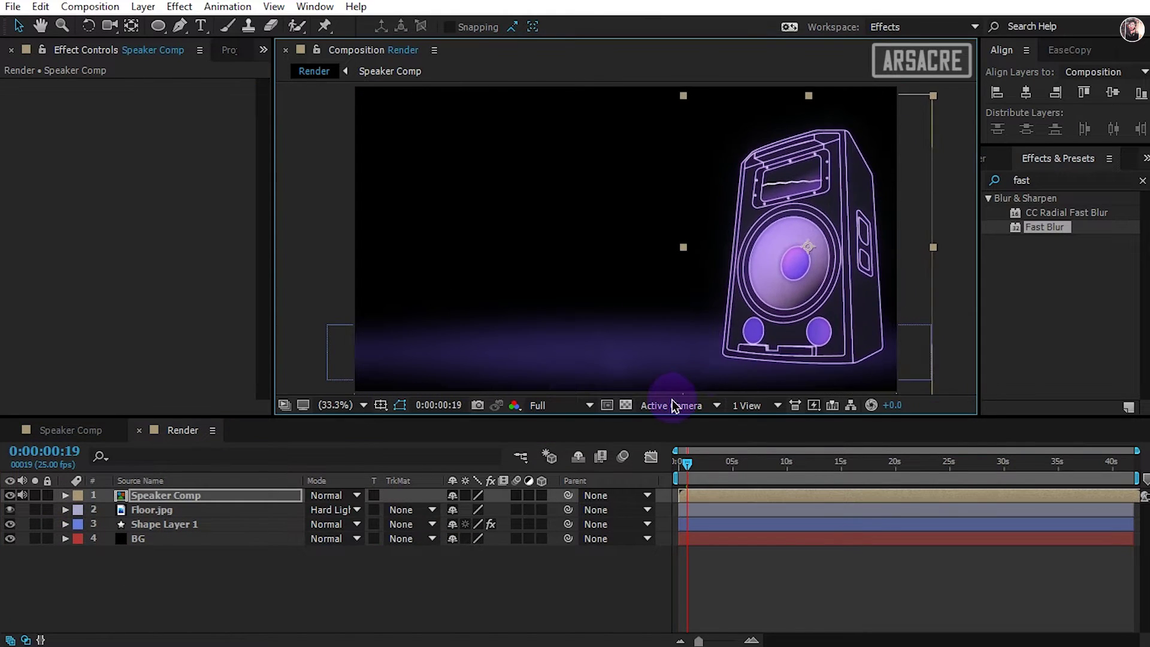
drag(785, 295, 783, 288)
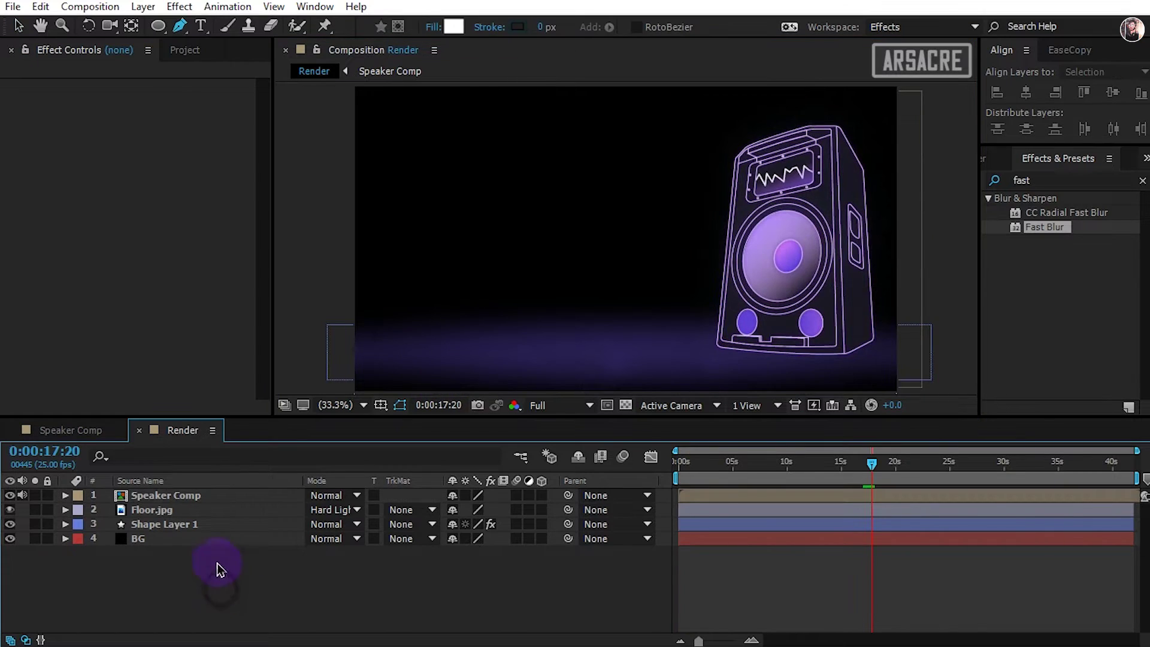
Duplicate the Speaker Comp layer, rename the copy REFLECTION and place it beneath the original.
click(156, 493)
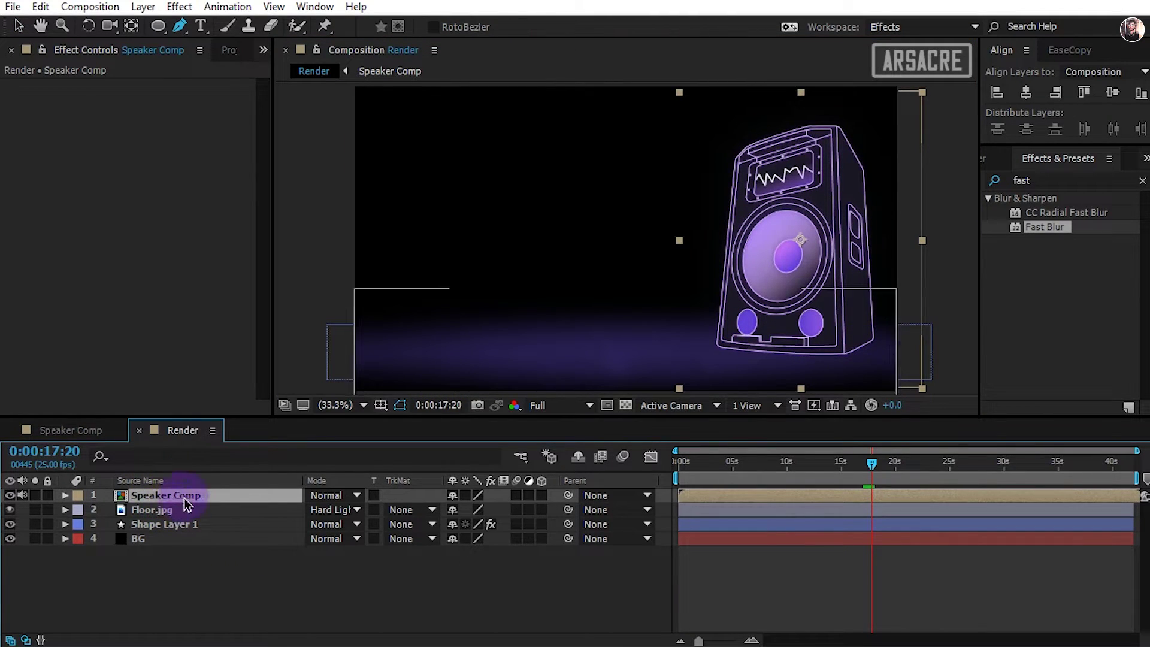
click(40, 7)
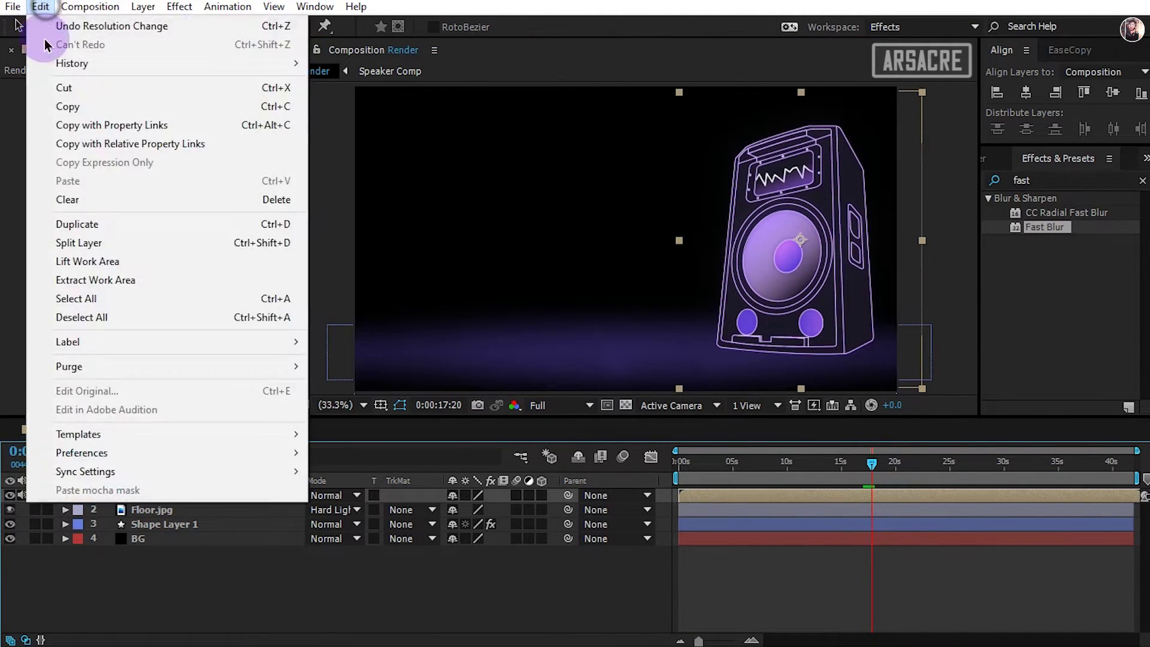
click(114, 223)
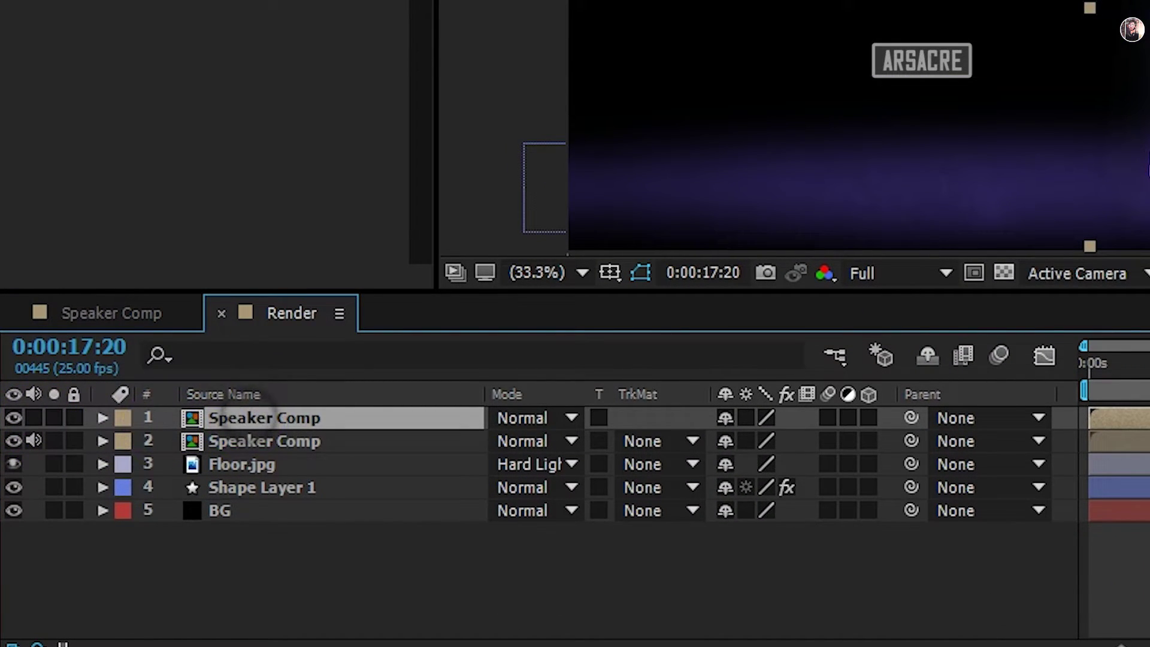
key(Return)
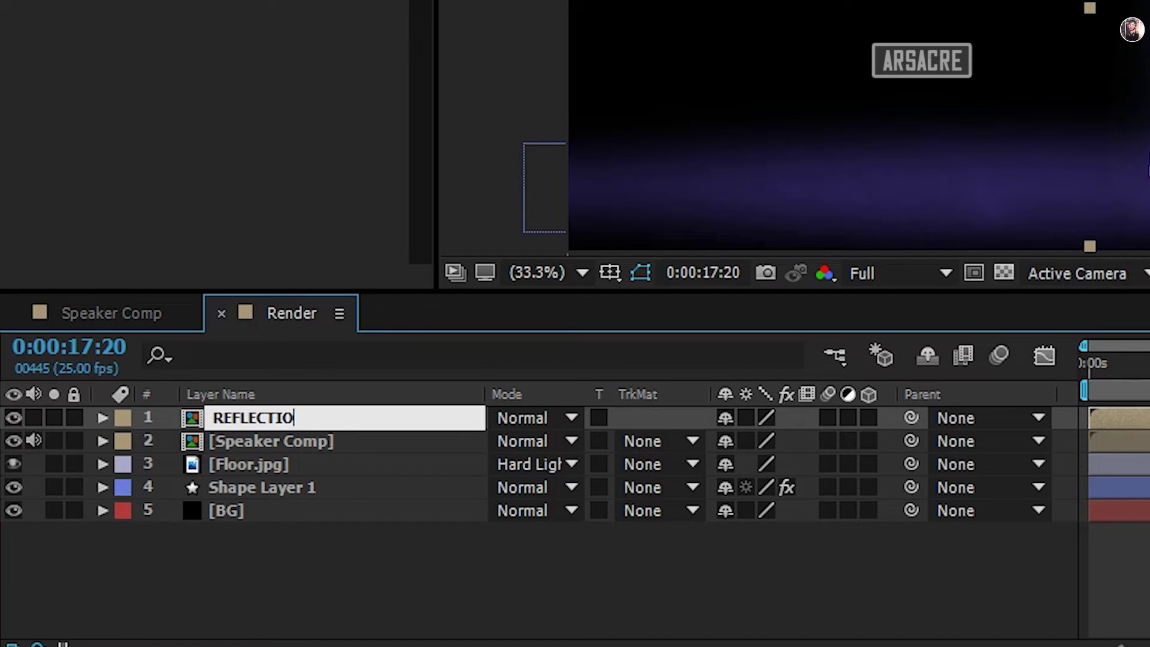
key(Return)
key(ctrl+bracketleft)
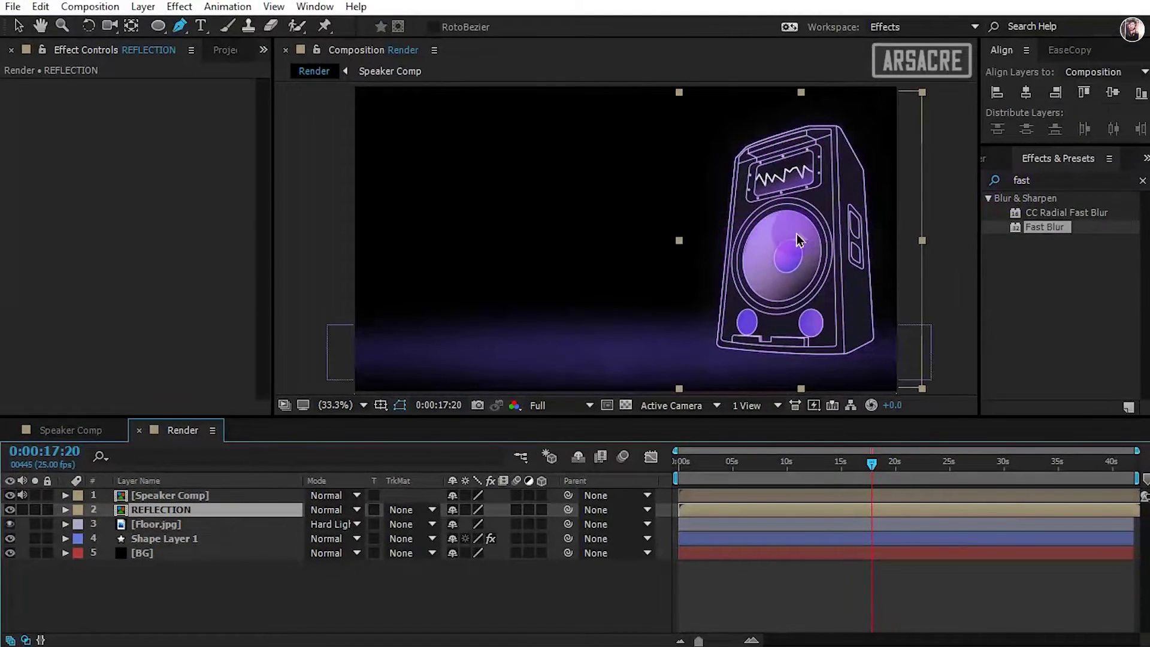
Flip the REFLECTION layer vertically and move it straight down so it mirrors the speaker from its base.
right_click(776, 223)
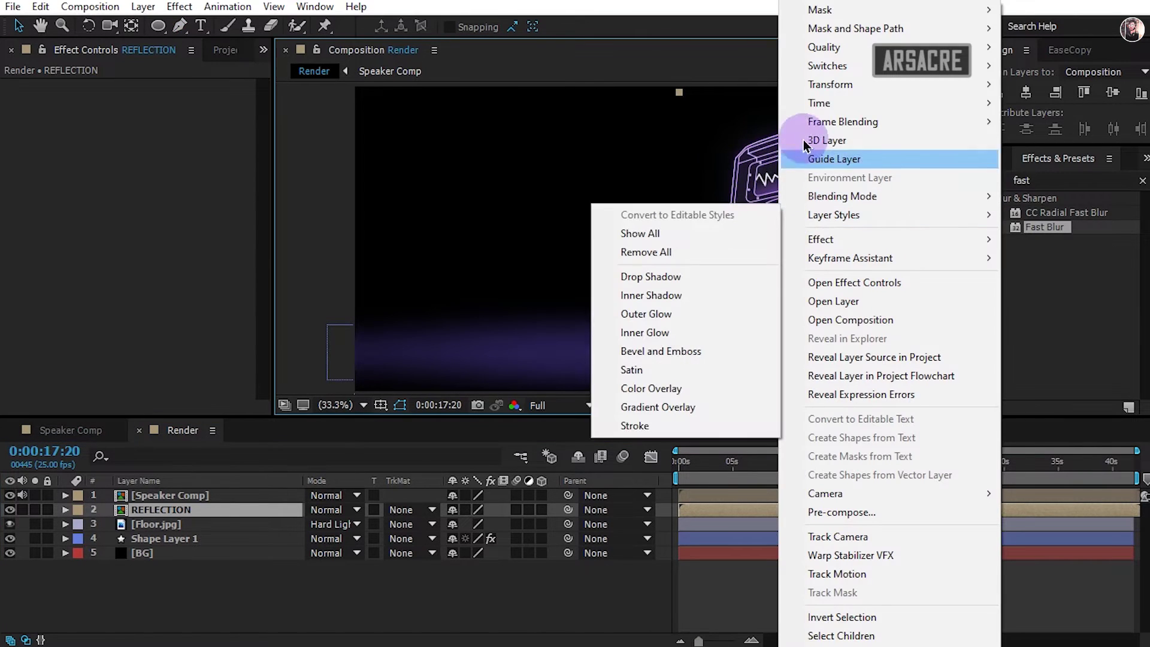
mouse_move(832, 90)
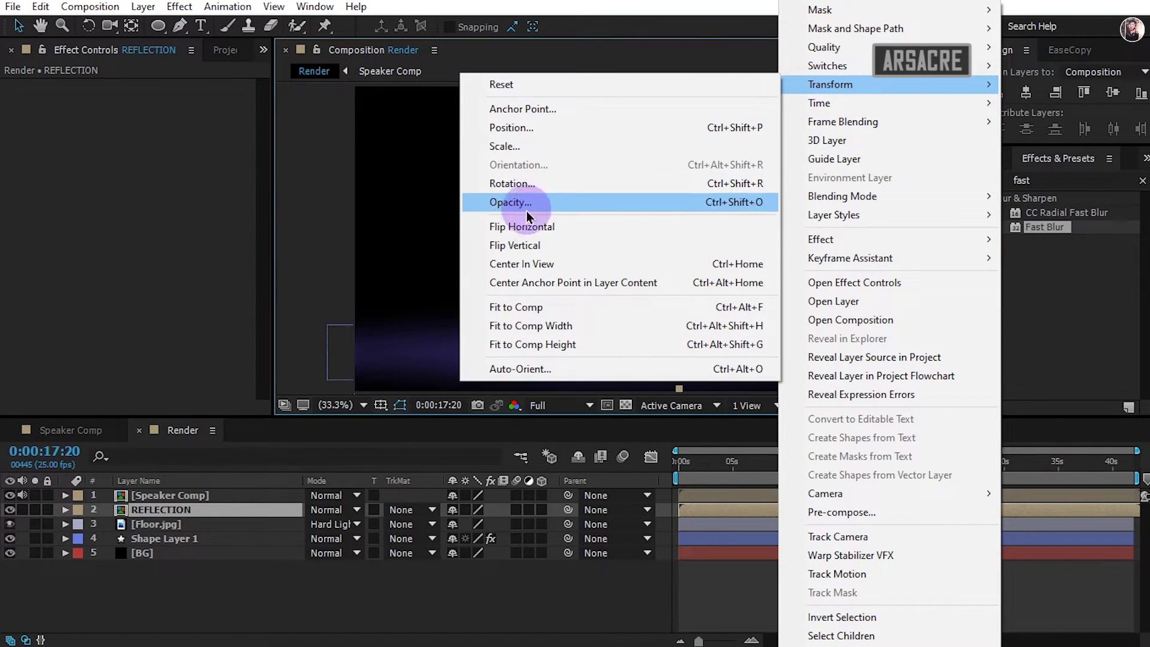
click(527, 245)
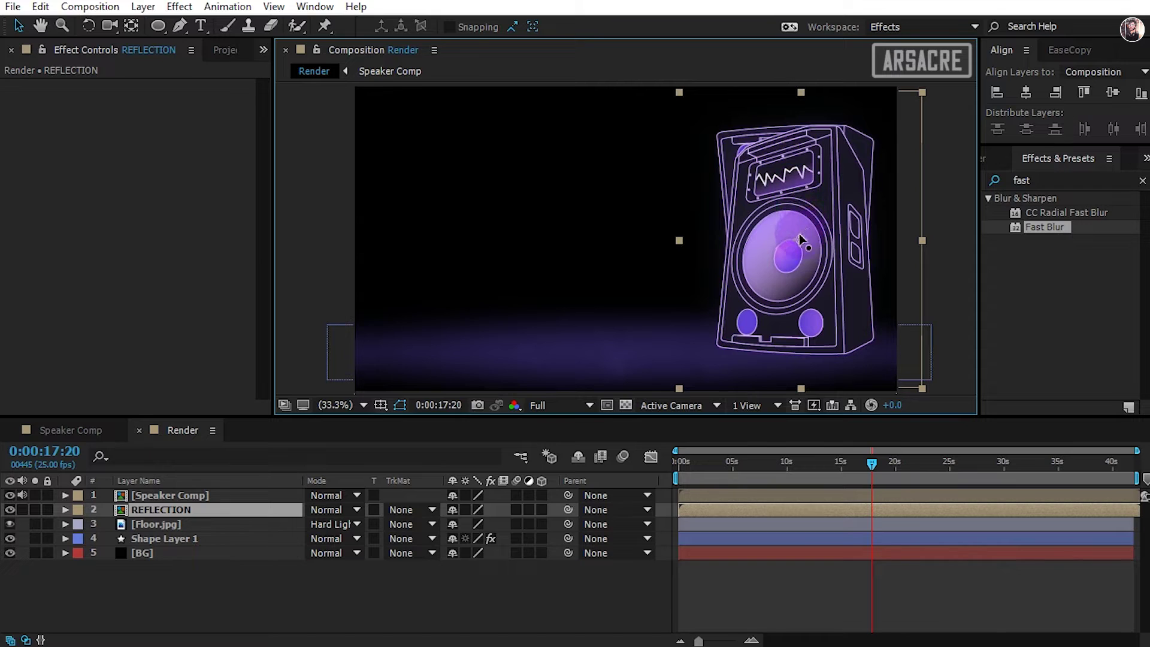
drag(799, 240, 805, 469)
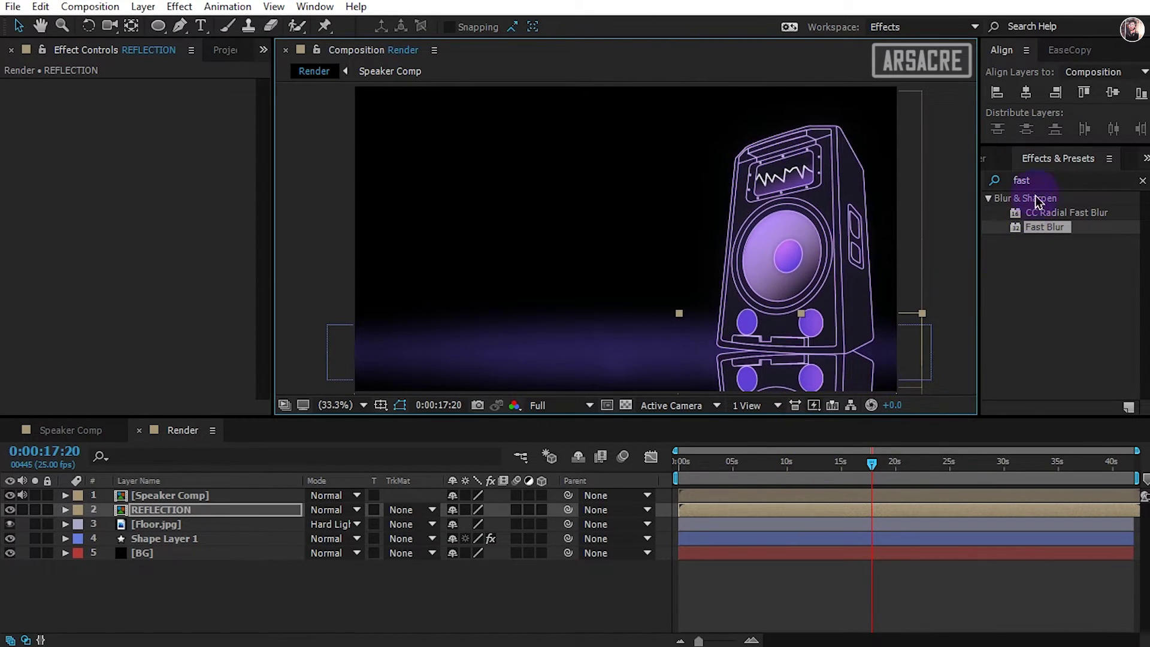
Find the Mesh Warp effect and apply it to the REFLECTION layer.
click(969, 181)
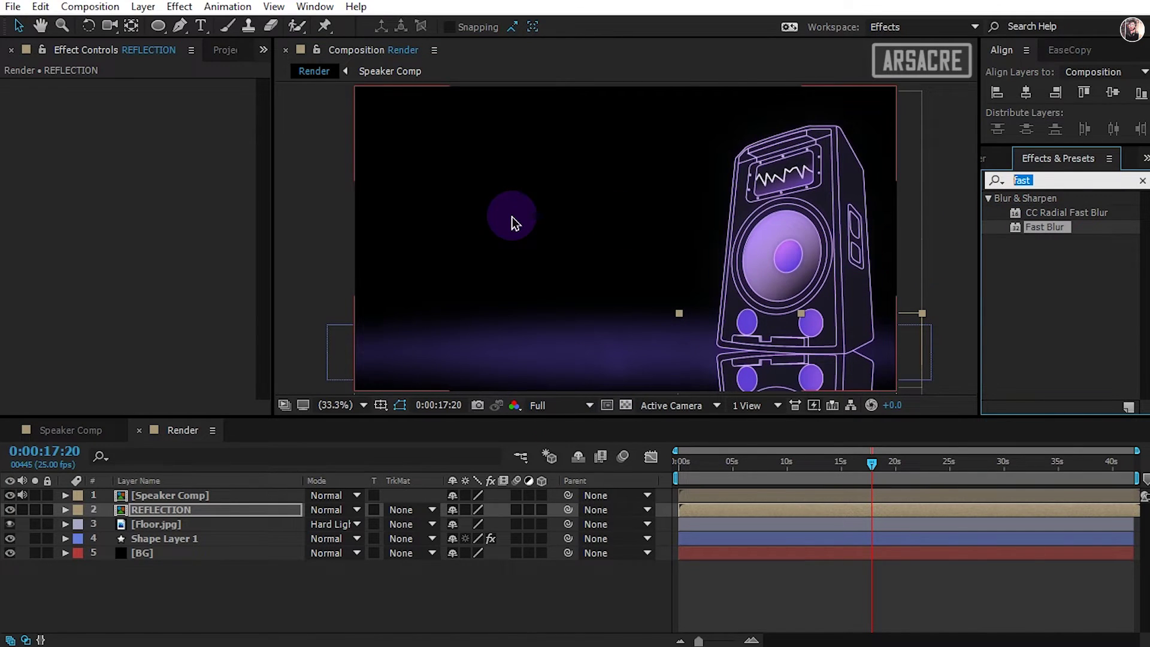
text(mesh war)
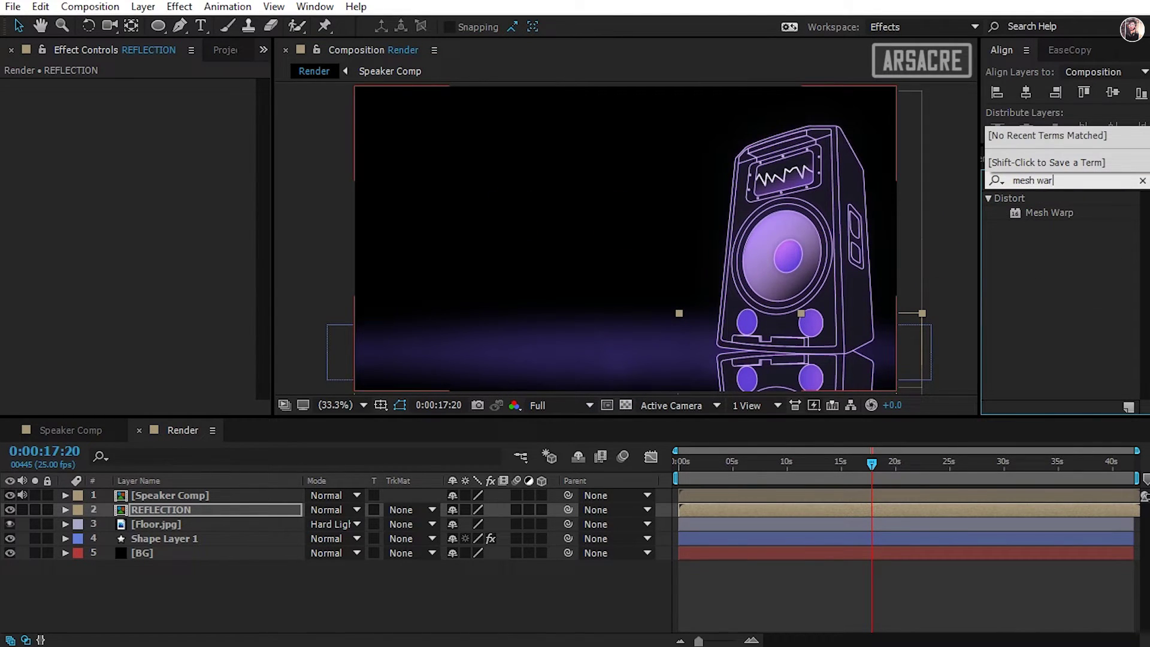
drag(1045, 213, 171, 511)
Try to raise the mesh point at the reflection's left corner to meet the speaker's base.
key(z)
click(798, 344)
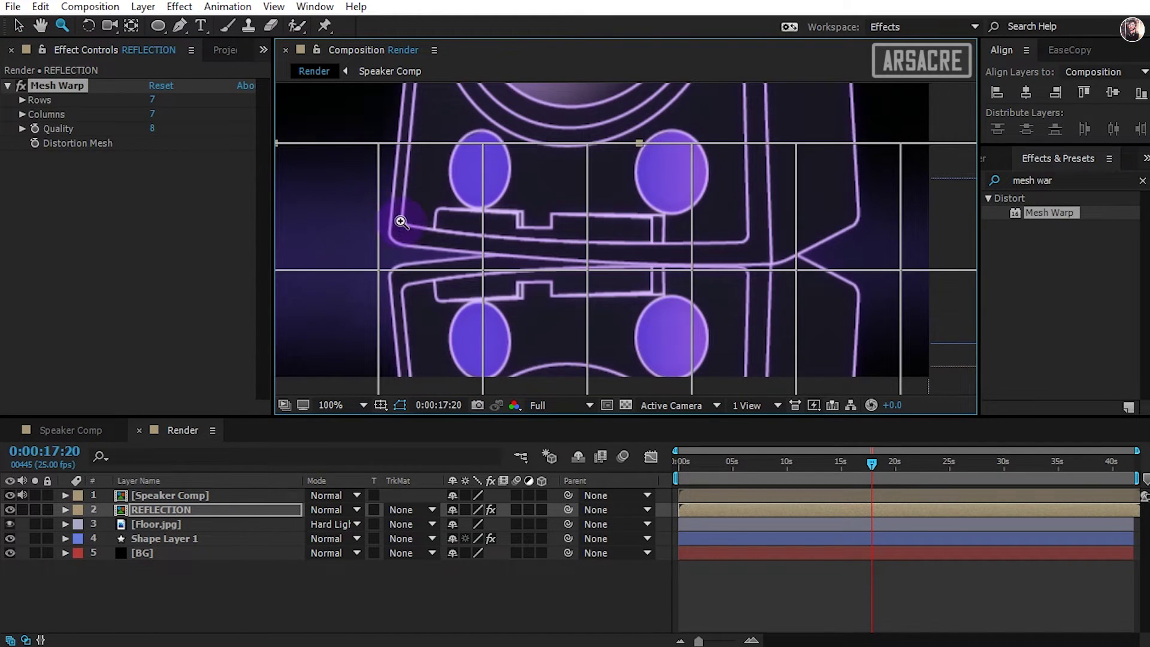
key(comma)
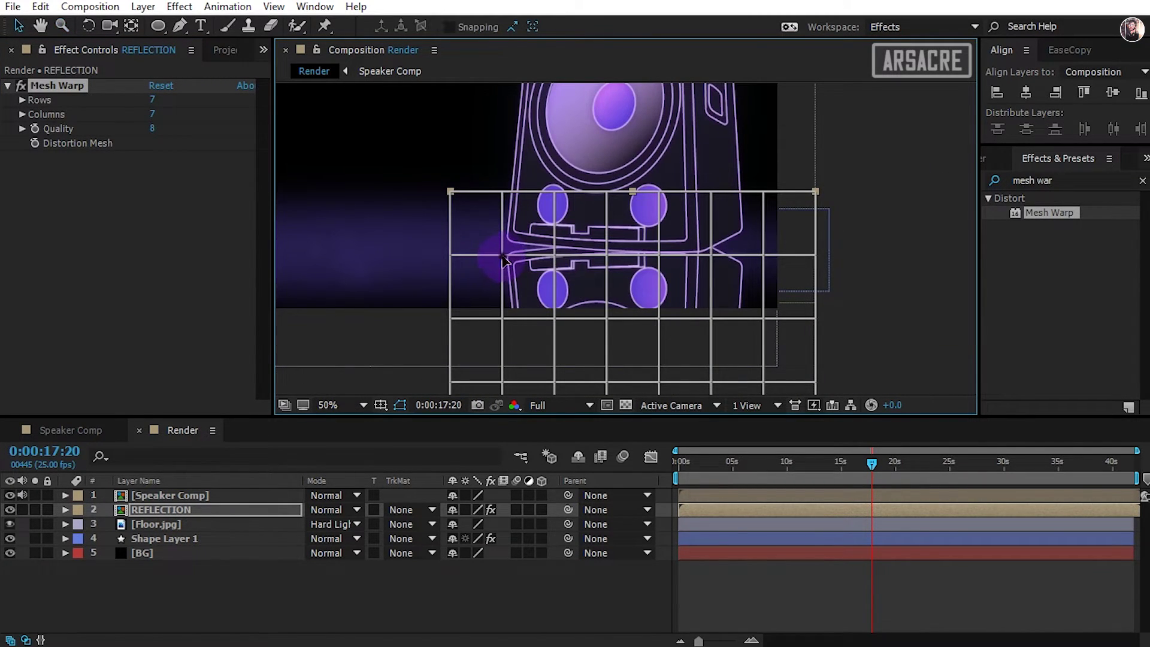
drag(502, 256, 503, 247)
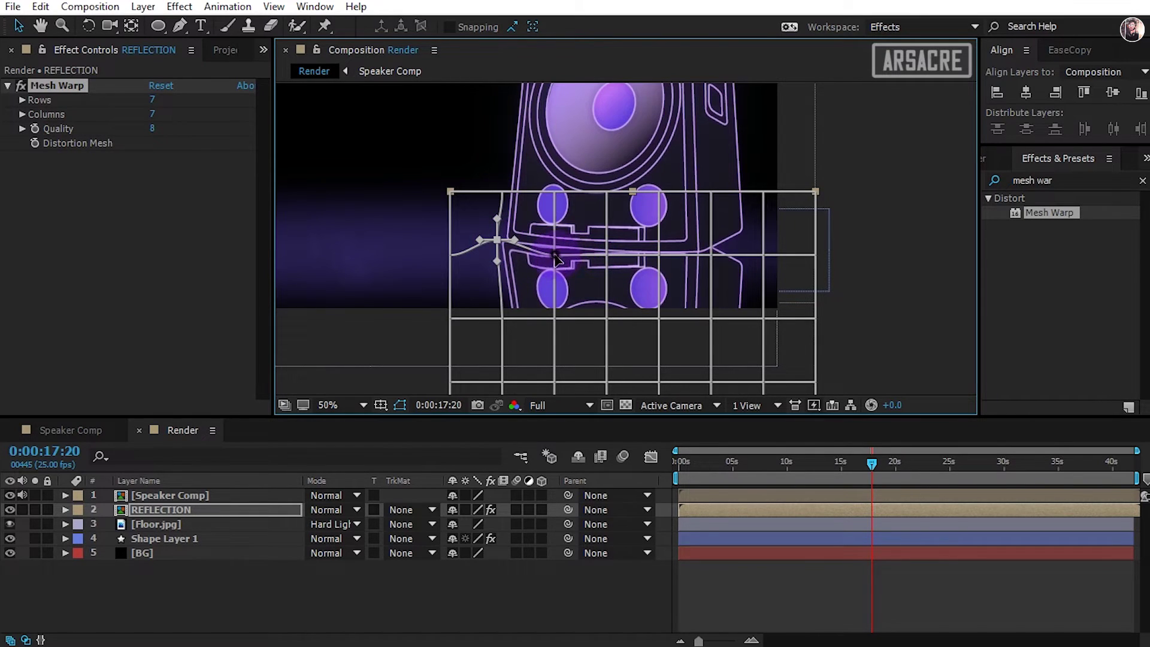
key(ctrl+z)
Nudge the REFLECTION layer slightly downward to clear the speaker's lowest front corner.
click(218, 511)
key(shift+Down)
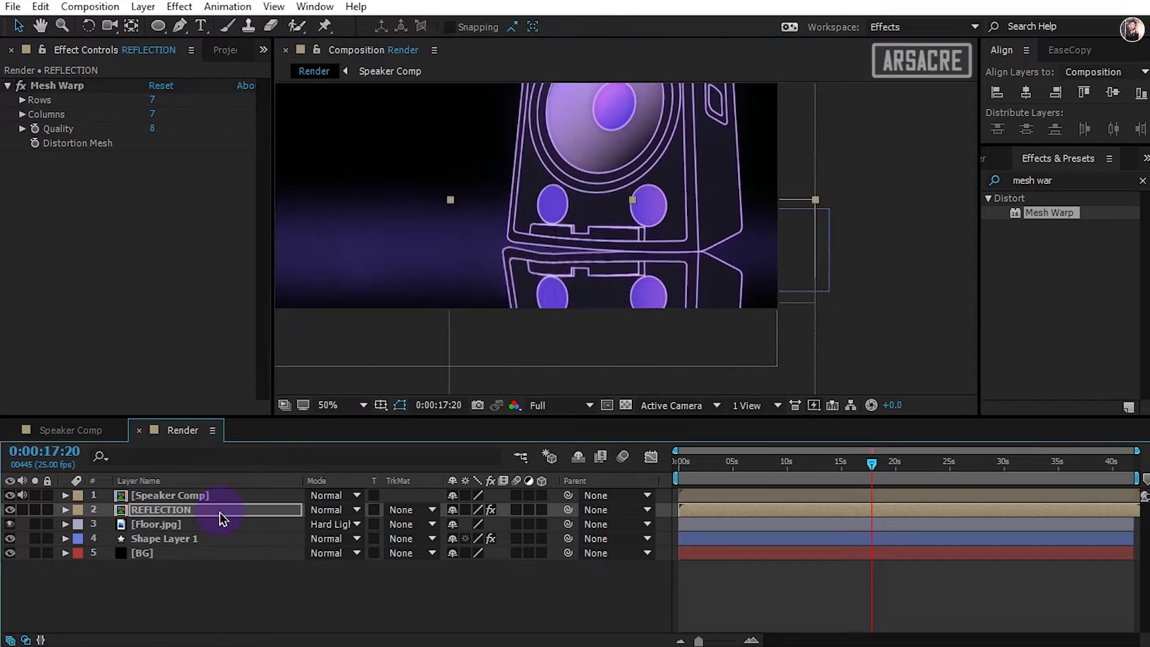
key(Down)
key(Down)
key(Down)
key(Down)
Warp the left mesh points of the reflection upward to meet the left end of the speaker's base.
click(140, 84)
drag(497, 252, 500, 245)
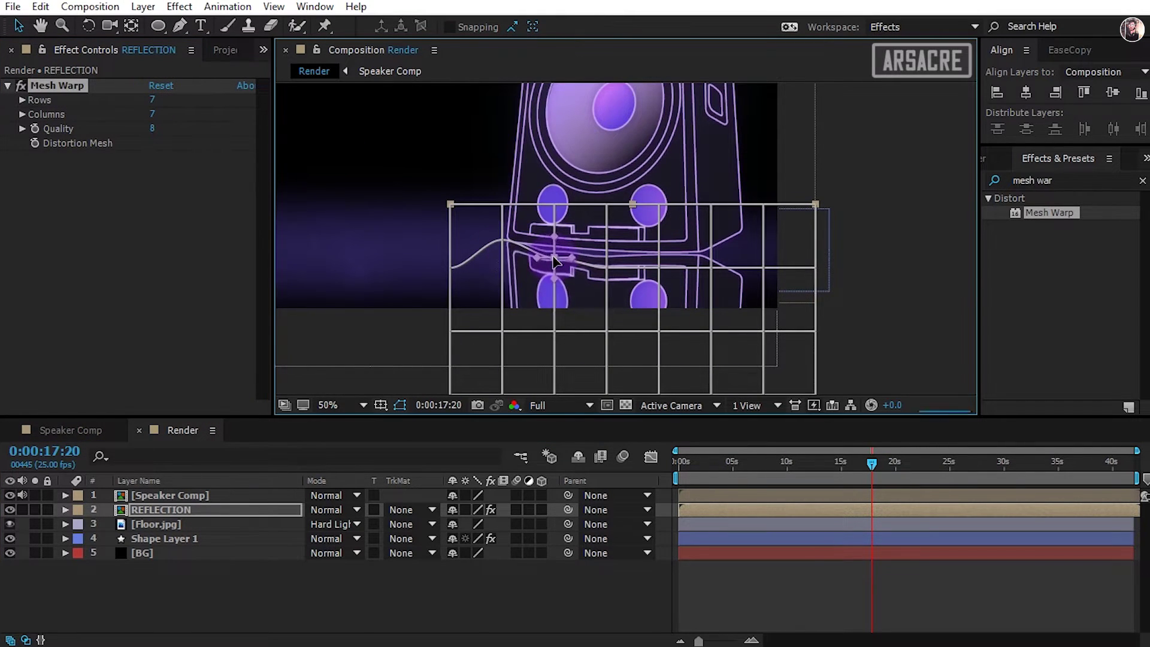
key(z)
click(554, 262)
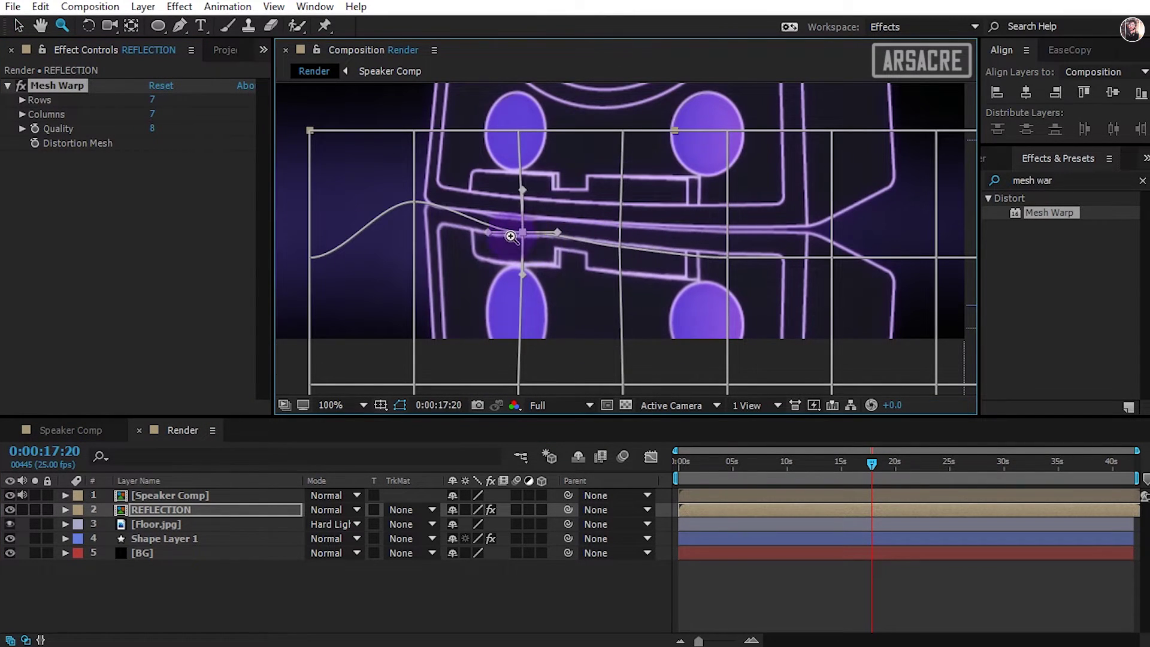
Pull up the right-hand mesh points and adjust their handles to fit the reflection to the speaker's angled side edge.
key(h)
drag(735, 226, 558, 252)
key(v)
drag(757, 284, 743, 195)
click(654, 284)
drag(689, 282, 688, 261)
drag(654, 284, 621, 290)
drag(724, 217, 714, 190)
click(604, 290)
drag(636, 264, 641, 250)
drag(604, 291, 588, 303)
drag(715, 190, 719, 189)
Refine the mesh points along the front base edge so the reflection follows the speaker's outline.
key(h)
key(v)
drag(464, 282, 444, 264)
click(337, 239)
scroll(401, 256, down, 2)
click(765, 393)
scroll(765, 393, up, 2)
Reselect the Mesh Warp effect and fine-tune the mesh points around the speaker's front right corner.
click(177, 509)
click(69, 85)
key(z)
click(57, 89)
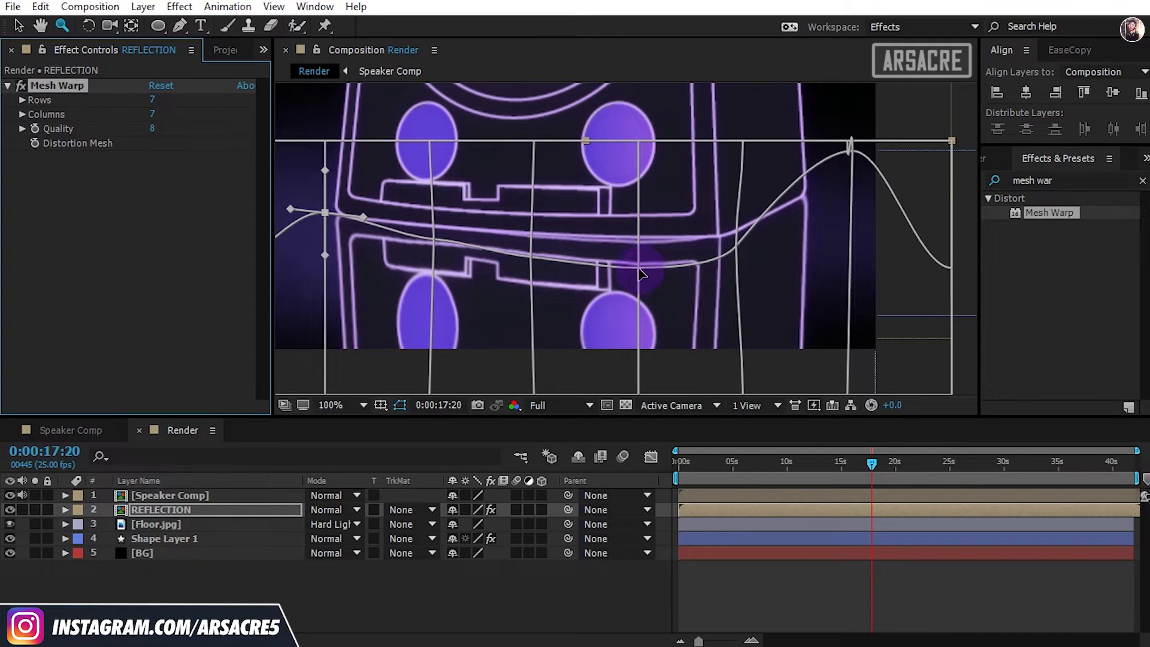
click(638, 264)
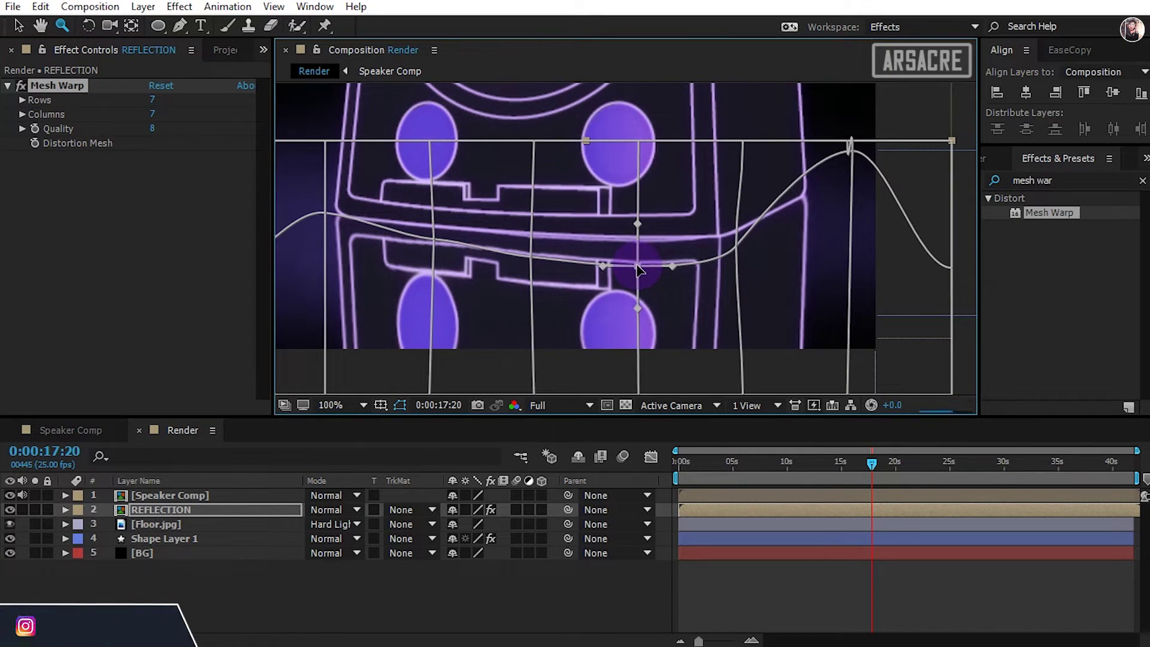
click(736, 251)
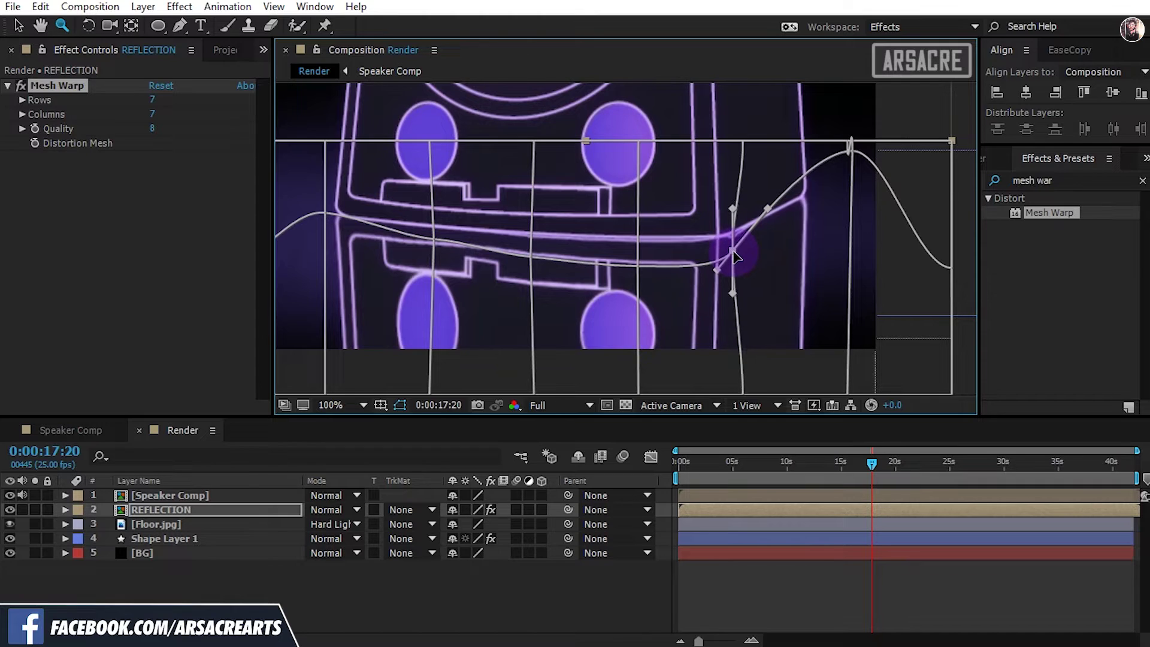
click(639, 265)
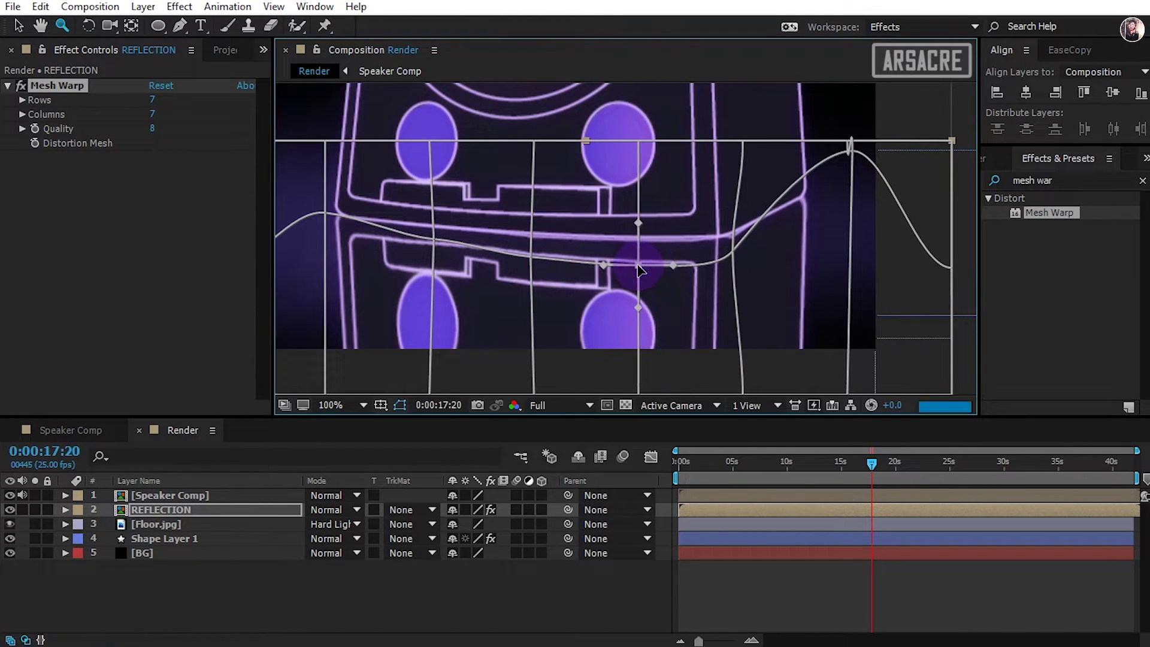
key(shift+slash)
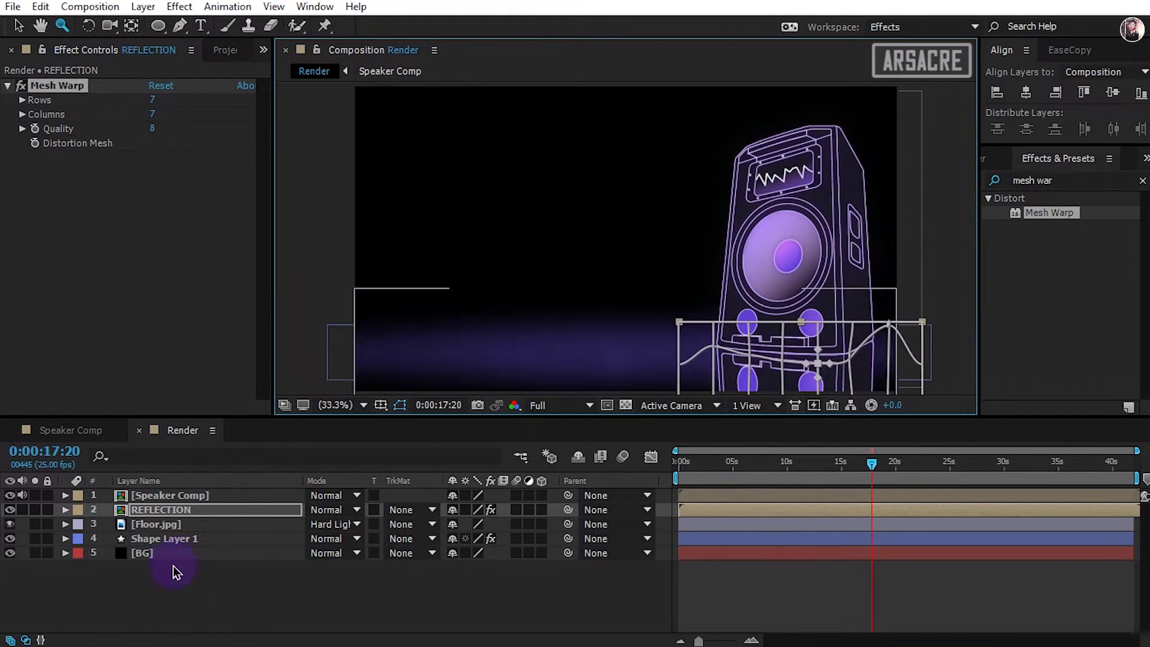
Set the REFLECTION layer's blending mode to Screen and its opacity to 18%.
click(154, 593)
click(190, 510)
click(343, 510)
click(395, 228)
key(t)
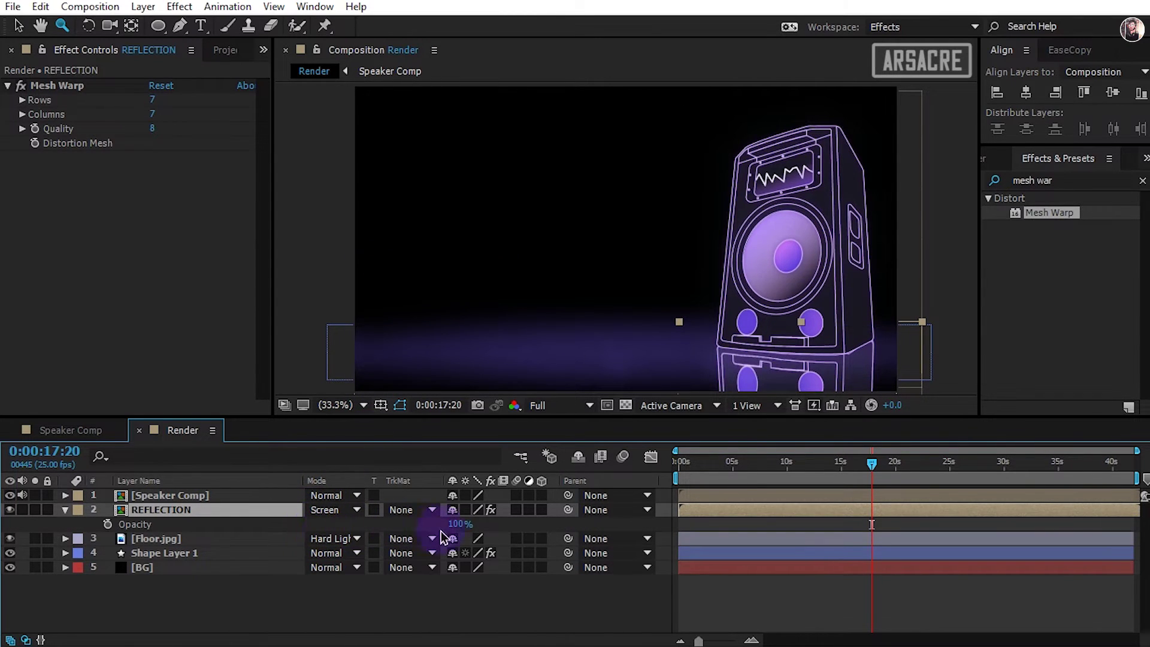
drag(450, 531, 392, 531)
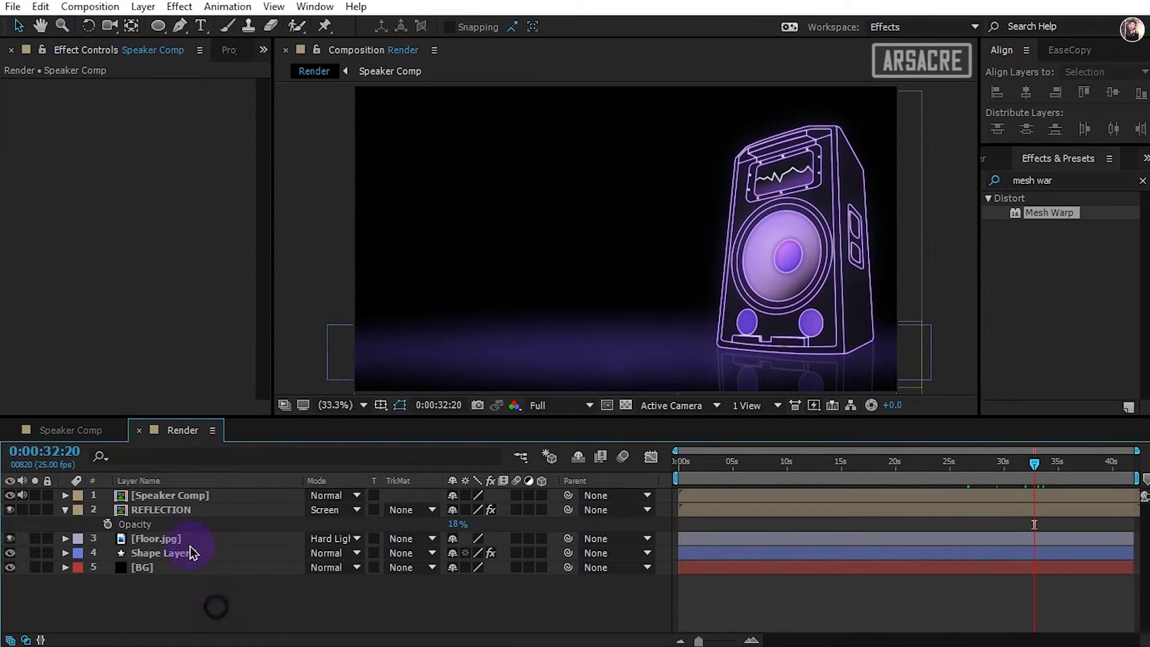
Pre-compose the Speaker Comp and REFLECTION layers together as "Speaker + Reflection", moving all attributes into the new composition.
click(153, 508)
shift+click(169, 496)
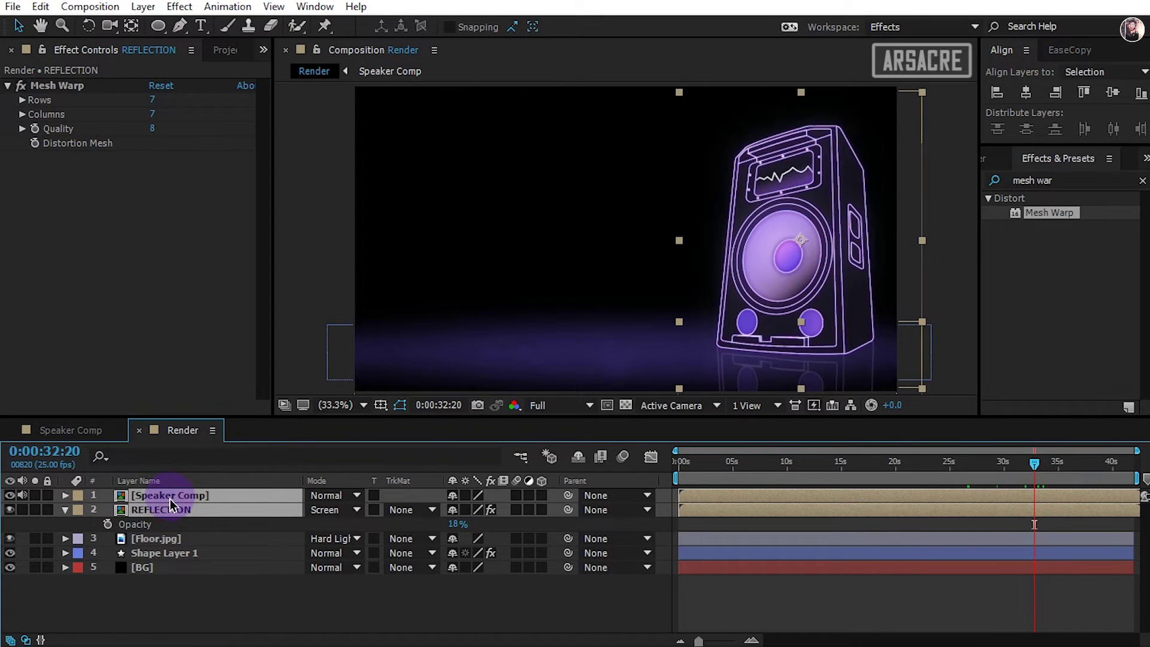
right_click(174, 496)
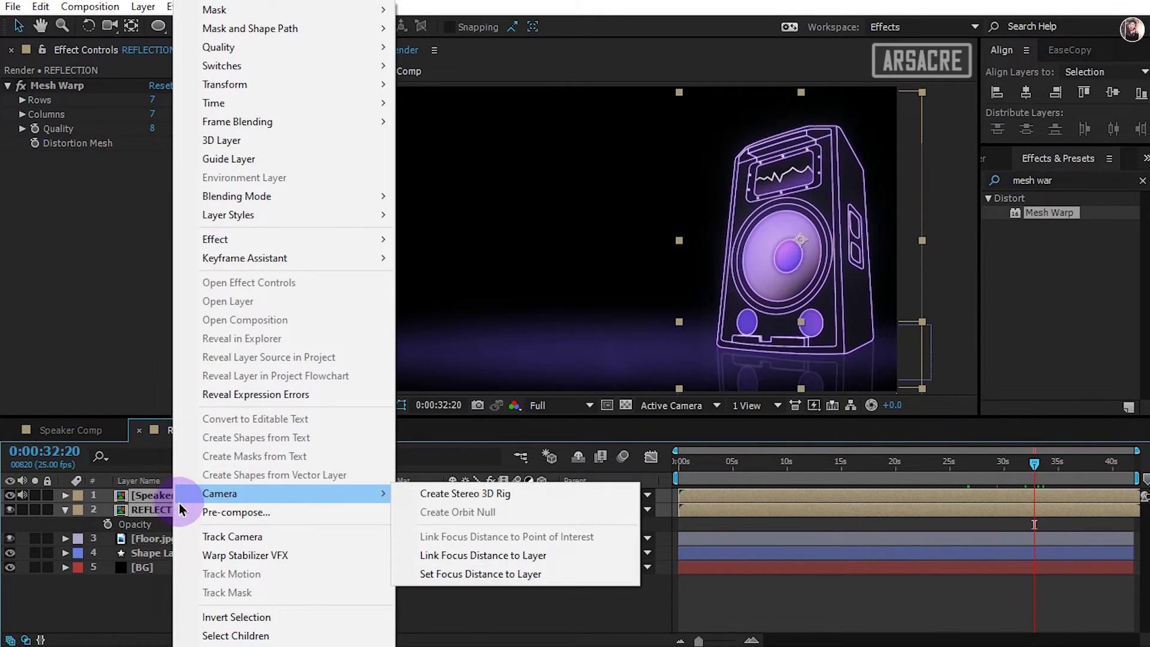
click(243, 513)
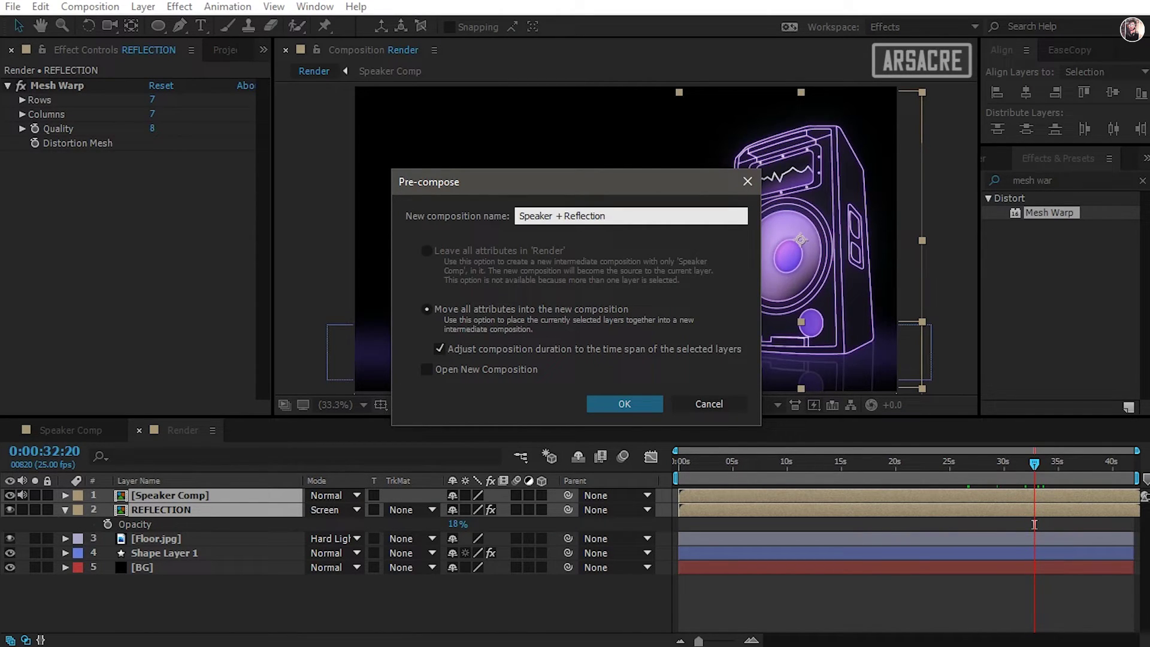
key(Return)
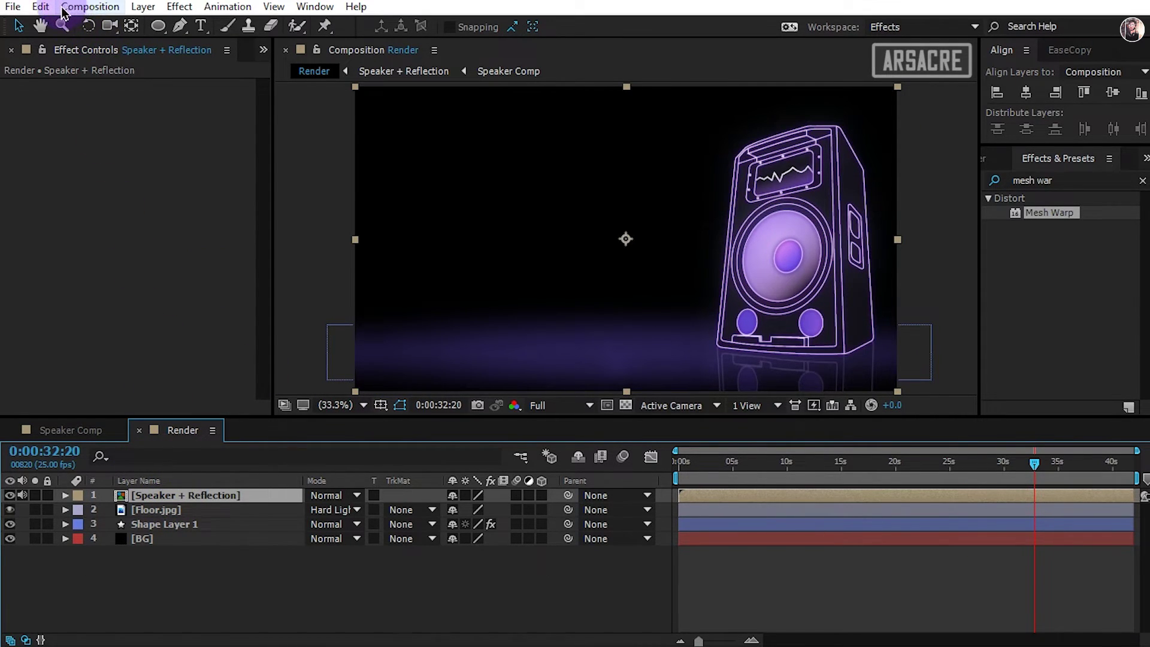
Duplicate the Speaker + Reflection layer, flip the copy horizontally to mirror the speaker, and preview other frames.
click(63, 7)
click(41, 7)
click(90, 224)
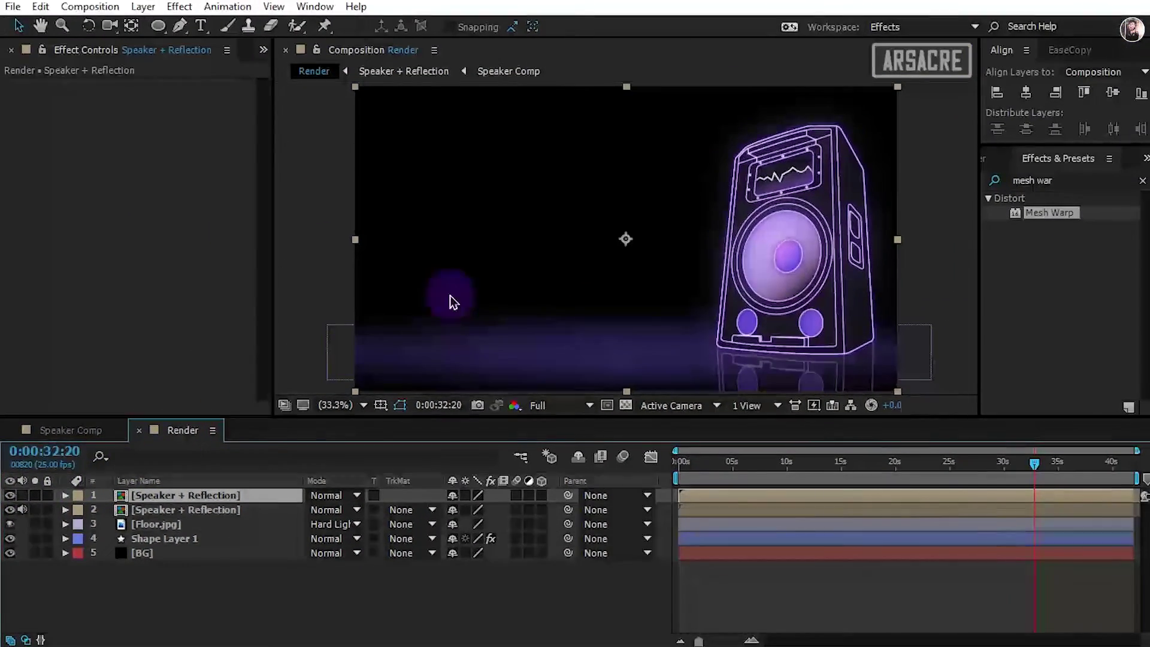
right_click(572, 237)
mouse_move(606, 239)
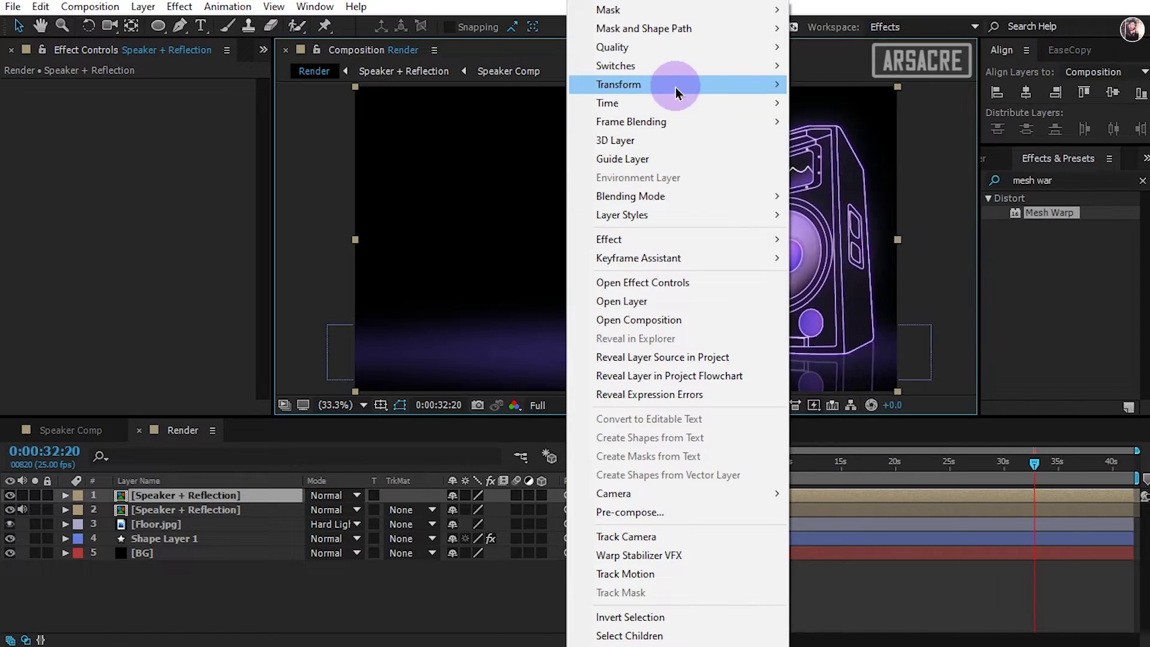
mouse_move(605, 87)
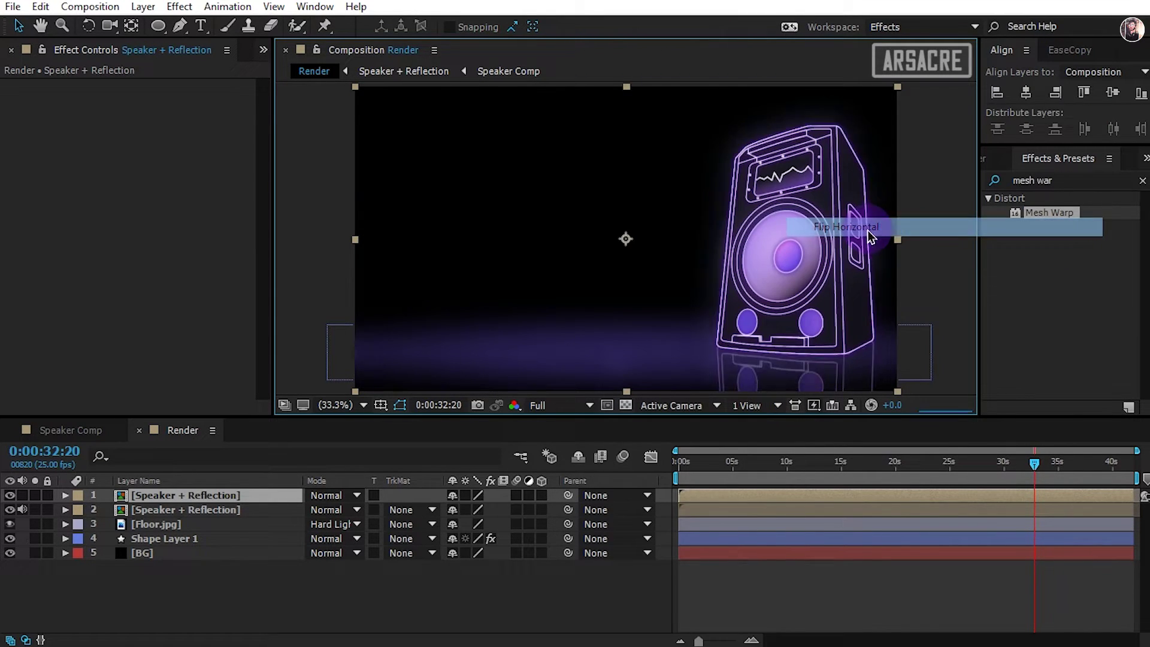
click(846, 227)
click(599, 620)
drag(886, 464, 938, 464)
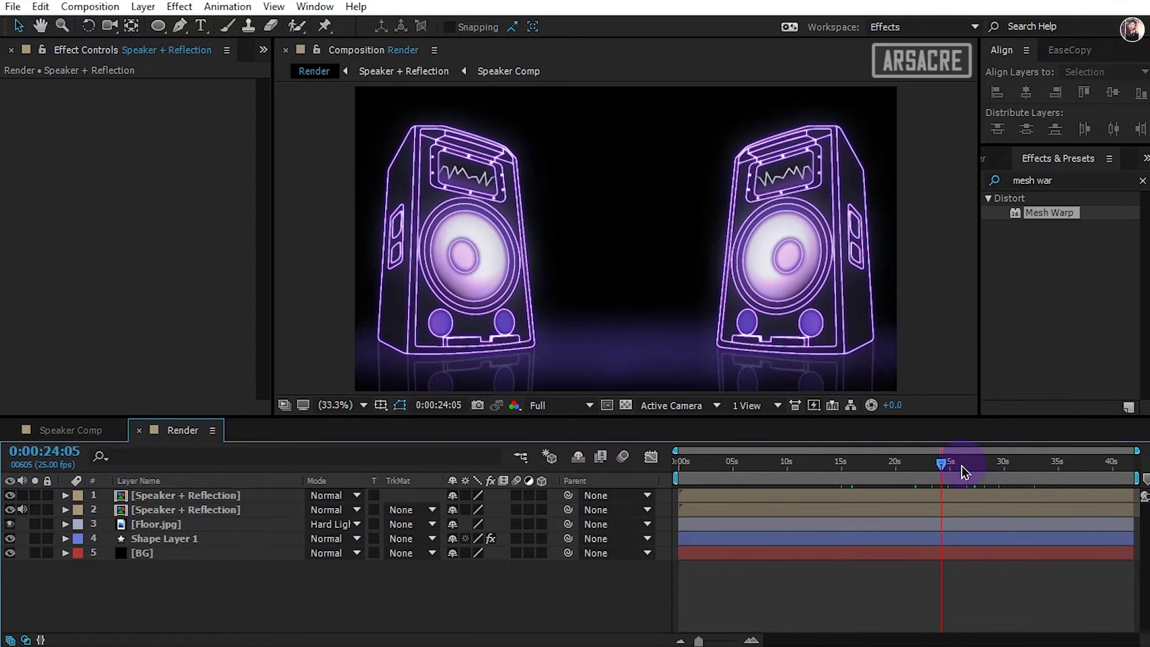
click(933, 470)
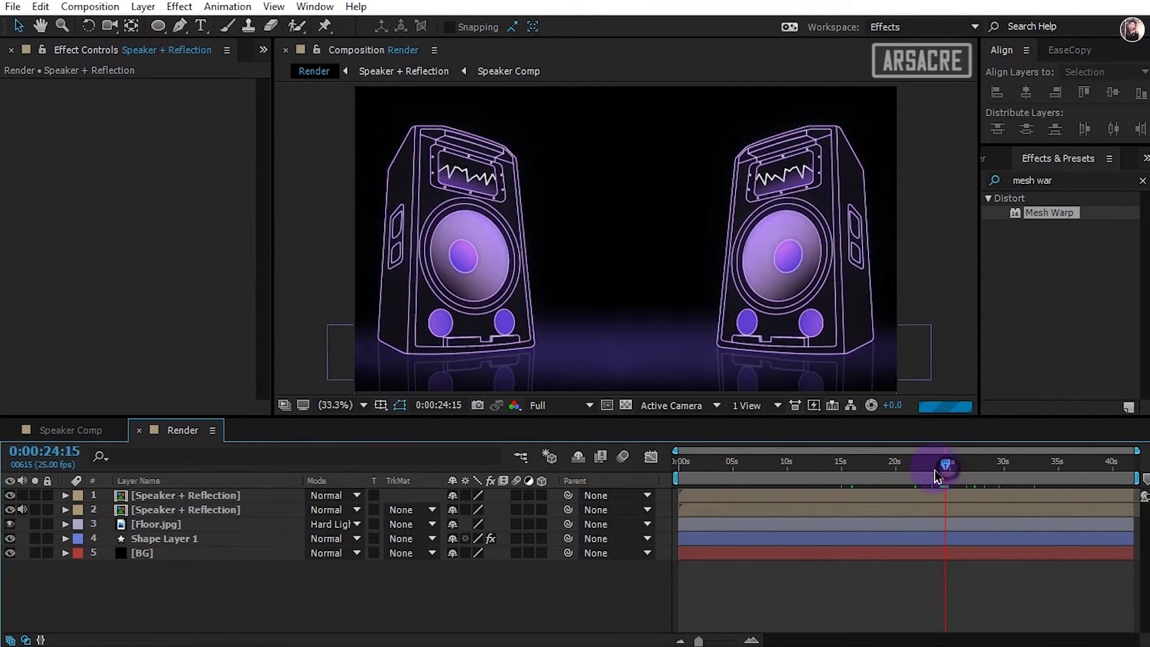
Create a black 1920×1080 solid named "Audio Spectrum" in the Render composition.
drag(934, 476, 931, 476)
right_click(258, 606)
mouse_move(449, 448)
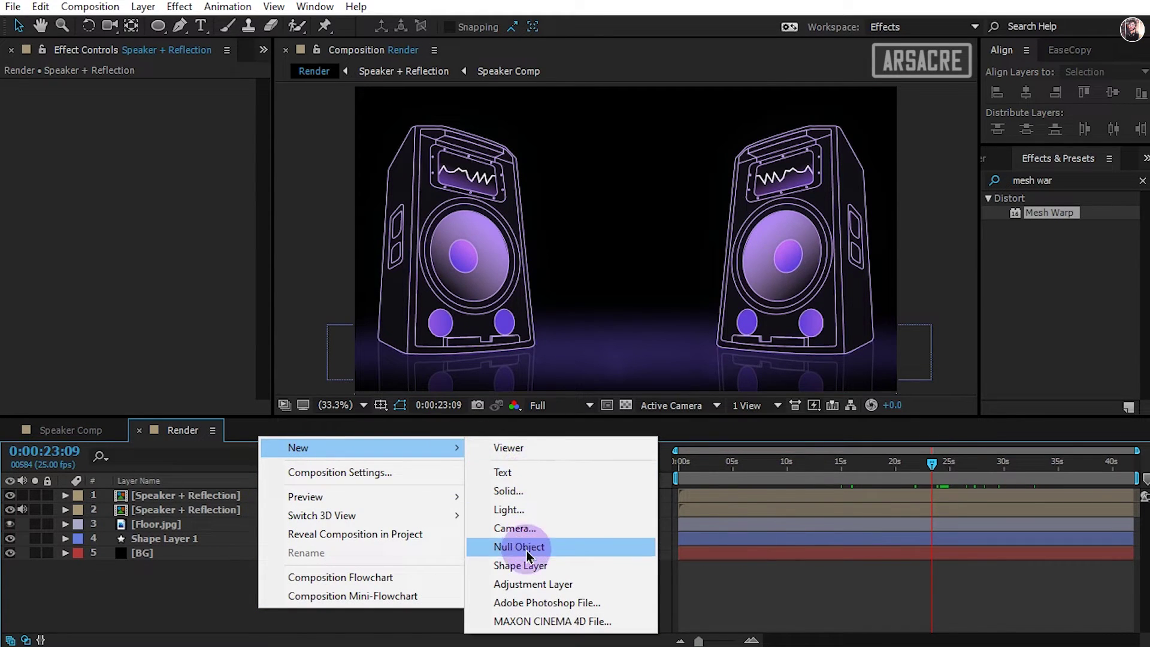
click(527, 494)
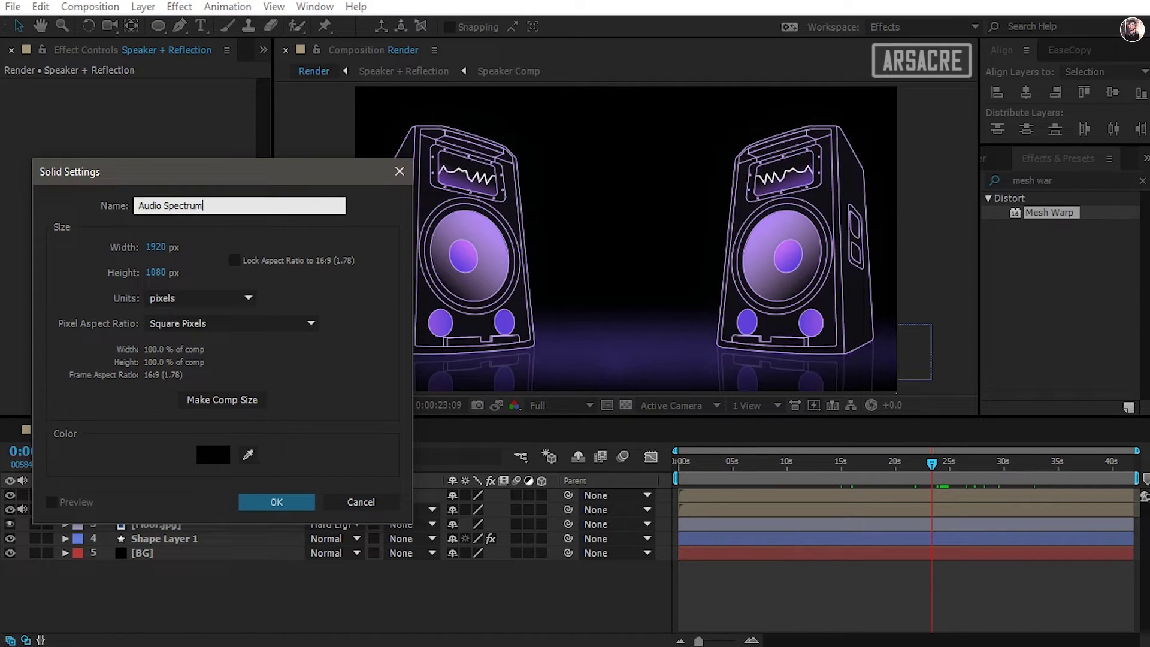
text(Audio Spectrum)
key(Return)
Apply the Audio Spectrum effect to the new solid and set its audio layer to the Speaker + Reflection layer in row 3.
click(1048, 180)
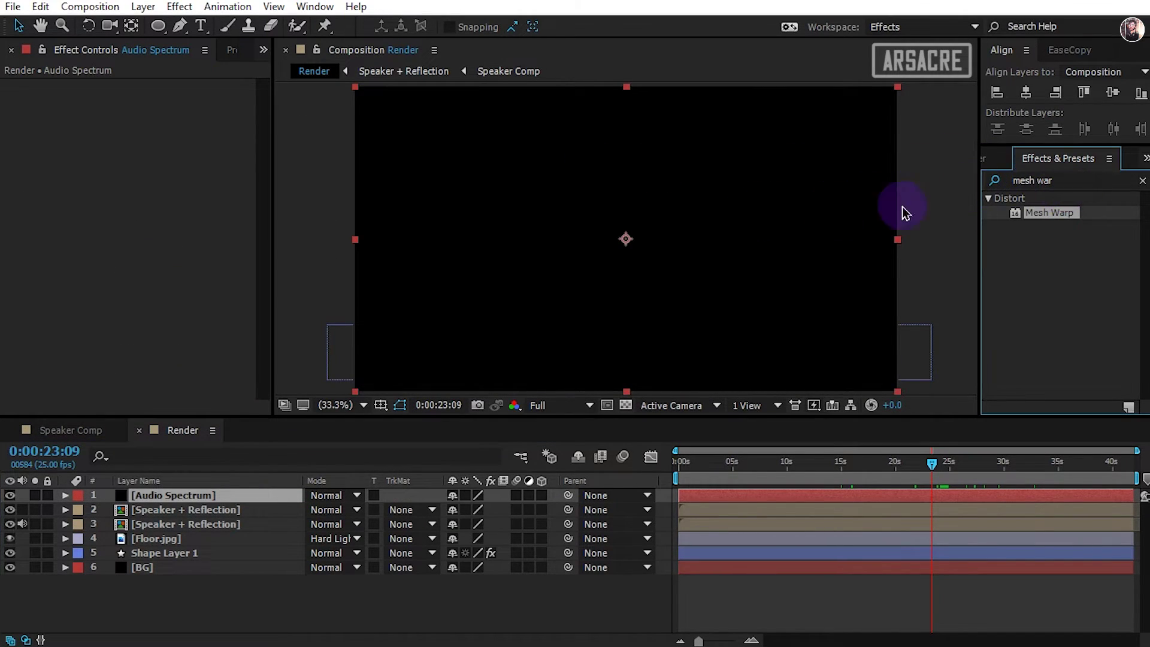
text(audio)
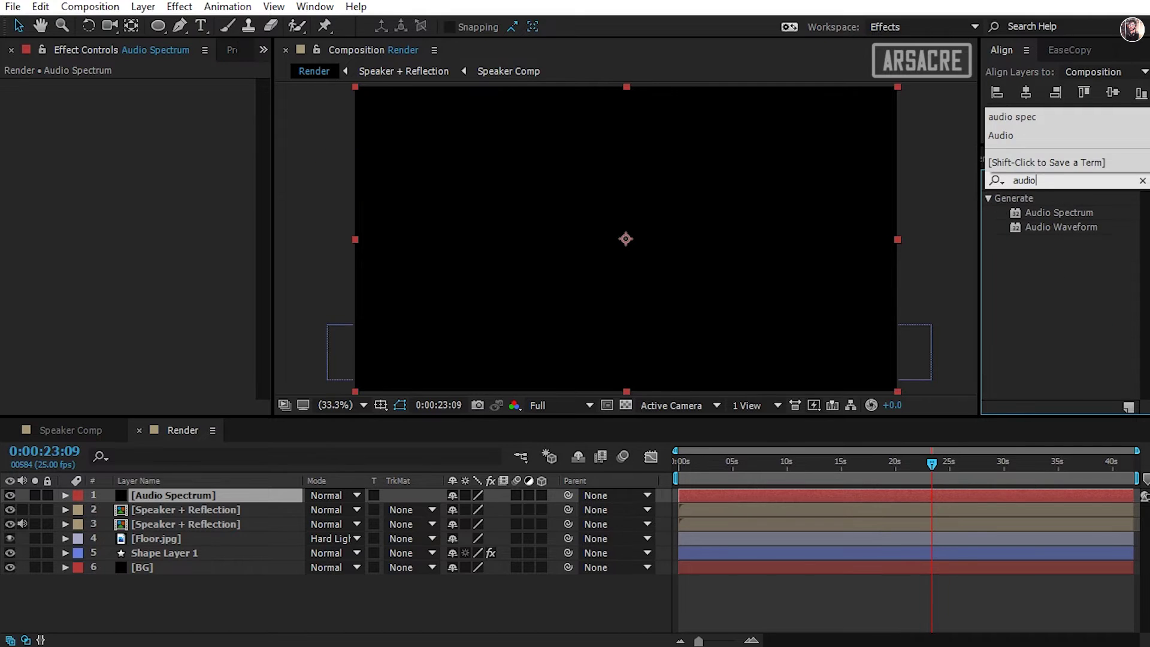
drag(1059, 212, 656, 497)
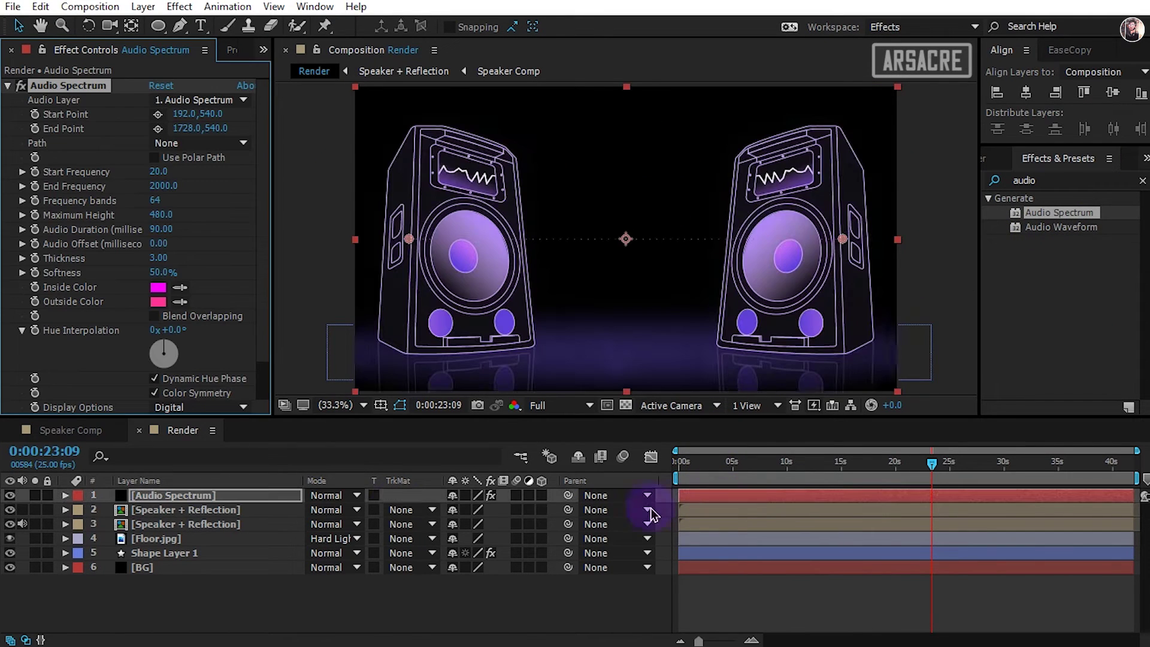
click(183, 524)
click(174, 495)
click(201, 99)
click(222, 182)
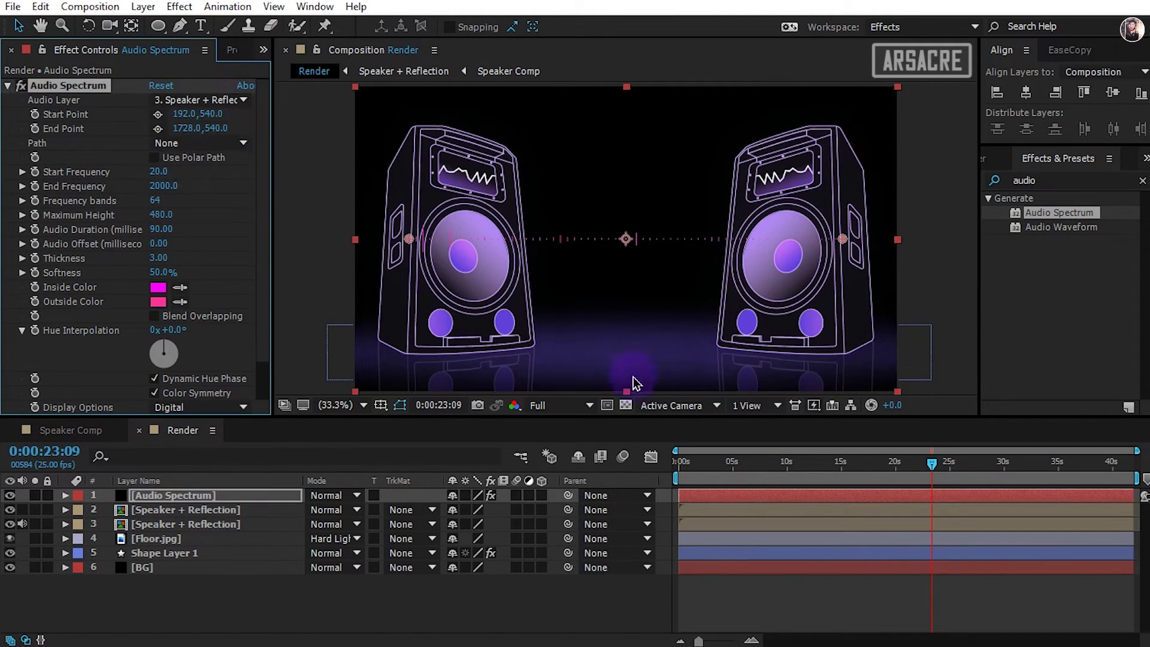
Set both the inside and outside colors of the Audio Spectrum effect to white.
click(158, 287)
click(15, 331)
click(384, 333)
click(157, 302)
click(15, 330)
click(384, 332)
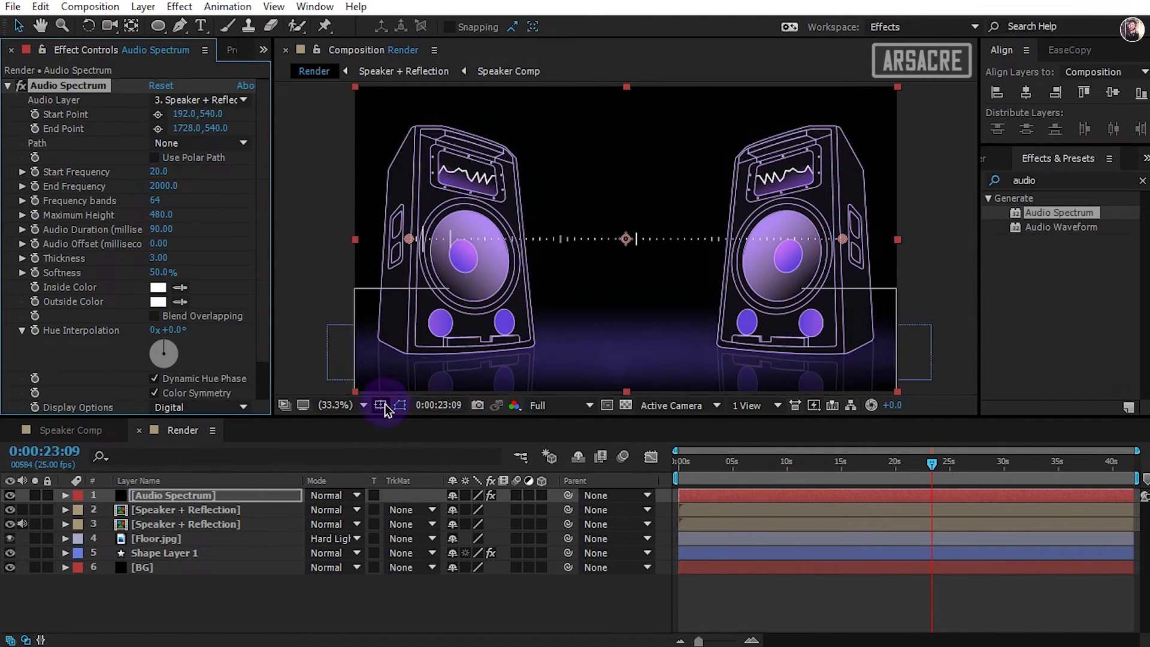
Set the spectrum to Side A with 21 frequency bands, thickness 26.48, softness 0%, start point 629,540 and end point 1271,540.
scroll(264, 295, down, 2)
click(201, 378)
click(214, 403)
click(202, 377)
click(210, 403)
scroll(263, 315, up, 2)
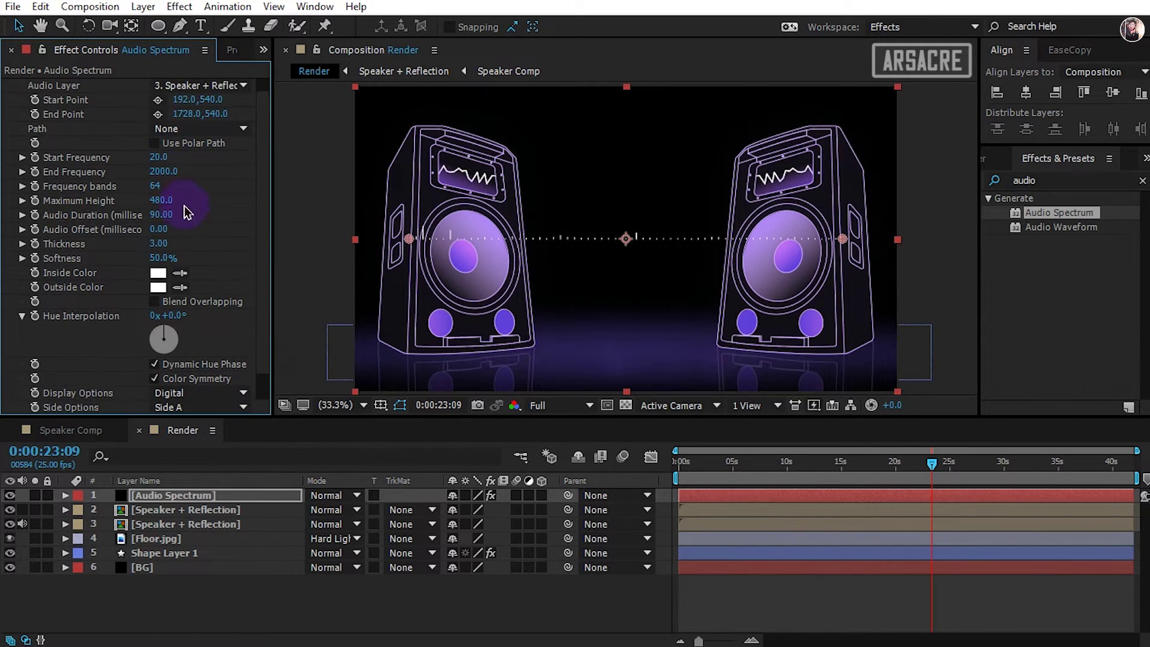
drag(162, 242, 265, 228)
scroll(265, 229, up, 1)
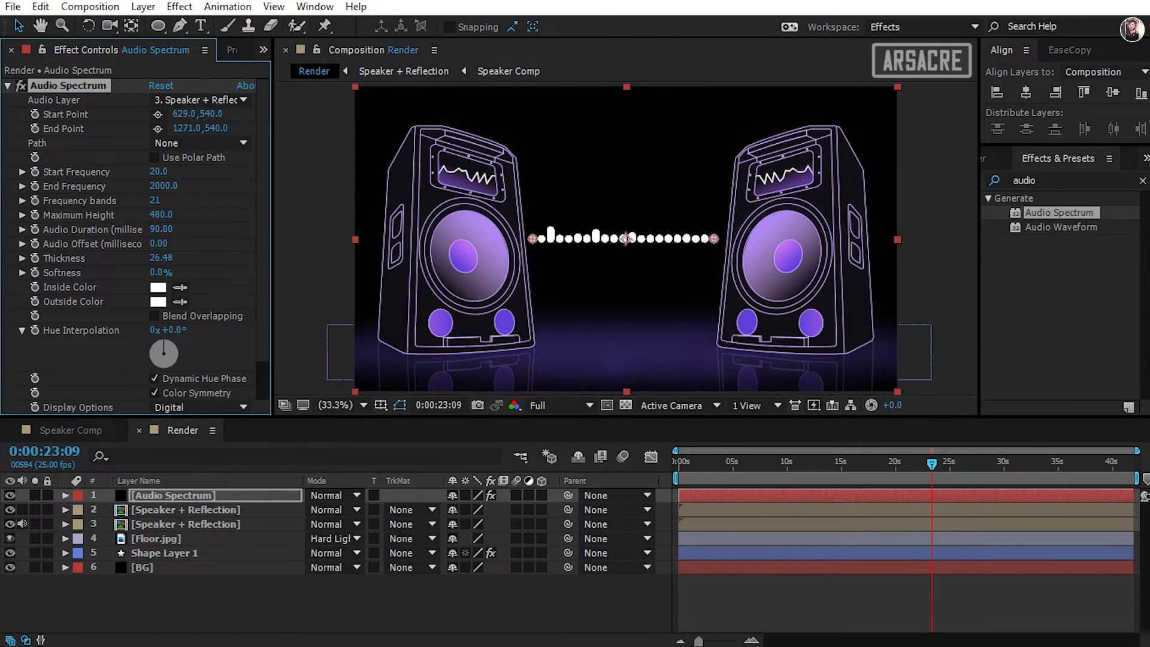
Mirror the spectrum and add a purple linear Gradient Ramp from 957,402 to 957,576, adjusting its end color.
click(924, 473)
drag(171, 498, 171, 499)
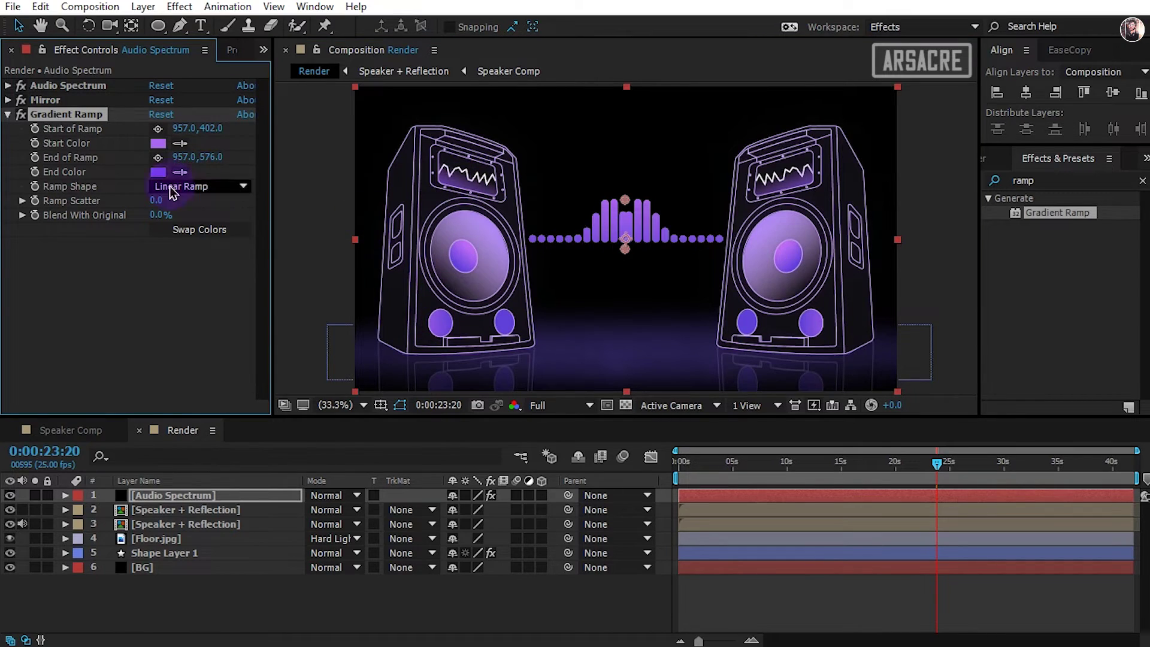
click(158, 172)
drag(299, 441, 298, 451)
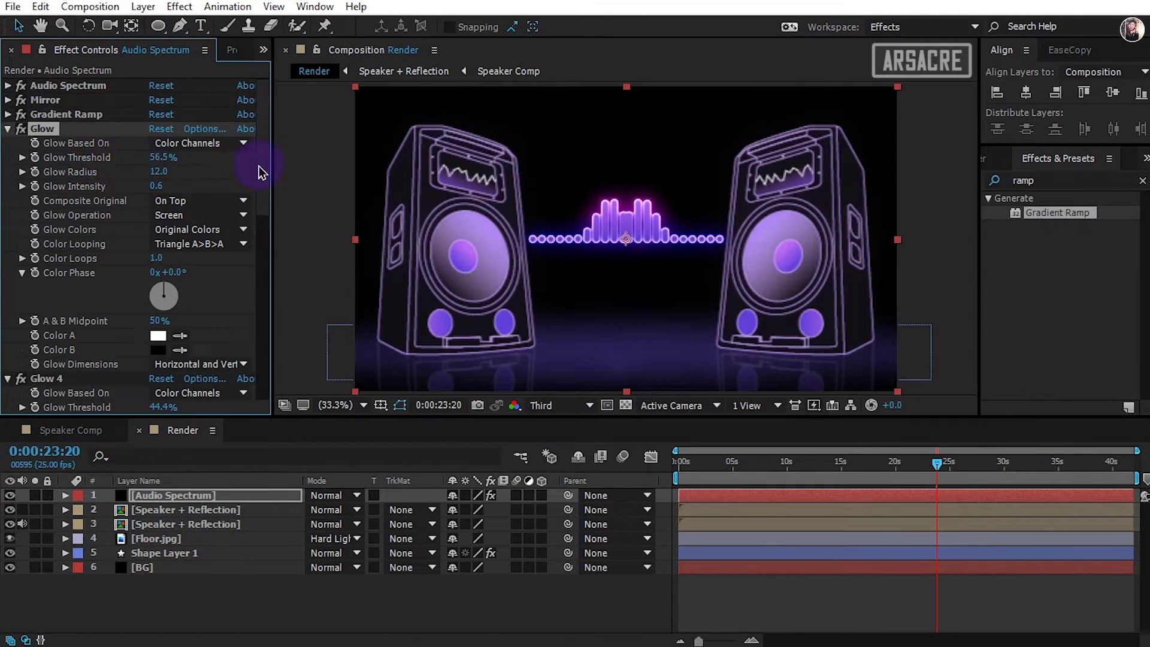
Adjust the stacked glows on the spectrum, setting Glow 5 to threshold 60%, radius 10, intensity 1, original behind and Add operation.
scroll(258, 172, down, 3)
drag(161, 293, 205, 293)
scroll(206, 293, down, 4)
click(210, 321)
click(213, 357)
scroll(167, 324, down, 3)
click(159, 379)
click(158, 378)
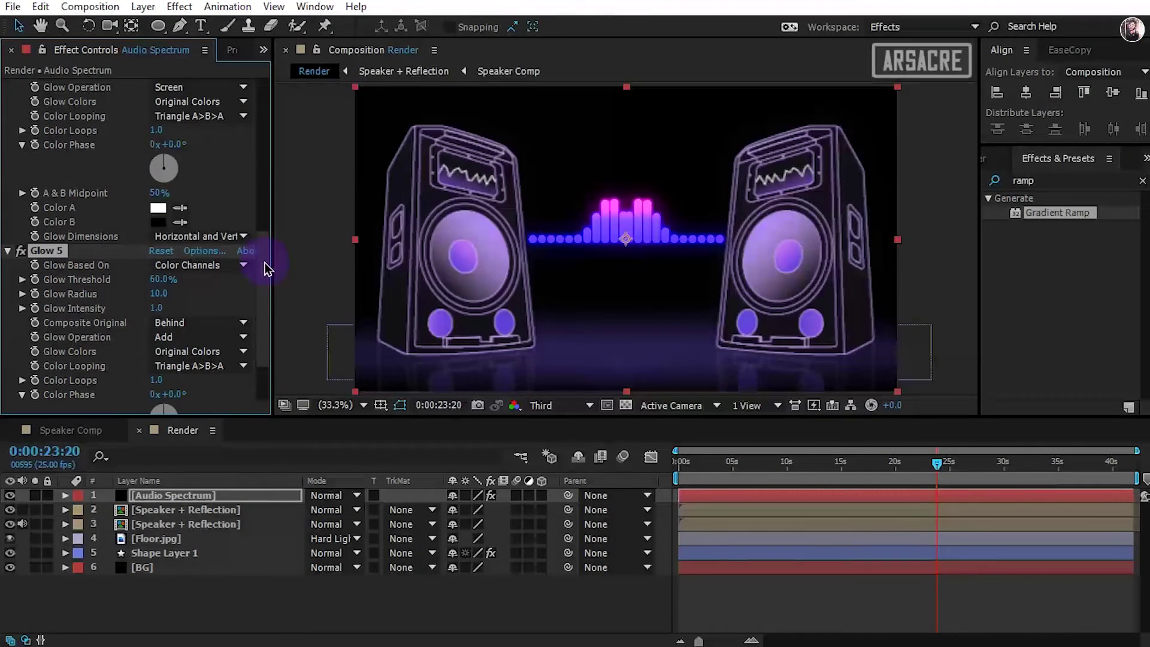
Reposition the Gradient Ramp's start and end points across the spectrum bars and place Mirror last in the effect order.
scroll(264, 252, up, 6)
click(8, 114)
click(199, 229)
drag(625, 199, 618, 191)
click(200, 229)
drag(635, 269, 637, 297)
scroll(28, 186, down, 2)
click(184, 261)
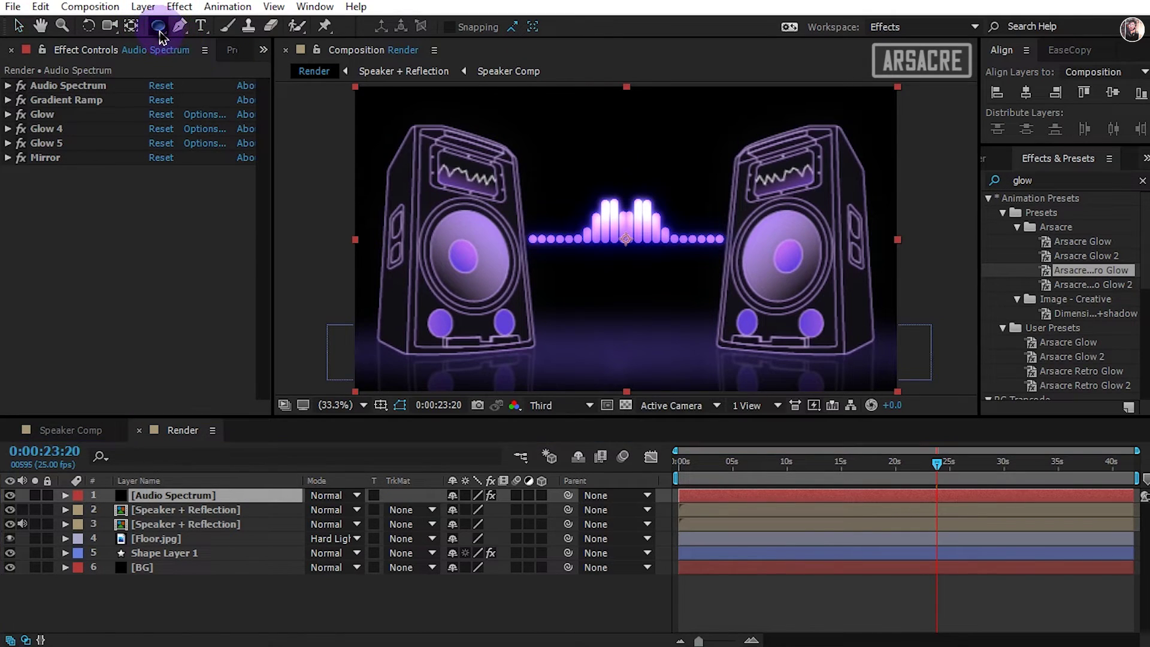
Draw a rectangular mask on the Audio Spectrum layer that keeps only the upper part of the bars.
drag(158, 25, 227, 24)
click(153, 496)
drag(513, 180, 740, 239)
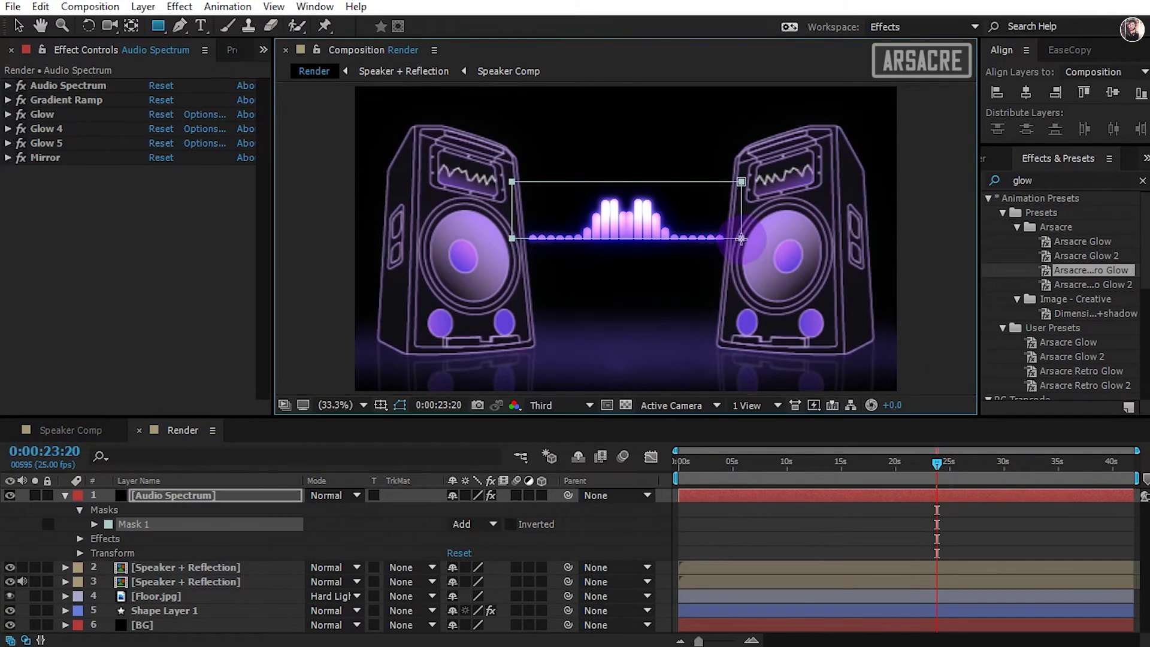
click(713, 528)
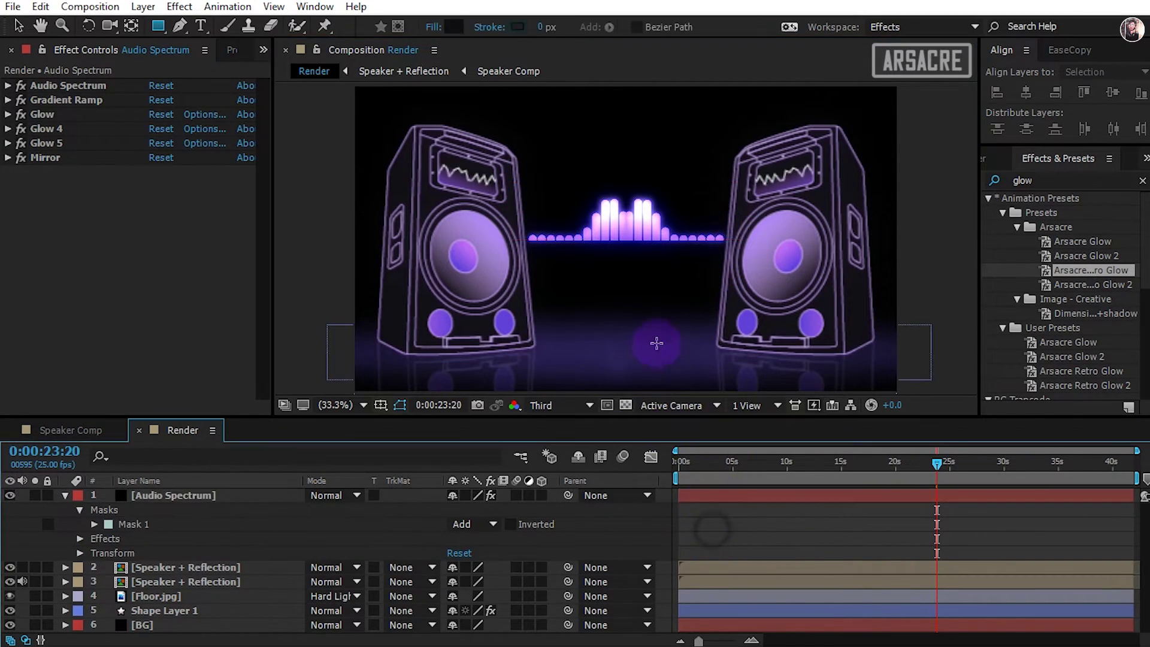
Move the Audio Spectrum layer down onto the floor between the speakers and scale it to 85.1%.
click(277, 501)
key(v)
drag(641, 223, 641, 329)
double_click(643, 319)
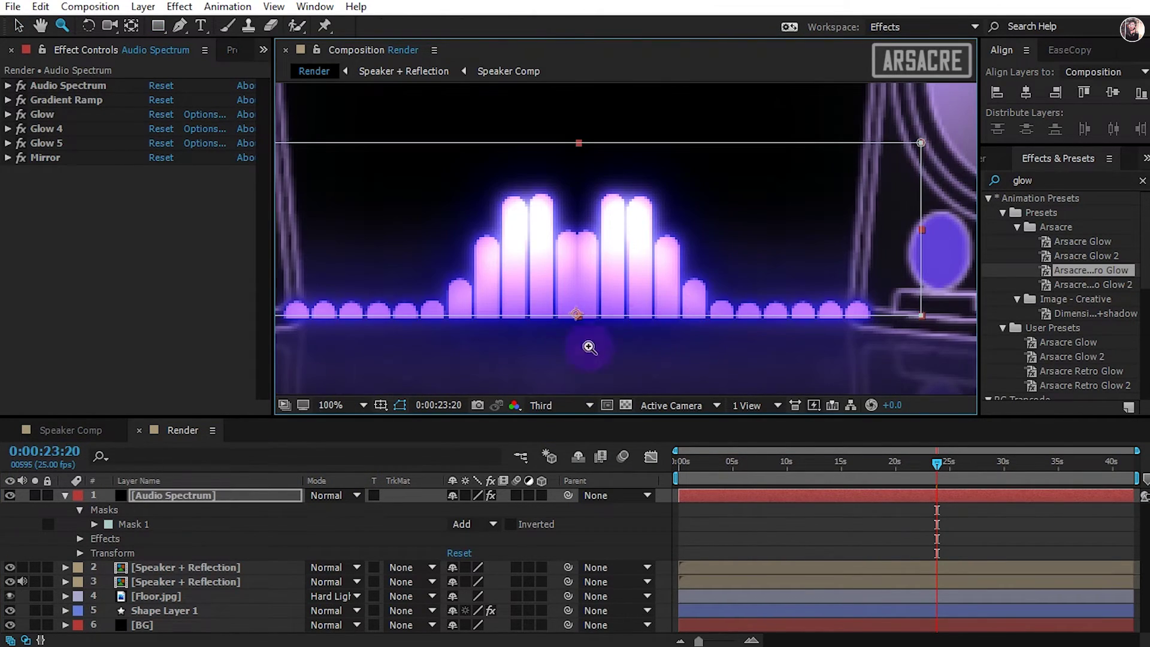
key(s)
drag(473, 509, 348, 506)
key(shift+Down)
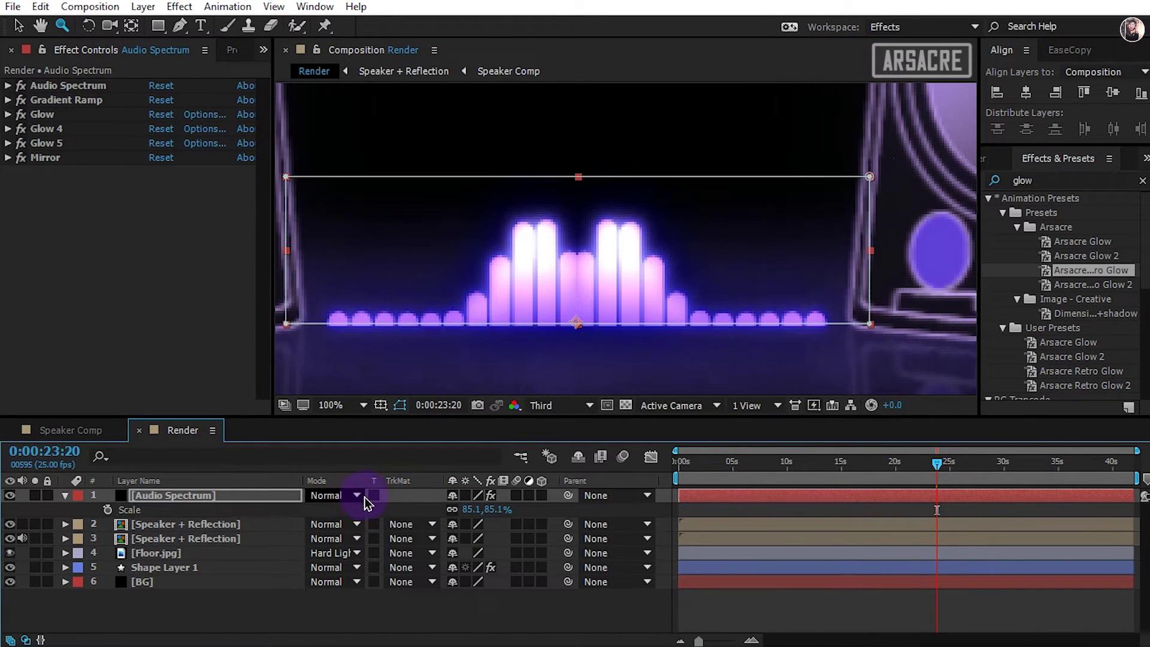
key(shift+slash)
click(344, 607)
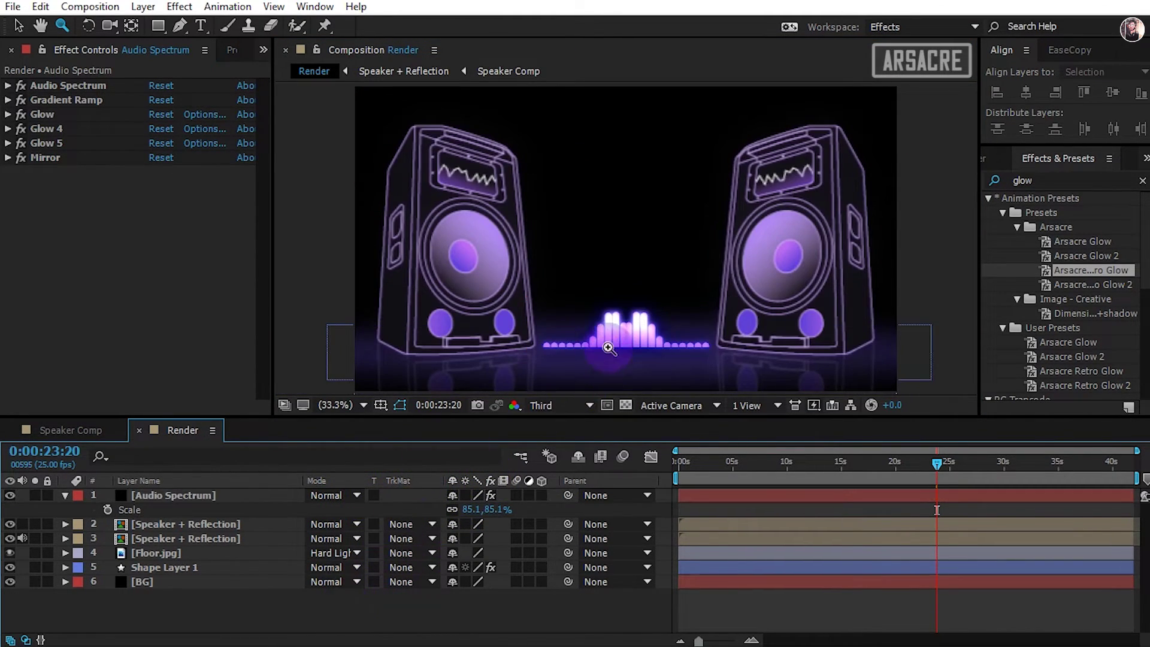
Duplicate the Audio Spectrum layer and rename the copy "Reflection Spectrum".
click(610, 348)
click(171, 497)
key(ctrl+d)
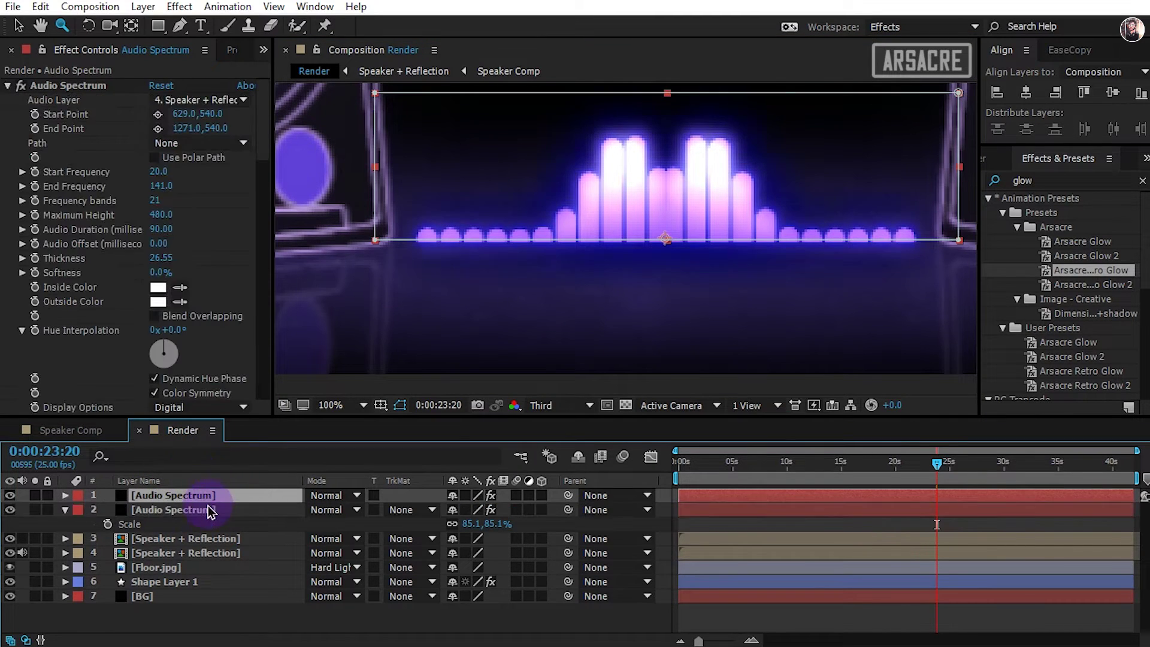
click(12, 90)
click(37, 85)
key(ctrl+a)
click(9, 87)
click(161, 487)
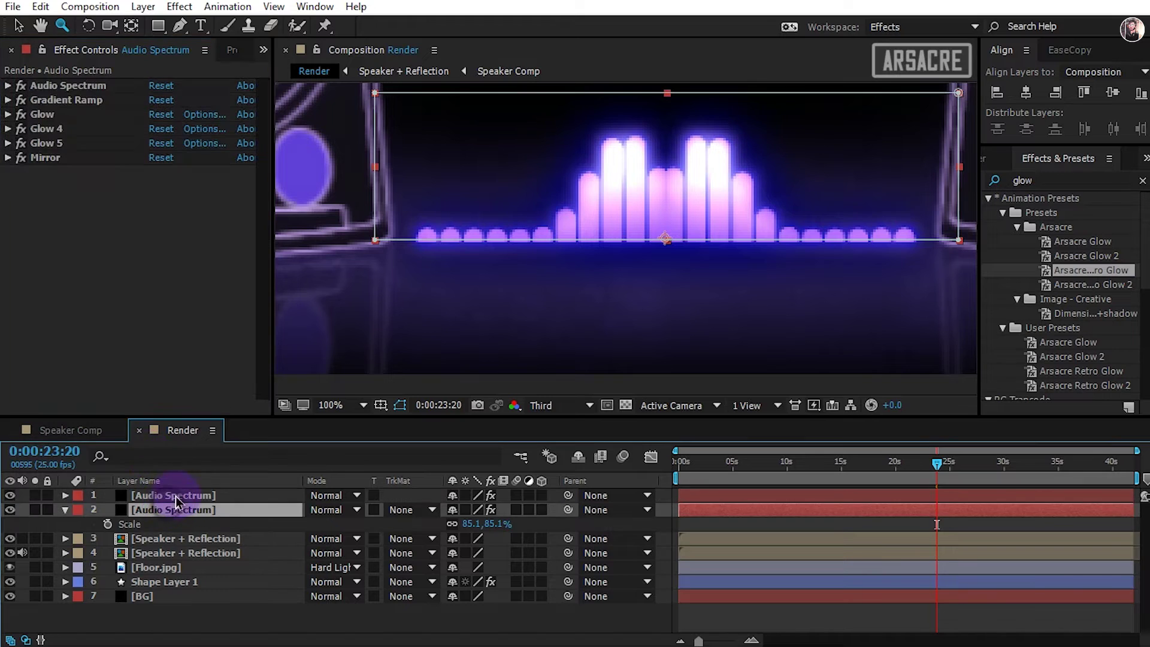
key(Return)
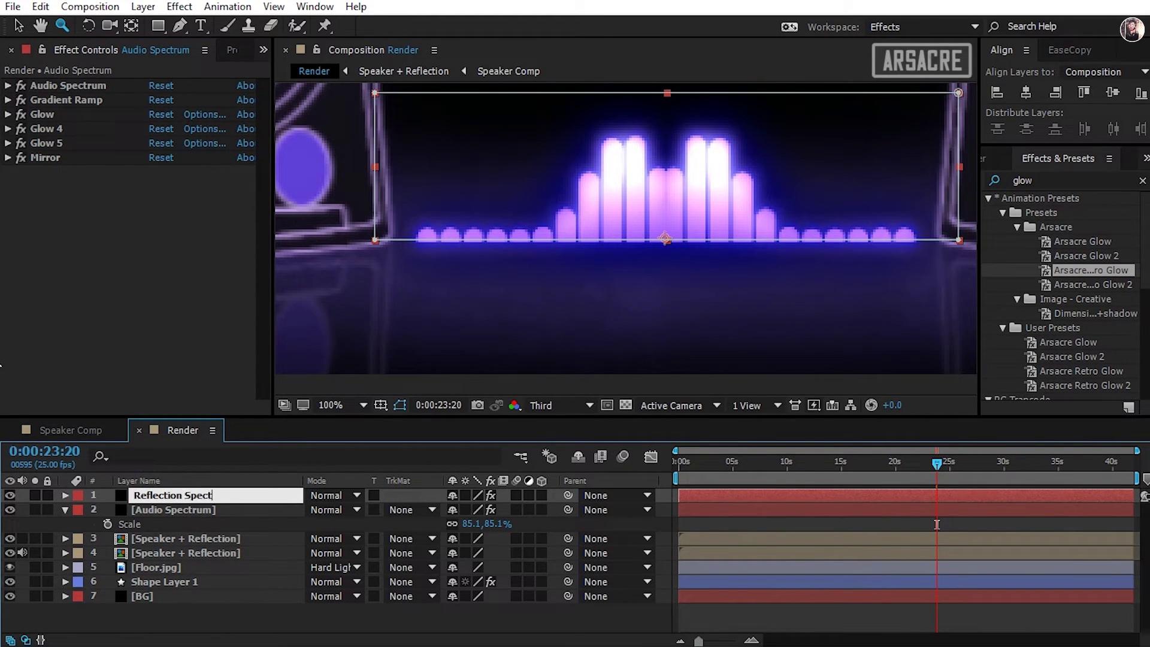
key(Return)
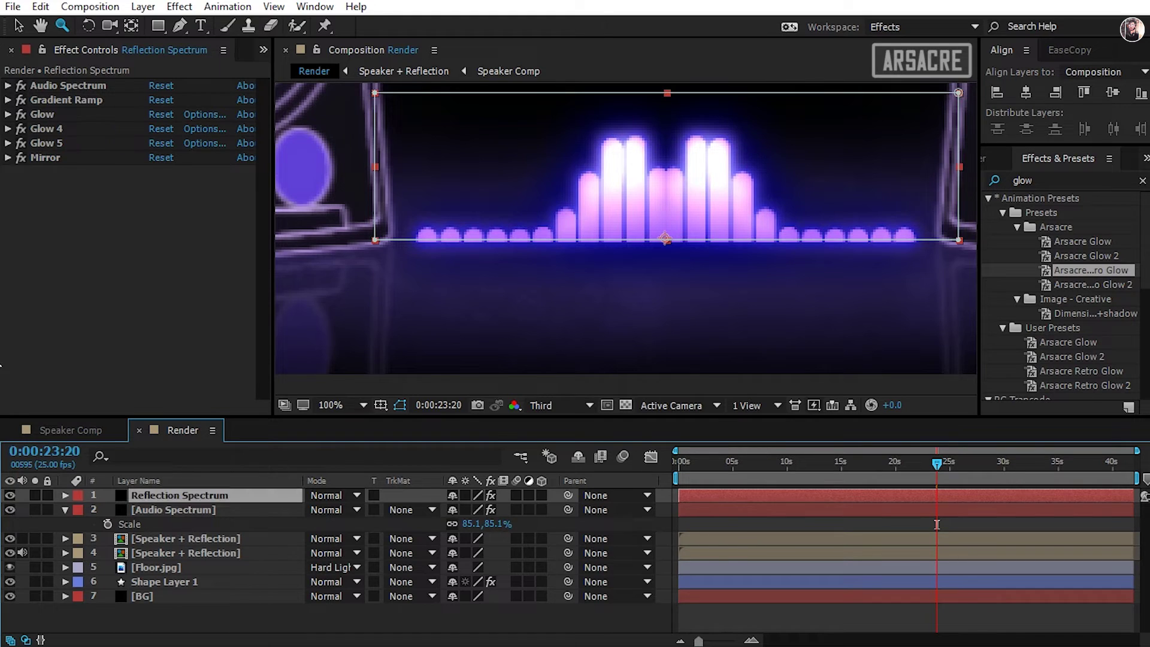
Flip the Reflection Spectrum vertically, align it under the bars and move it beneath Audio Spectrum in the layer order.
right_click(643, 208)
mouse_move(838, 85)
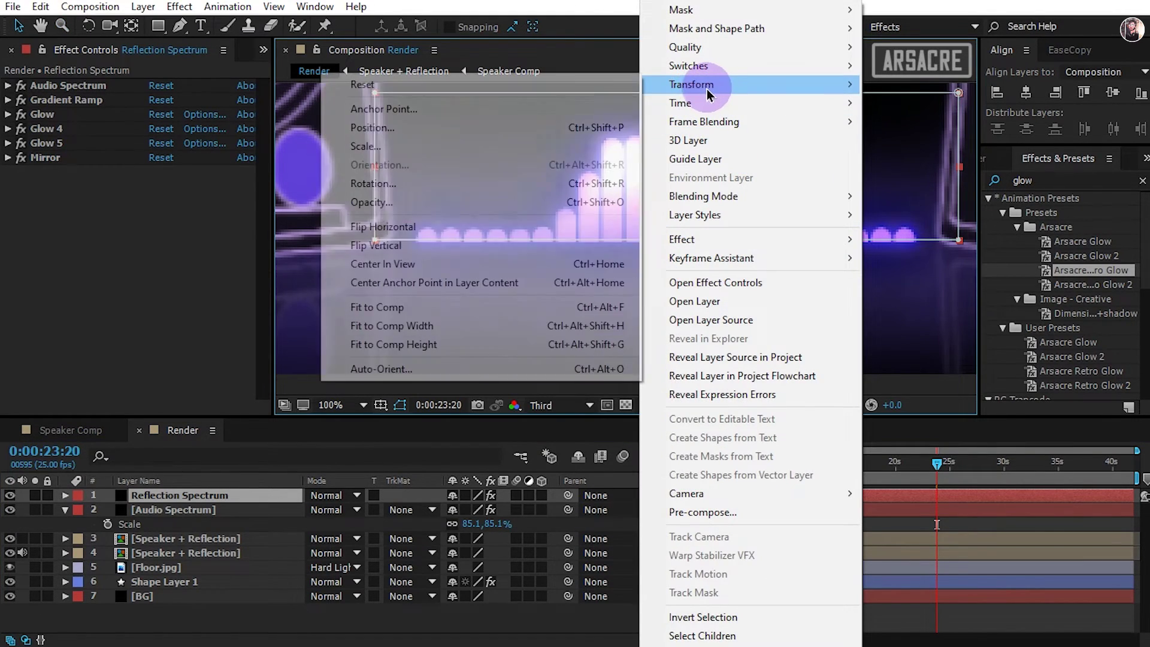
click(413, 246)
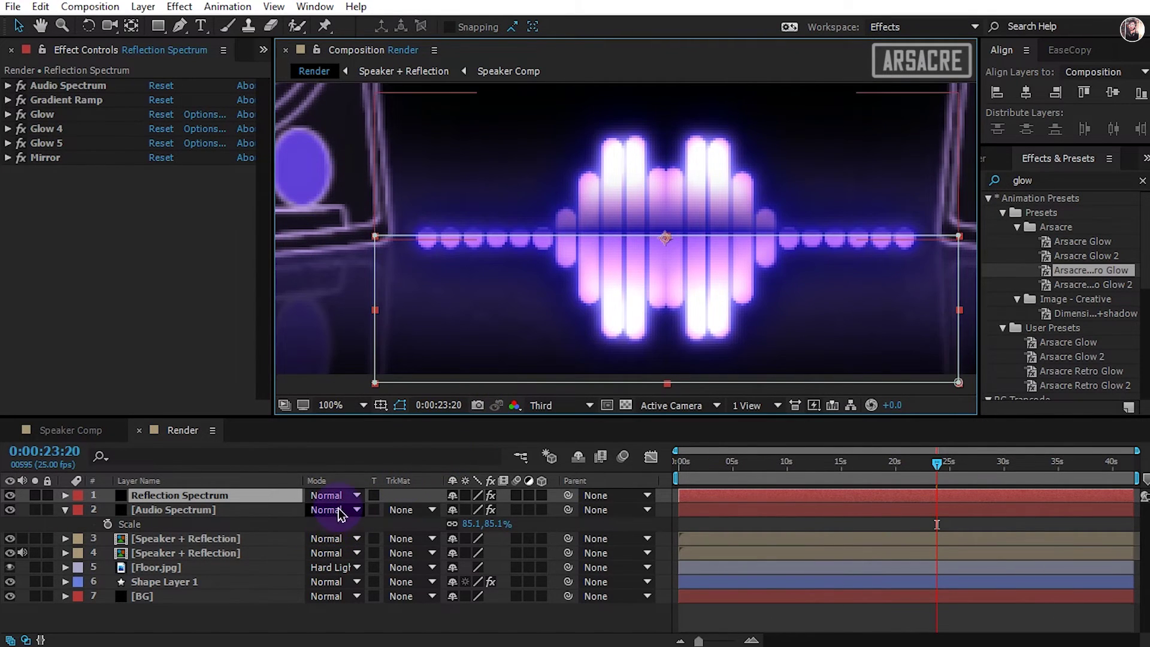
key(t)
mouse_move(451, 508)
mouse_down()
mouse_move(411, 512)
mouse_move(452, 510)
mouse_up()
key(ctrl+z)
drag(180, 495, 169, 537)
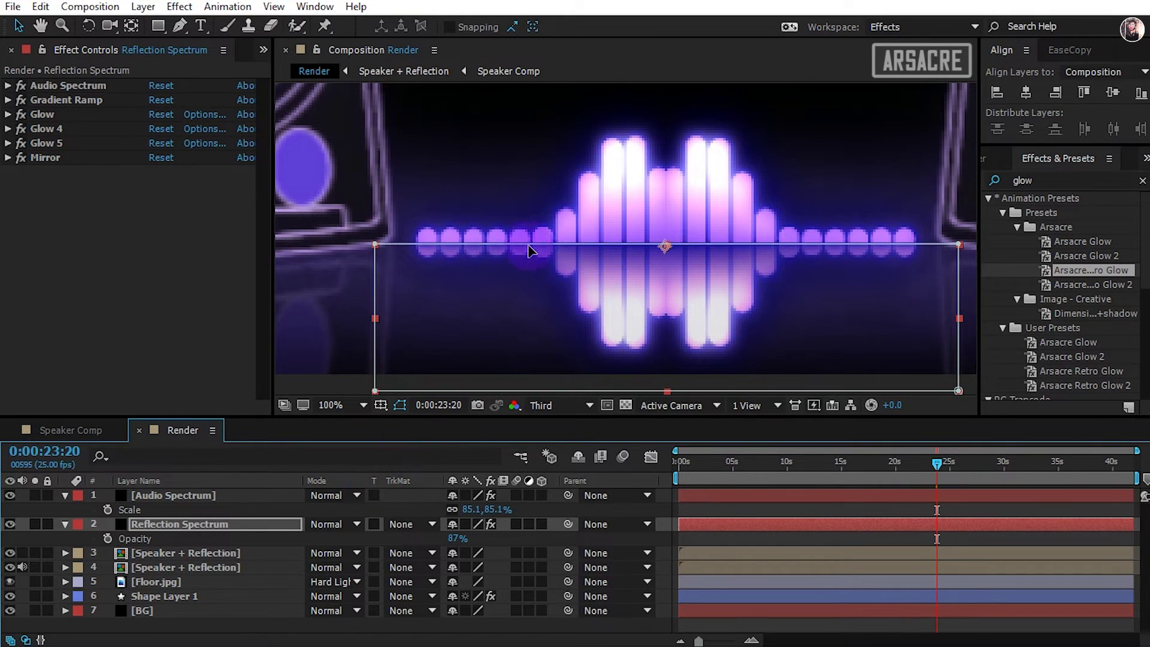
Lower the opacity of the Reflection Spectrum layer to 26%.
click(370, 240)
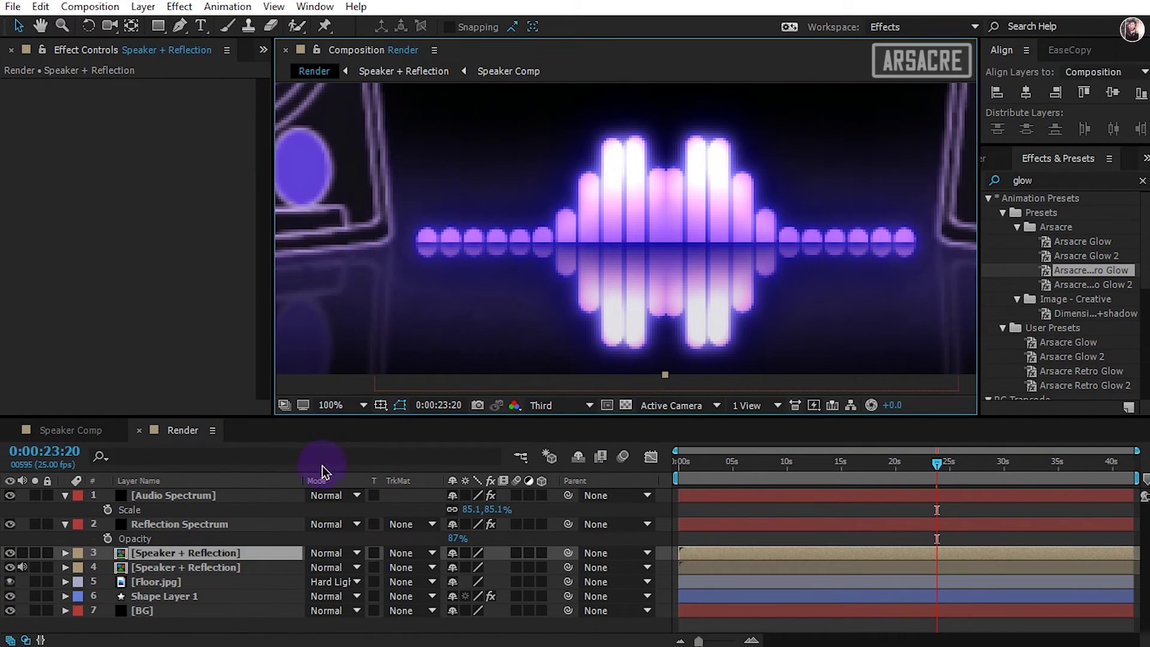
click(223, 527)
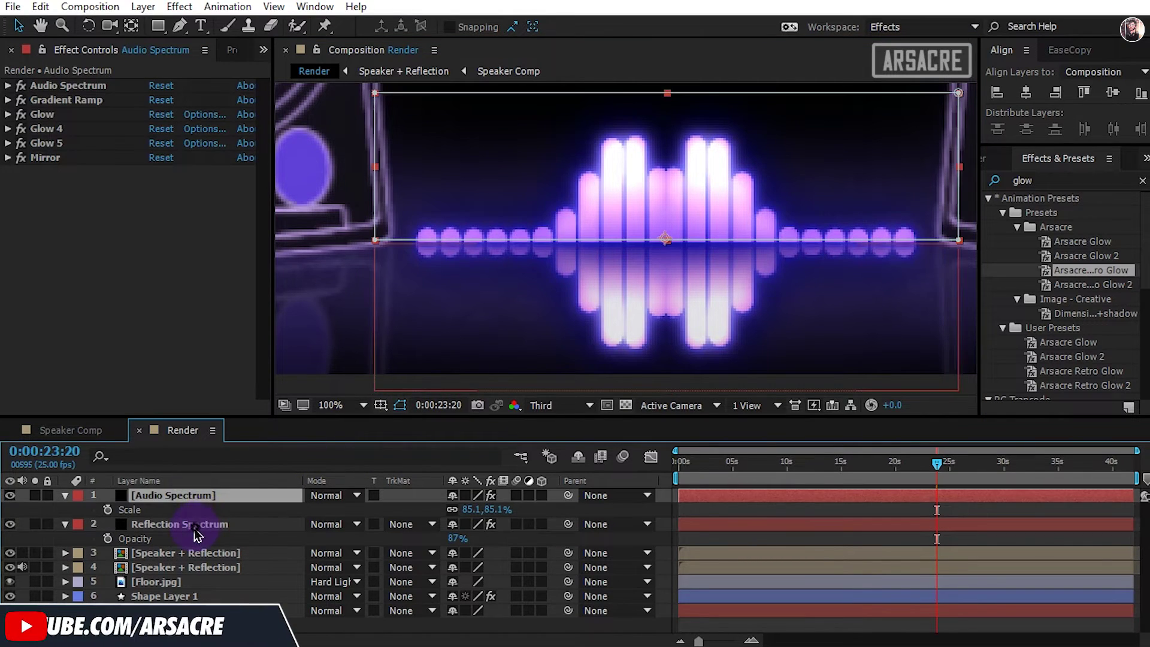
drag(700, 295, 657, 269)
drag(457, 539, 411, 541)
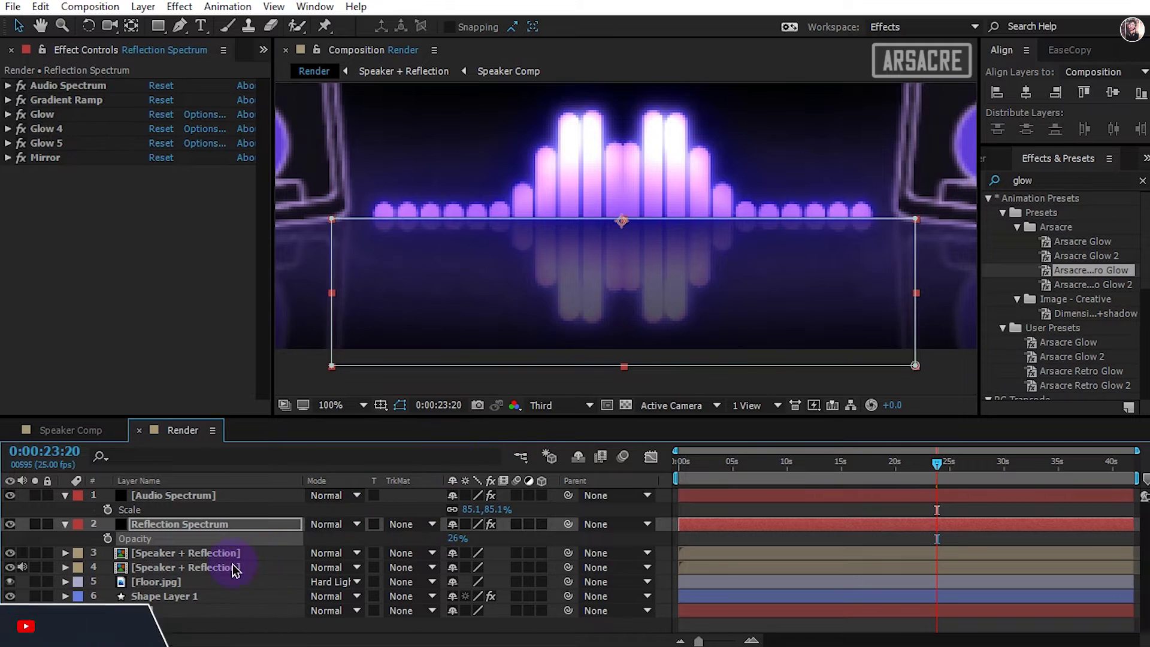
Stretch the Reflection Spectrum vertically by setting its scale to 85.1, -122.1%.
key(s)
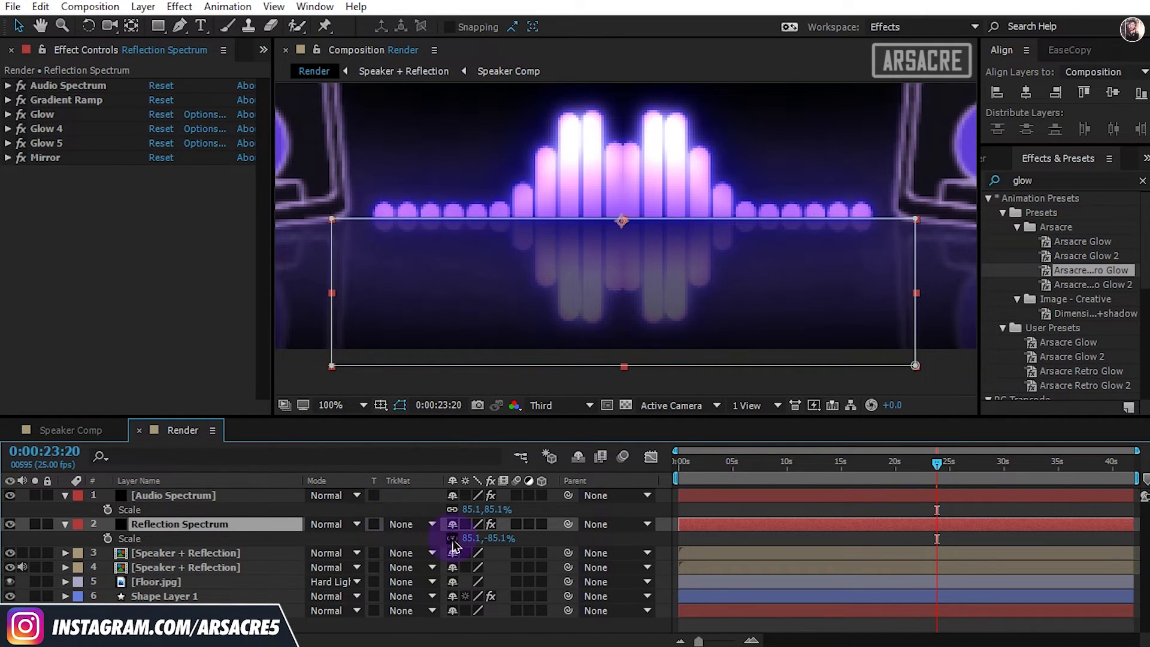
mouse_move(500, 538)
mouse_down()
mouse_move(512, 538)
mouse_move(480, 543)
mouse_up()
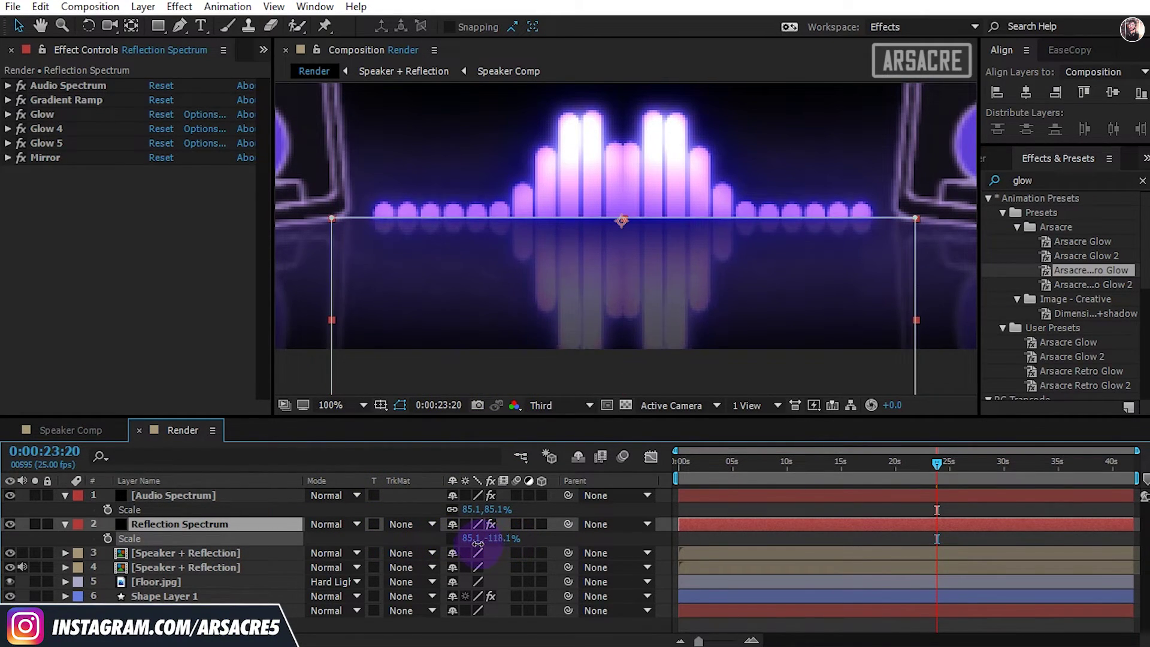
key(shift+slash)
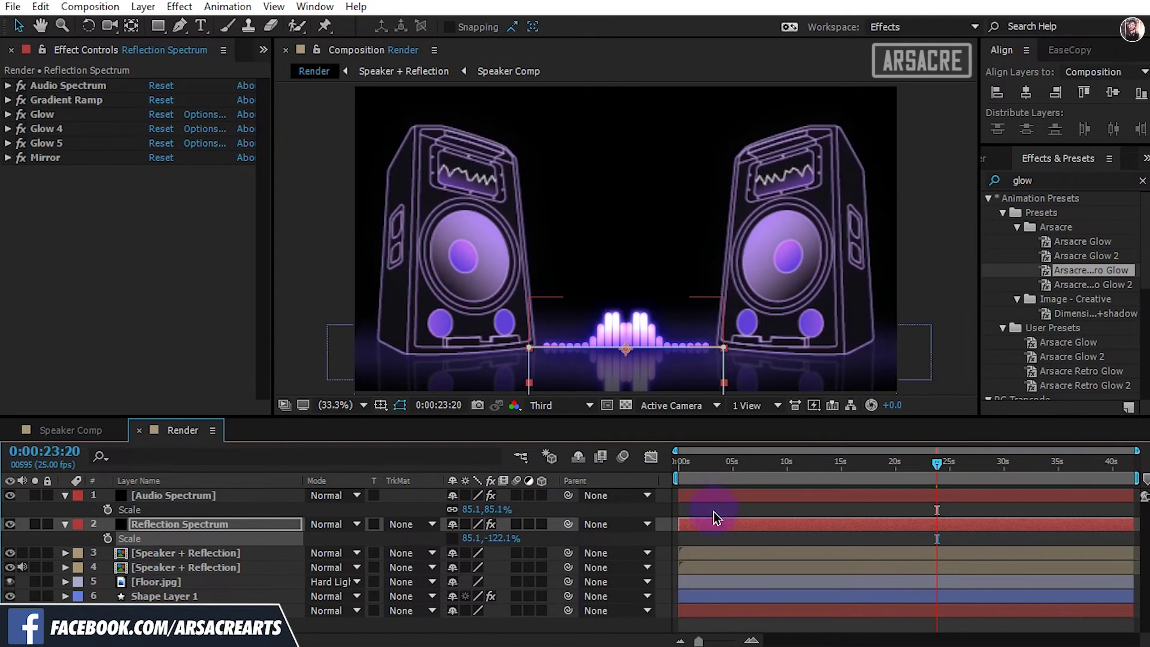
click(715, 513)
Remove the Glow 4 effect from the Reflection Spectrum layer.
click(237, 530)
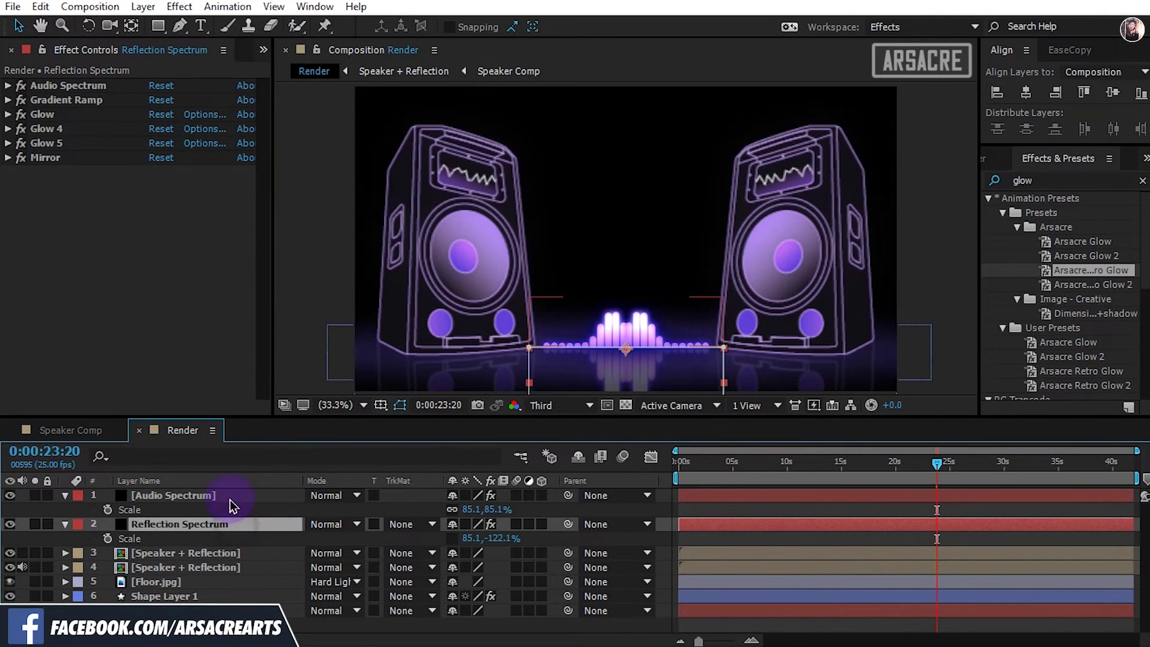
click(637, 346)
click(22, 143)
key(ctrl+Up)
click(9, 129)
click(149, 194)
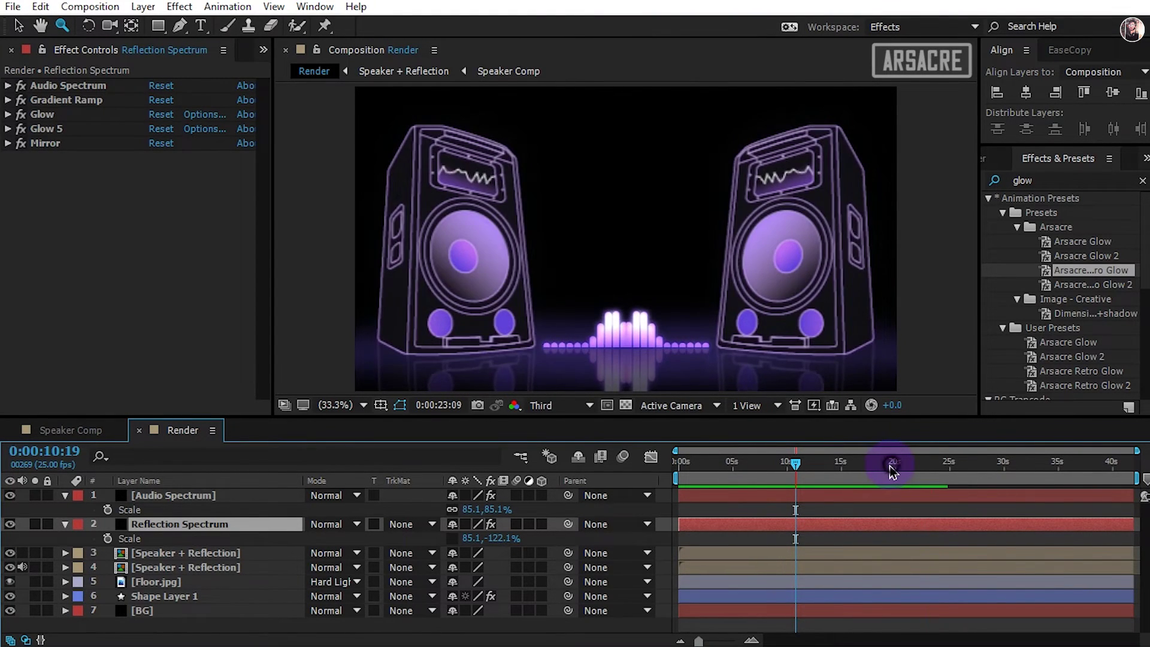
Duplicate both Speaker + Reflection layers, set the copies' blending mode to Add and preview the animation.
click(817, 463)
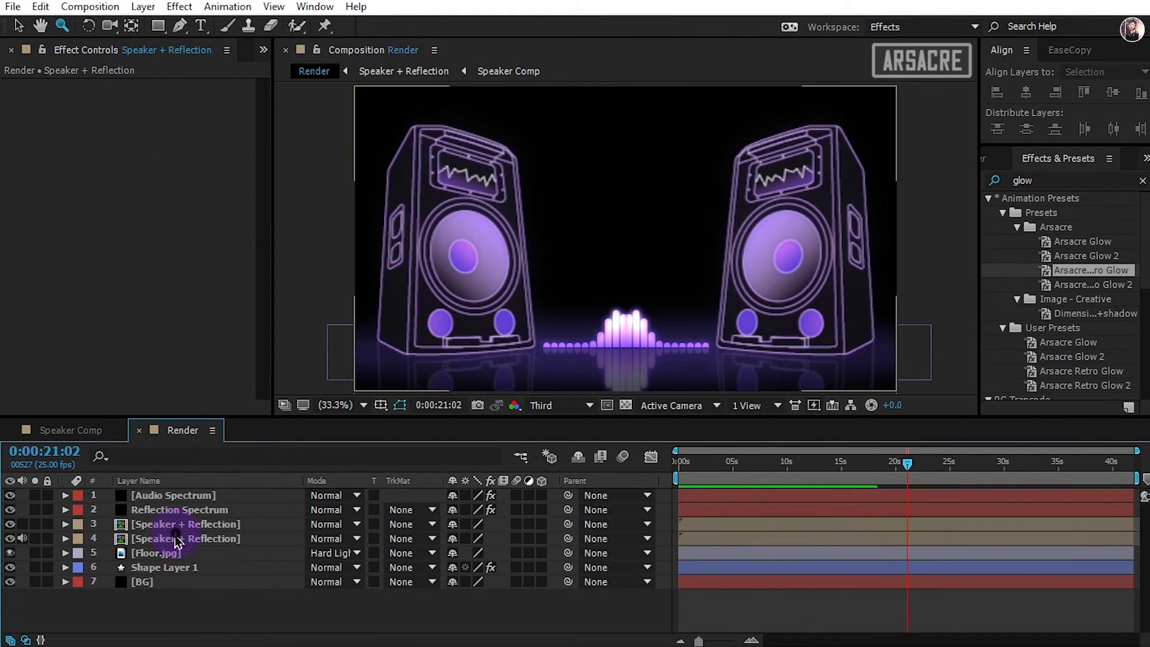
click(177, 541)
shift+click(203, 530)
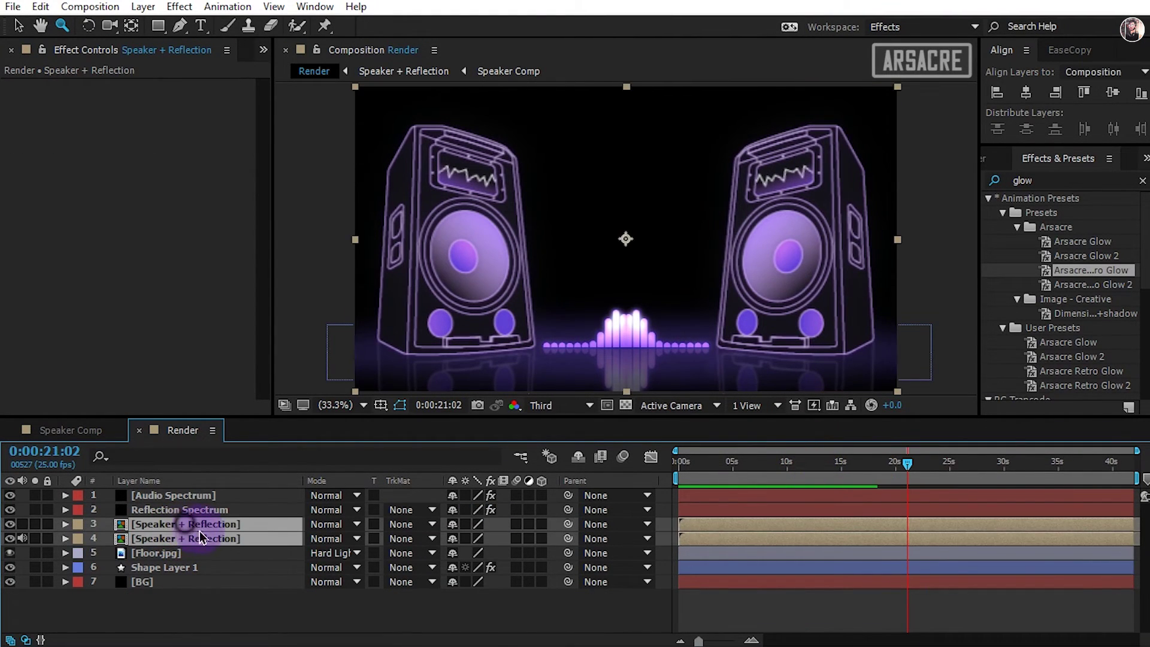
key(ctrl+d)
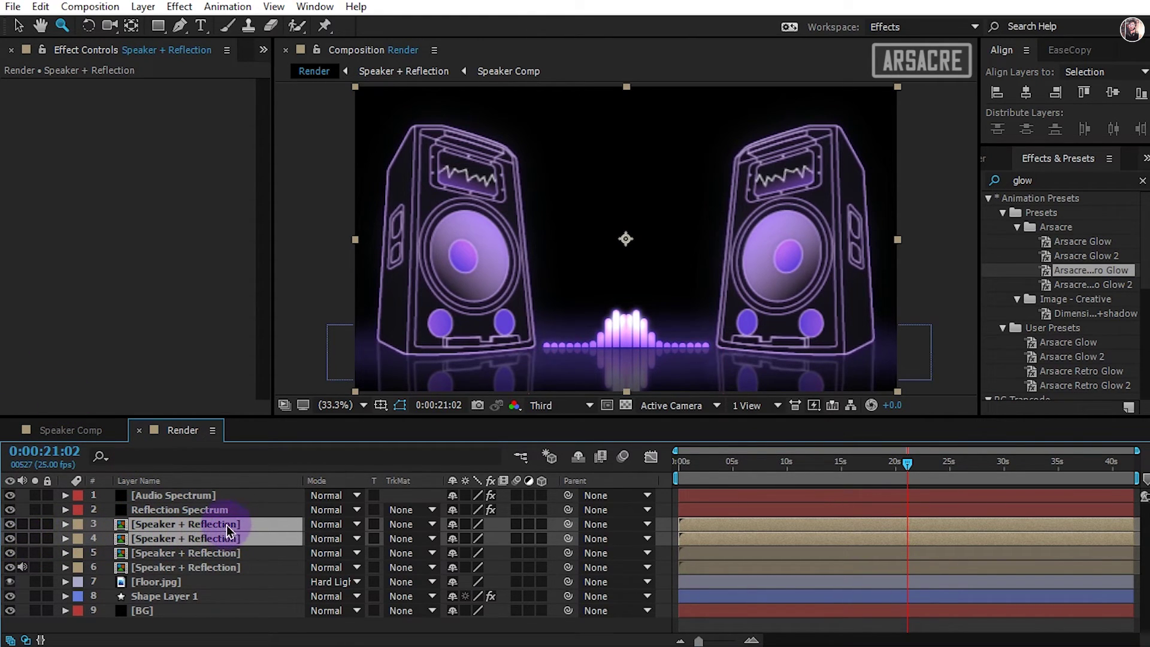
key(t)
click(328, 527)
click(383, 187)
click(66, 525)
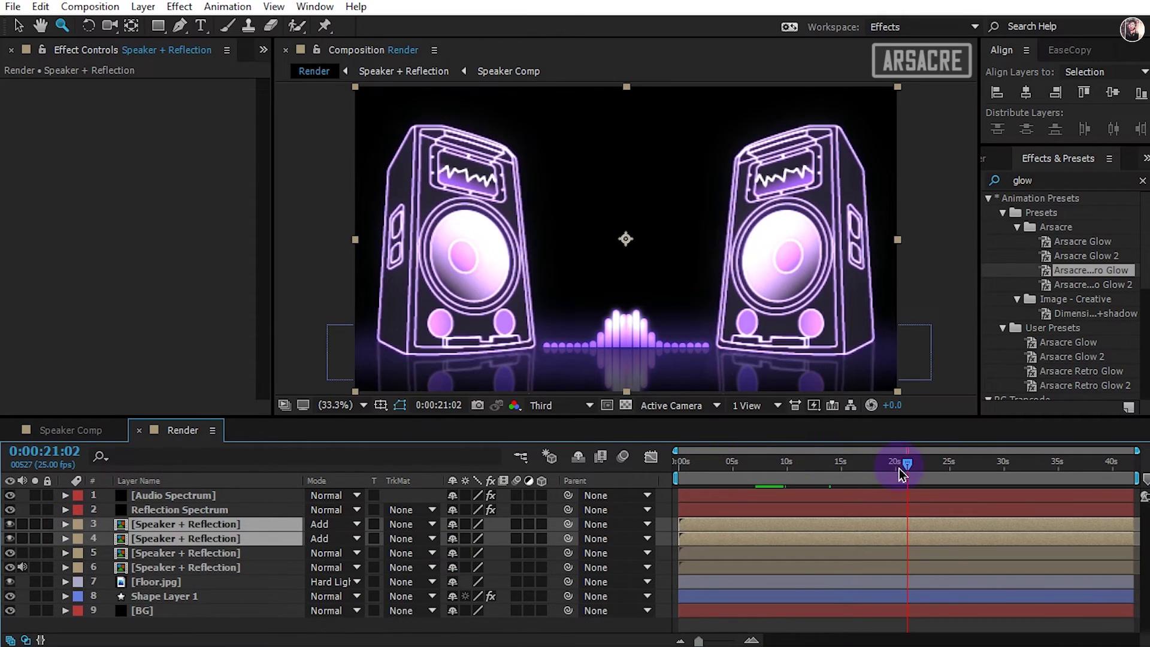
drag(901, 469, 854, 477)
key(space)
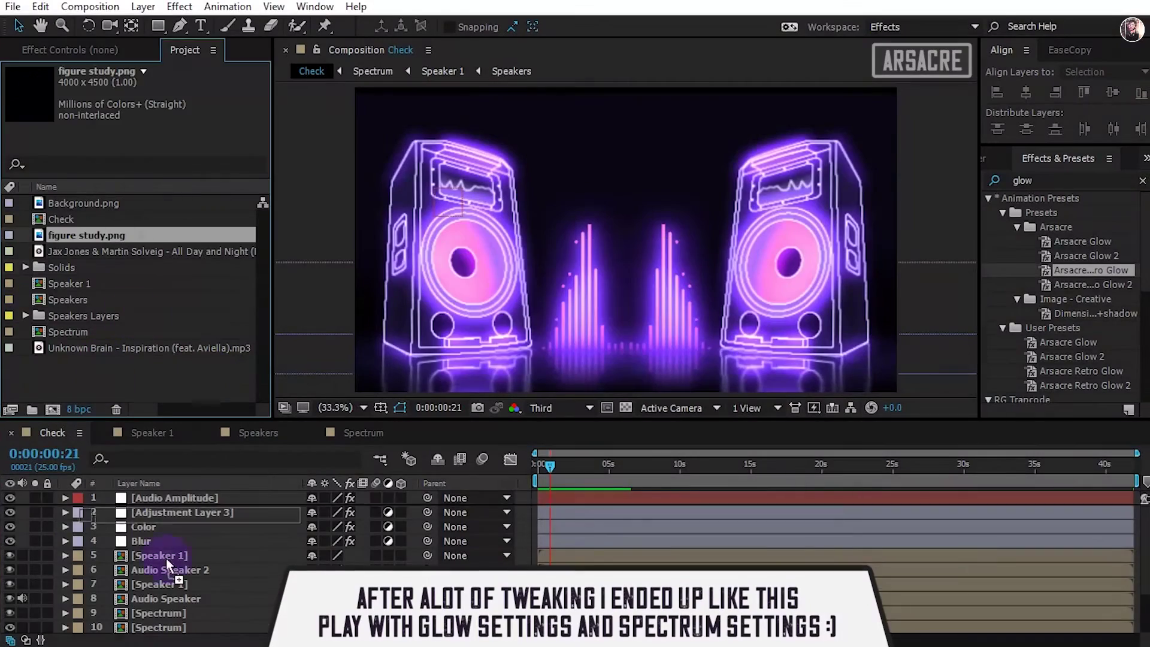
Place figure study.png above Background.png in the Check composition, then scale and reposition it between the speakers.
drag(166, 558, 168, 628)
key(s)
drag(324, 611, 288, 610)
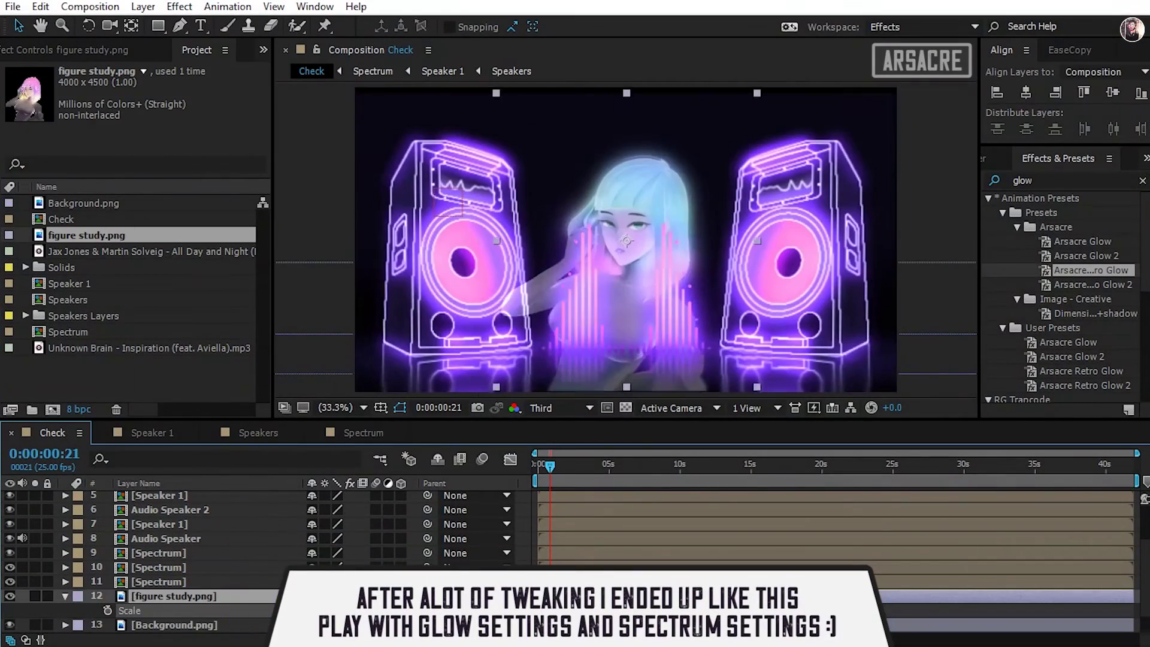
key(ctrl+shift+])
drag(605, 282, 633, 307)
drag(141, 503, 153, 633)
click(171, 527)
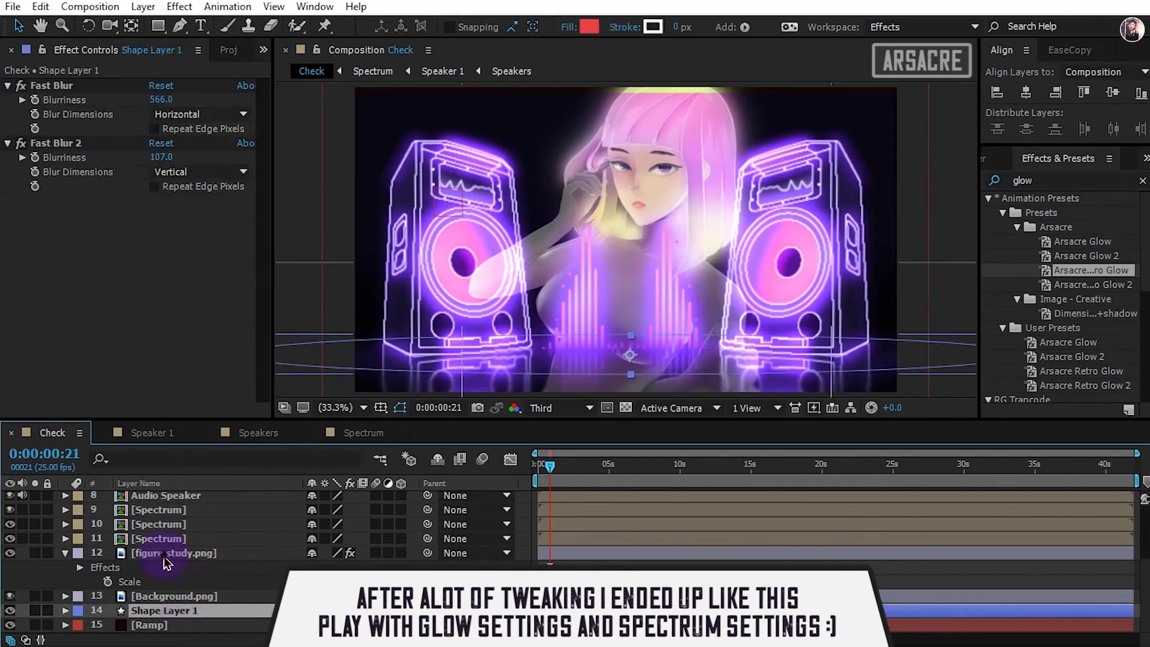
Reveal the scale of the Color and Adjustment Layer 3 layers, and add a new adjustment layer with a Transform effect scaled to 102.2.
scroll(164, 556, up, 3)
click(134, 528)
key(s)
scroll(150, 533, down, 3)
click(170, 553)
scroll(201, 518, up, 3)
click(179, 498)
key(s)
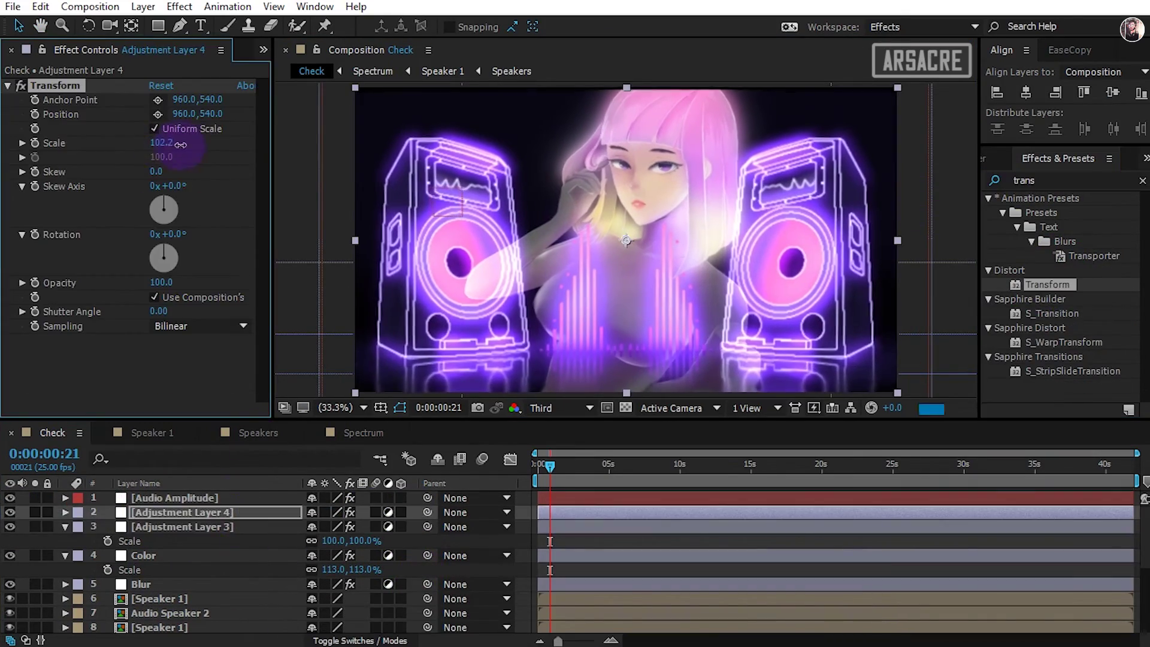
Set the scale of the figure study.png layer to 31.1% and duplicate the layer.
scroll(180, 563, down, 5)
click(321, 584)
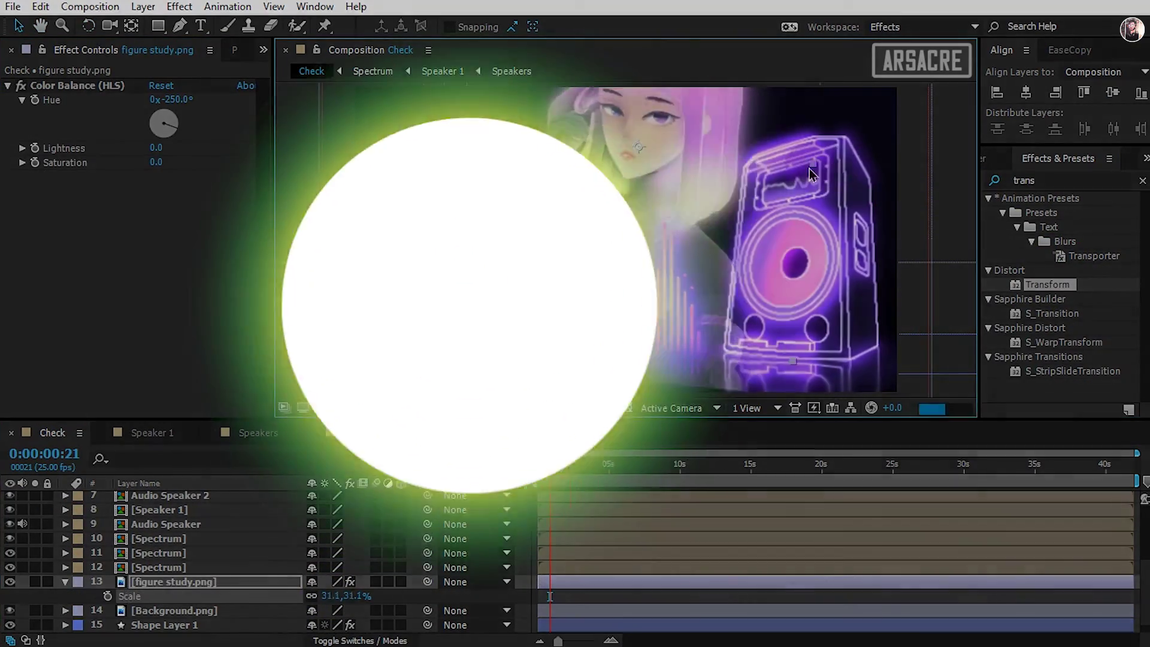
key(ctrl+d)
right_click(610, 207)
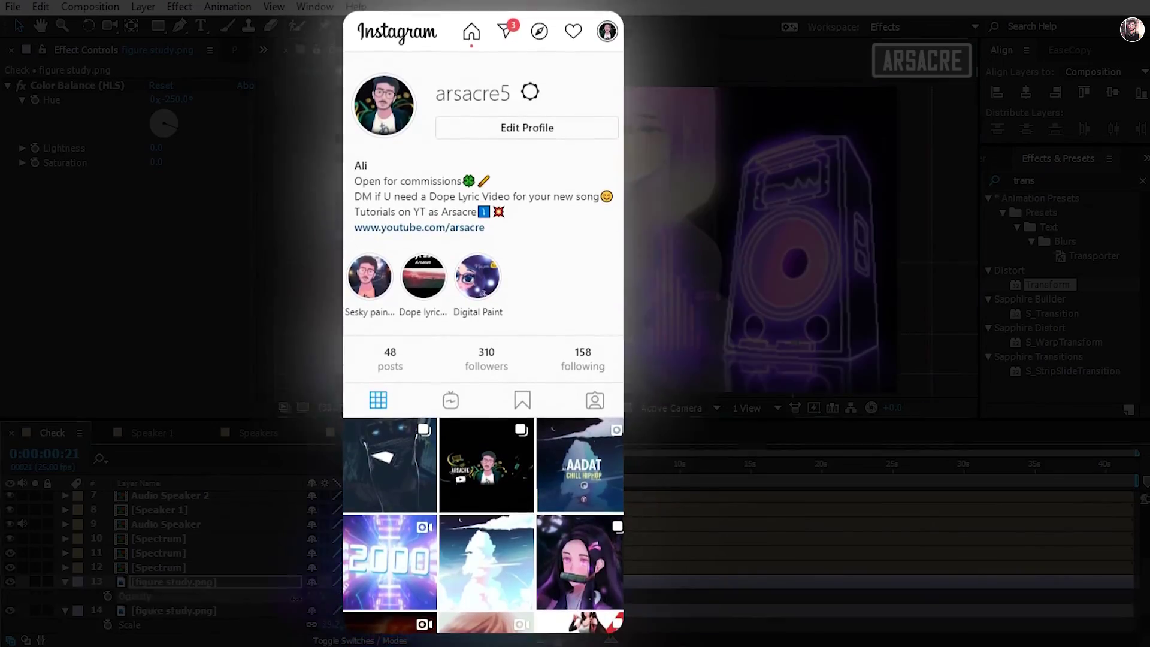